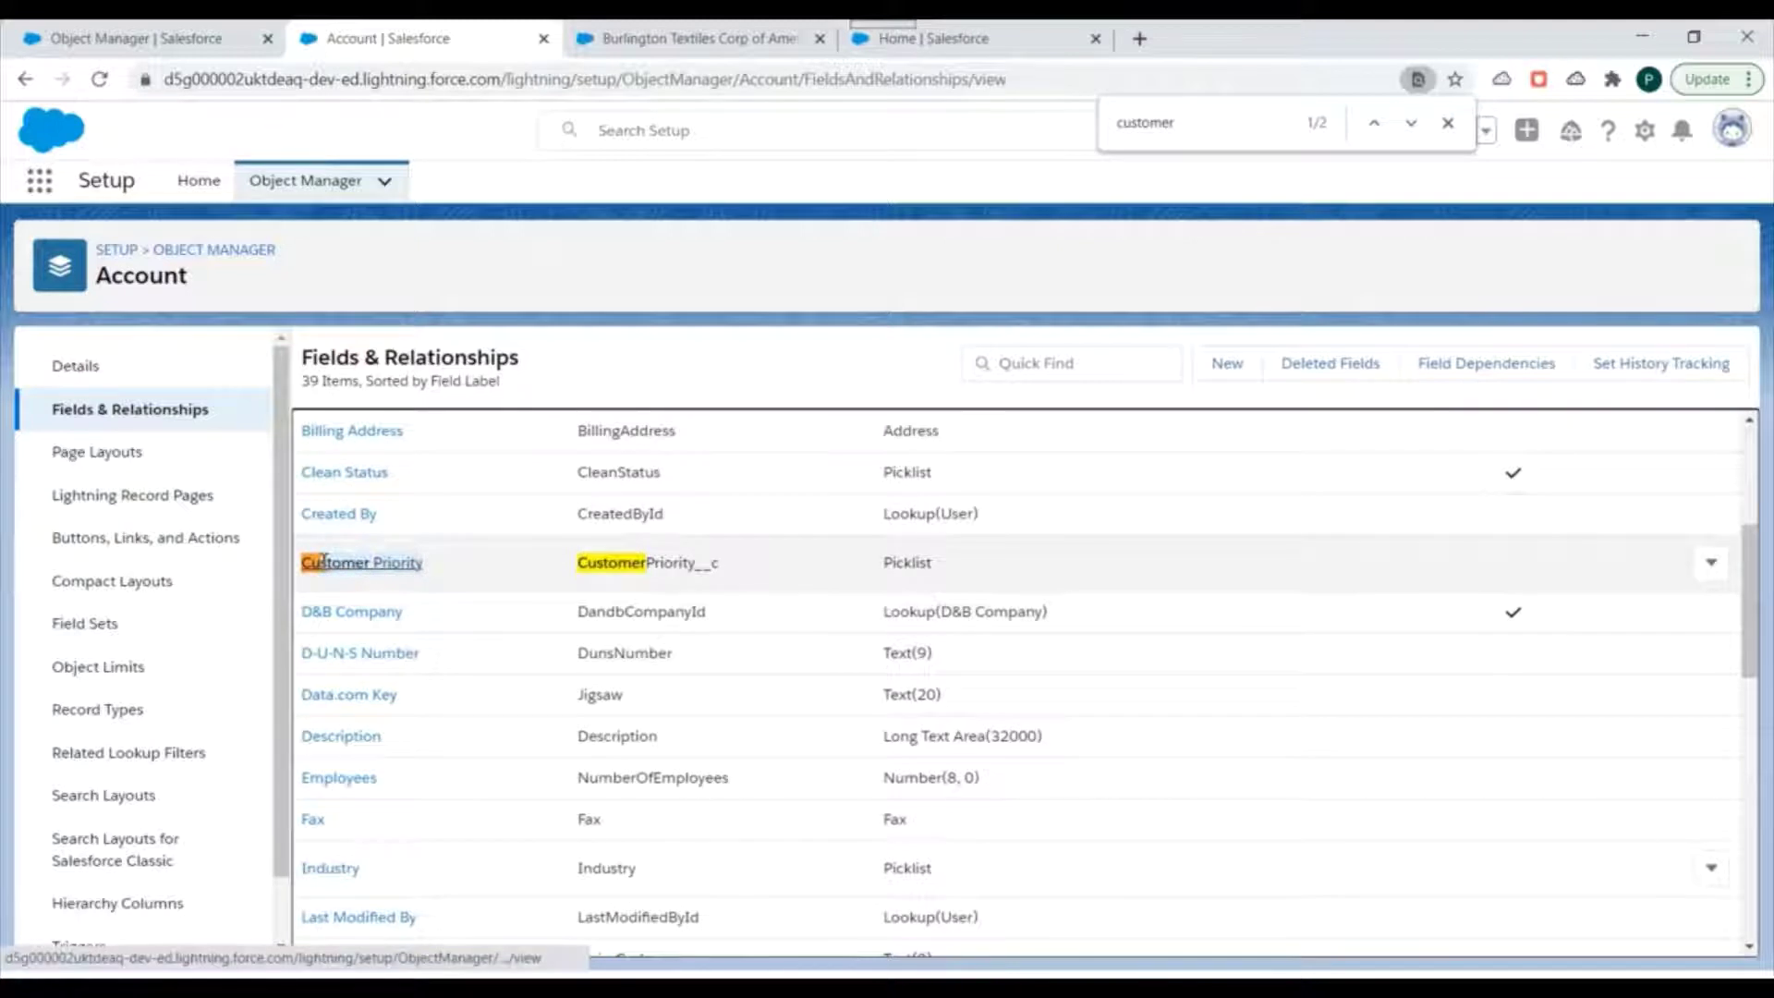
Open the Account object's Customer Priority field in a new browser tab and examine its picklist values
right_click(404, 571)
left_click(448, 578)
left_click(684, 39)
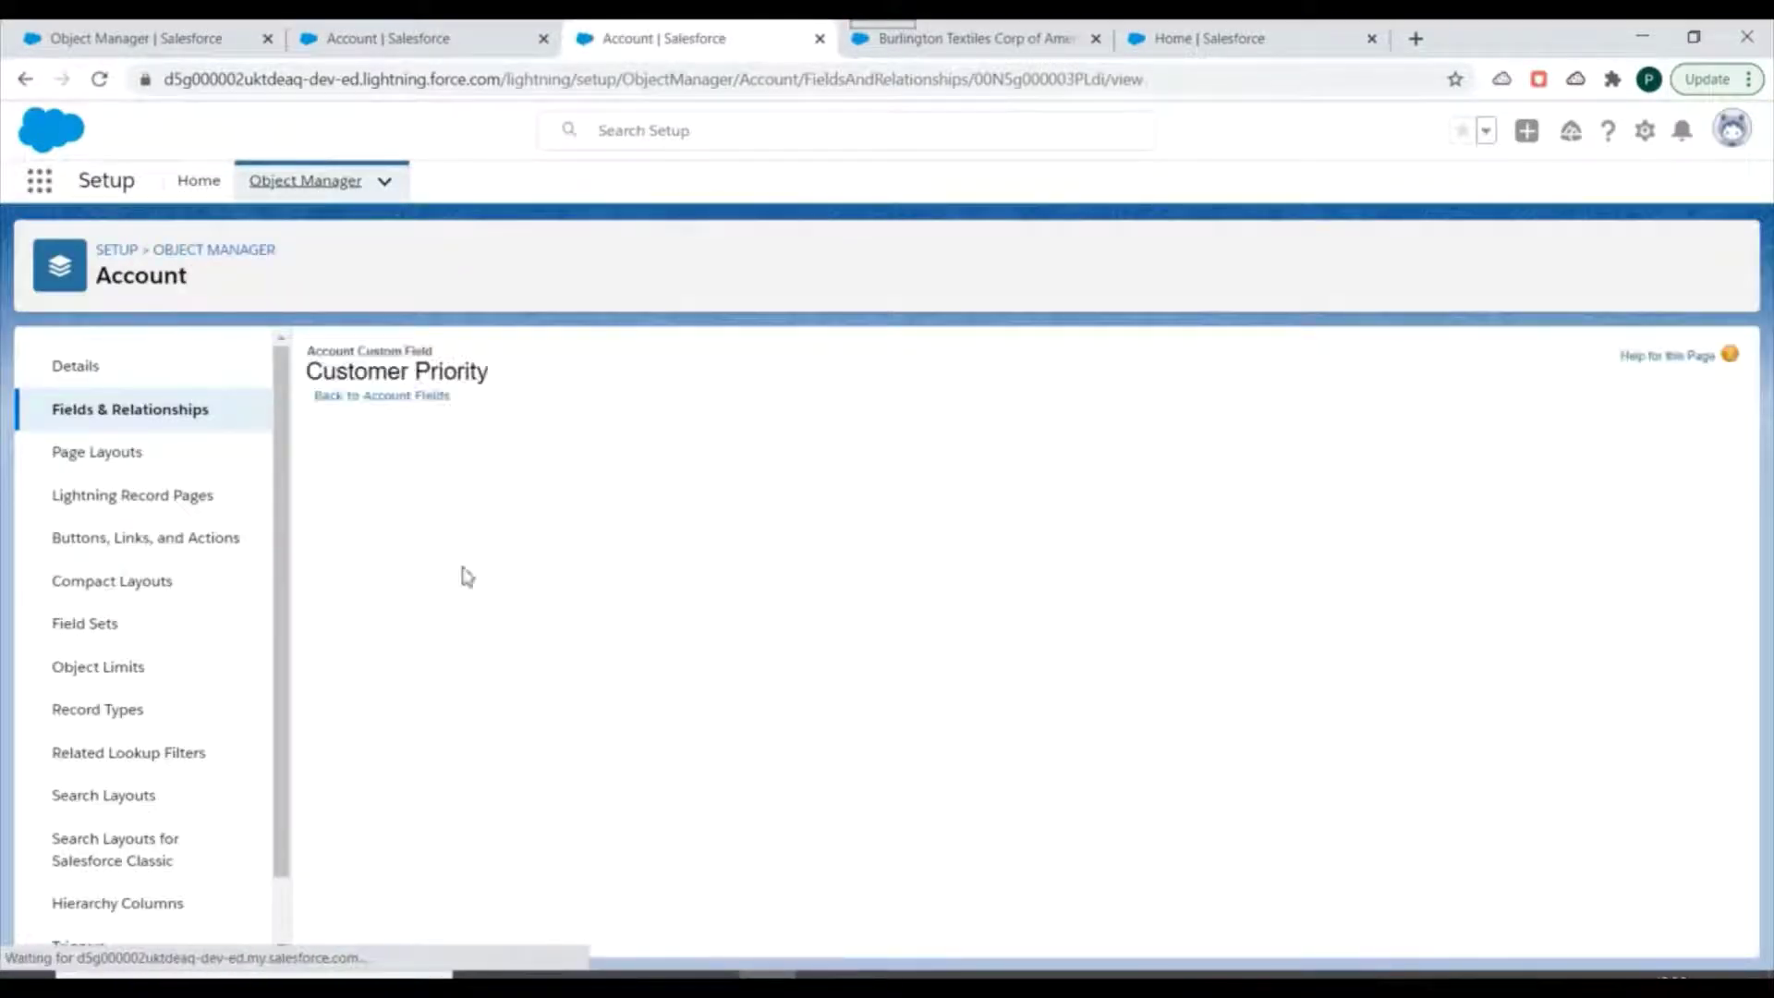
scroll(701, 642, "down", 4)
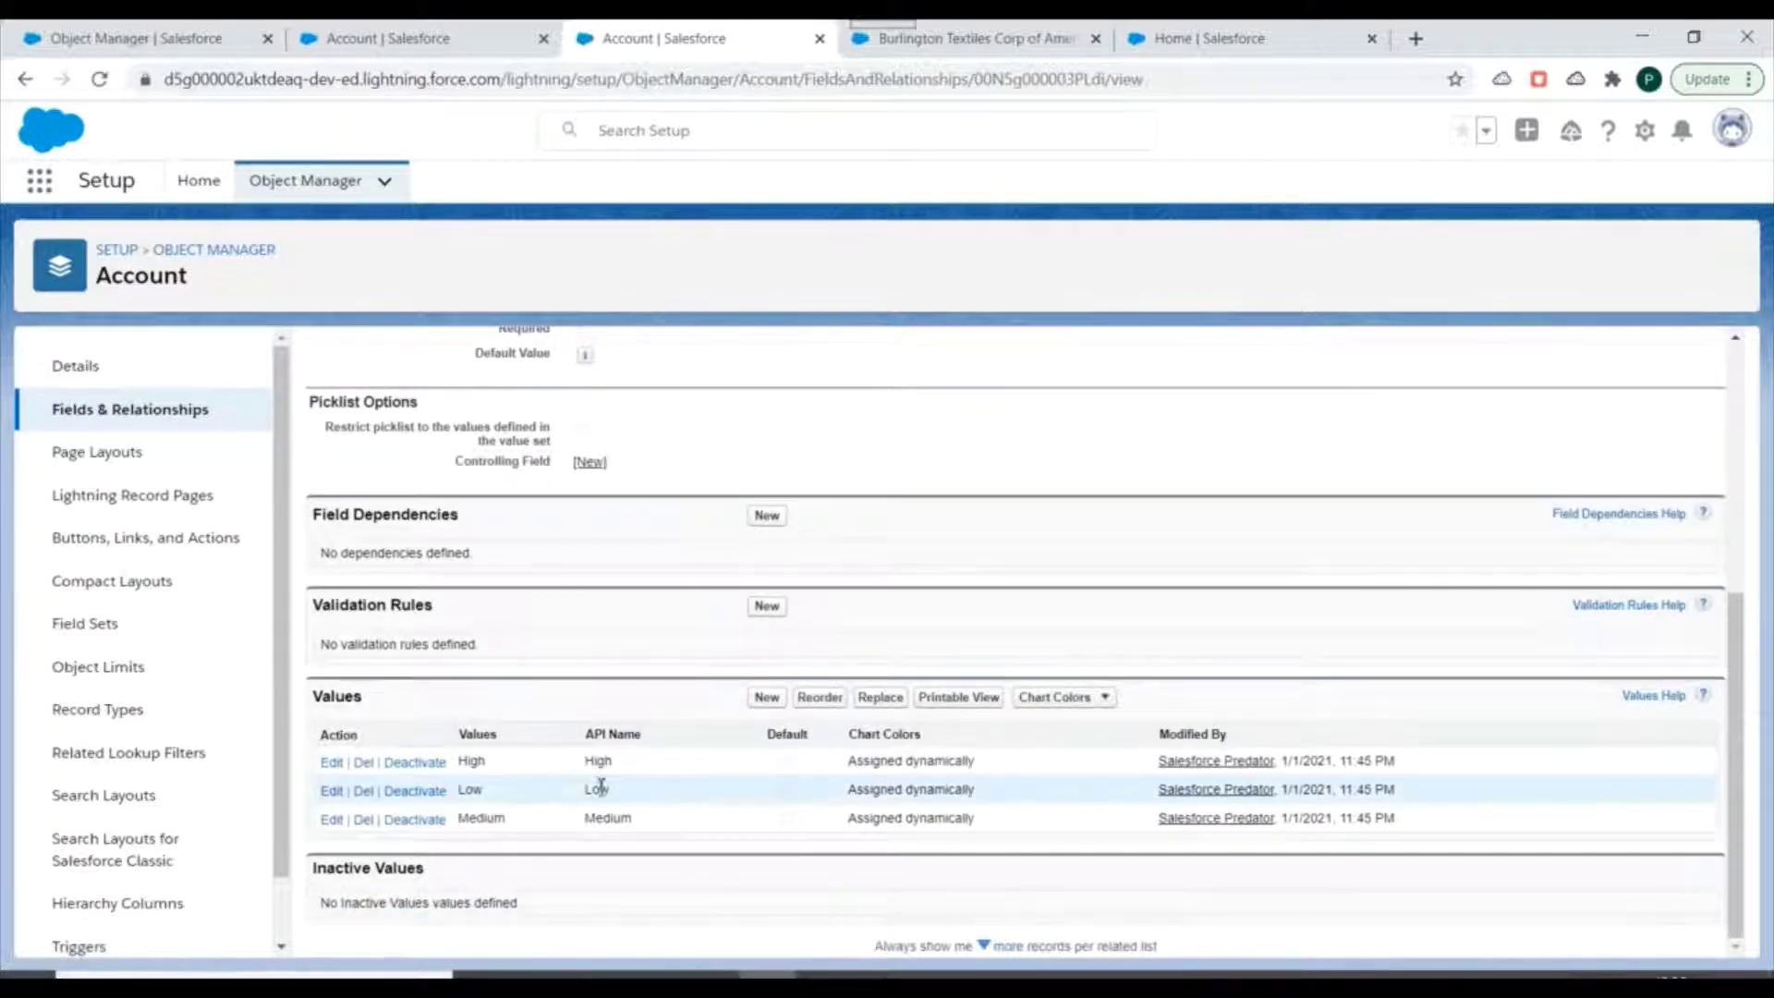
left_click_drag(632, 820, 507, 759)
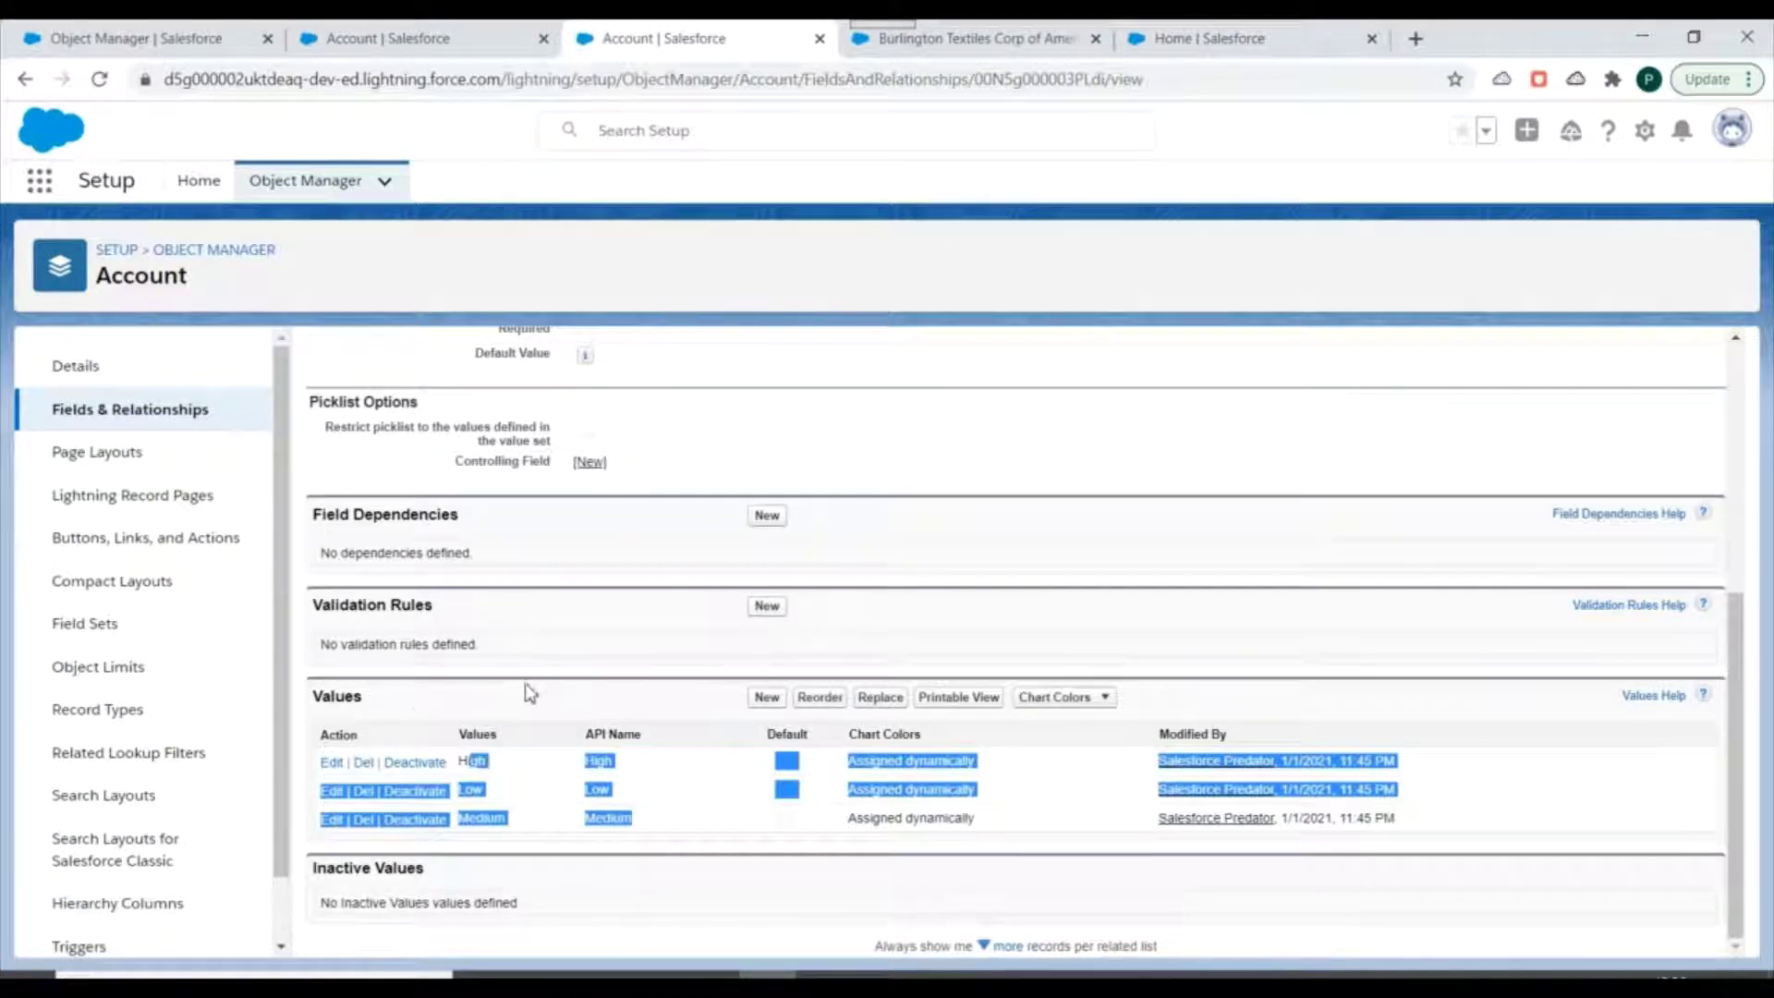
Find "flows" in the Setup Home navigation and open the Flows page under Process Automation
left_click(971, 38)
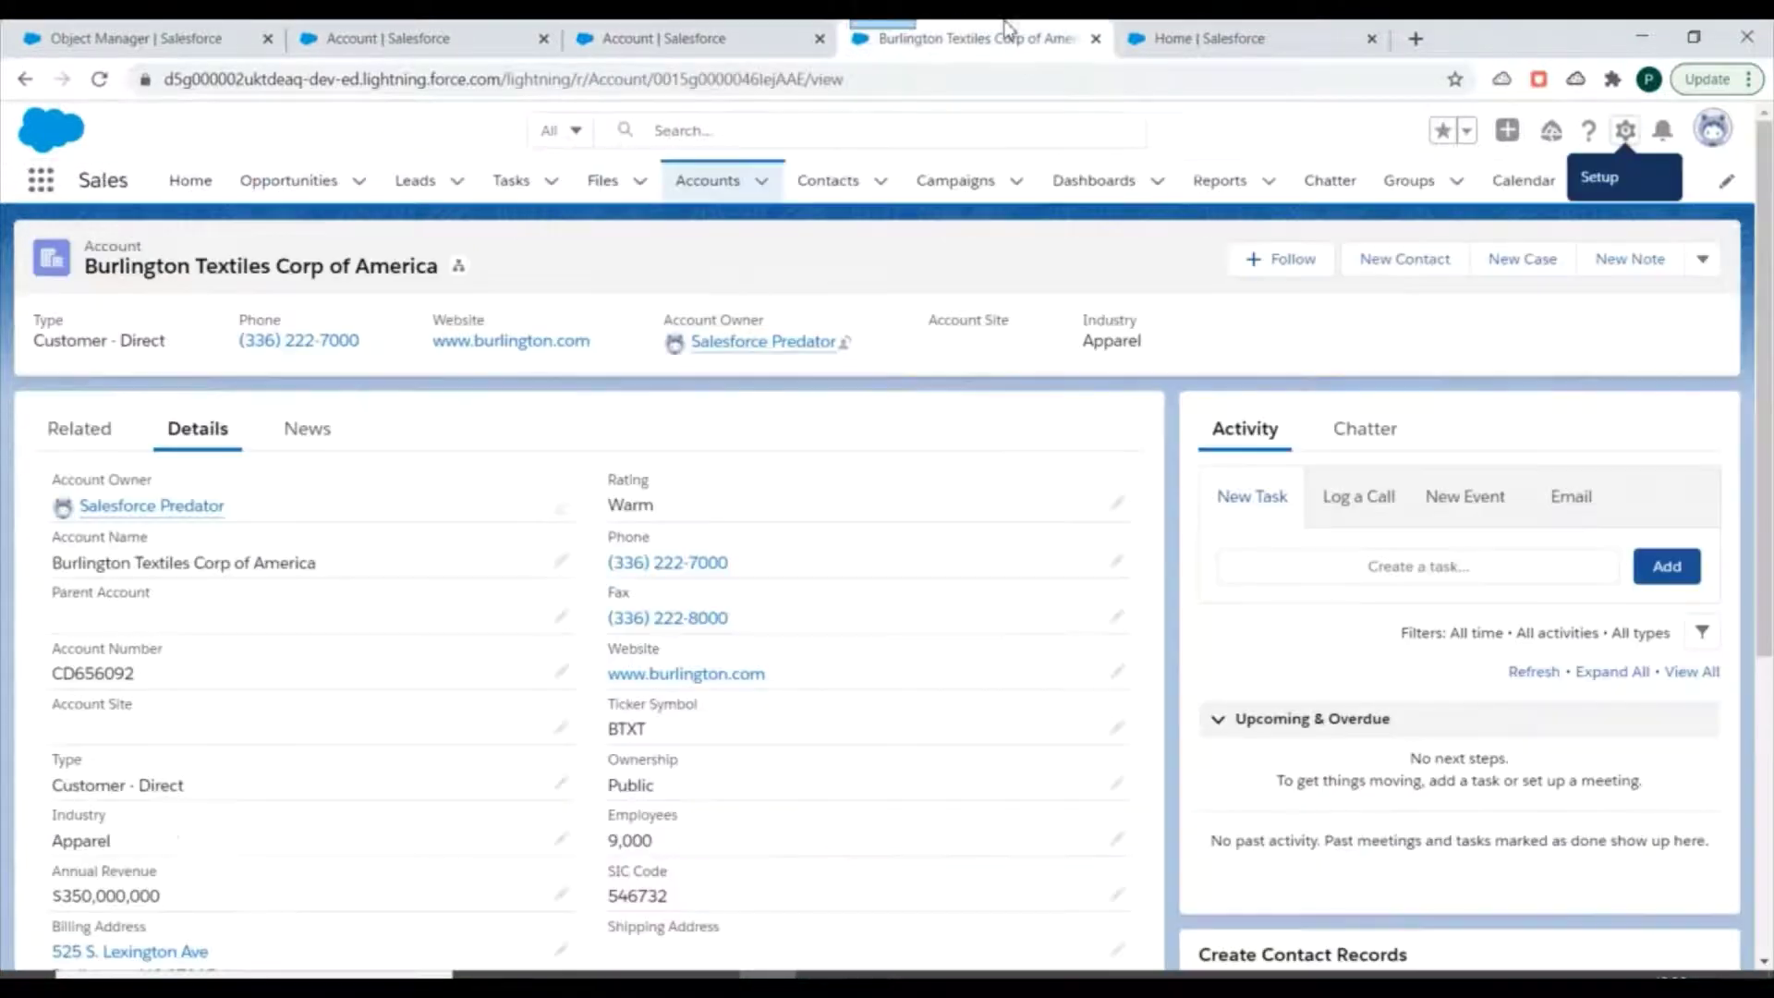
left_click(1234, 38)
left_click(117, 242)
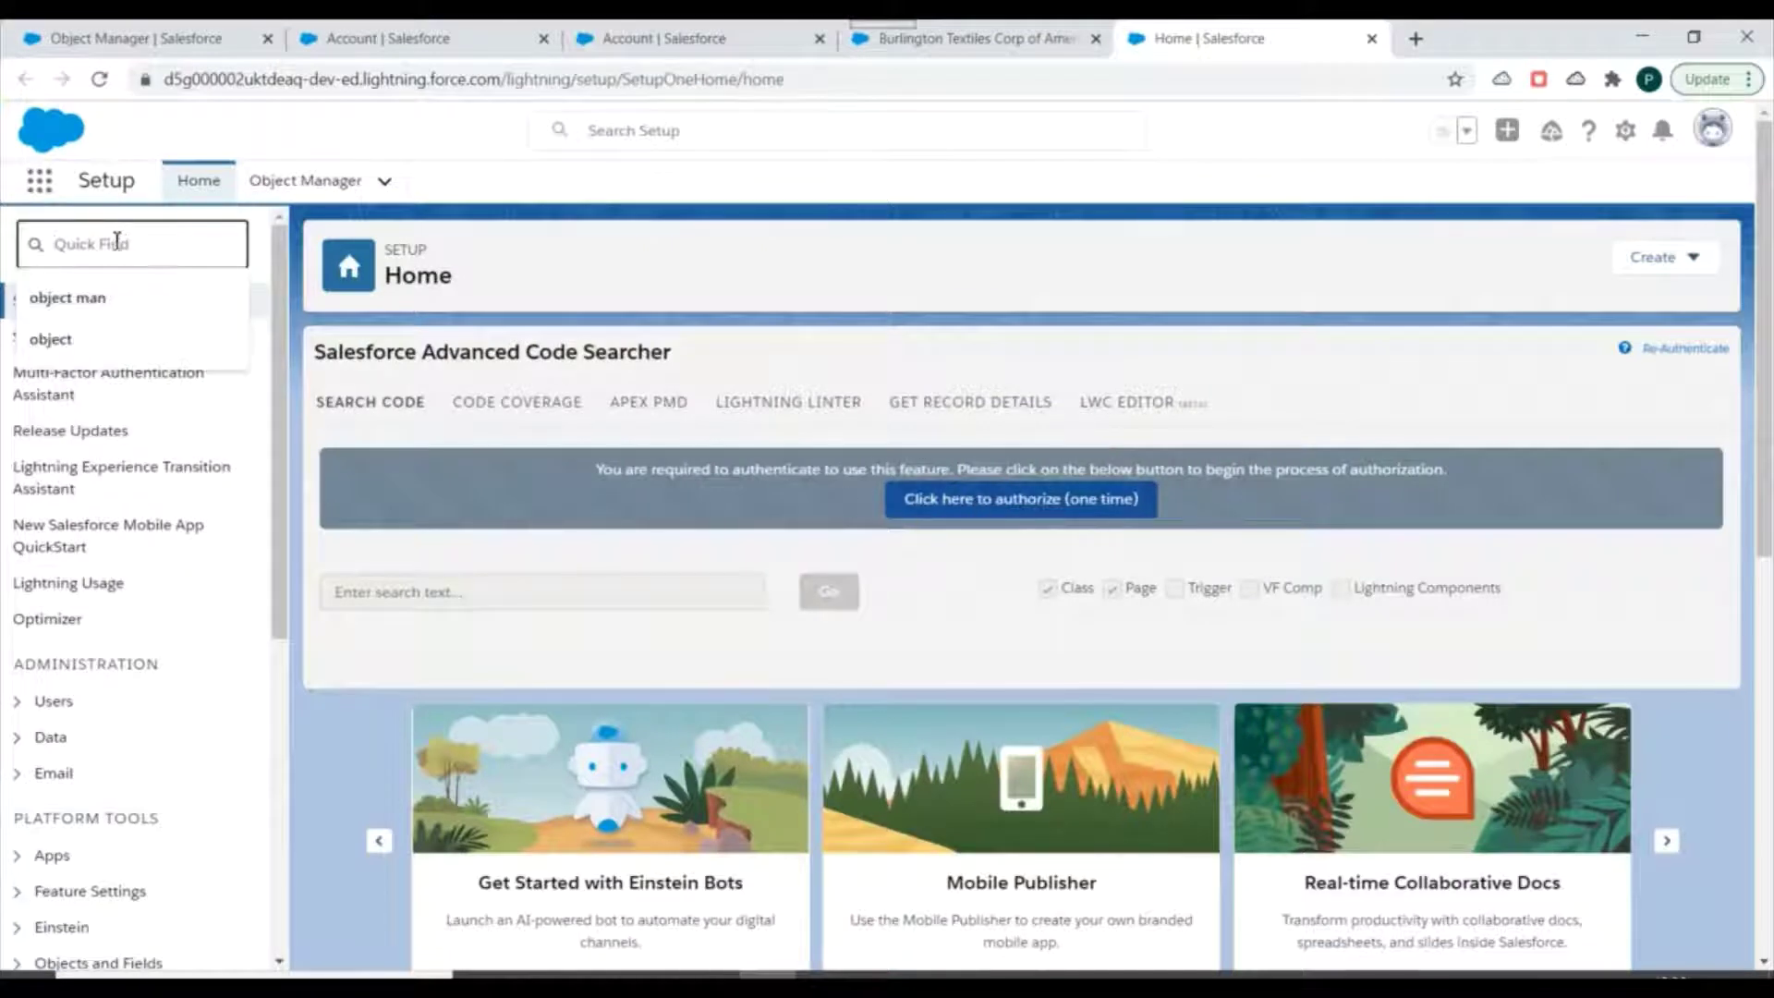
type("f")
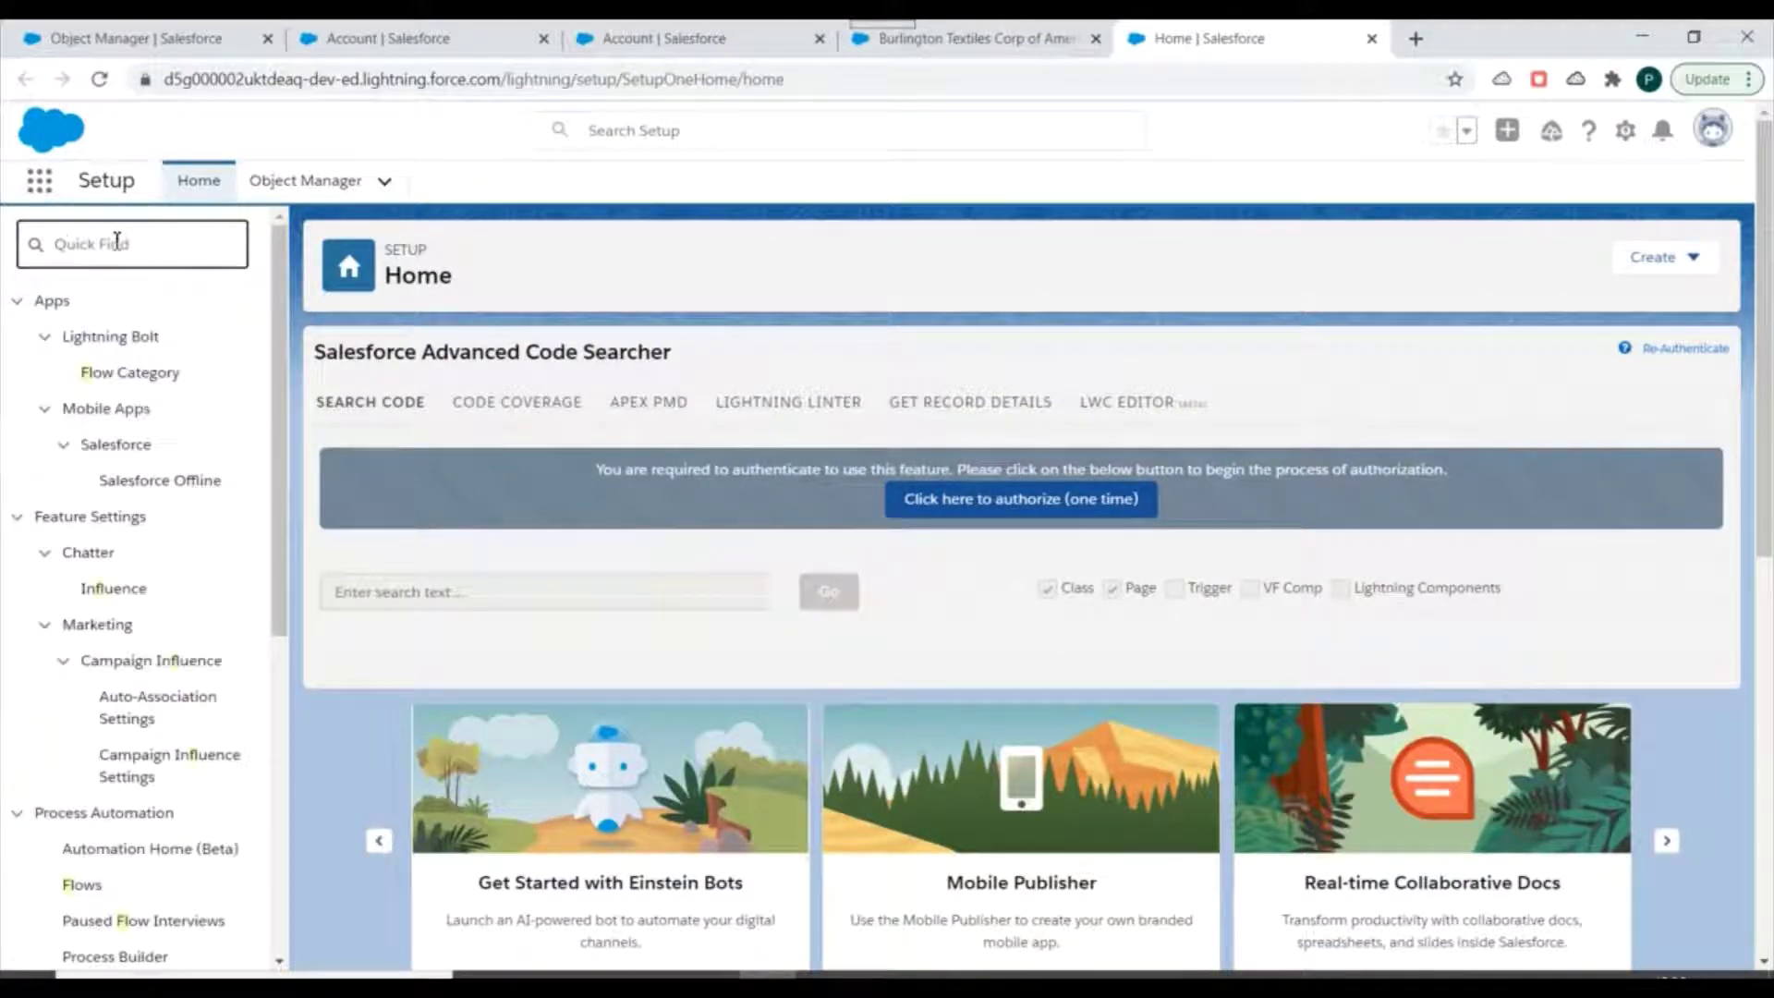
key("BackSpace")
key("BackSpace")
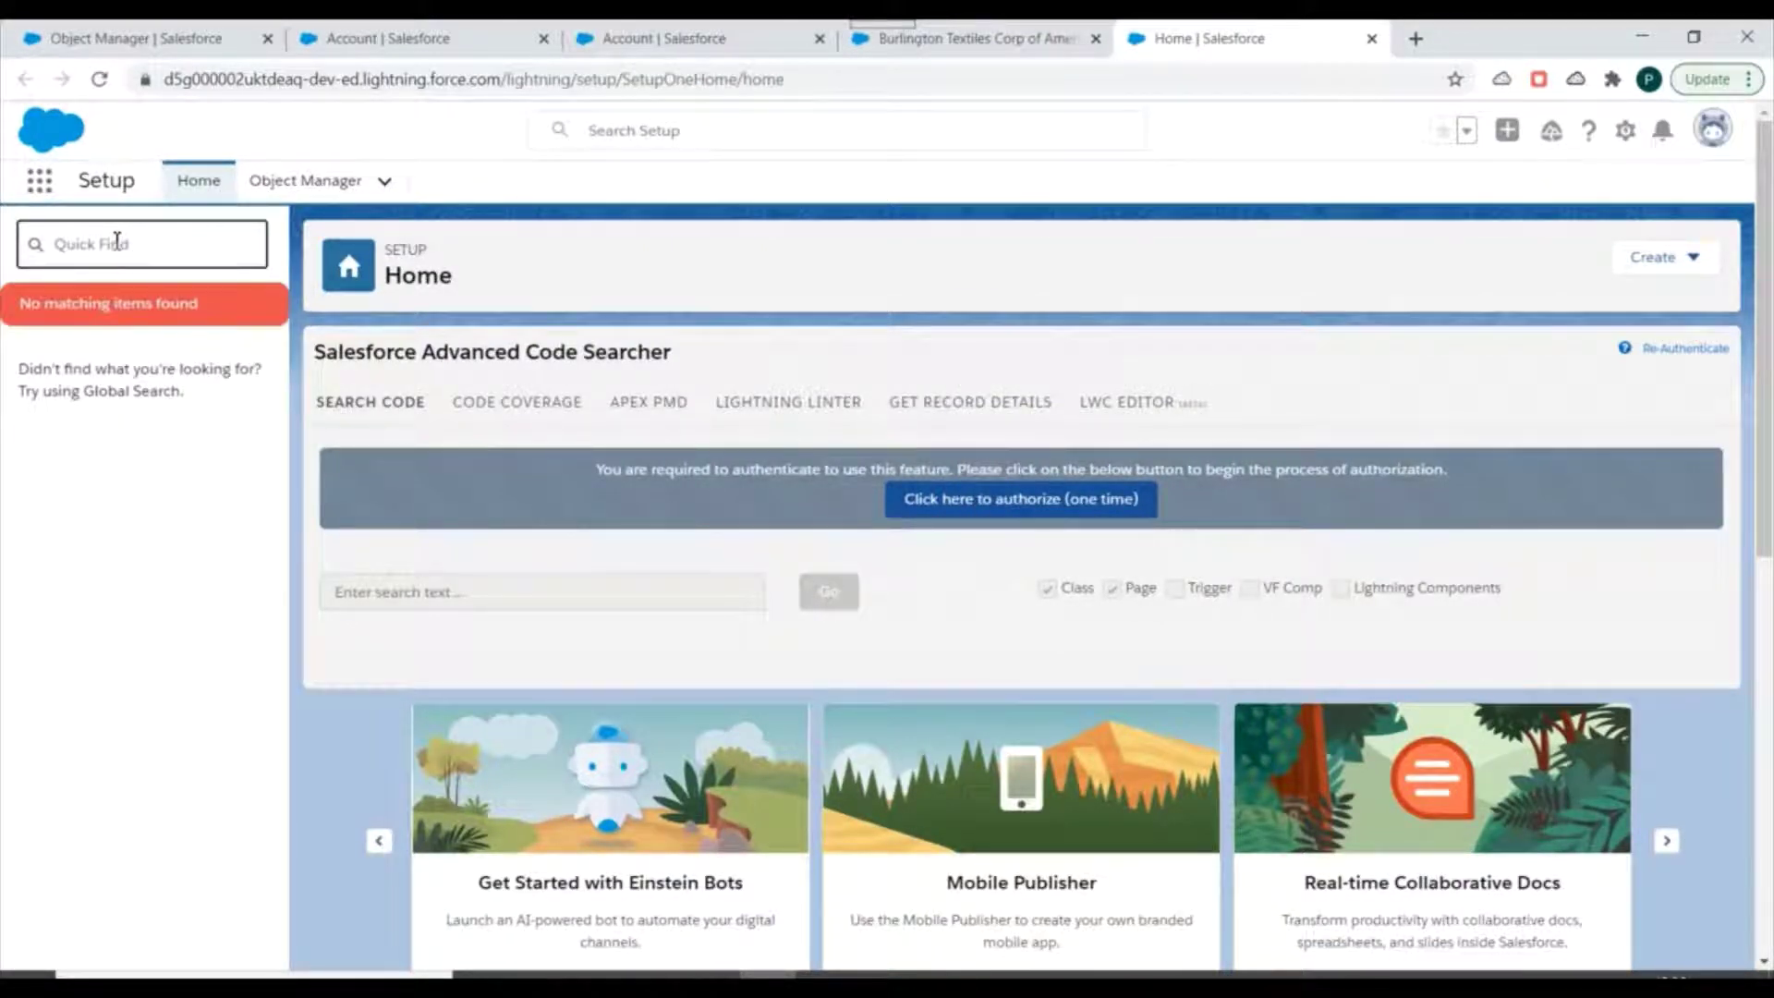
type("flows")
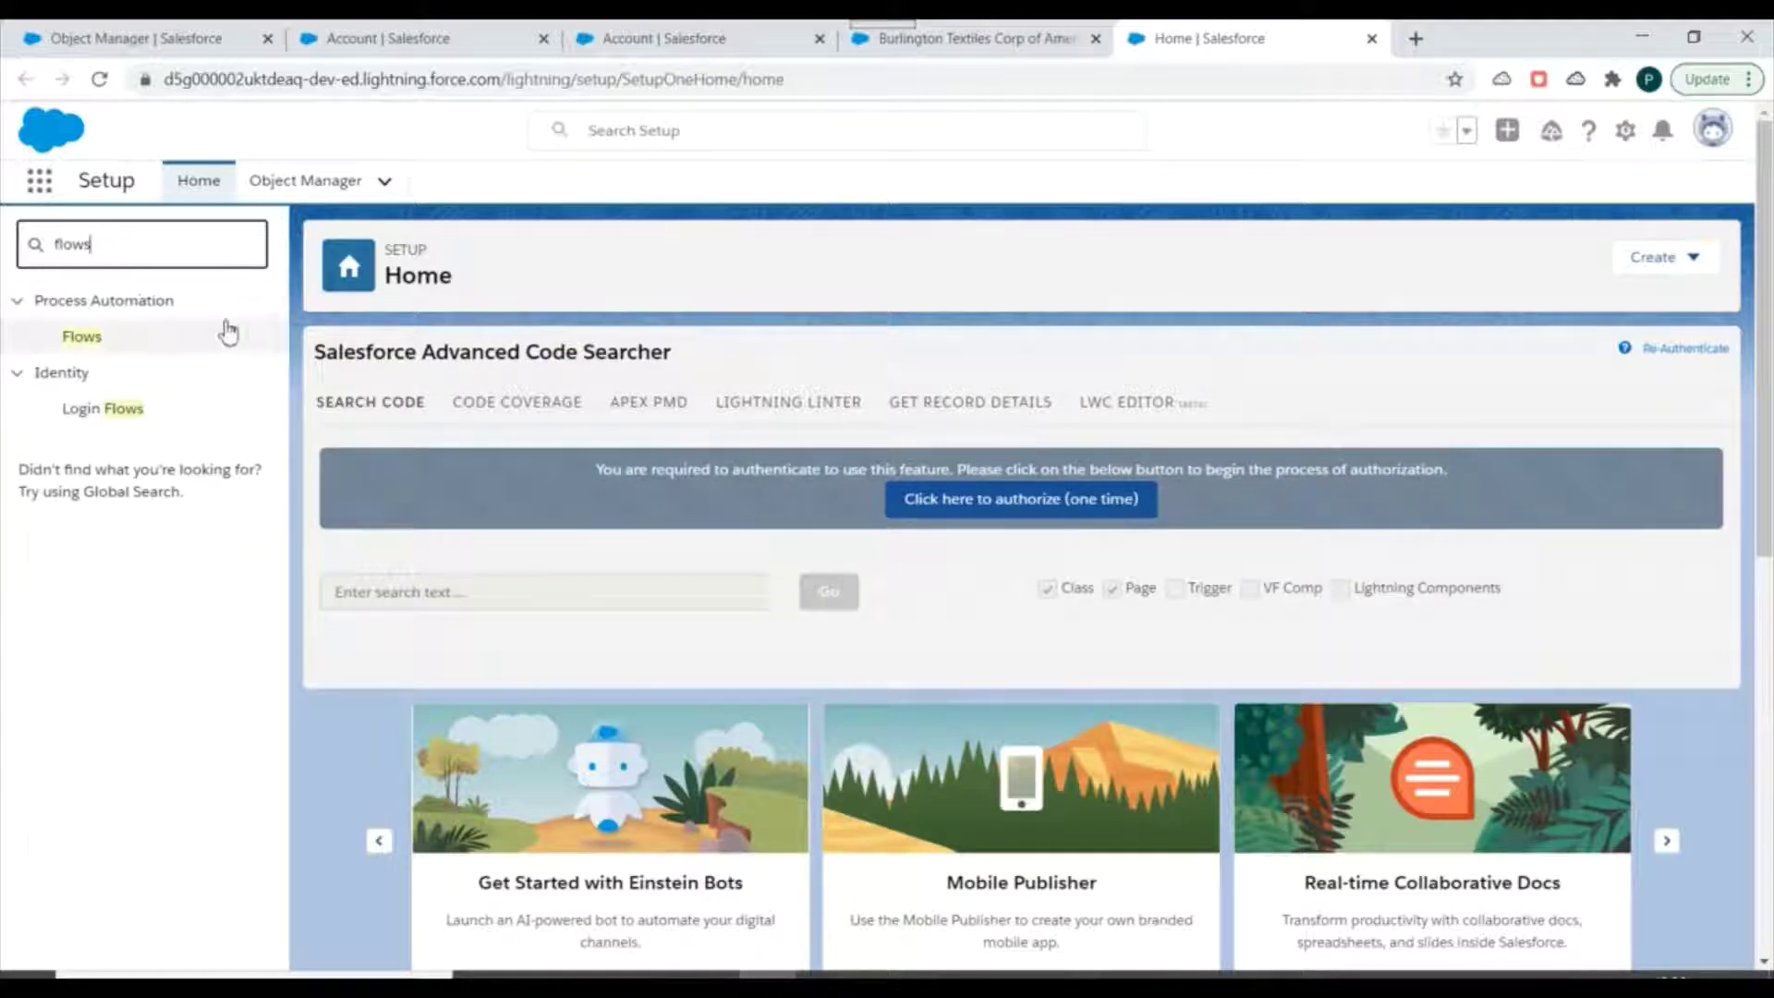
left_click(92, 338)
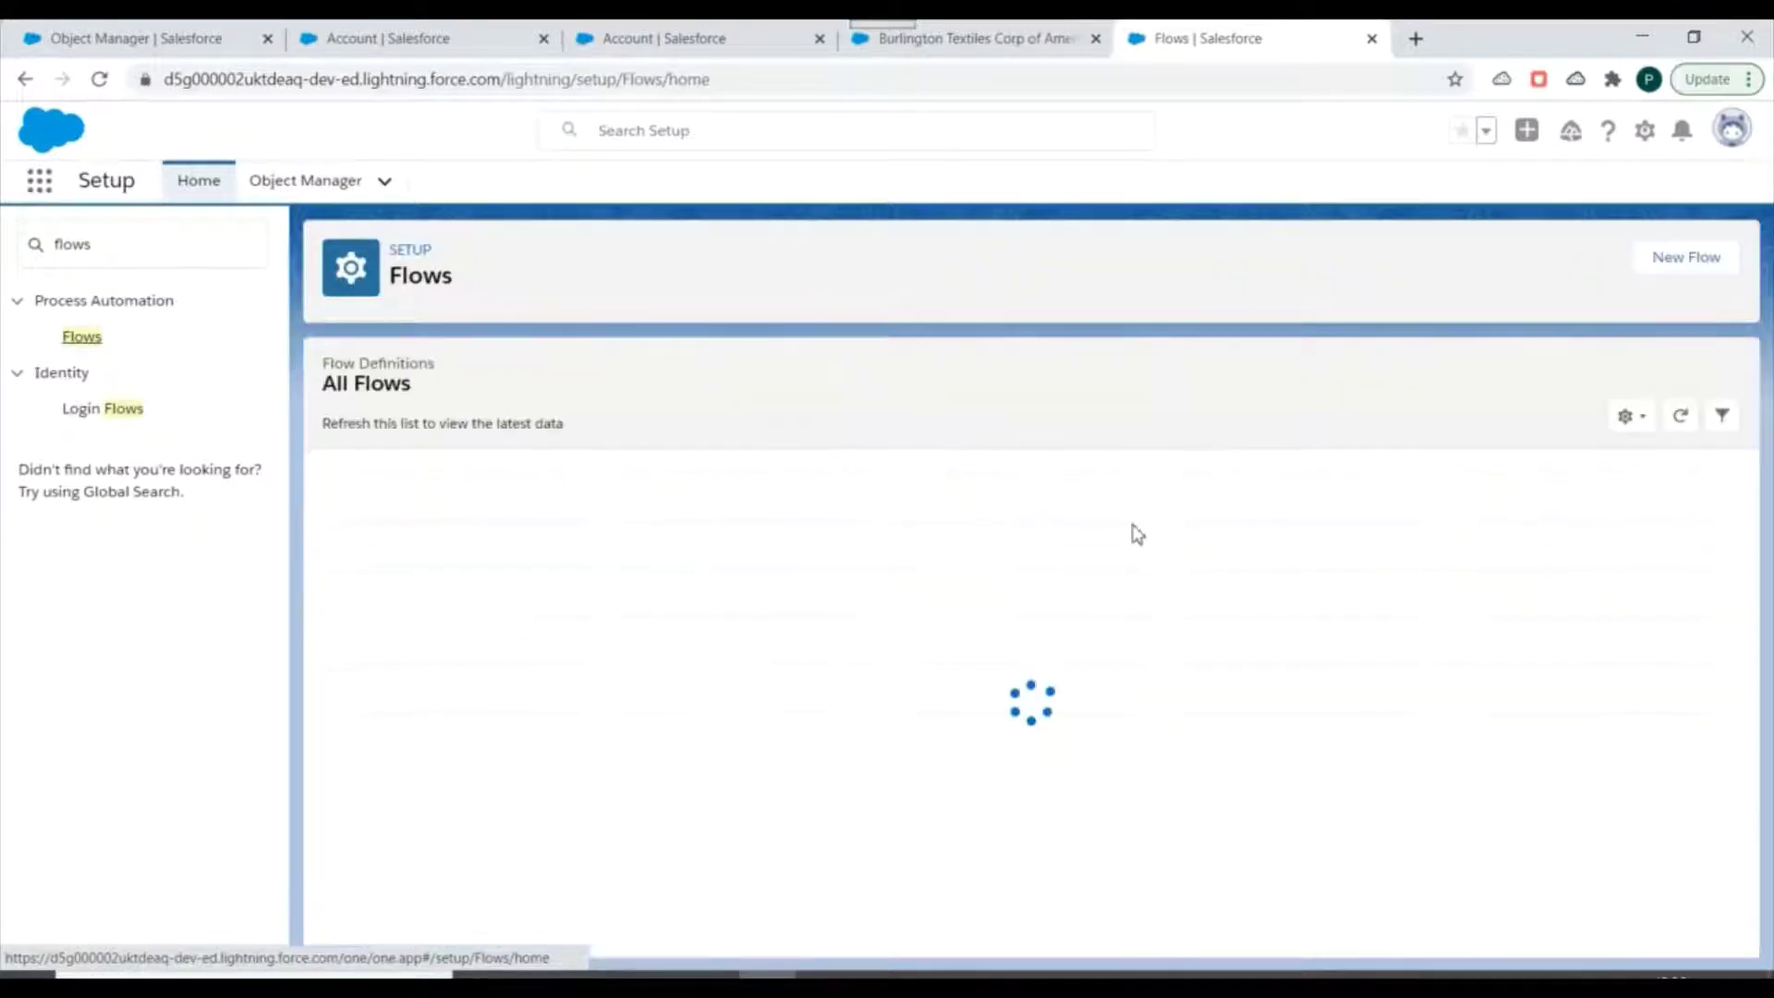
Create a new Autolaunched Flow (No Trigger) using the Freeform layout
left_click(1687, 257)
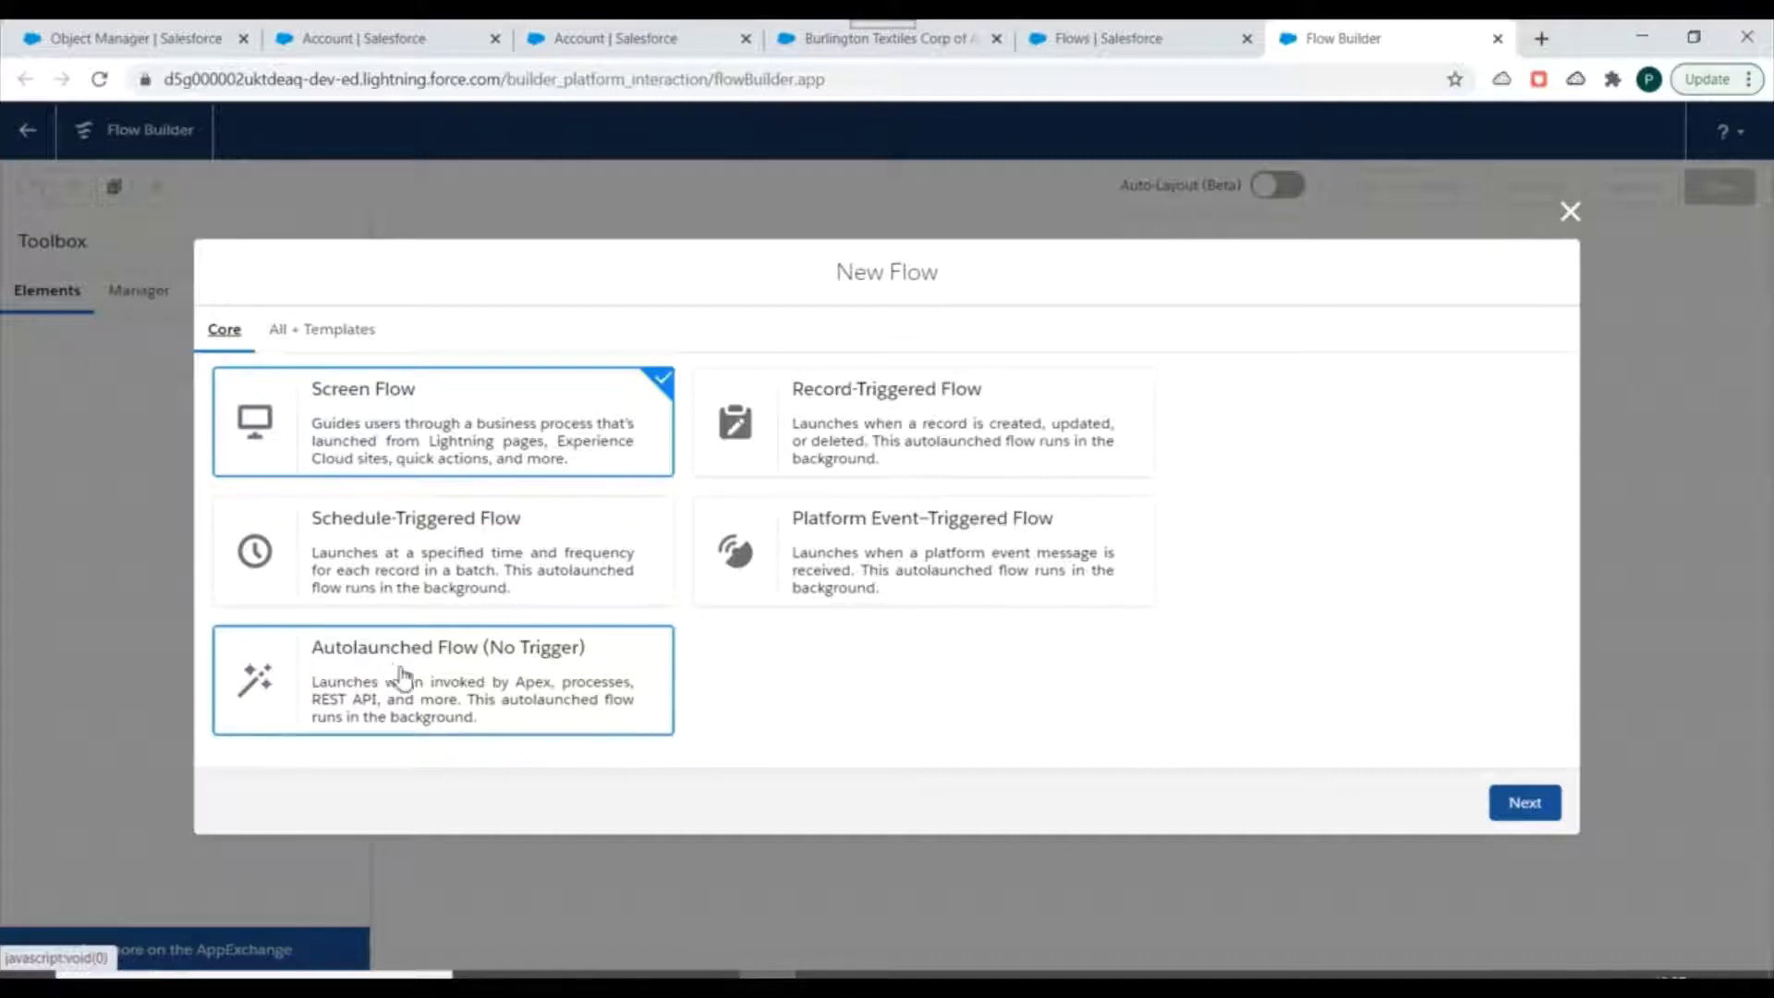
left_click(431, 679)
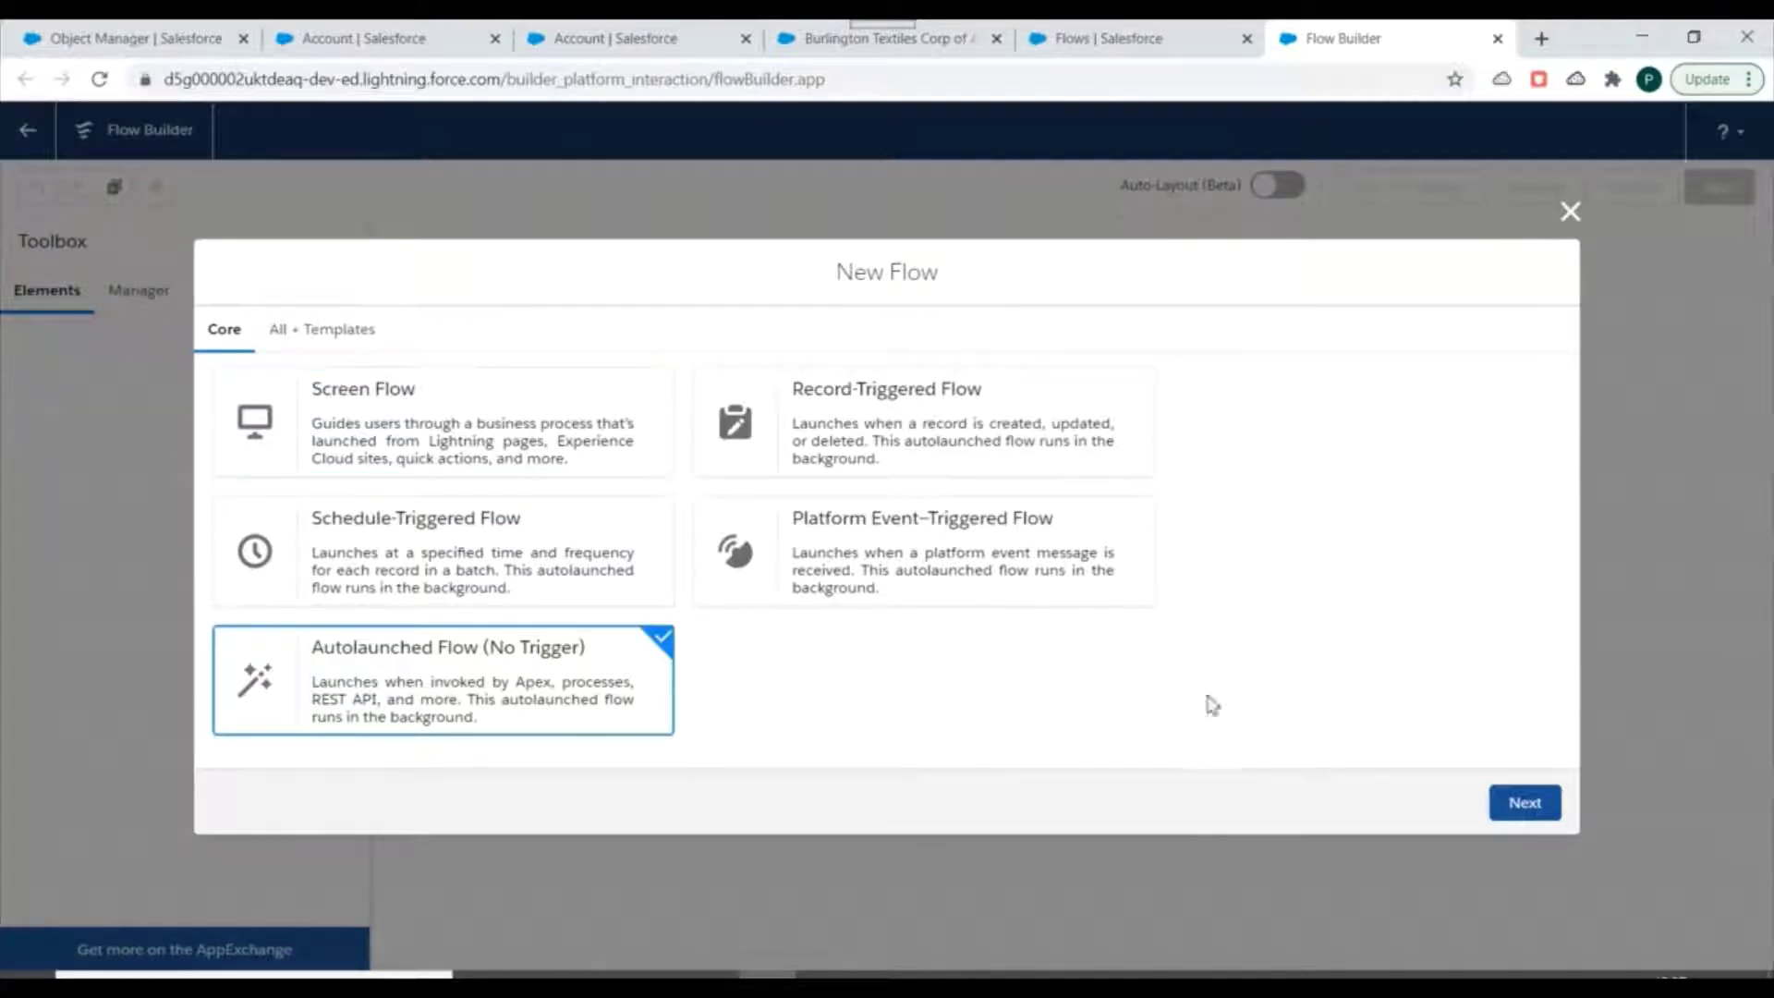
left_click(1516, 800)
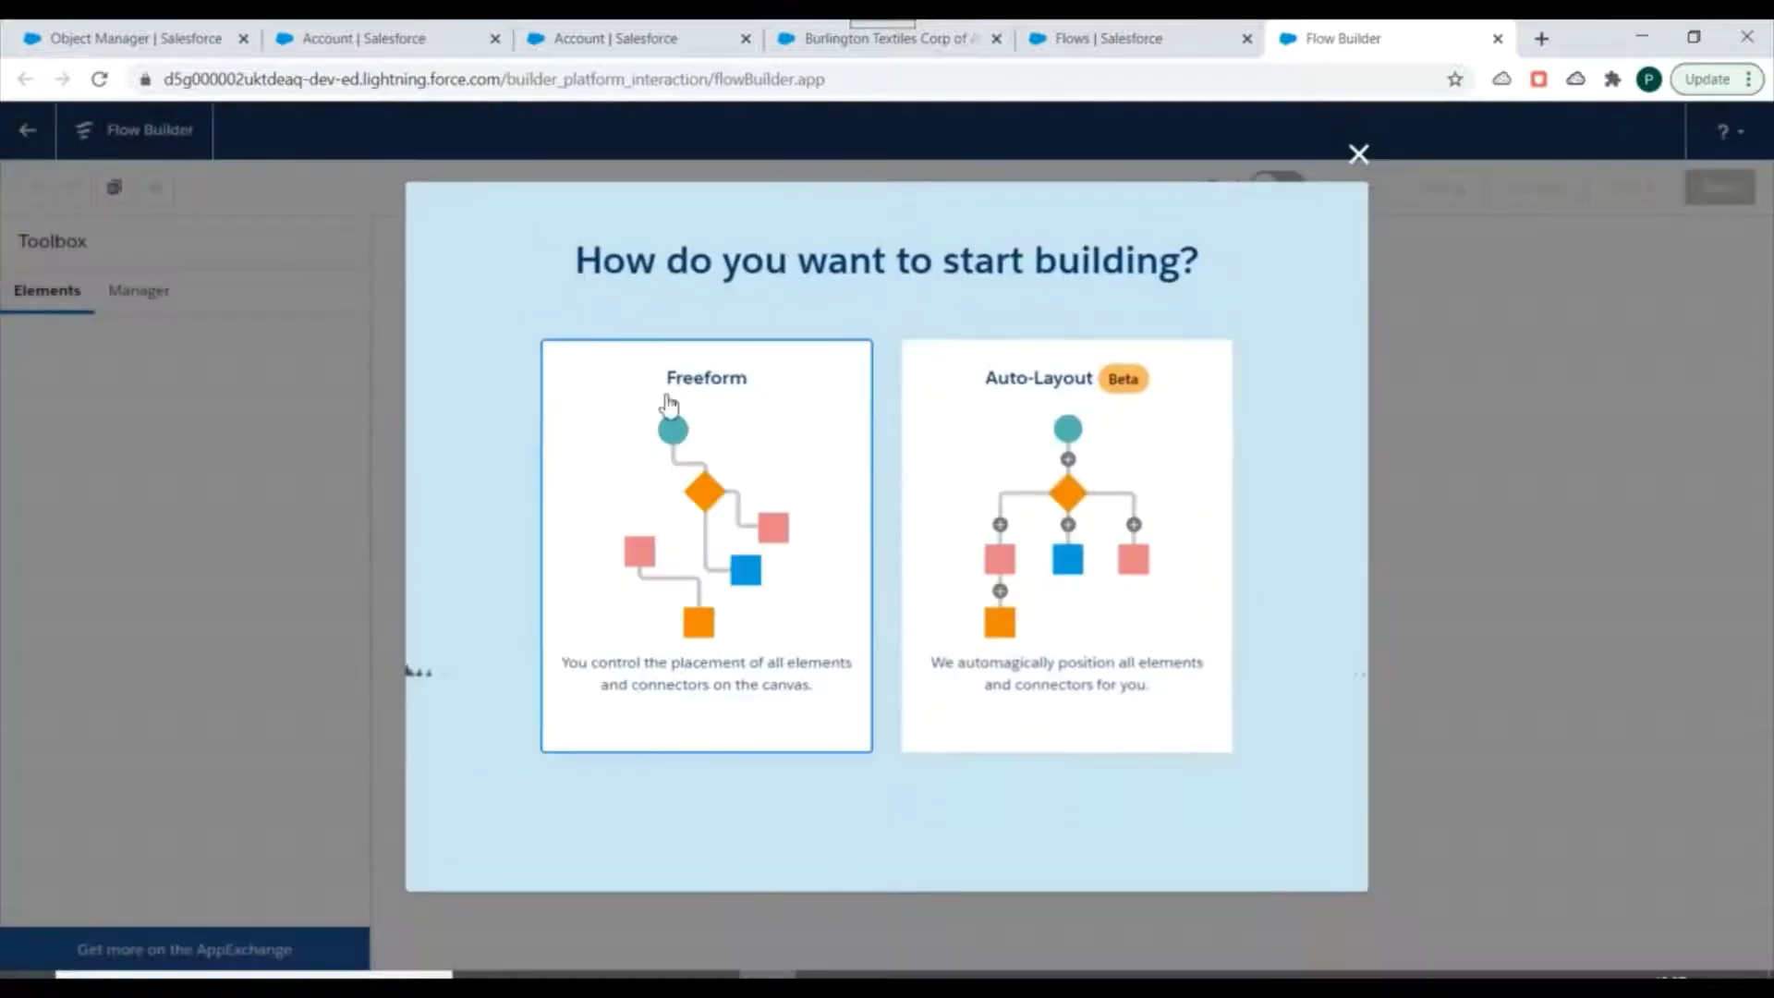
left_click(669, 405)
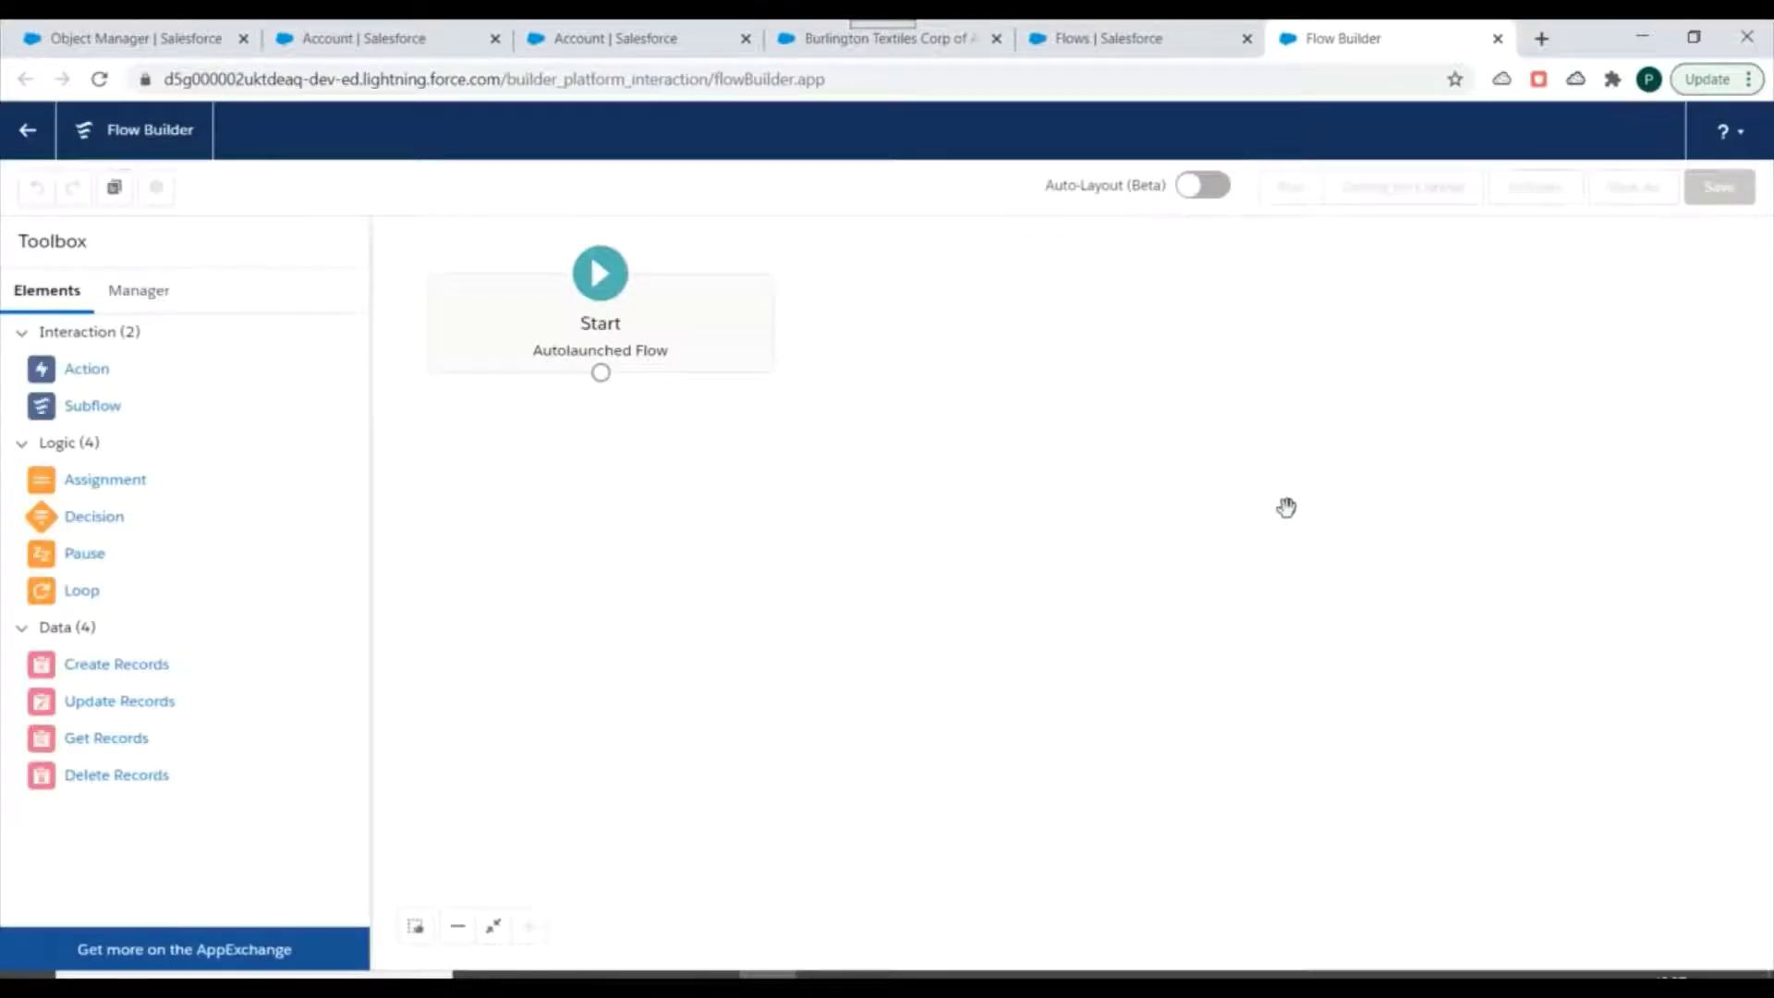
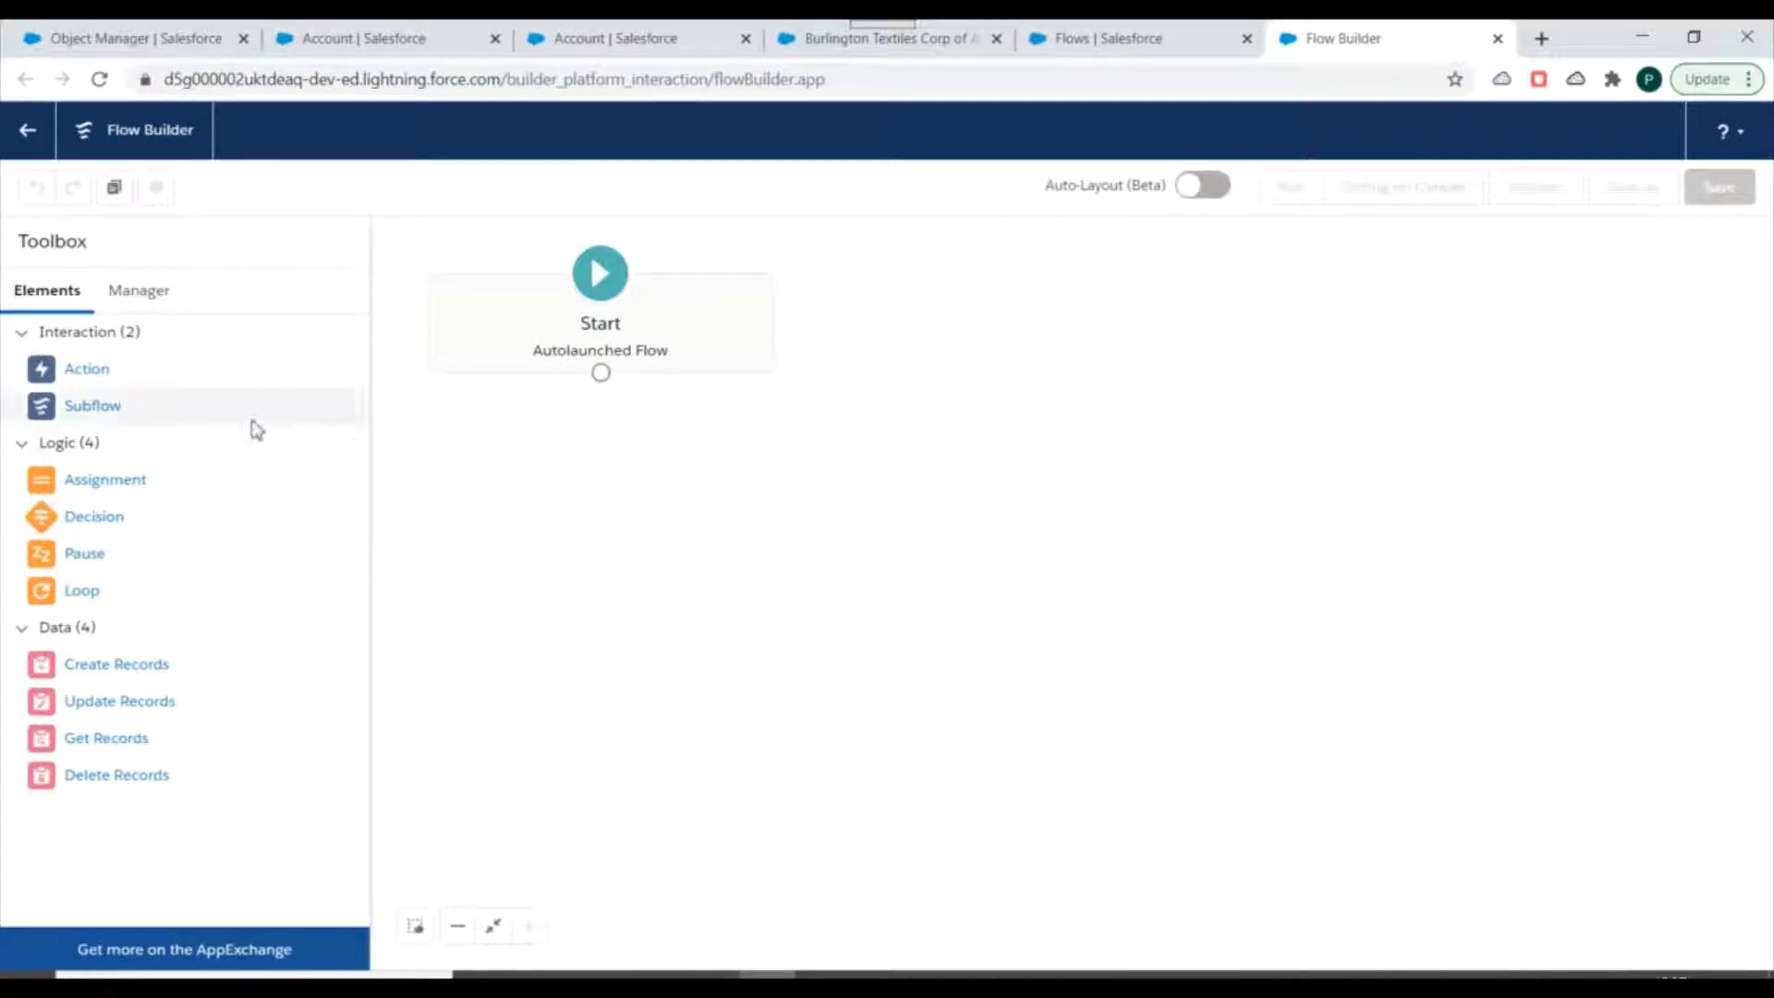
Start a new Variable resource with the API name AccountId and the description "value from process builder"
left_click(135, 290)
left_click(106, 407)
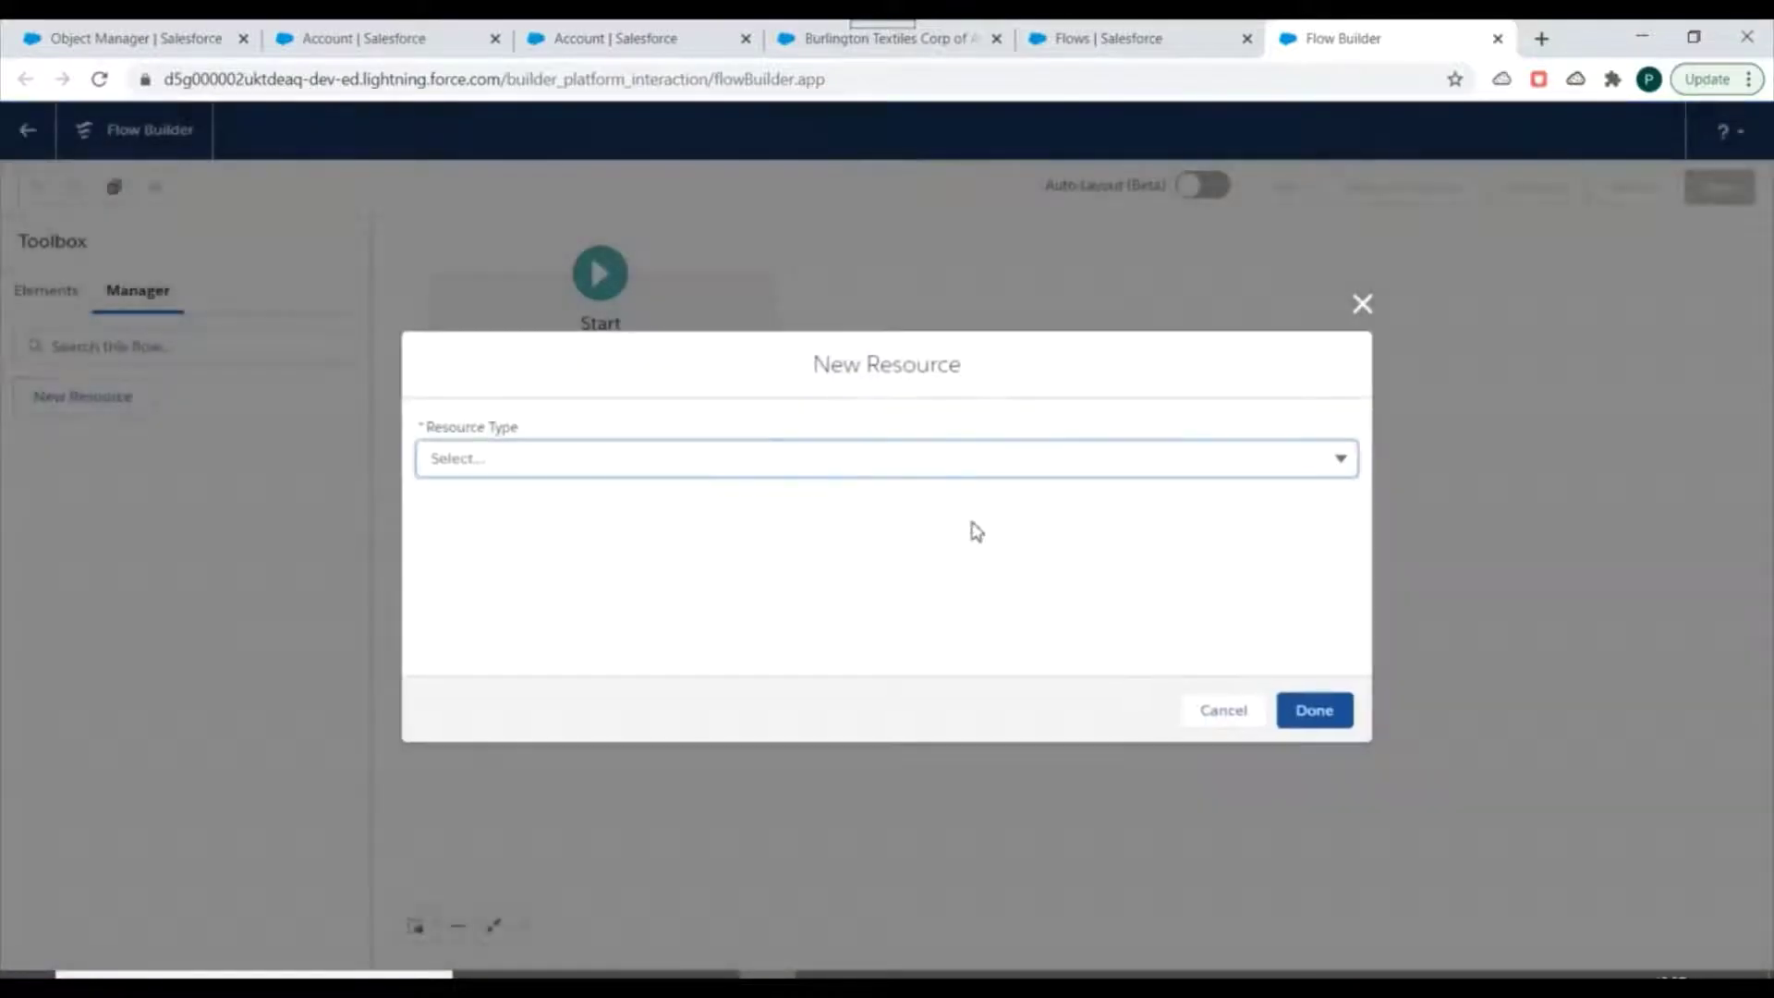
left_click(680, 461)
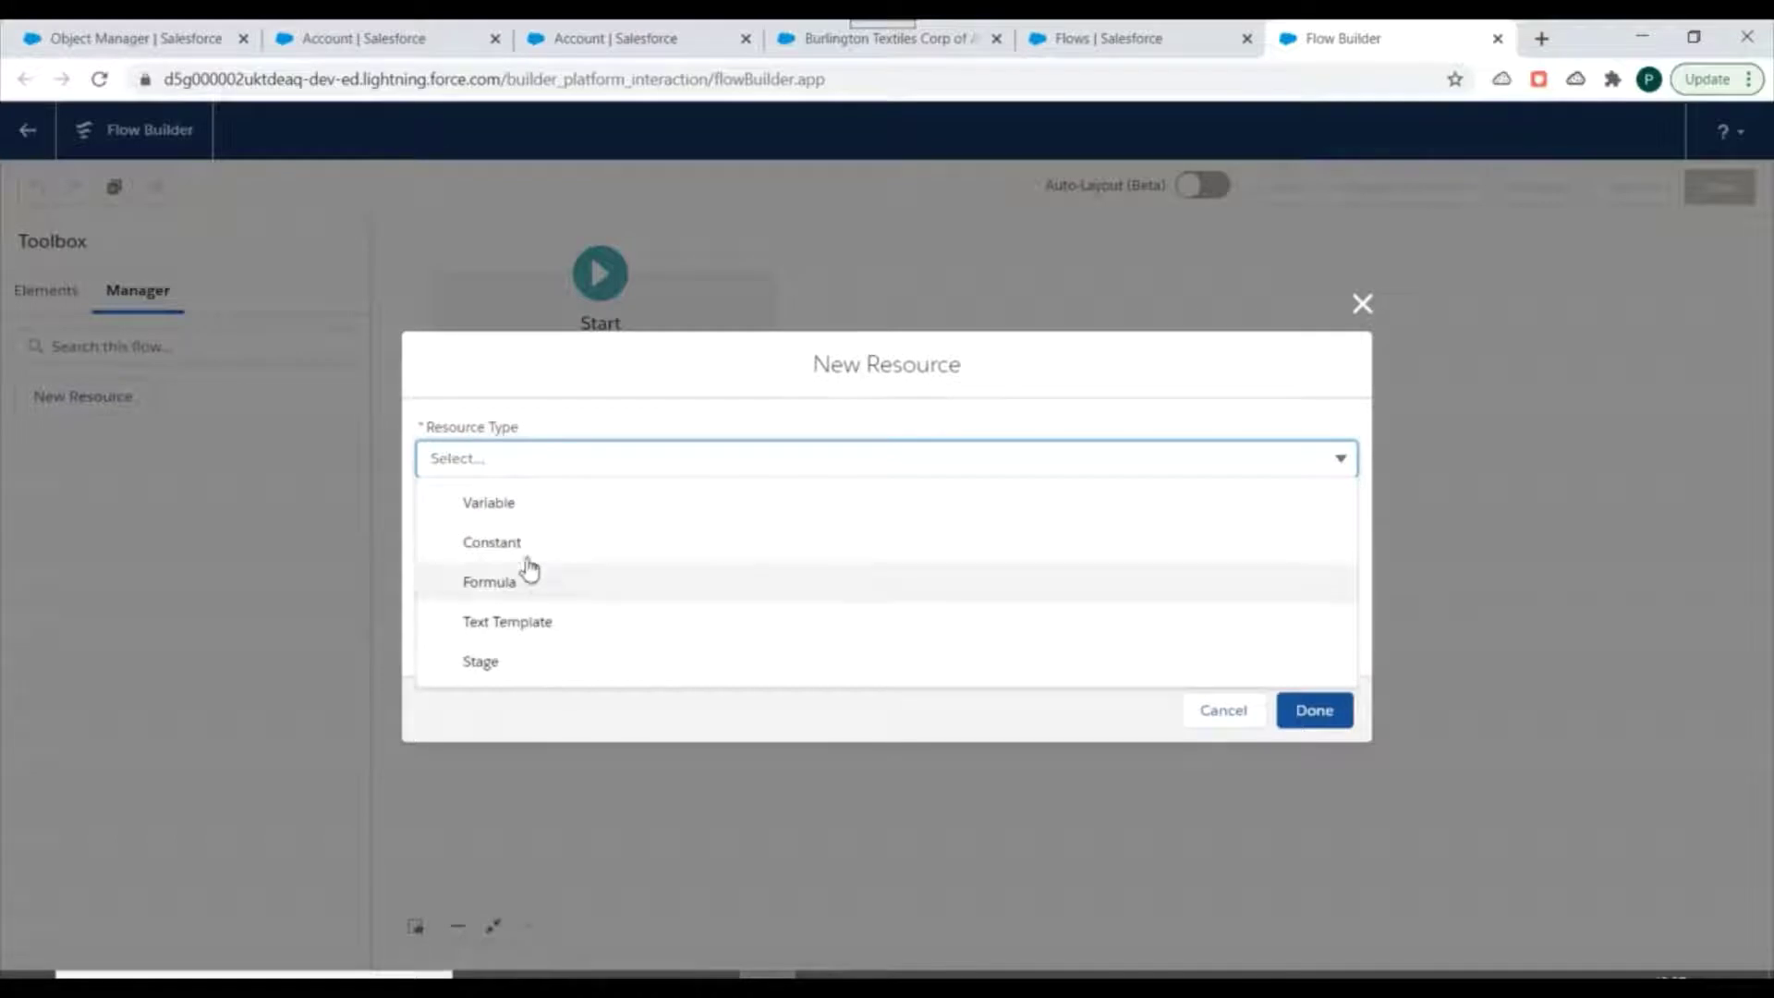
left_click(500, 507)
left_click(651, 508)
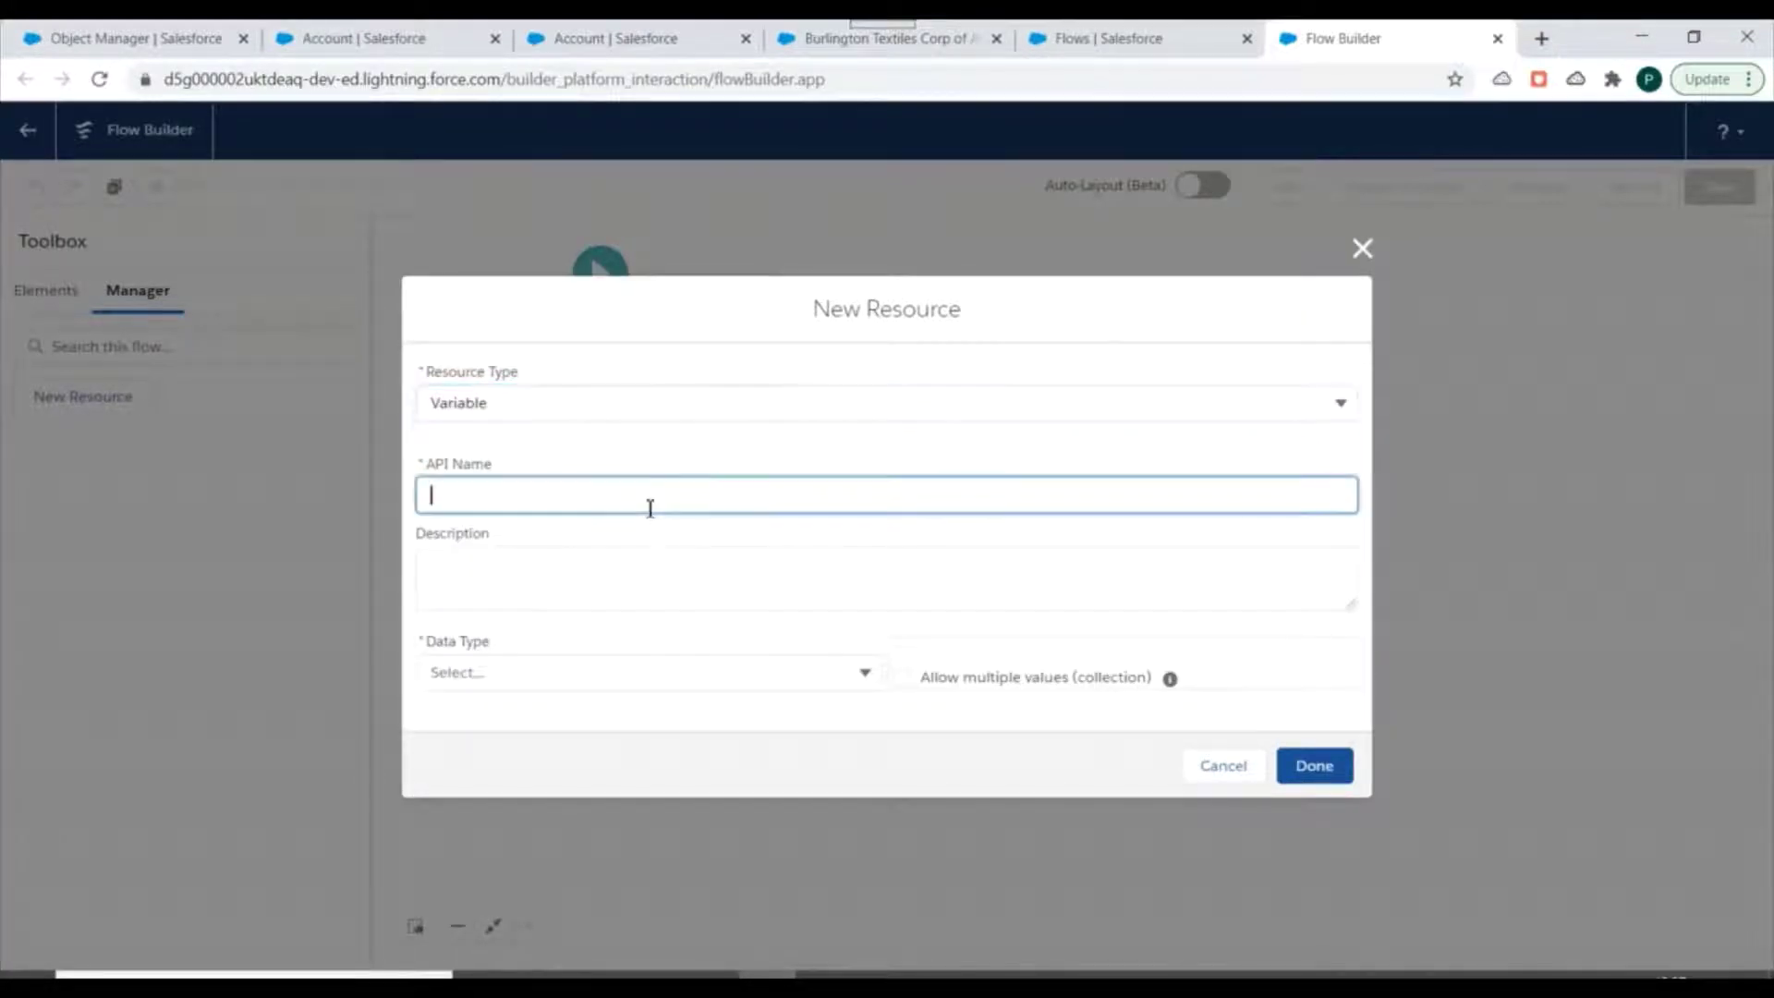
type("Accounjt")
left_click(456, 567)
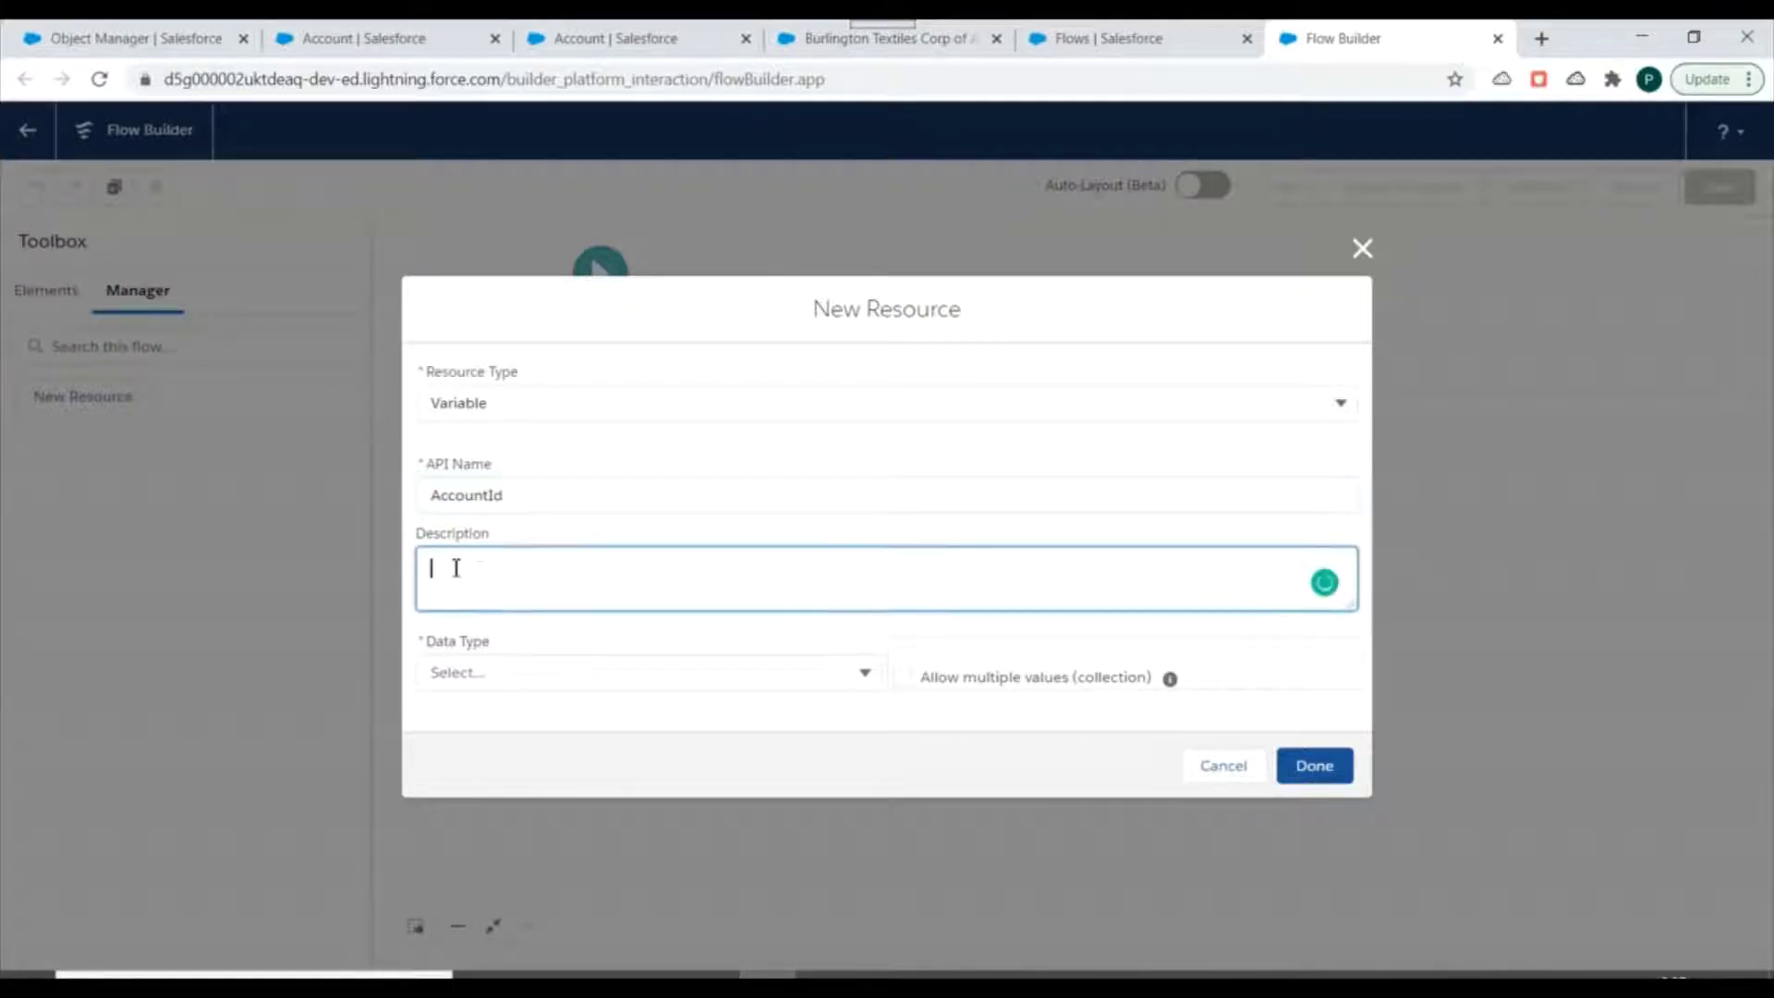
type("value from process builder")
Give the AccountId variable the Text data type, make it available for input, and finish creating it
left_click(450, 666)
left_click(511, 369)
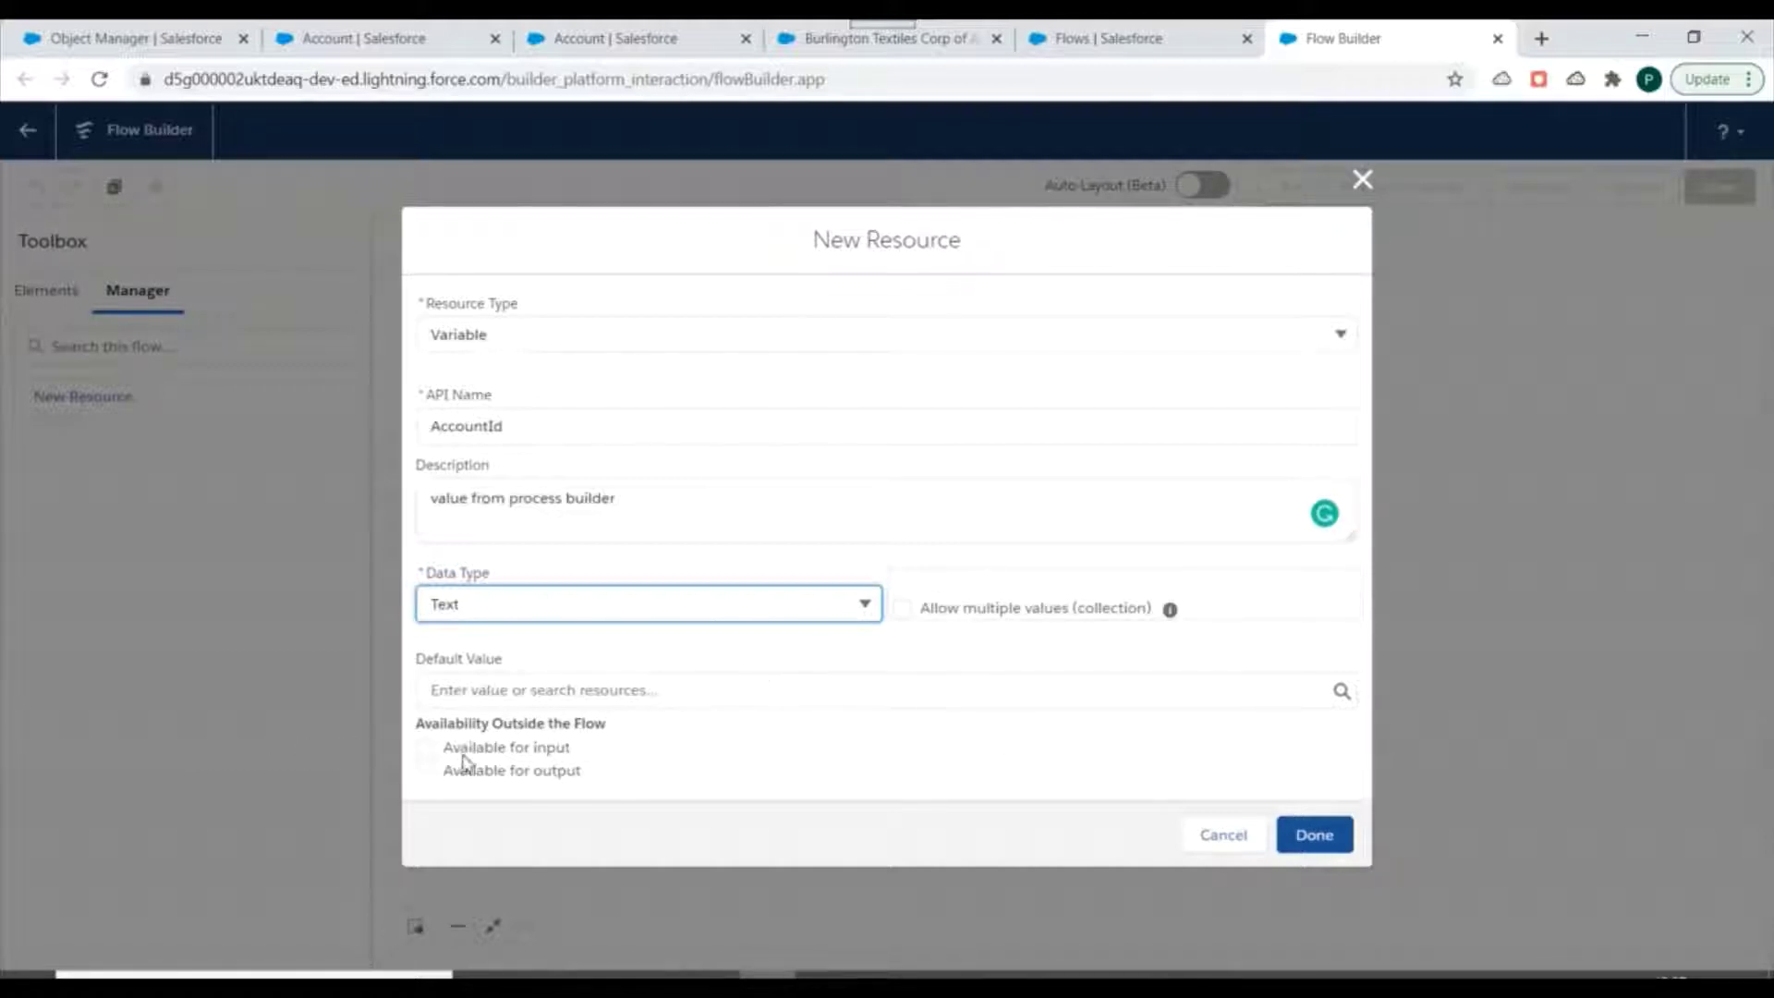
left_click(426, 749)
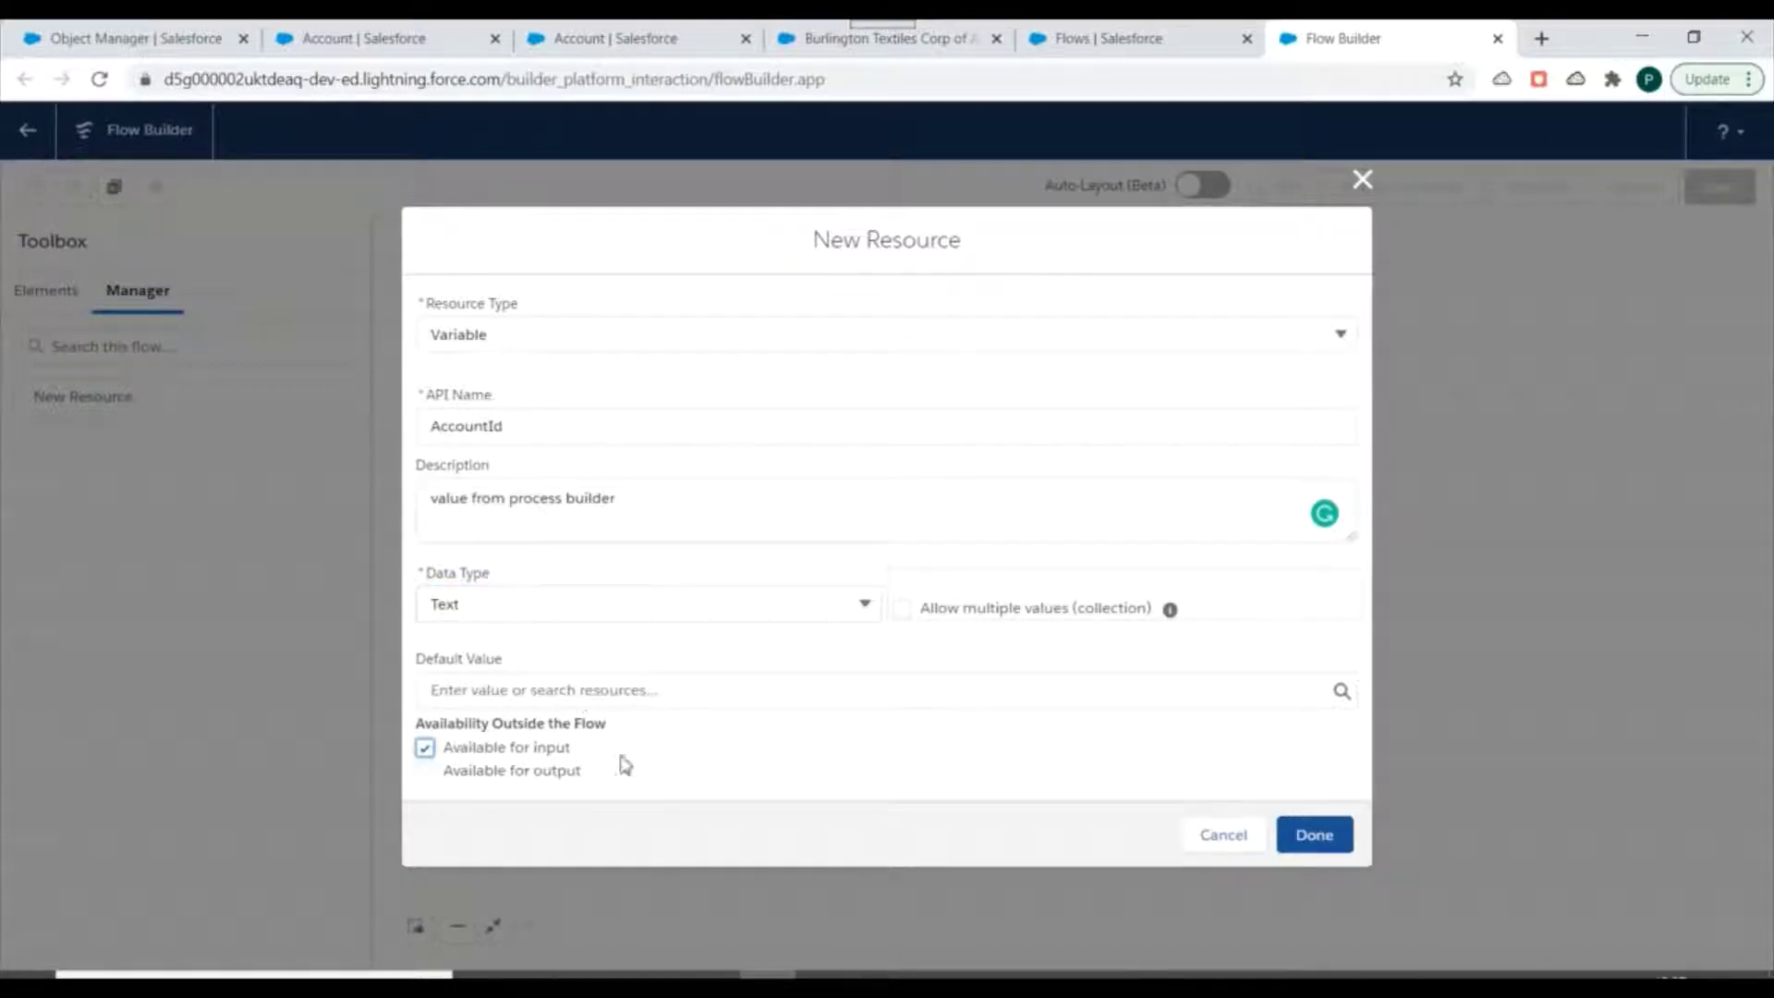
left_click(1316, 843)
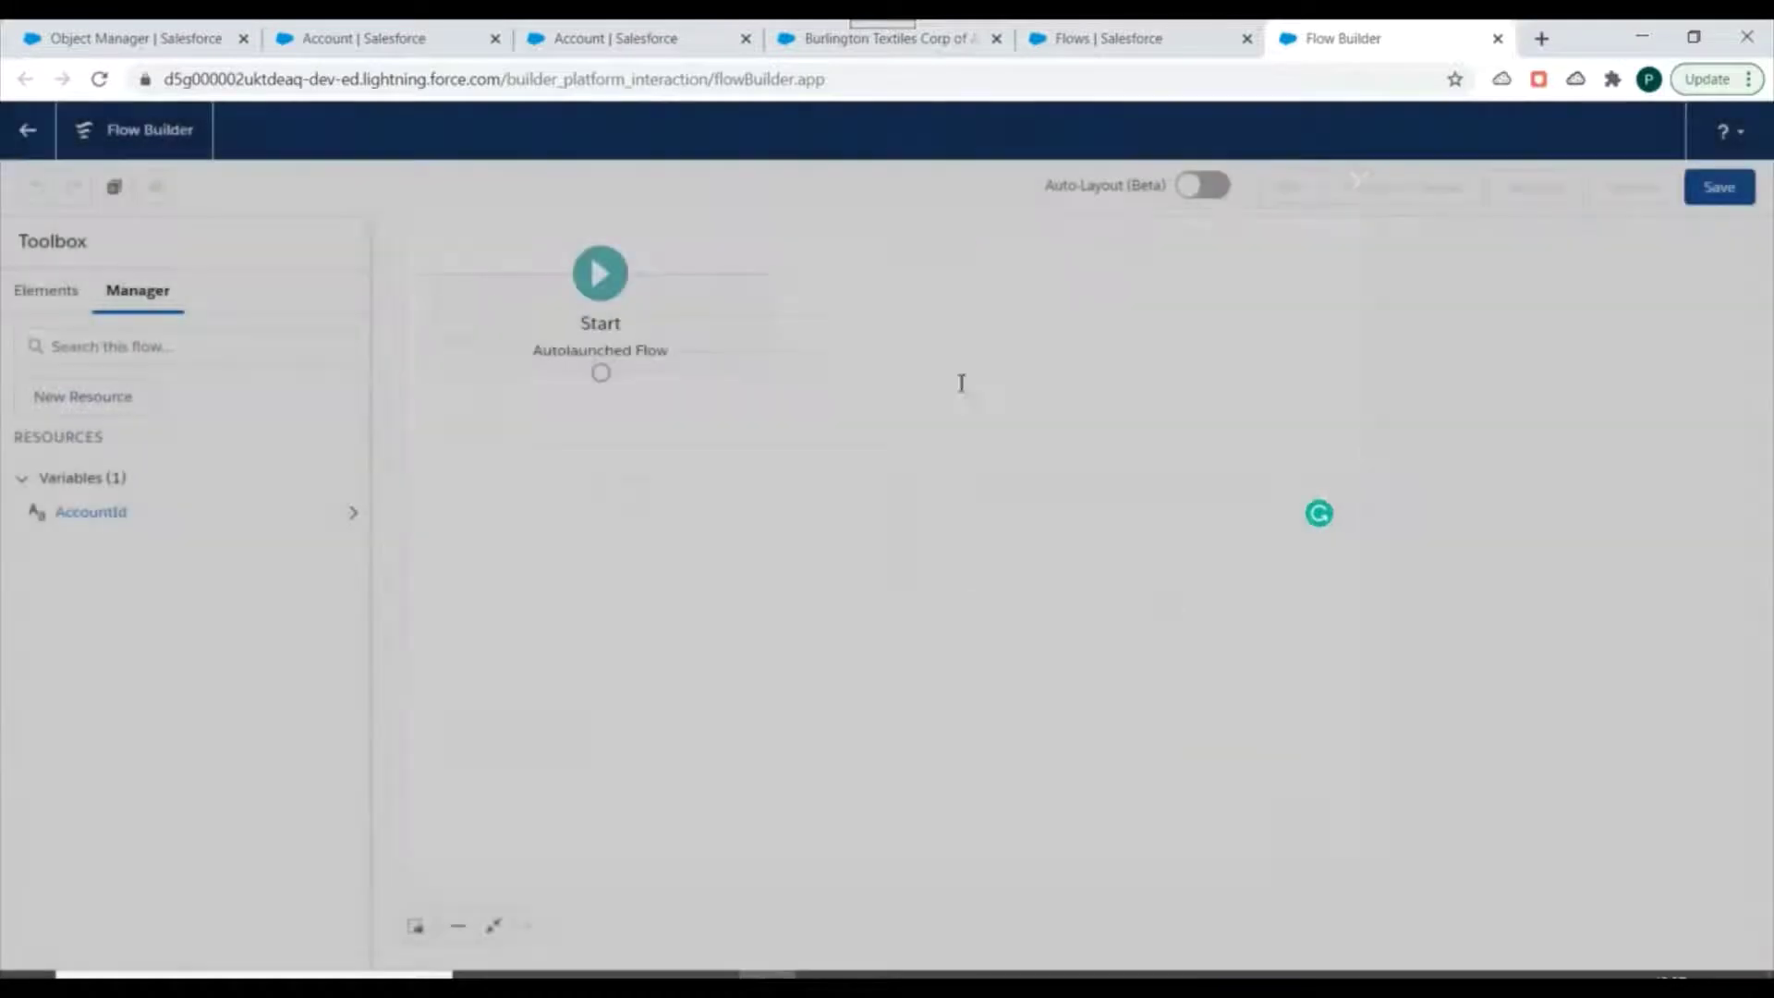
Create a second Variable resource with the API name AccountPriority, data type Text, available for input
left_click(97, 399)
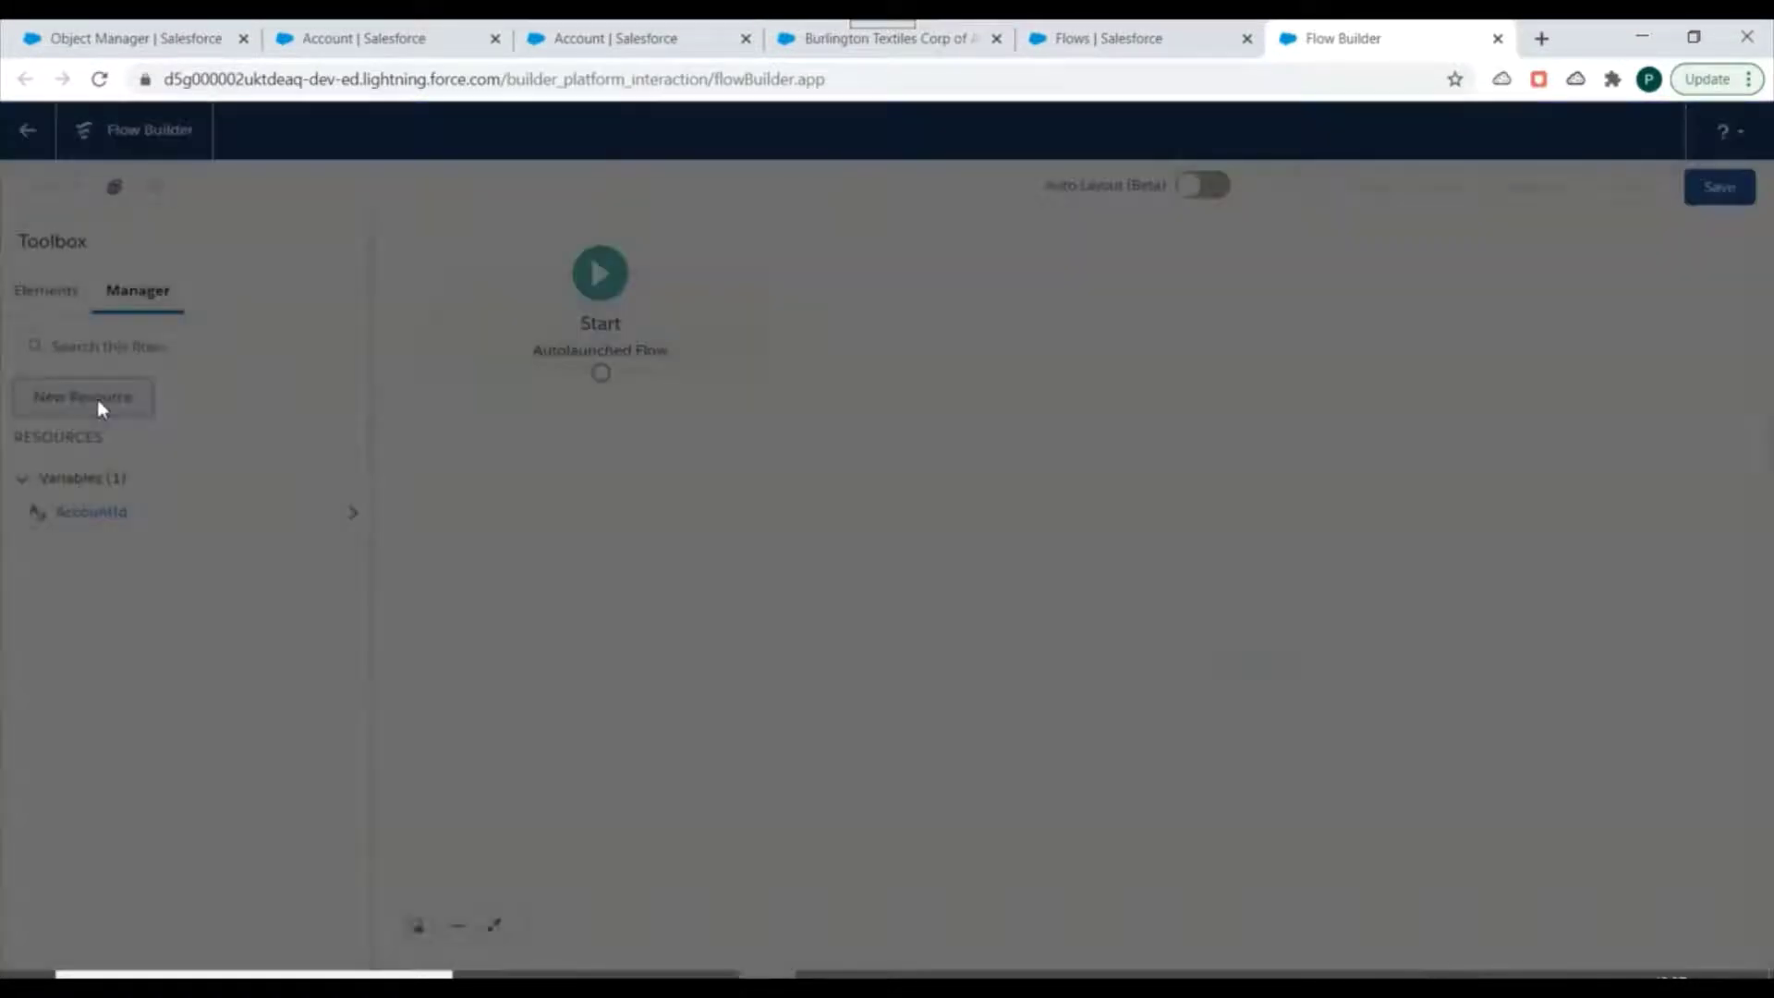
left_click(777, 455)
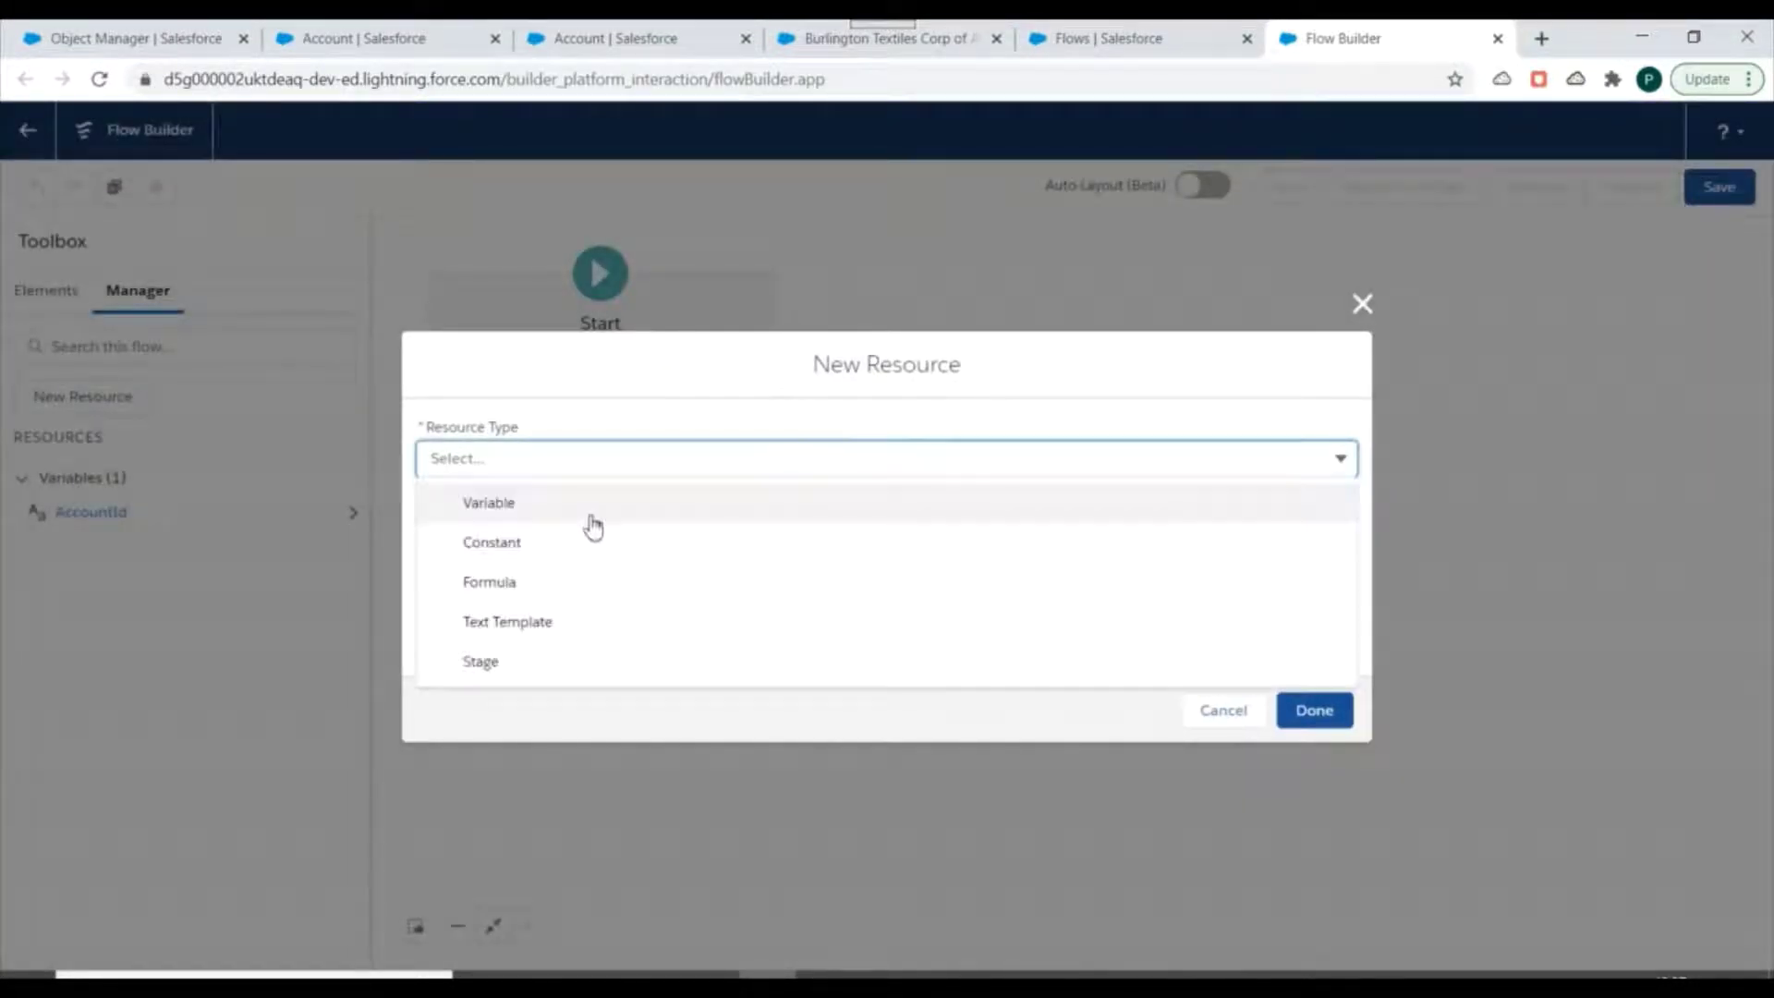
left_click(605, 499)
left_click(814, 495)
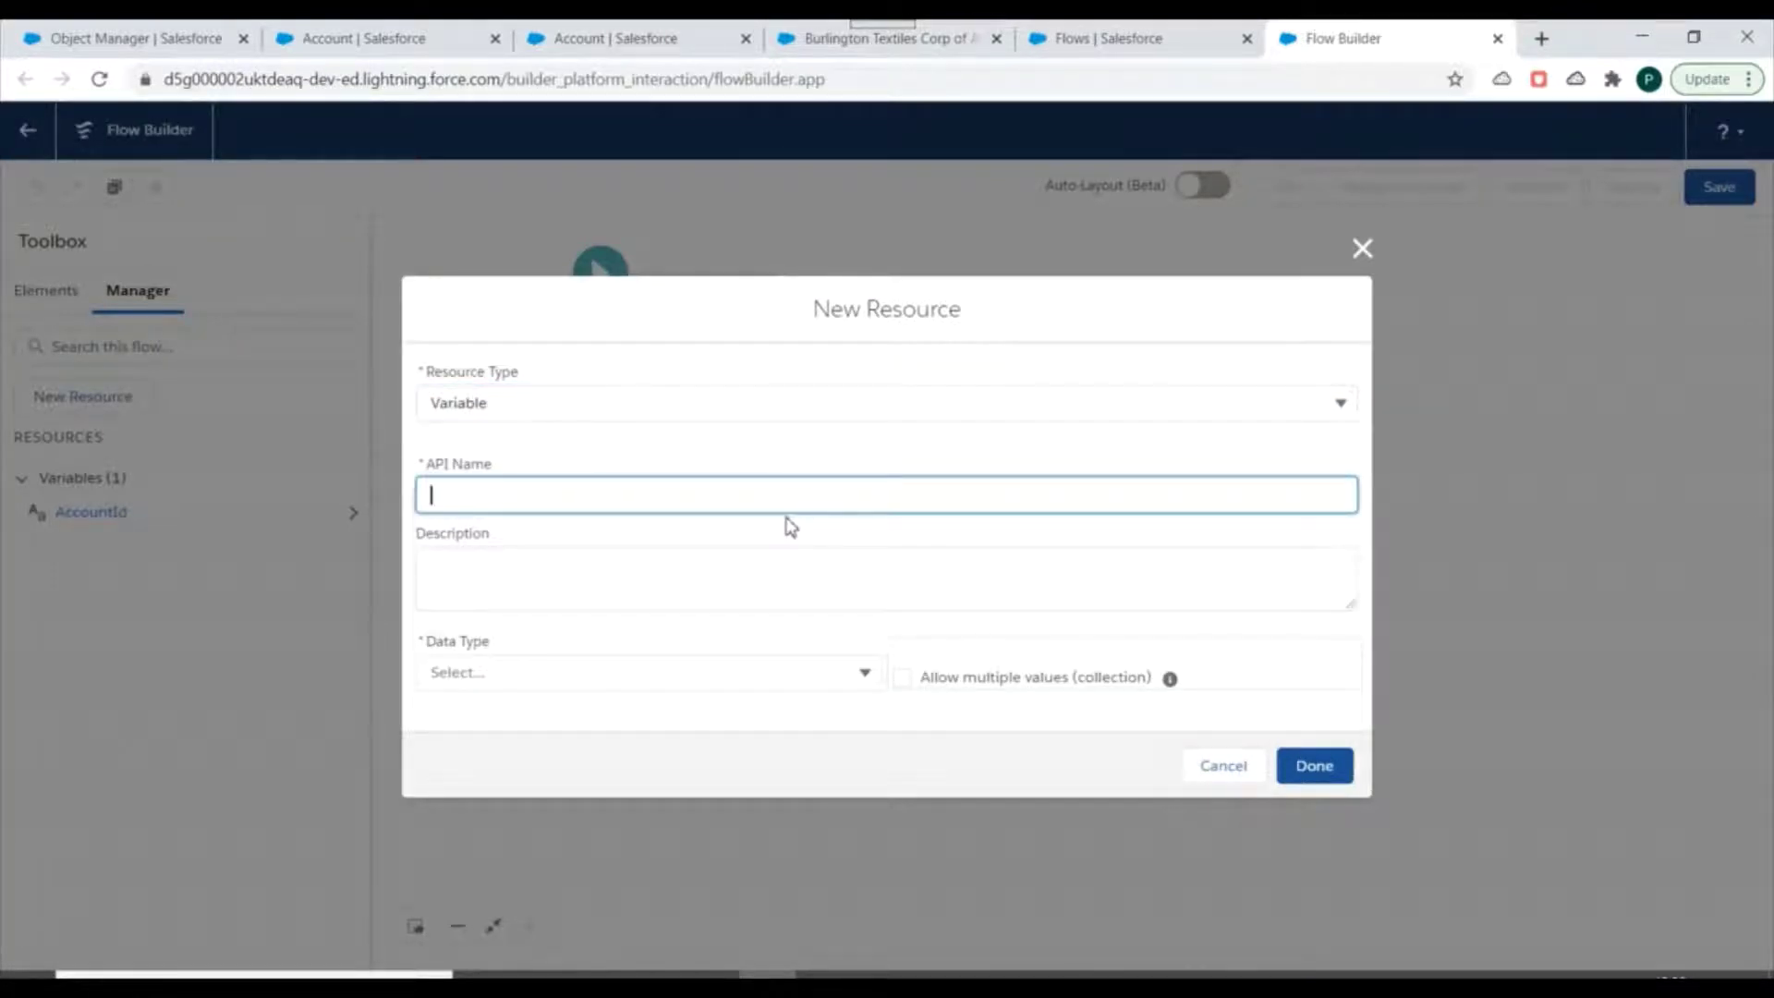
type("Account Priority")
left_click(777, 672)
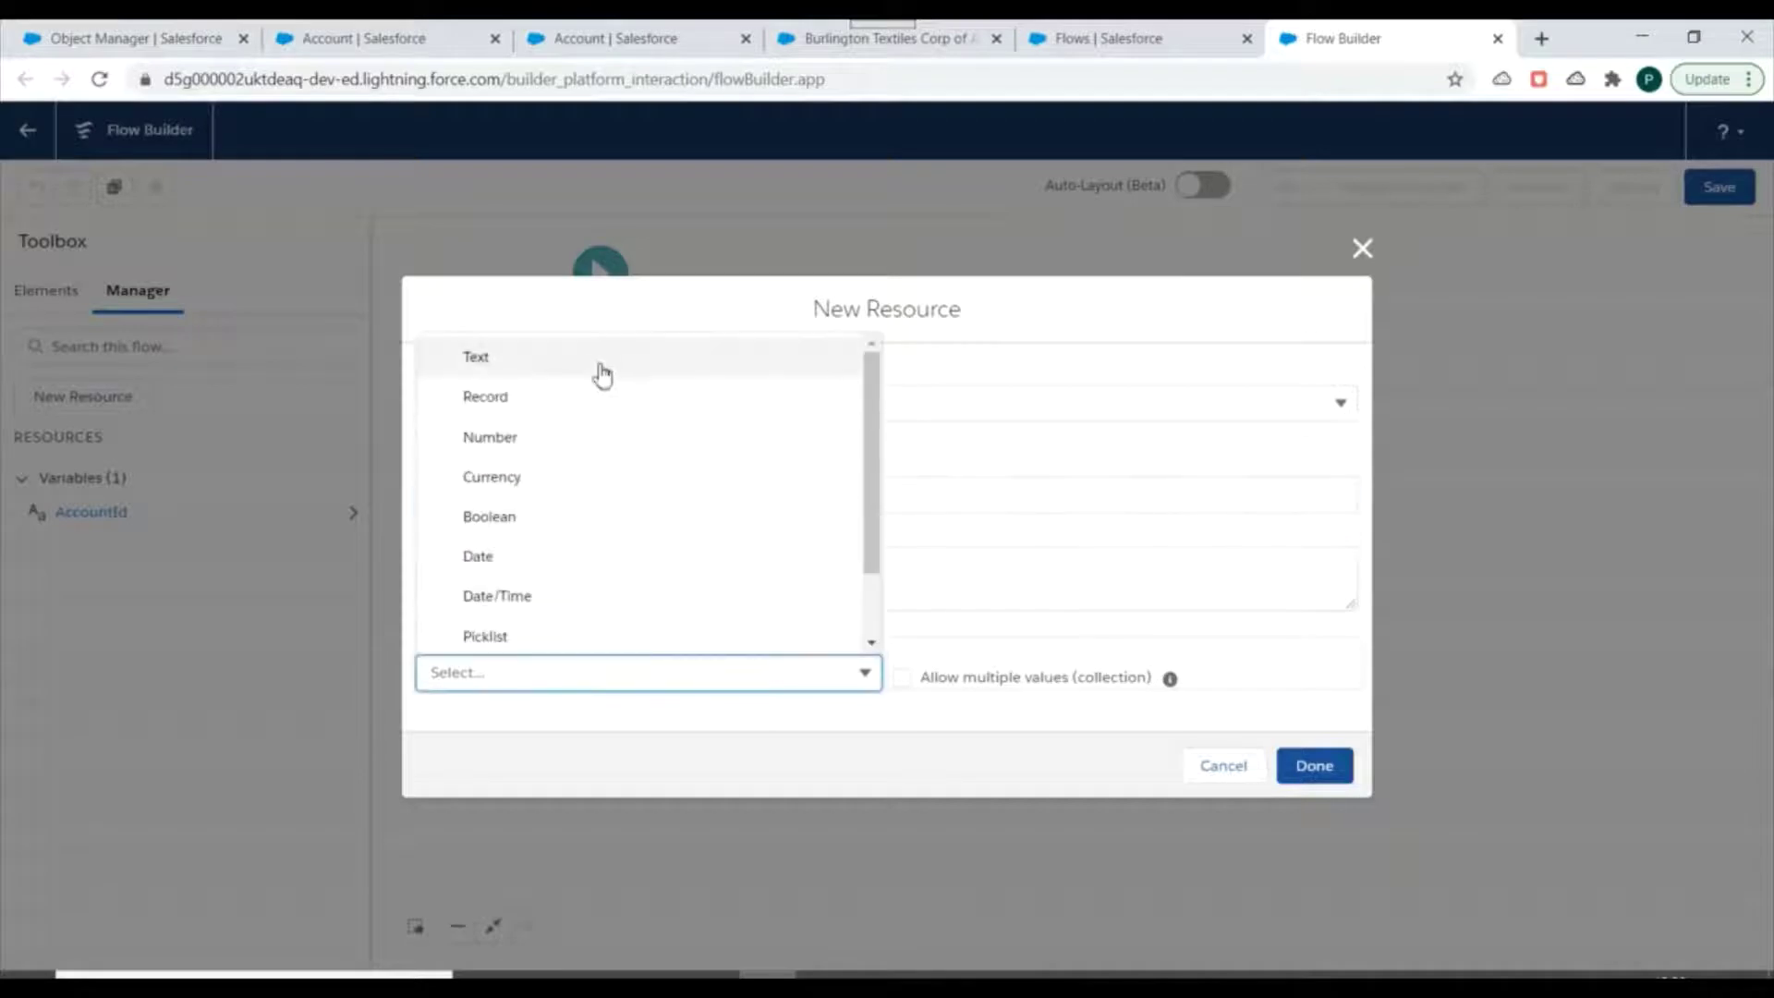
left_click(566, 356)
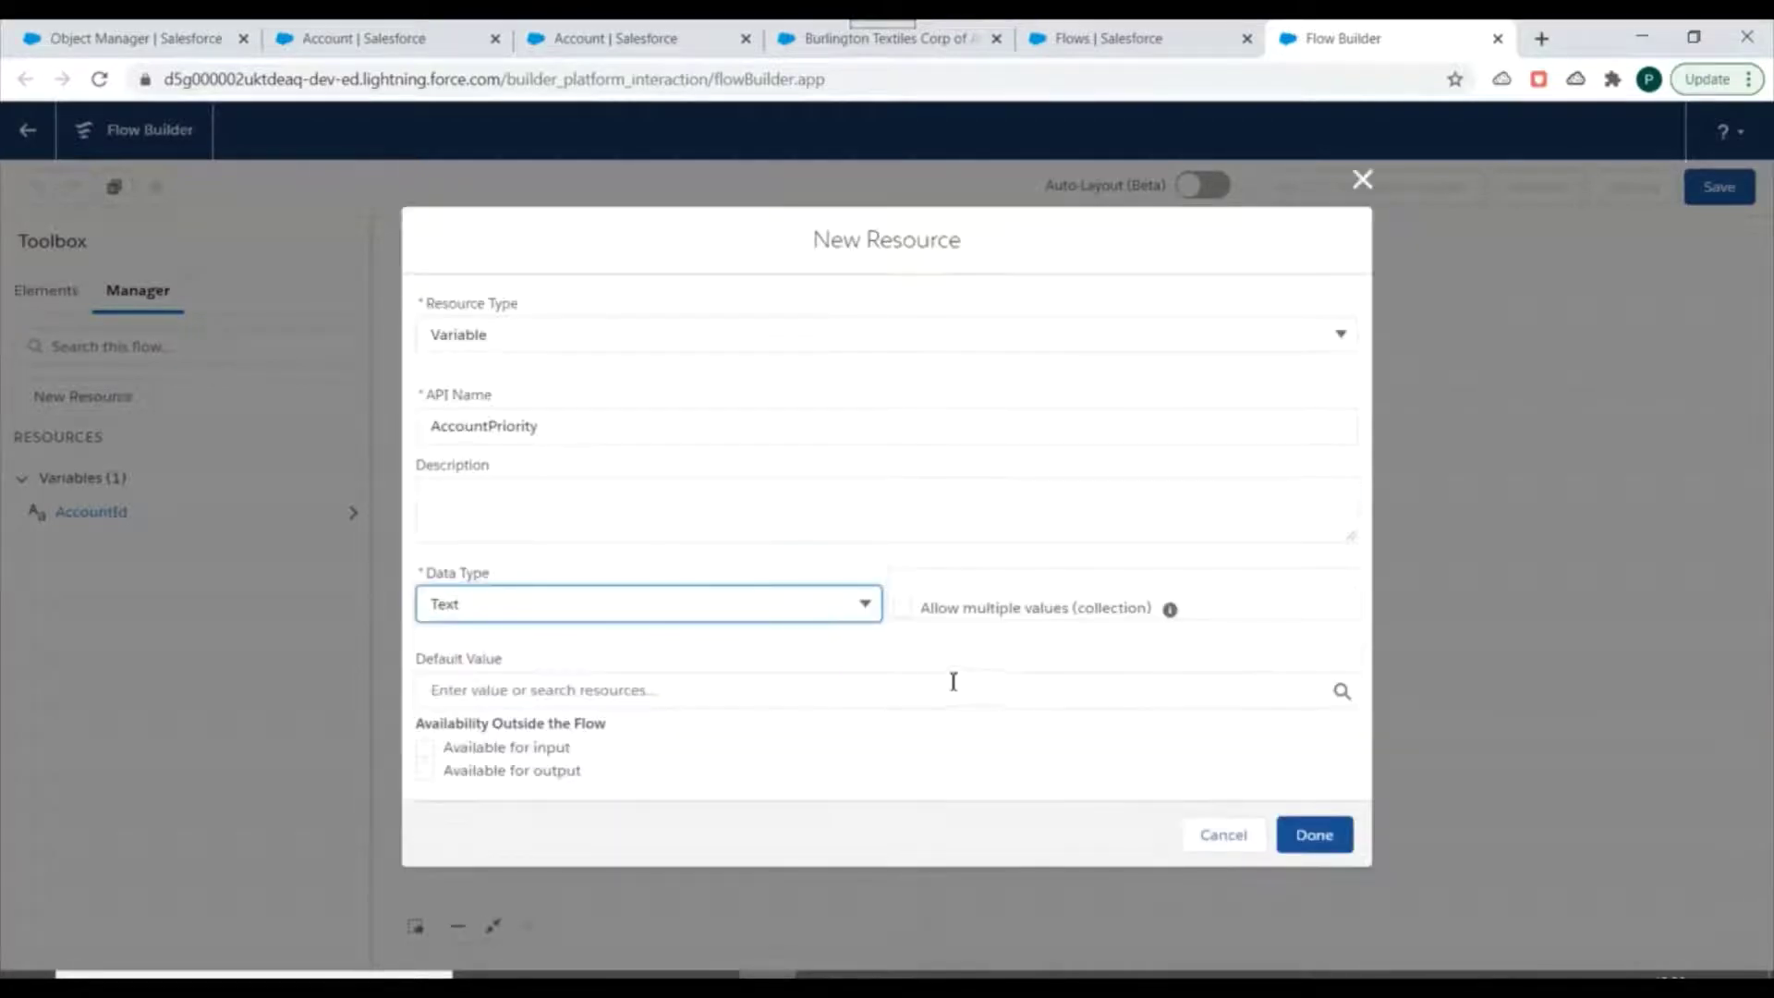
left_click(424, 748)
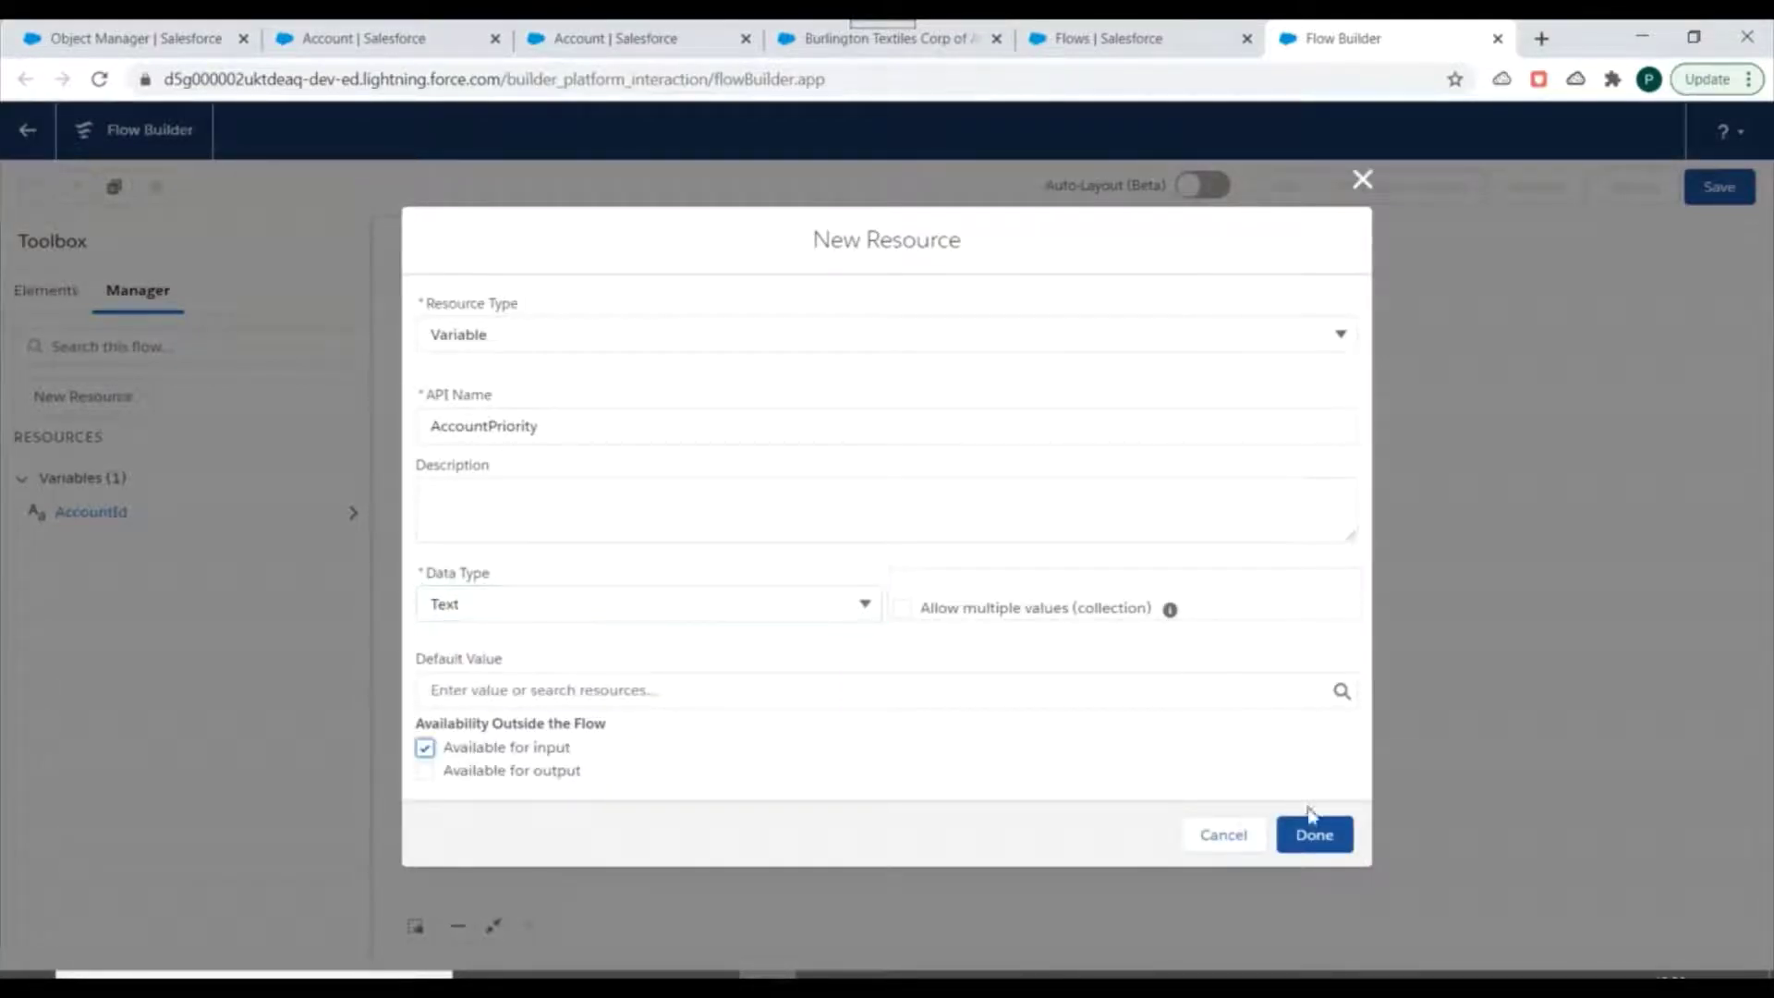
left_click(1321, 834)
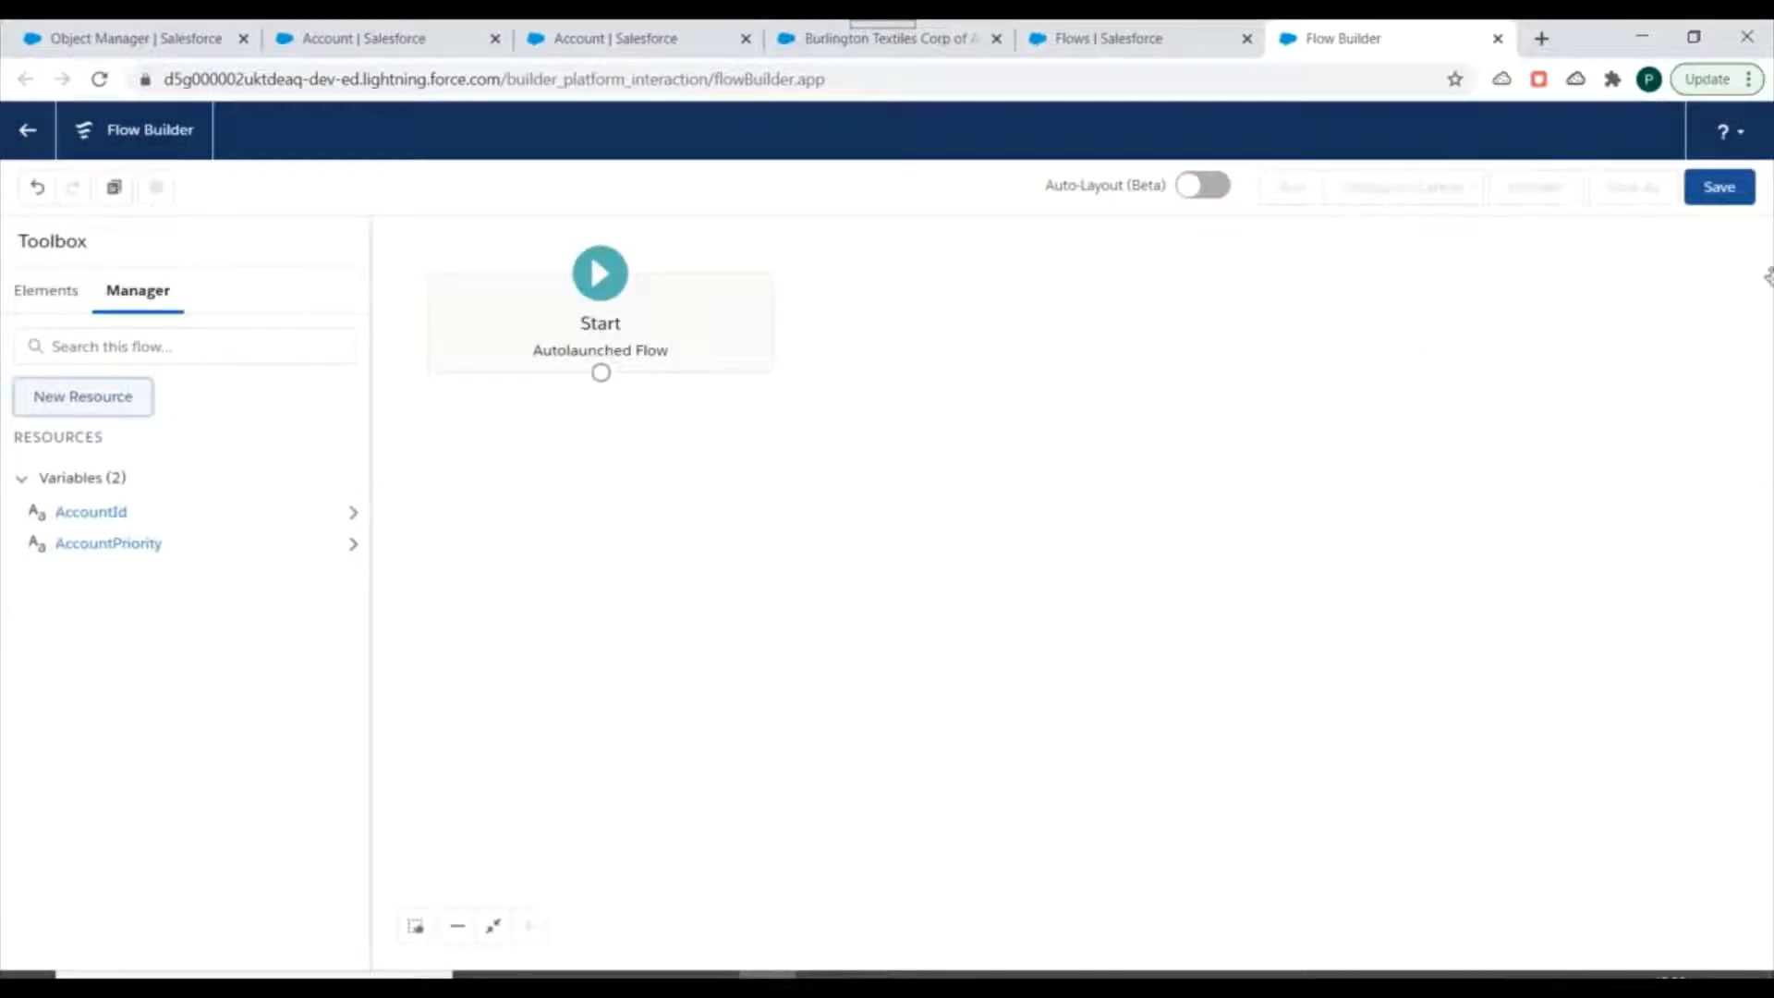
Save the flow with the label "Update related Case on Account Update", then review and dismiss the issues notice
left_click(1725, 189)
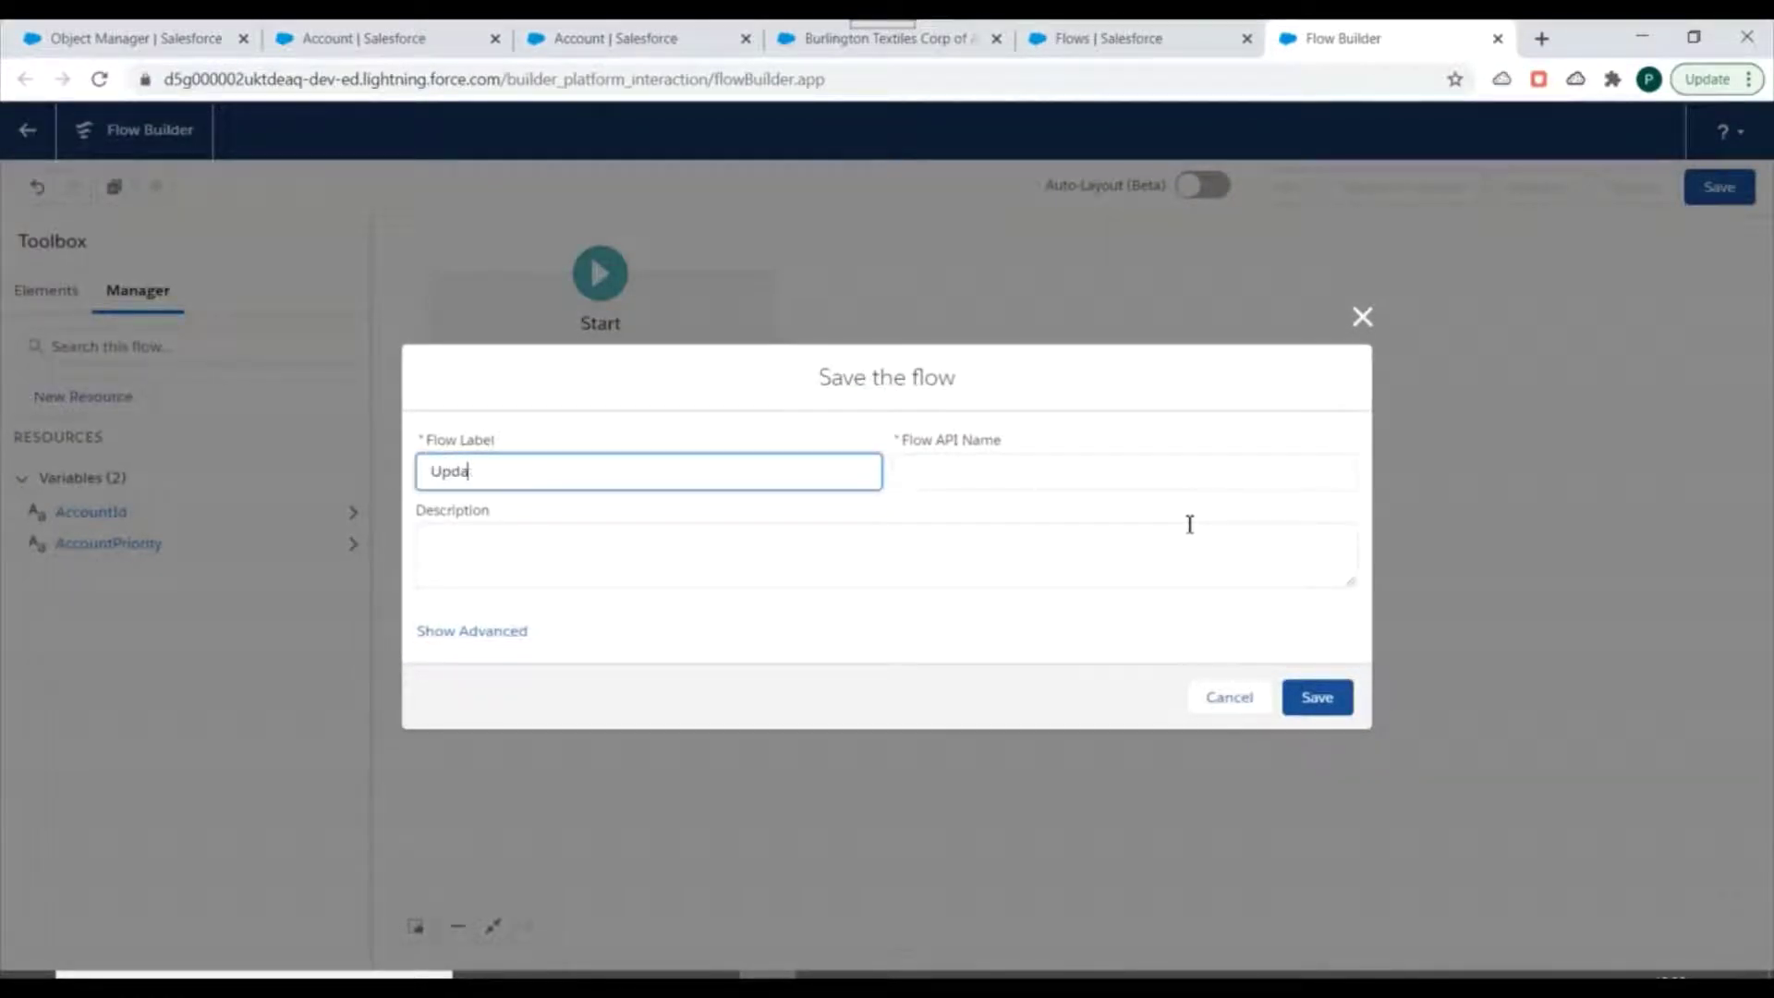
type("Update related Case on Account Updat")
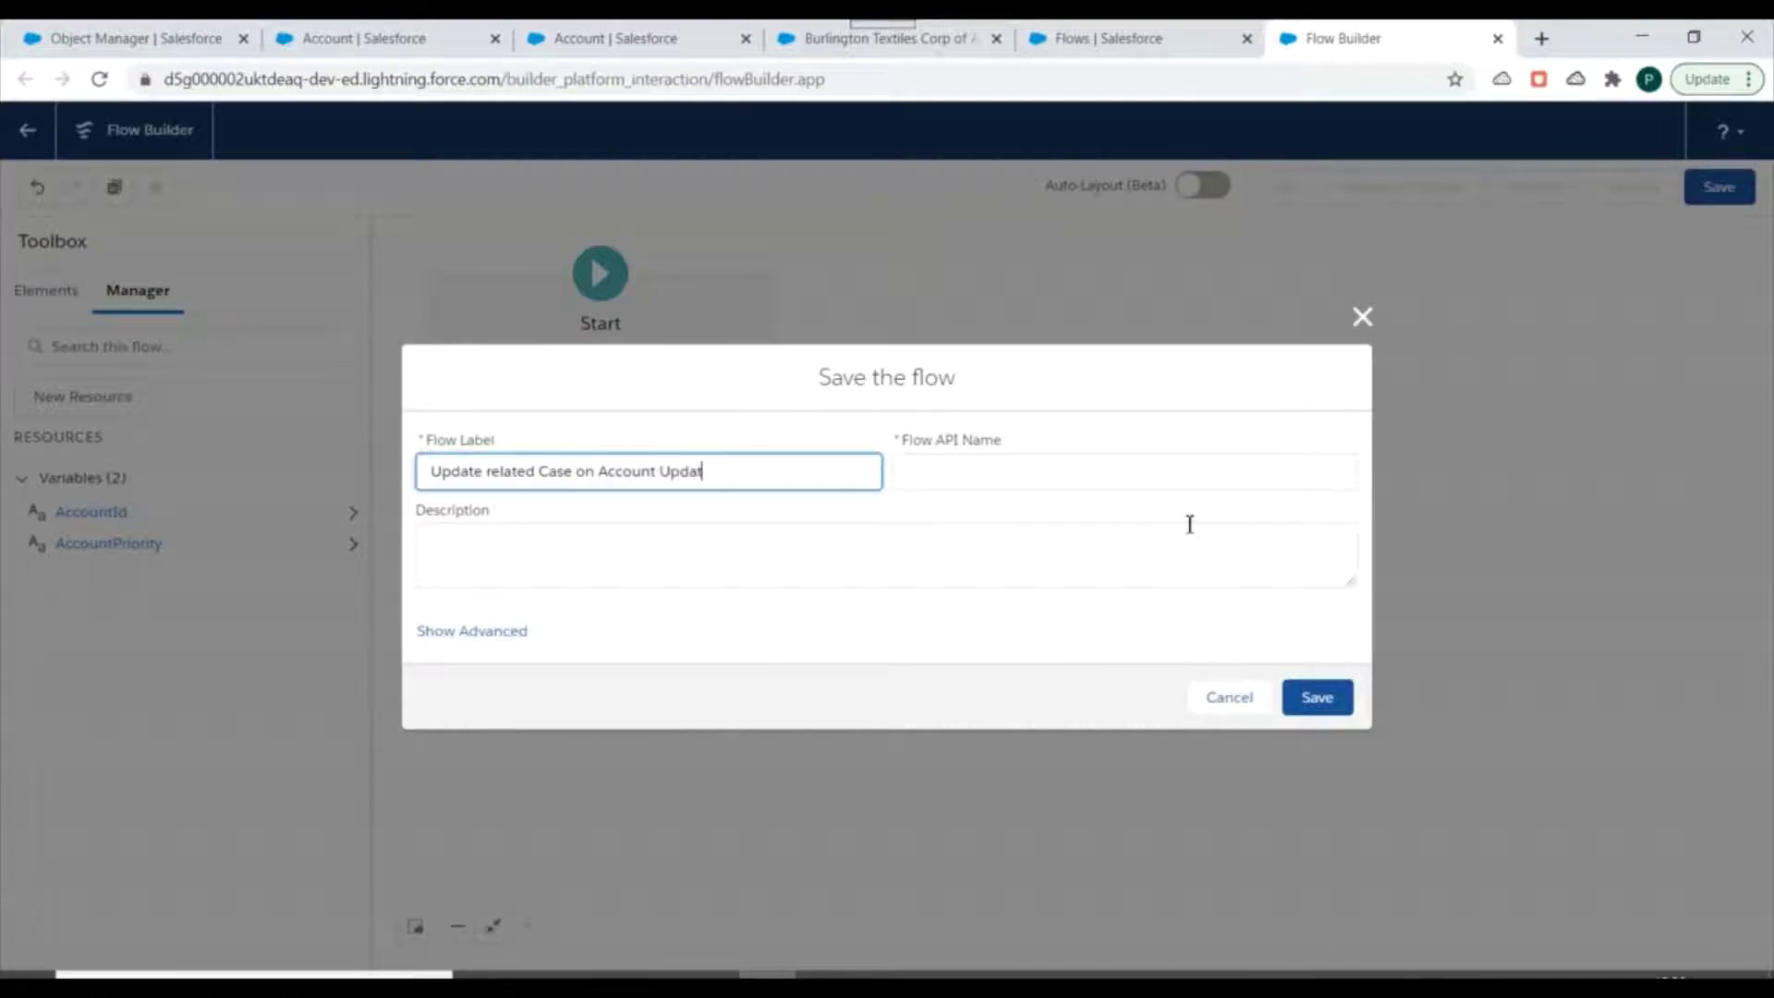
left_click(1305, 508)
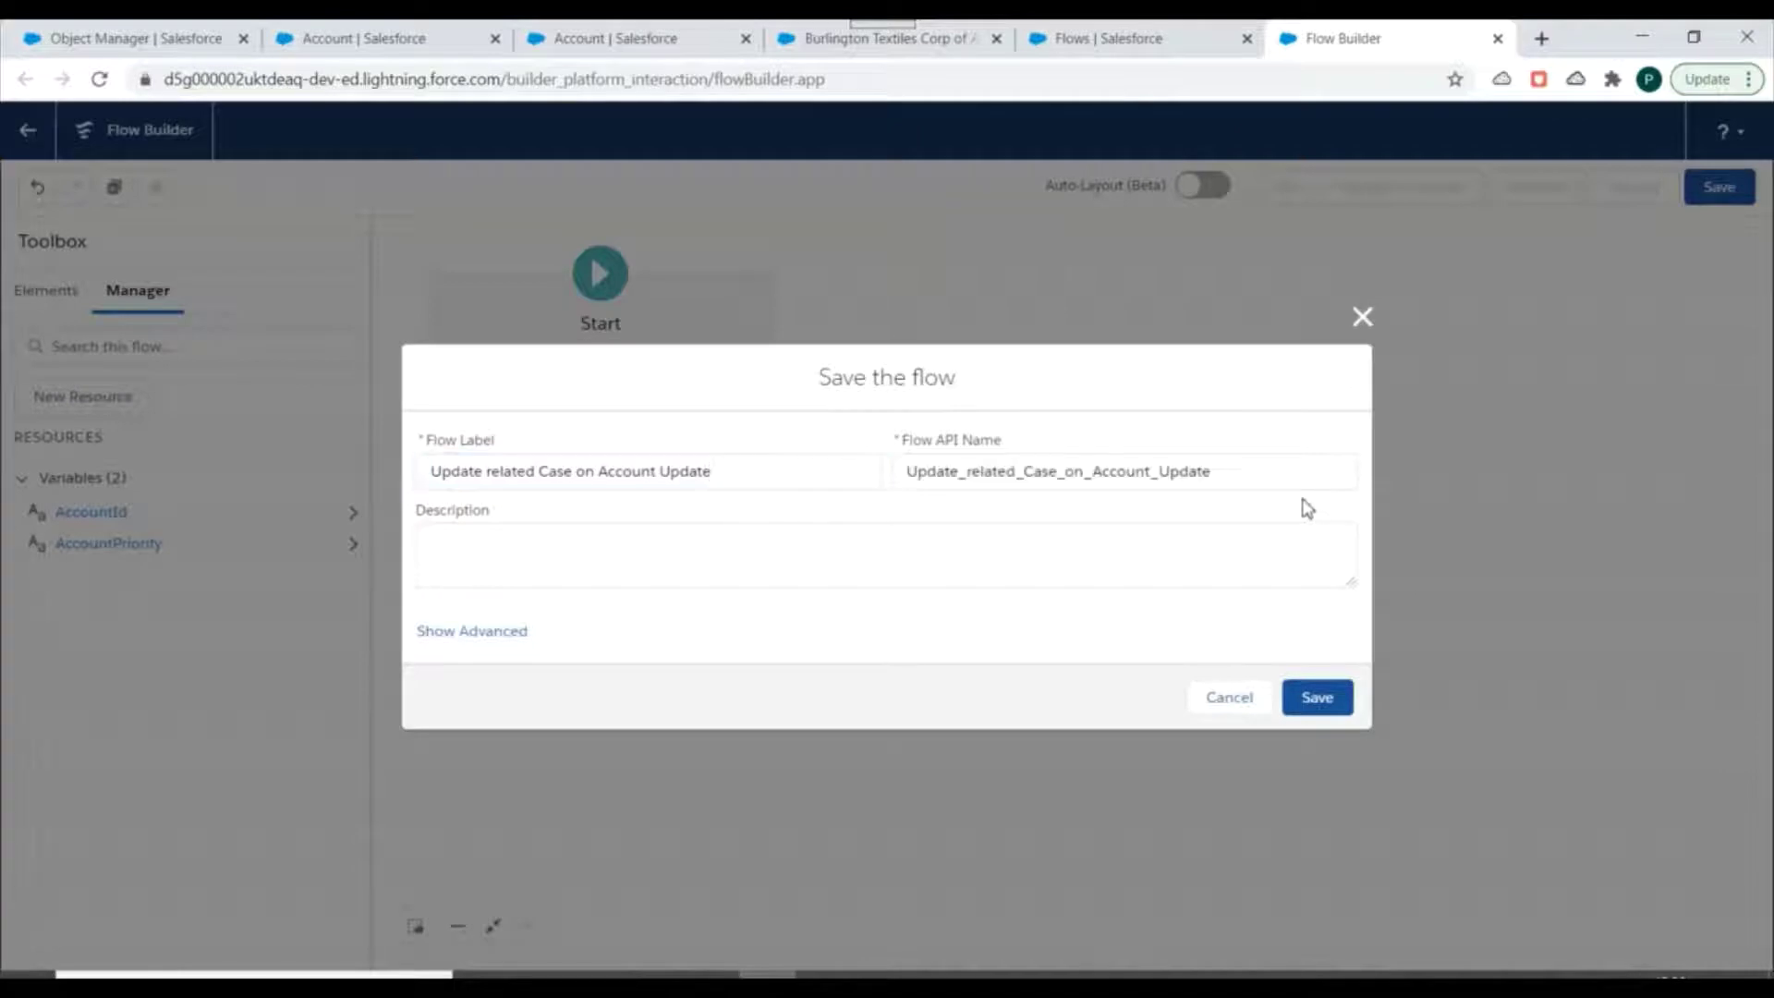
left_click(1320, 700)
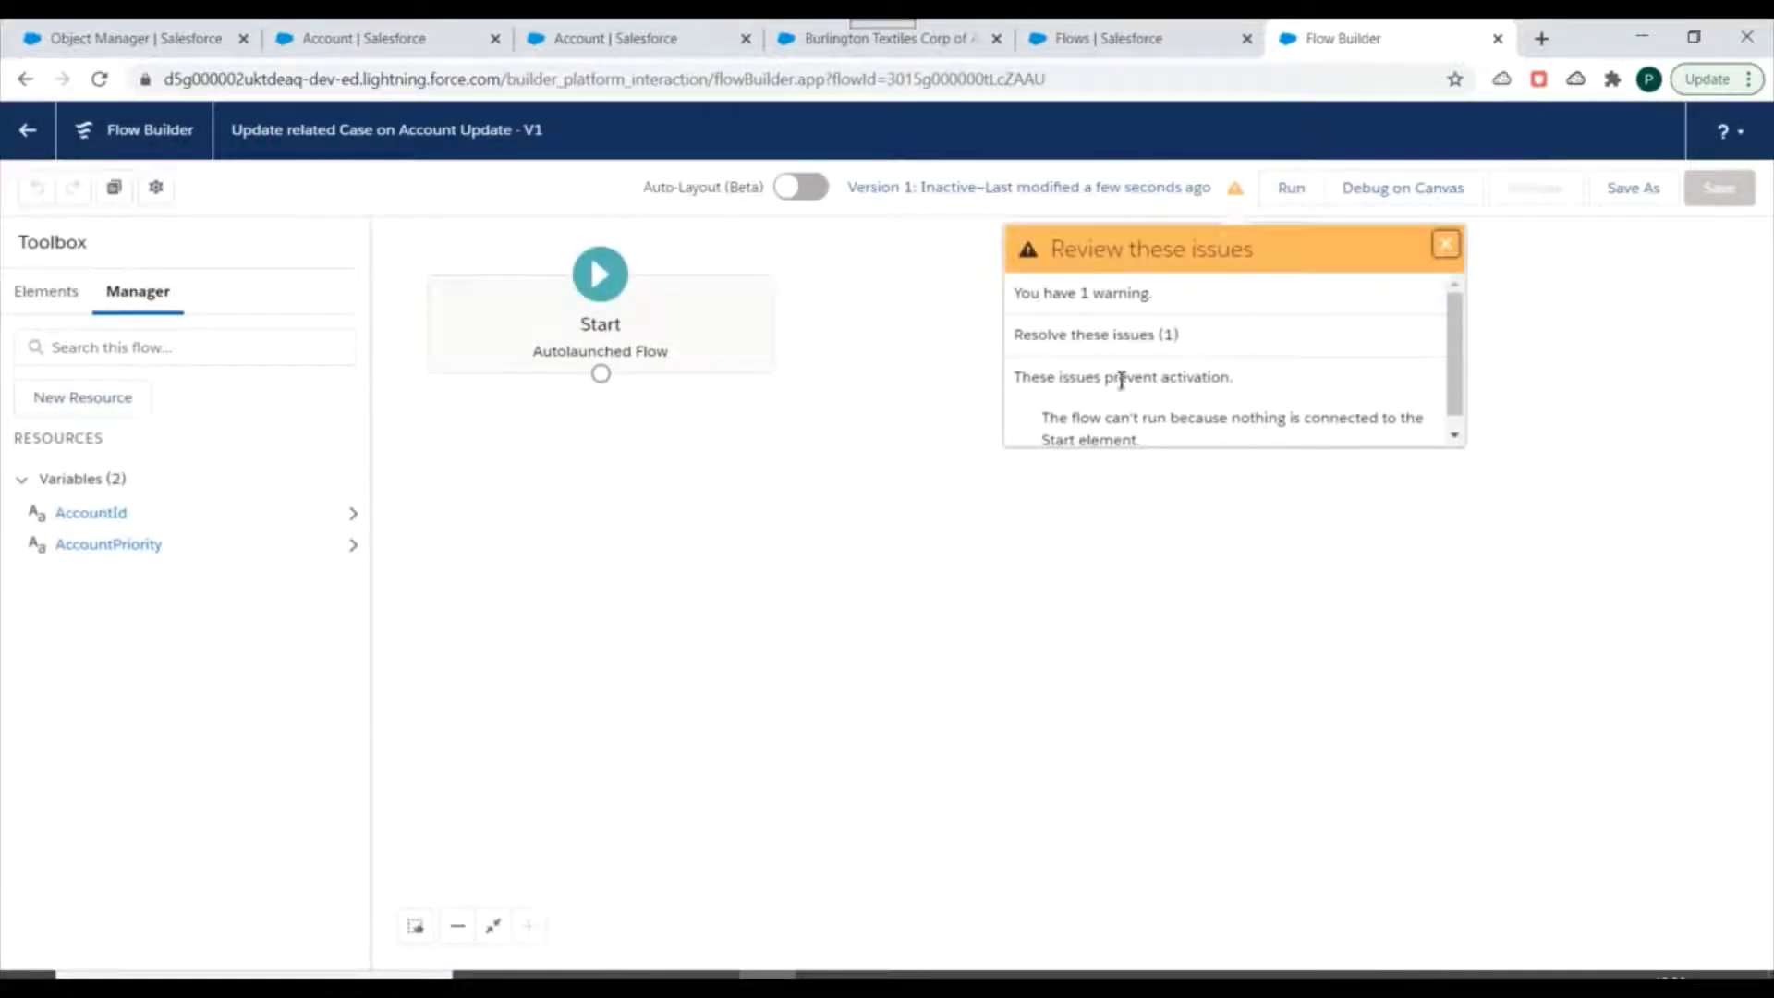
scroll(1164, 408, "down", 1)
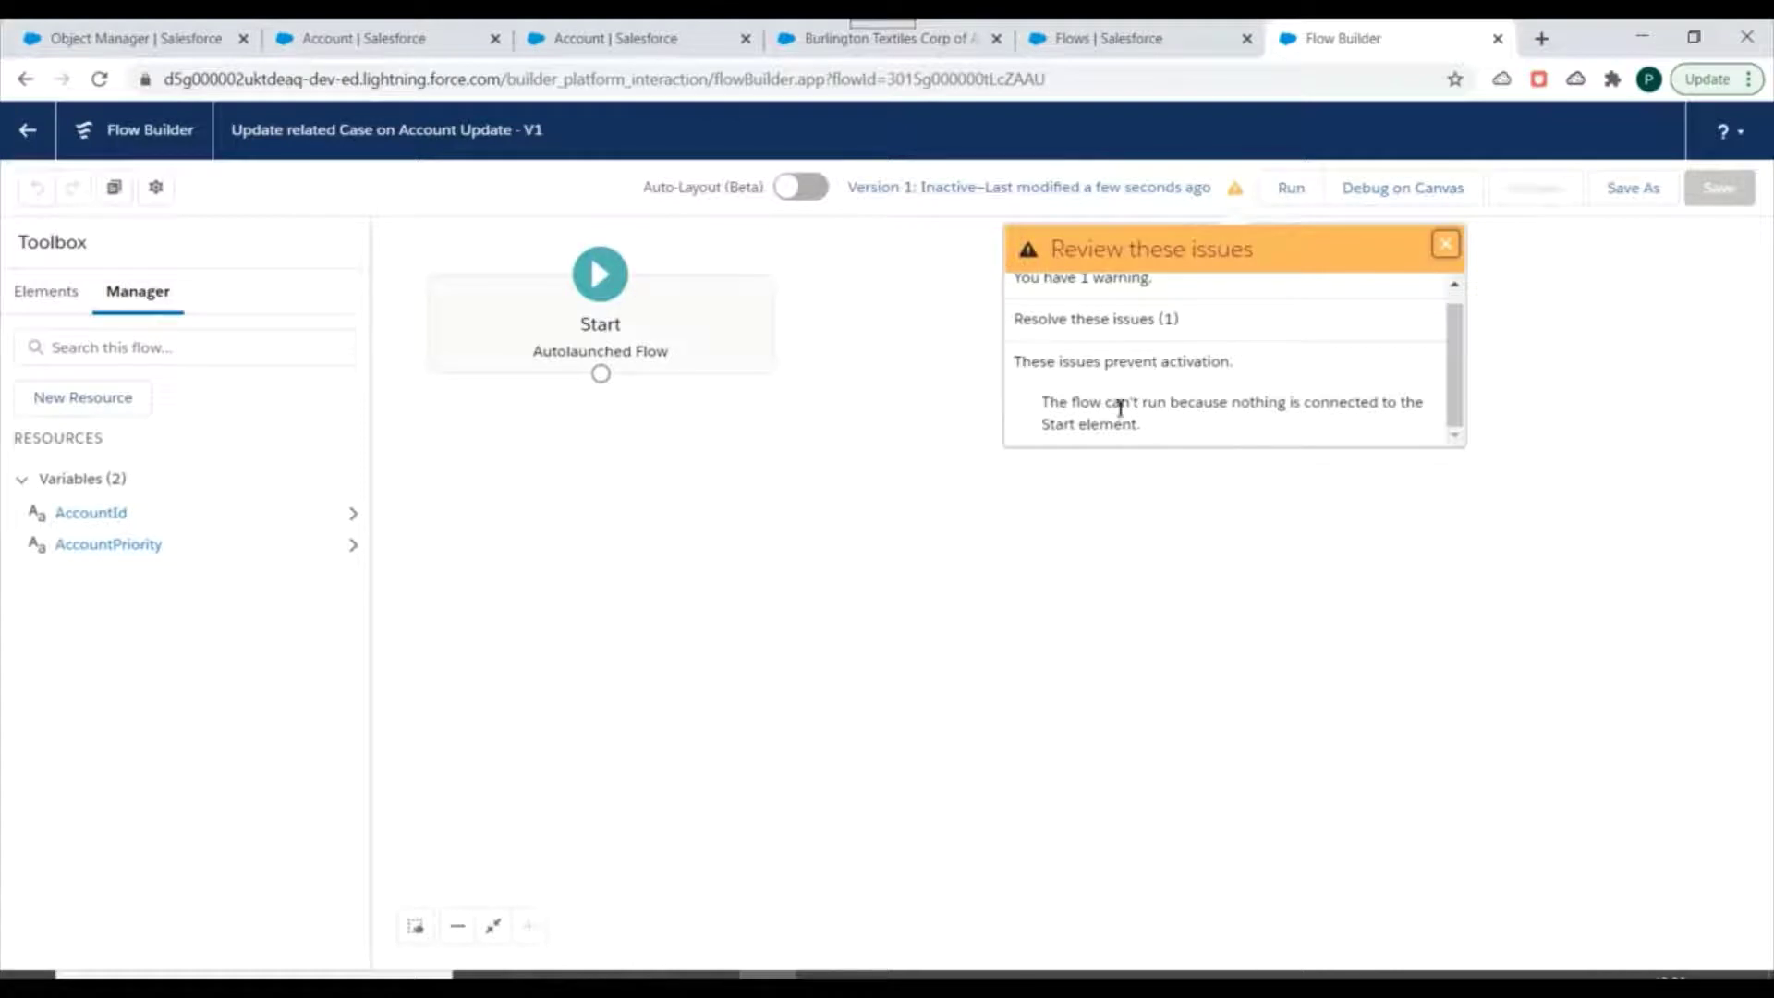
left_click_drag(1105, 402, 1272, 443)
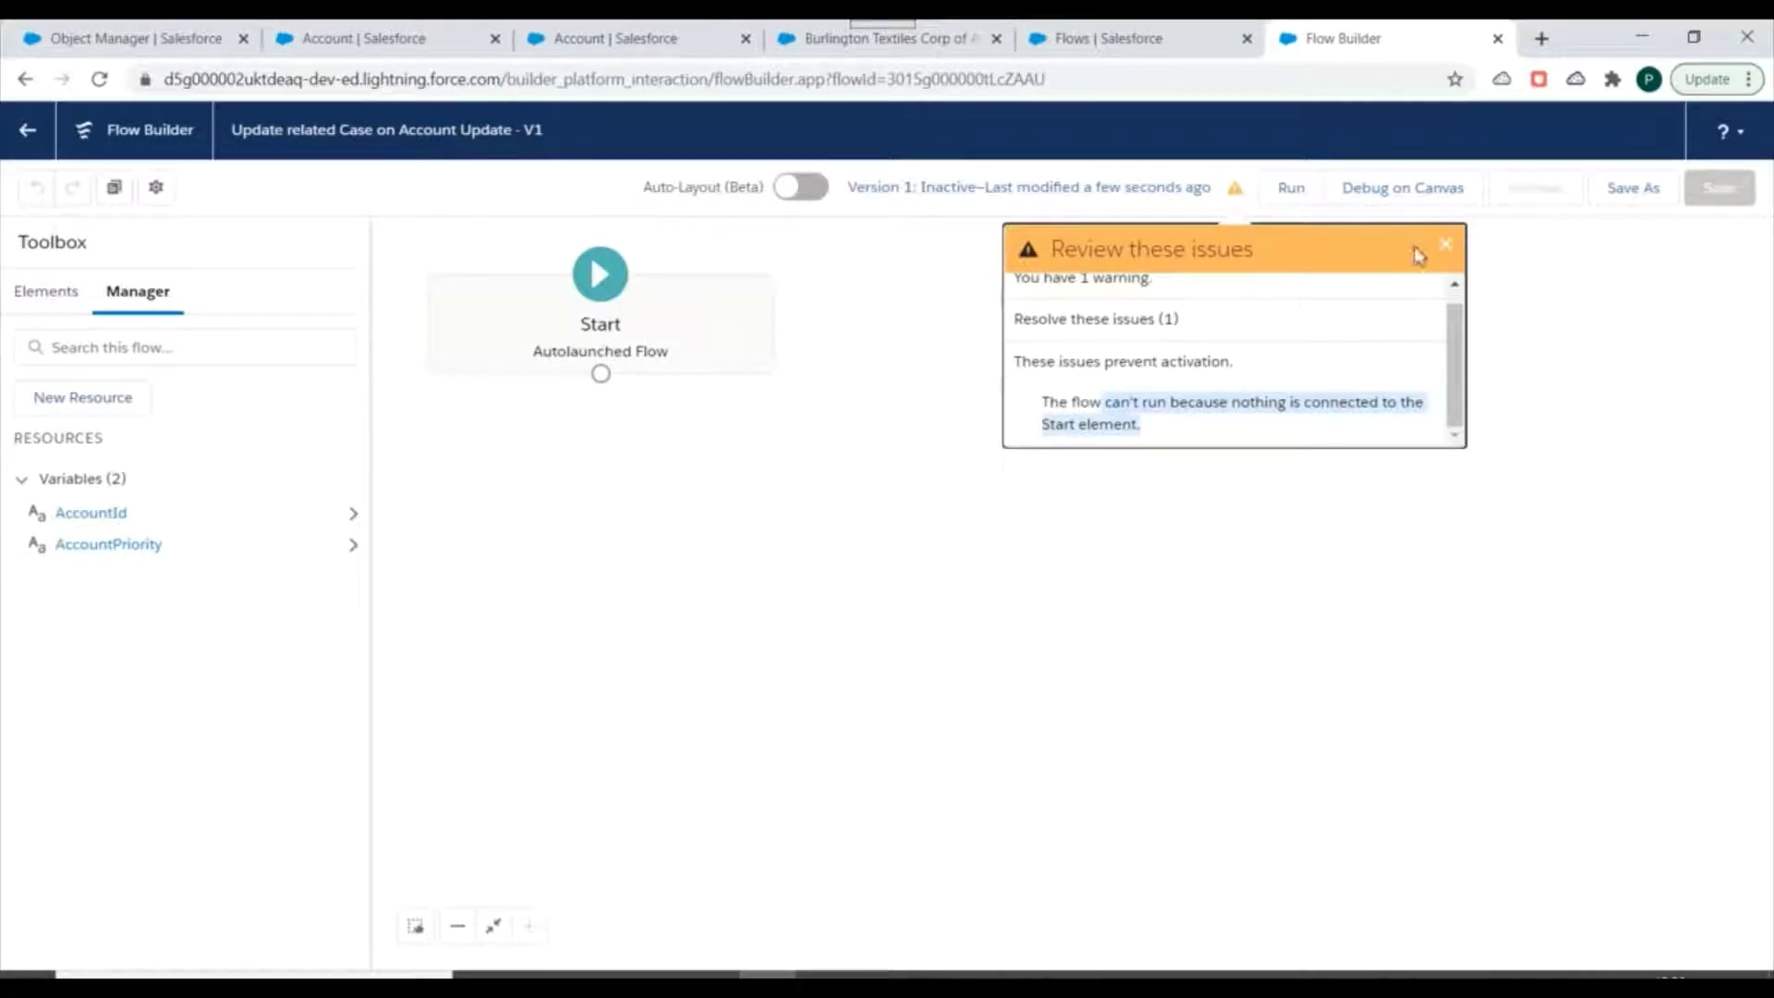
left_click(1445, 252)
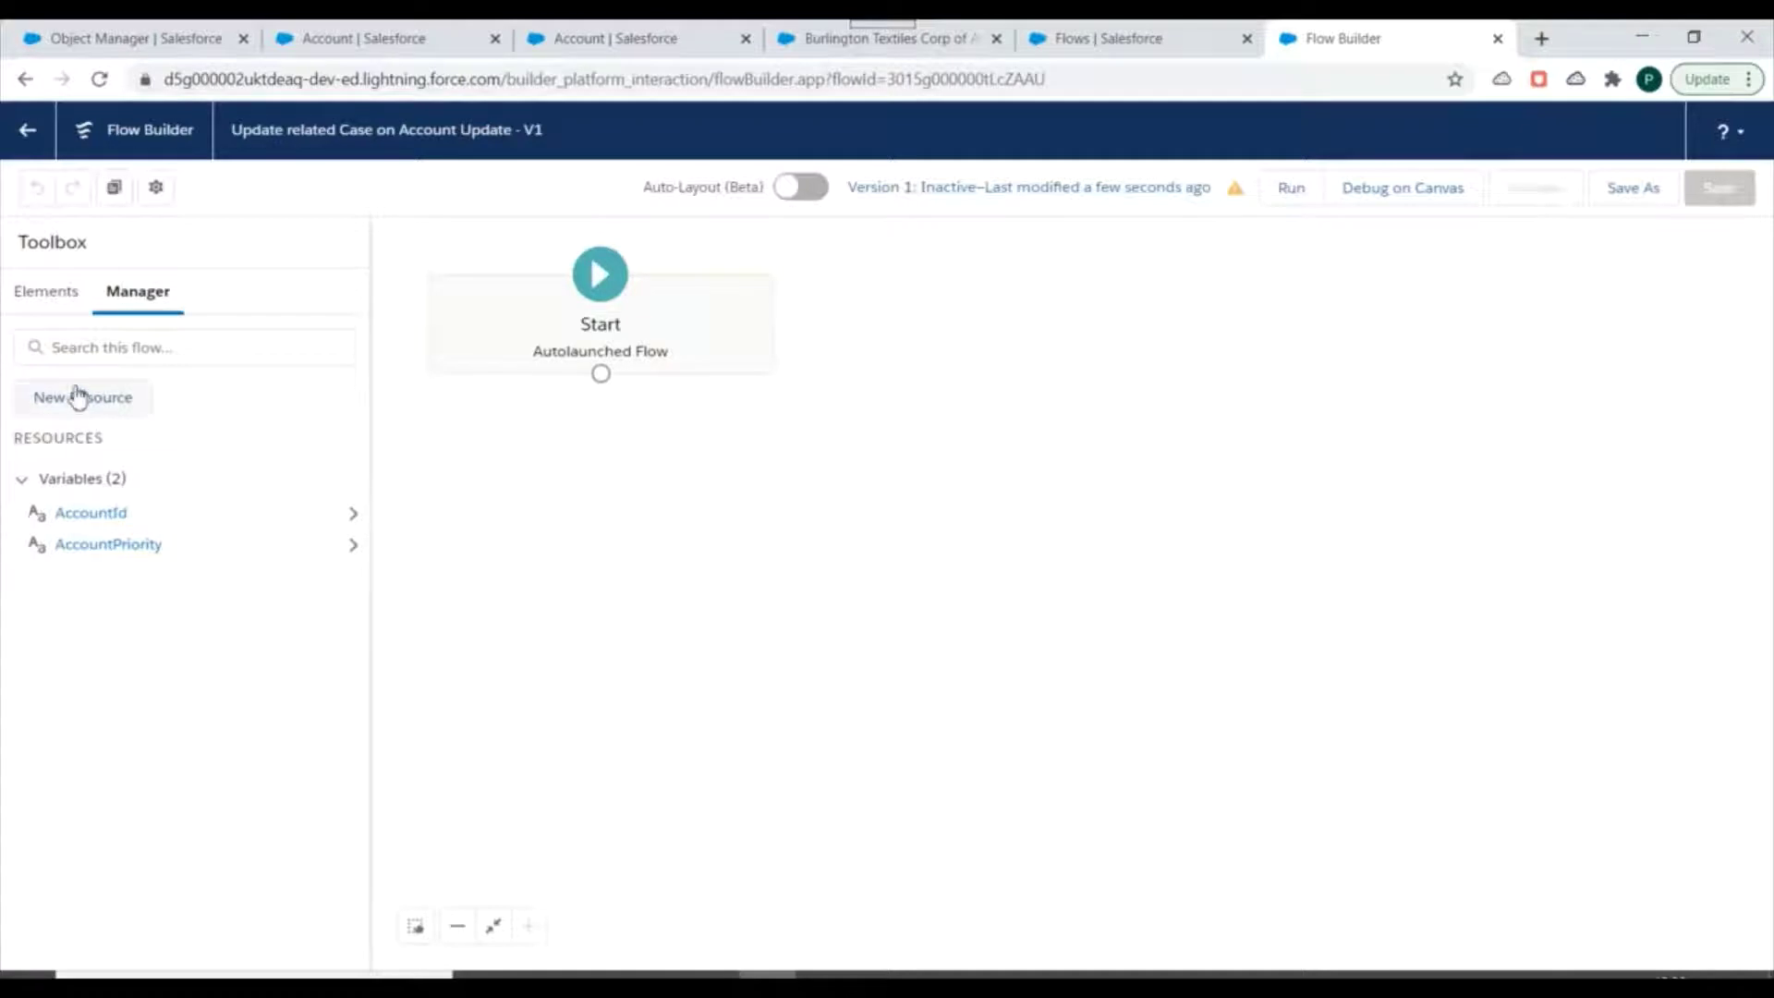
Add a Get Records element labelled "Fetch Case Records" to the canvas and set its object to Case
left_click(48, 292)
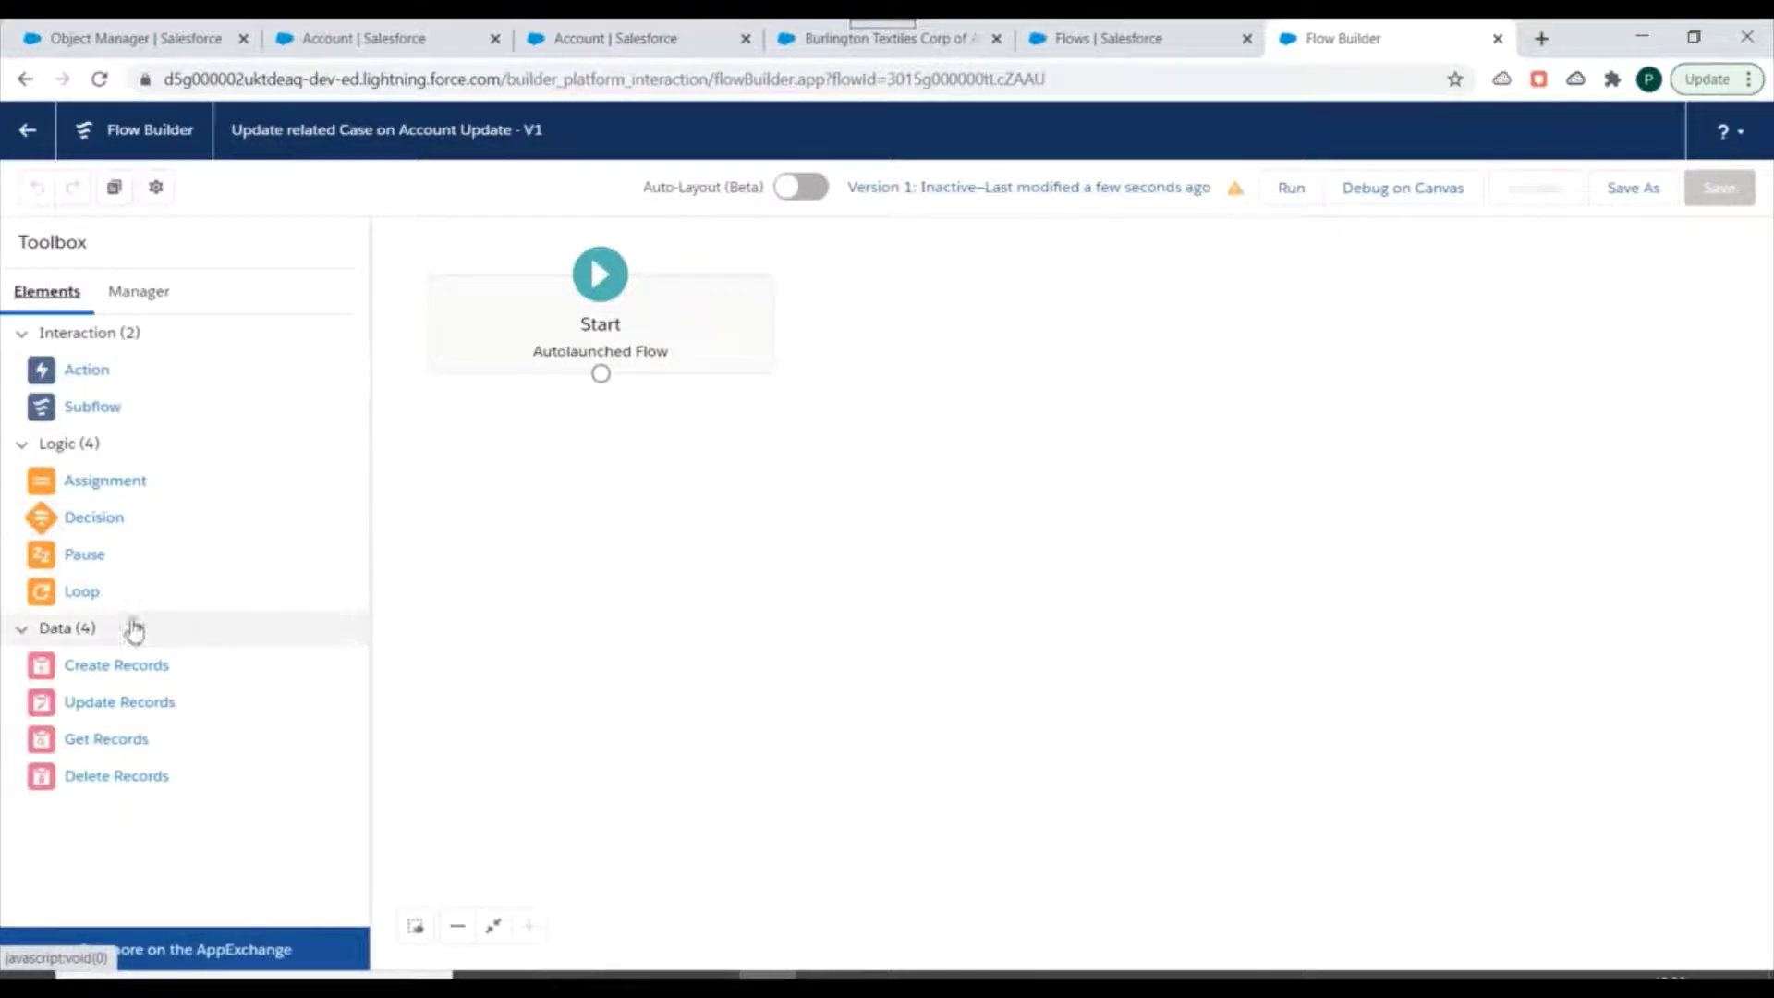
left_click(119, 744)
left_click_drag(77, 752, 942, 355)
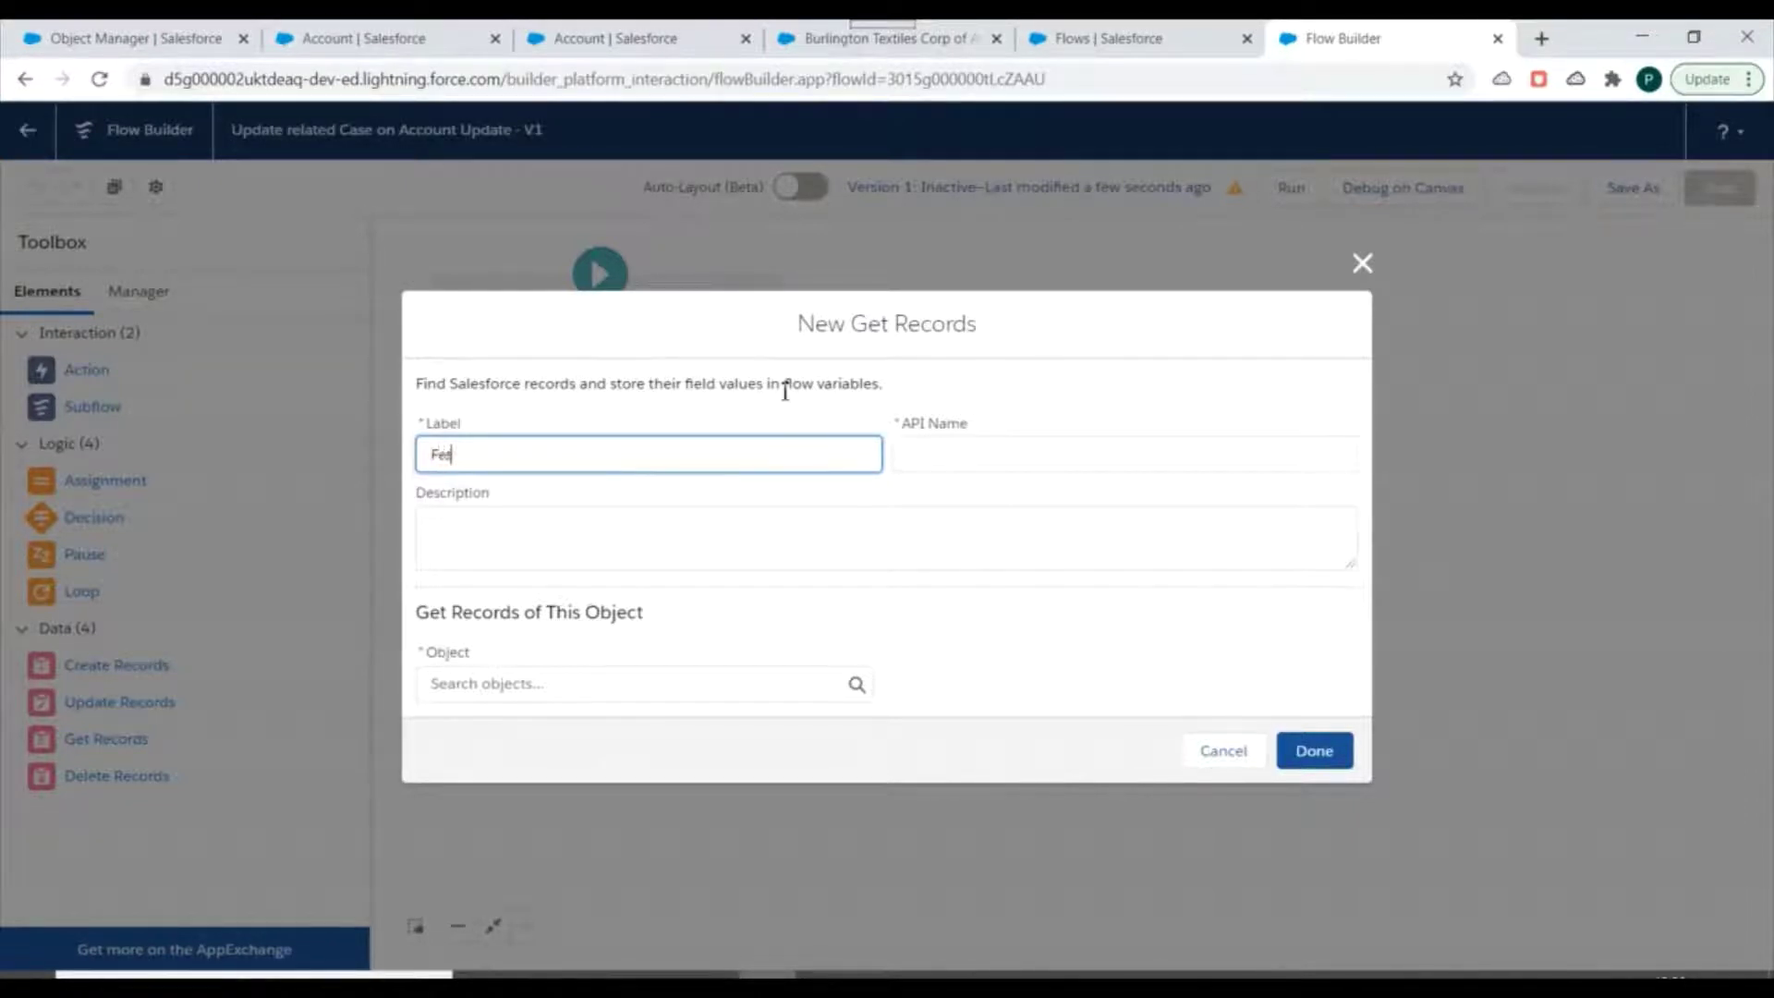
type("Case Records")
left_click(968, 458)
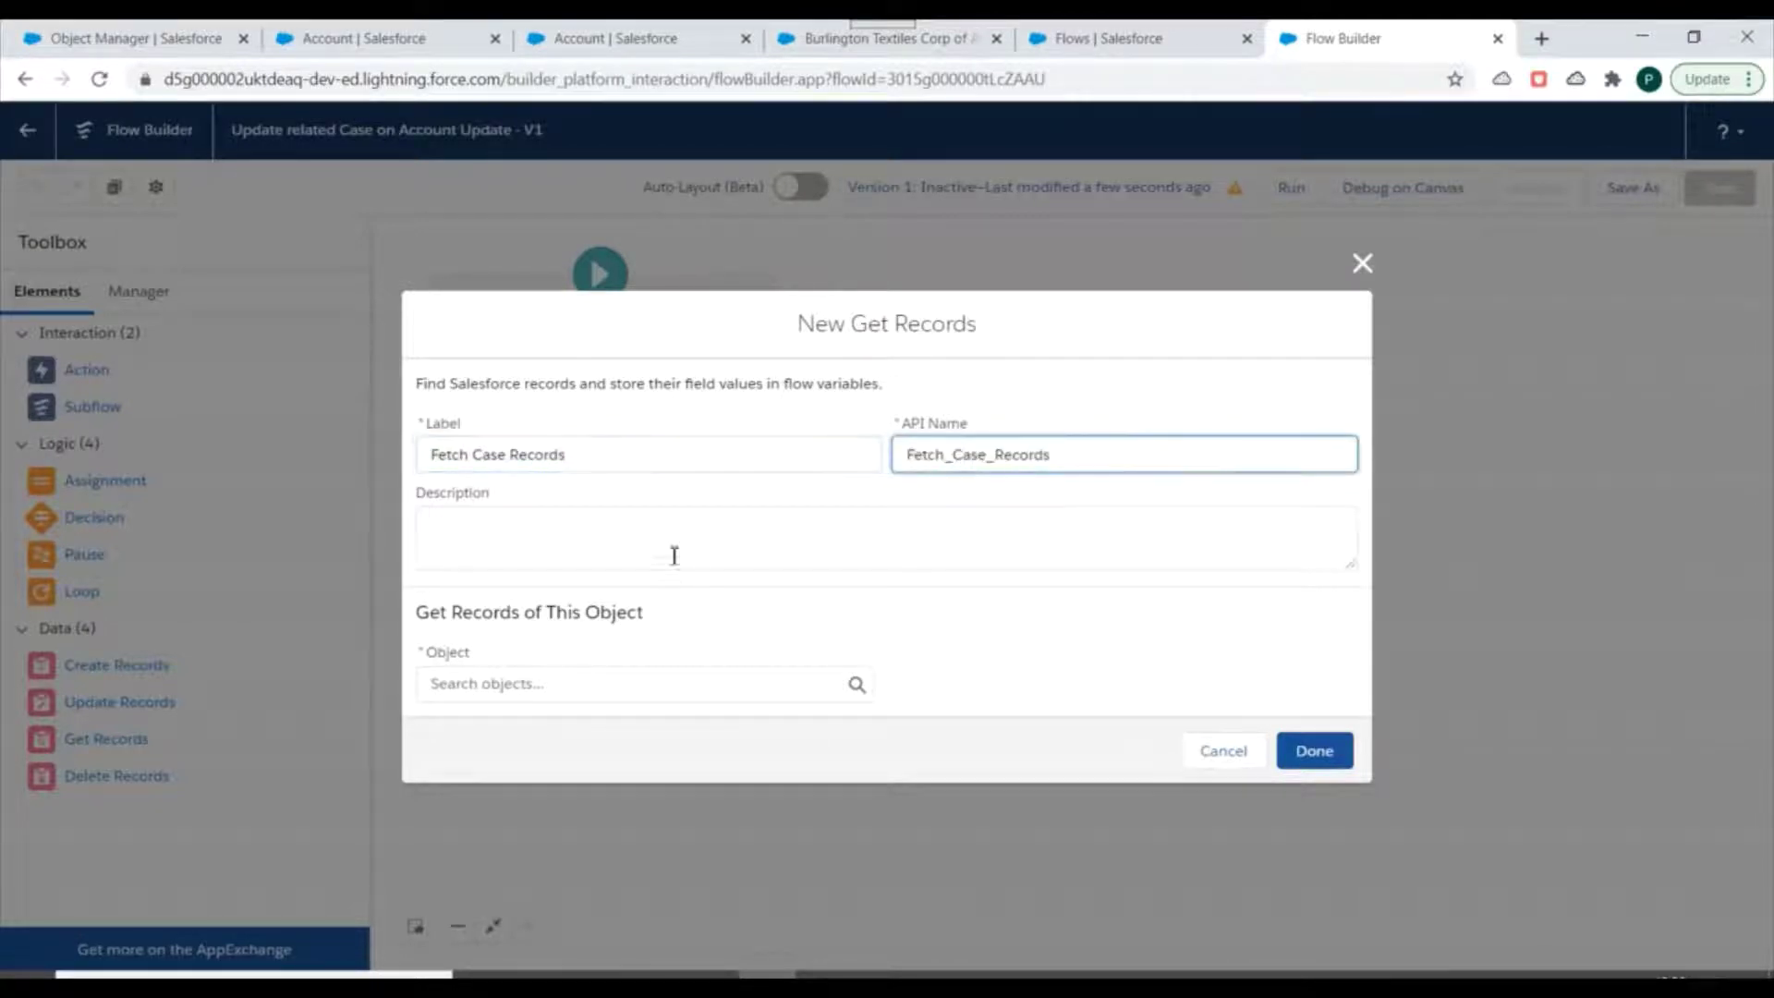
left_click(615, 688)
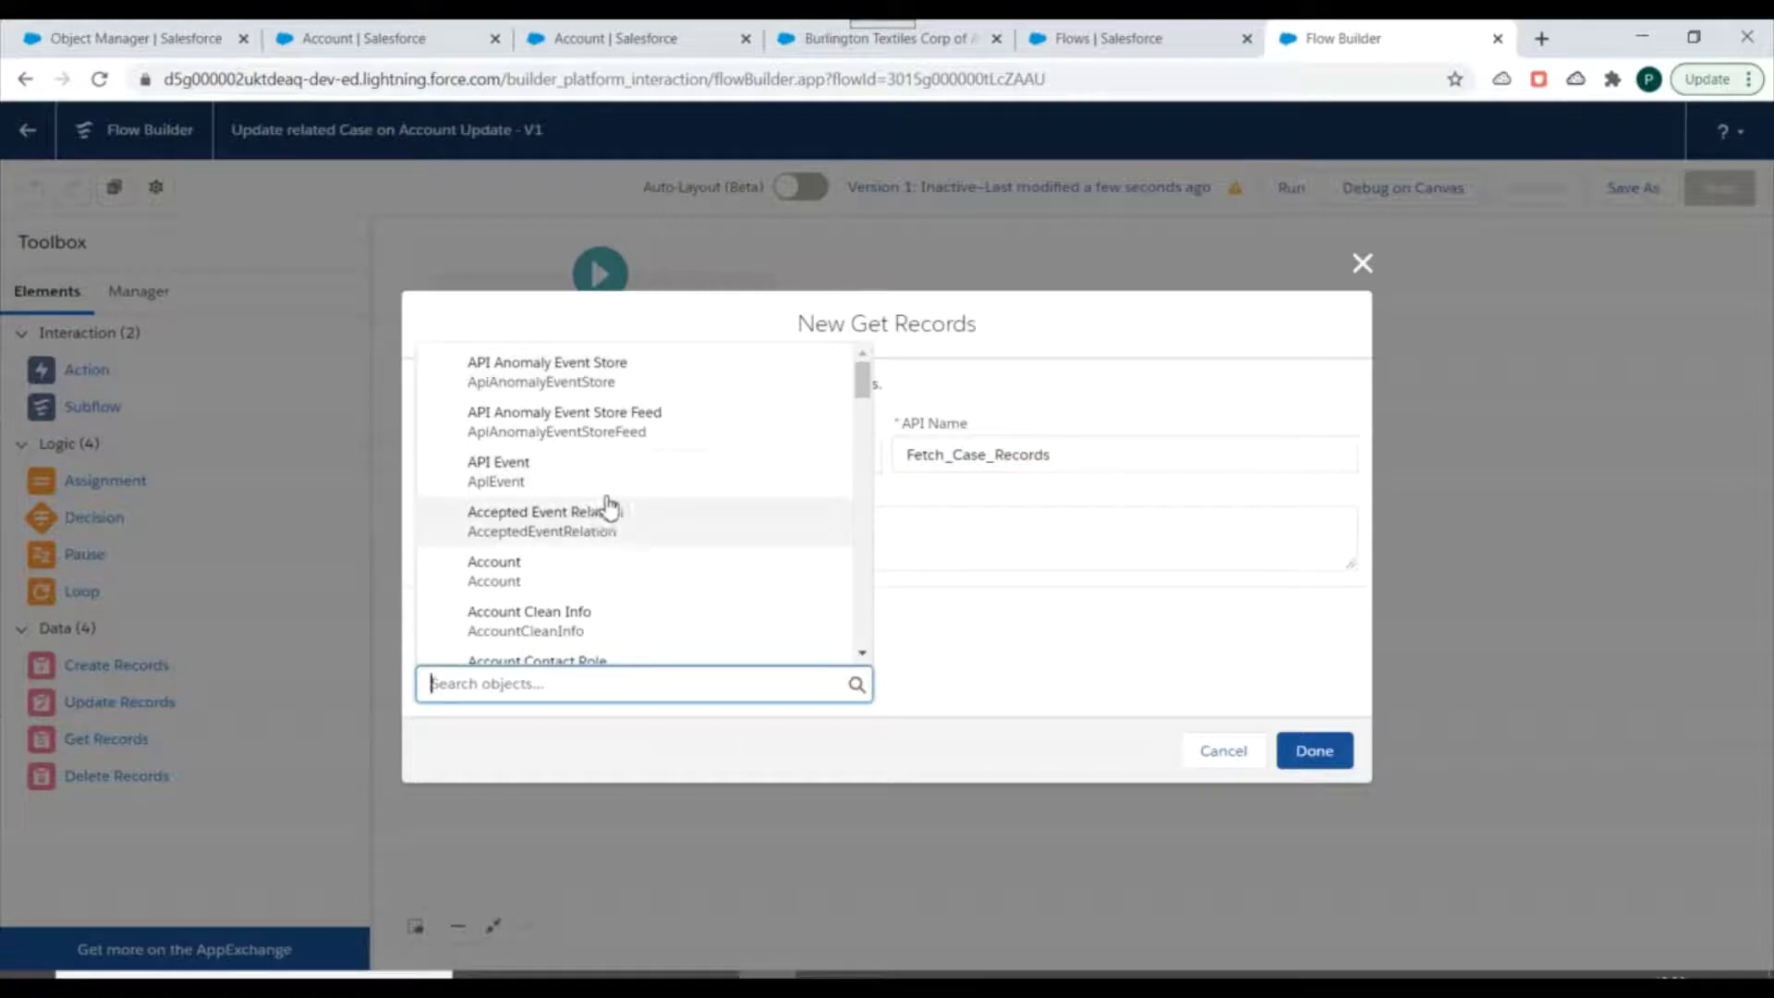
type("case")
left_click(495, 371)
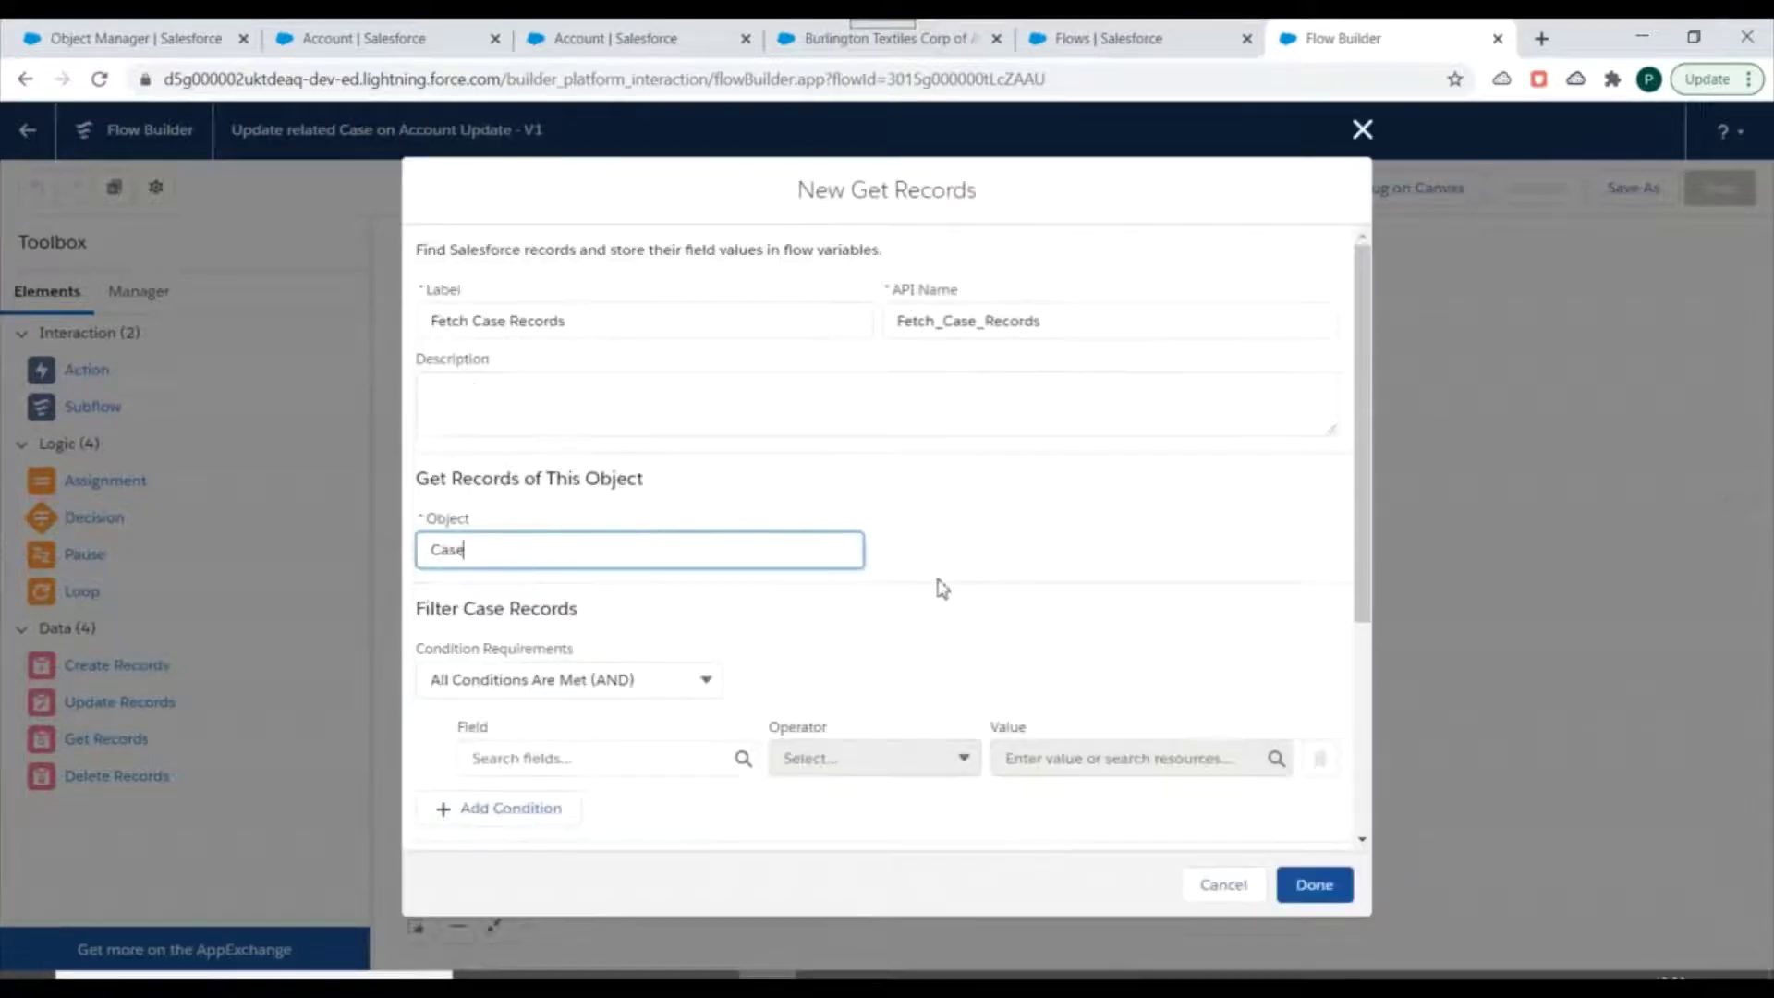
Check the case criteria on the problem statement slide, then filter the Case records in Flow Builder to Status Equals New
scroll(943, 588, "down", 3)
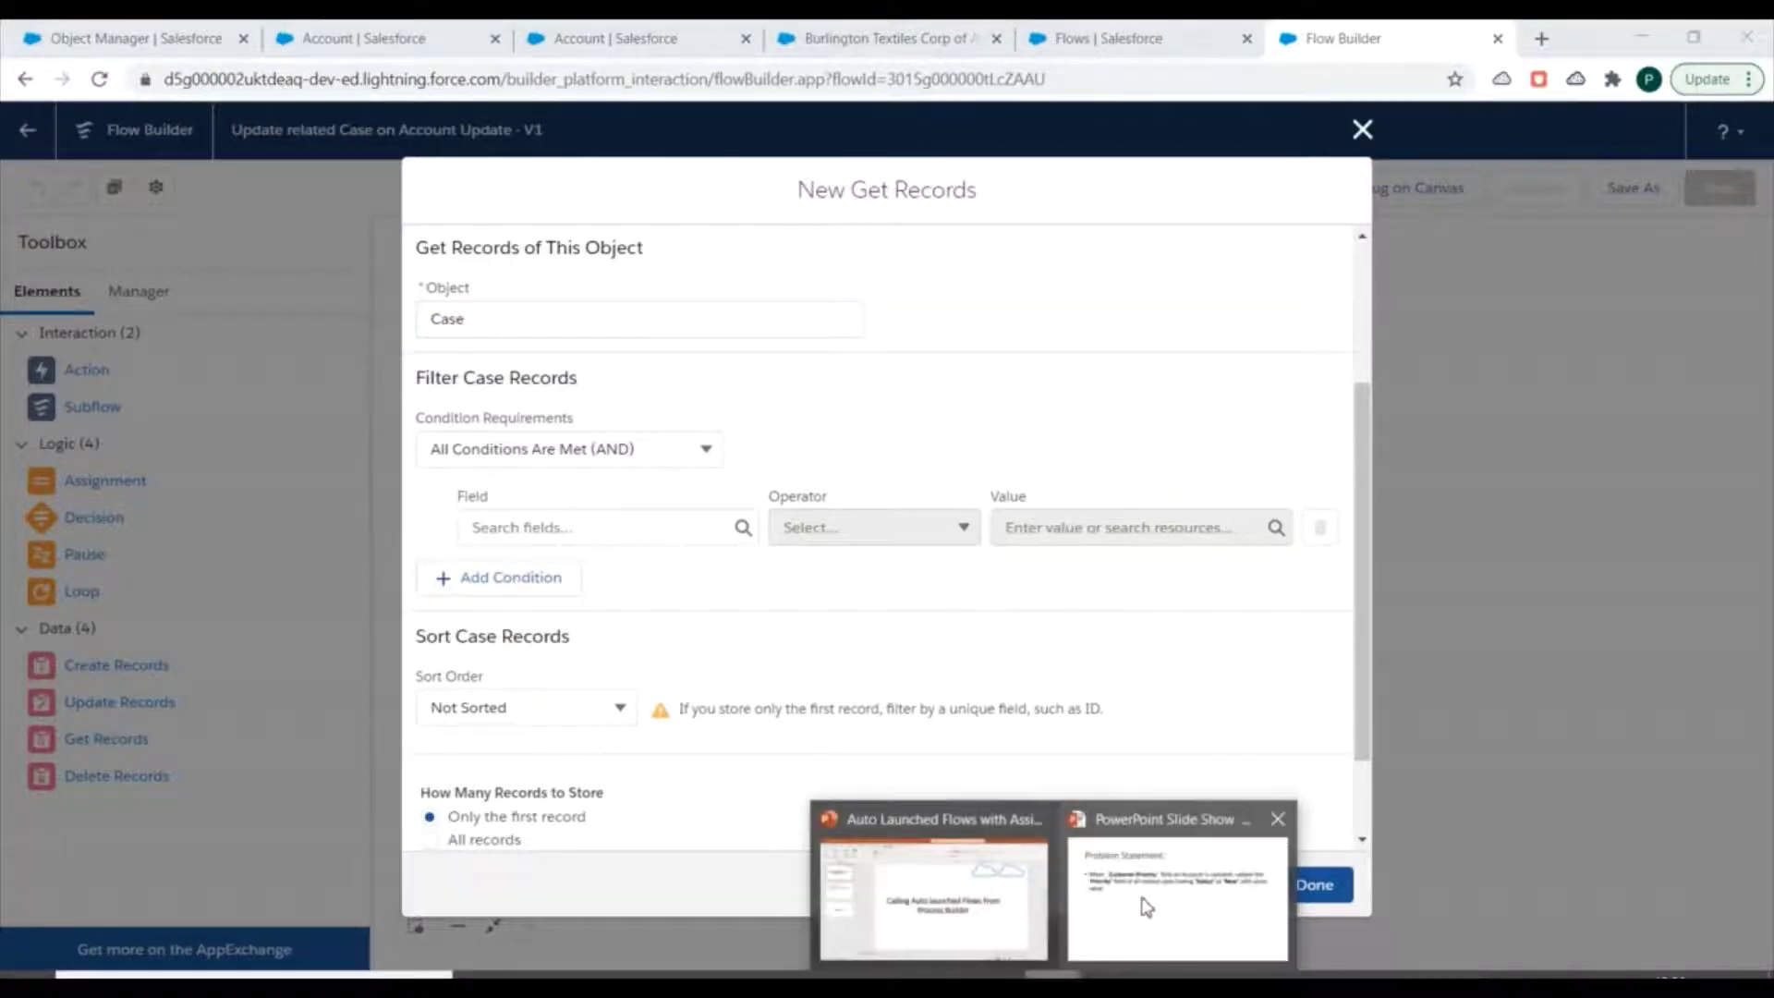
left_click(1146, 911)
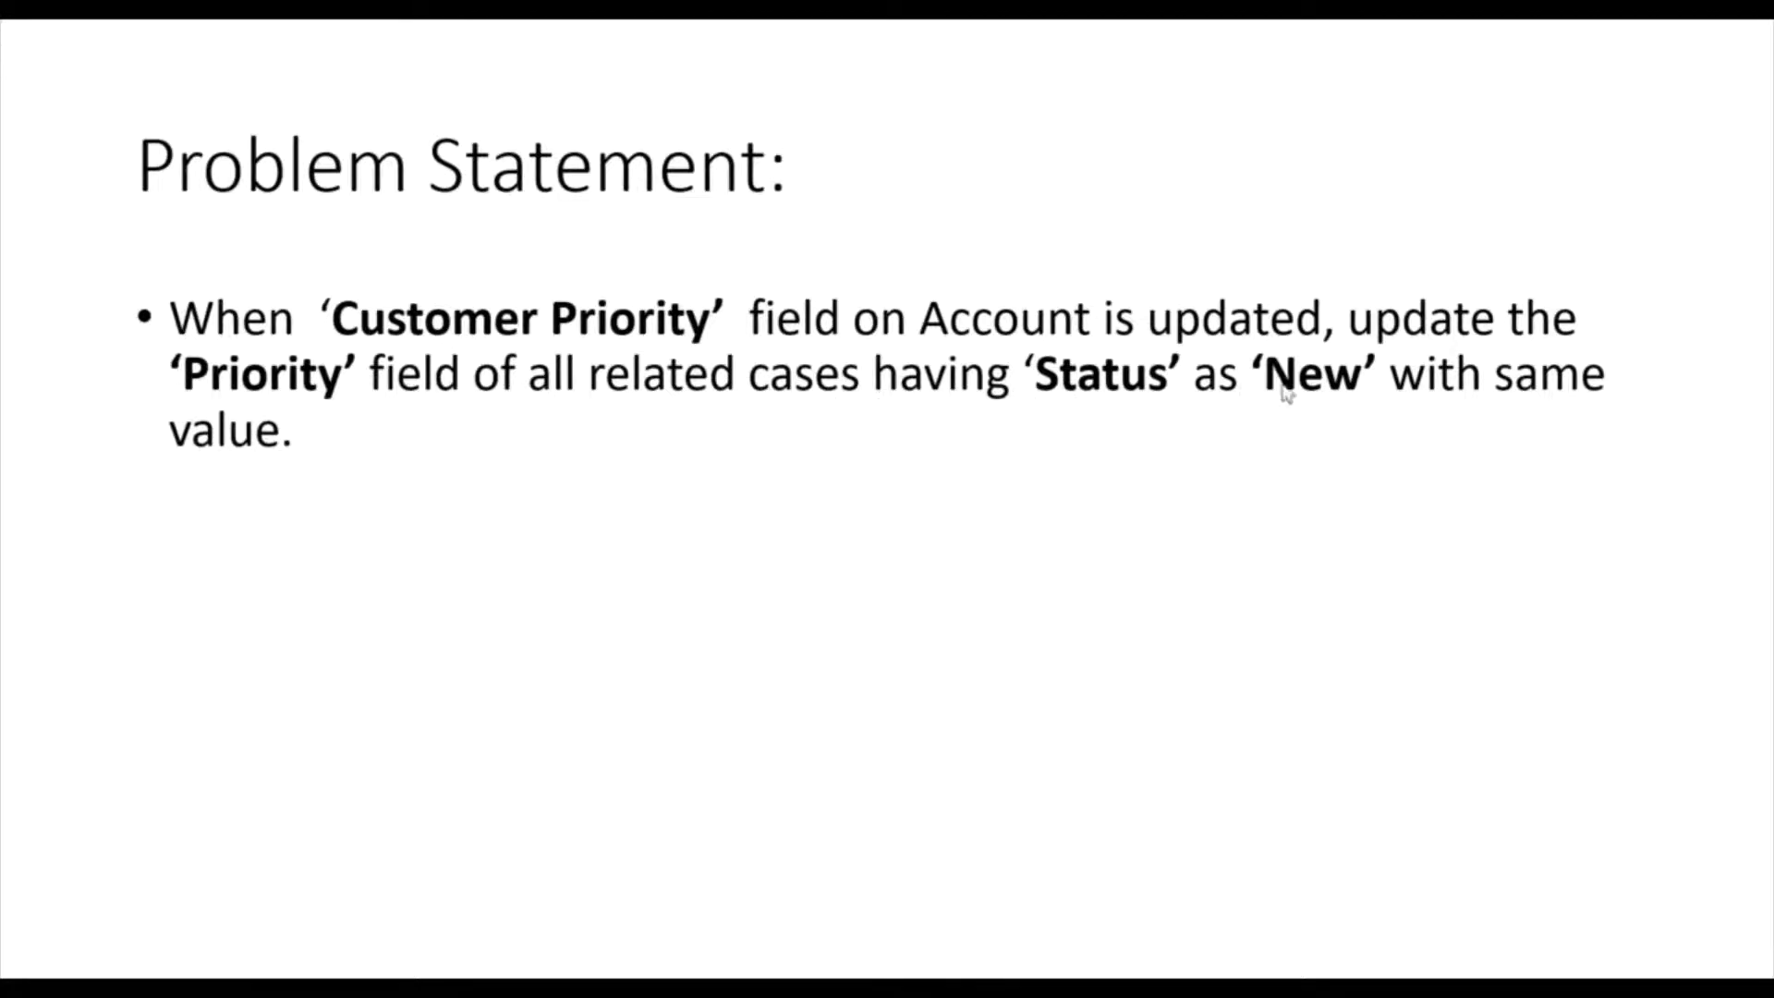
key("alt+Tab")
left_click(700, 530)
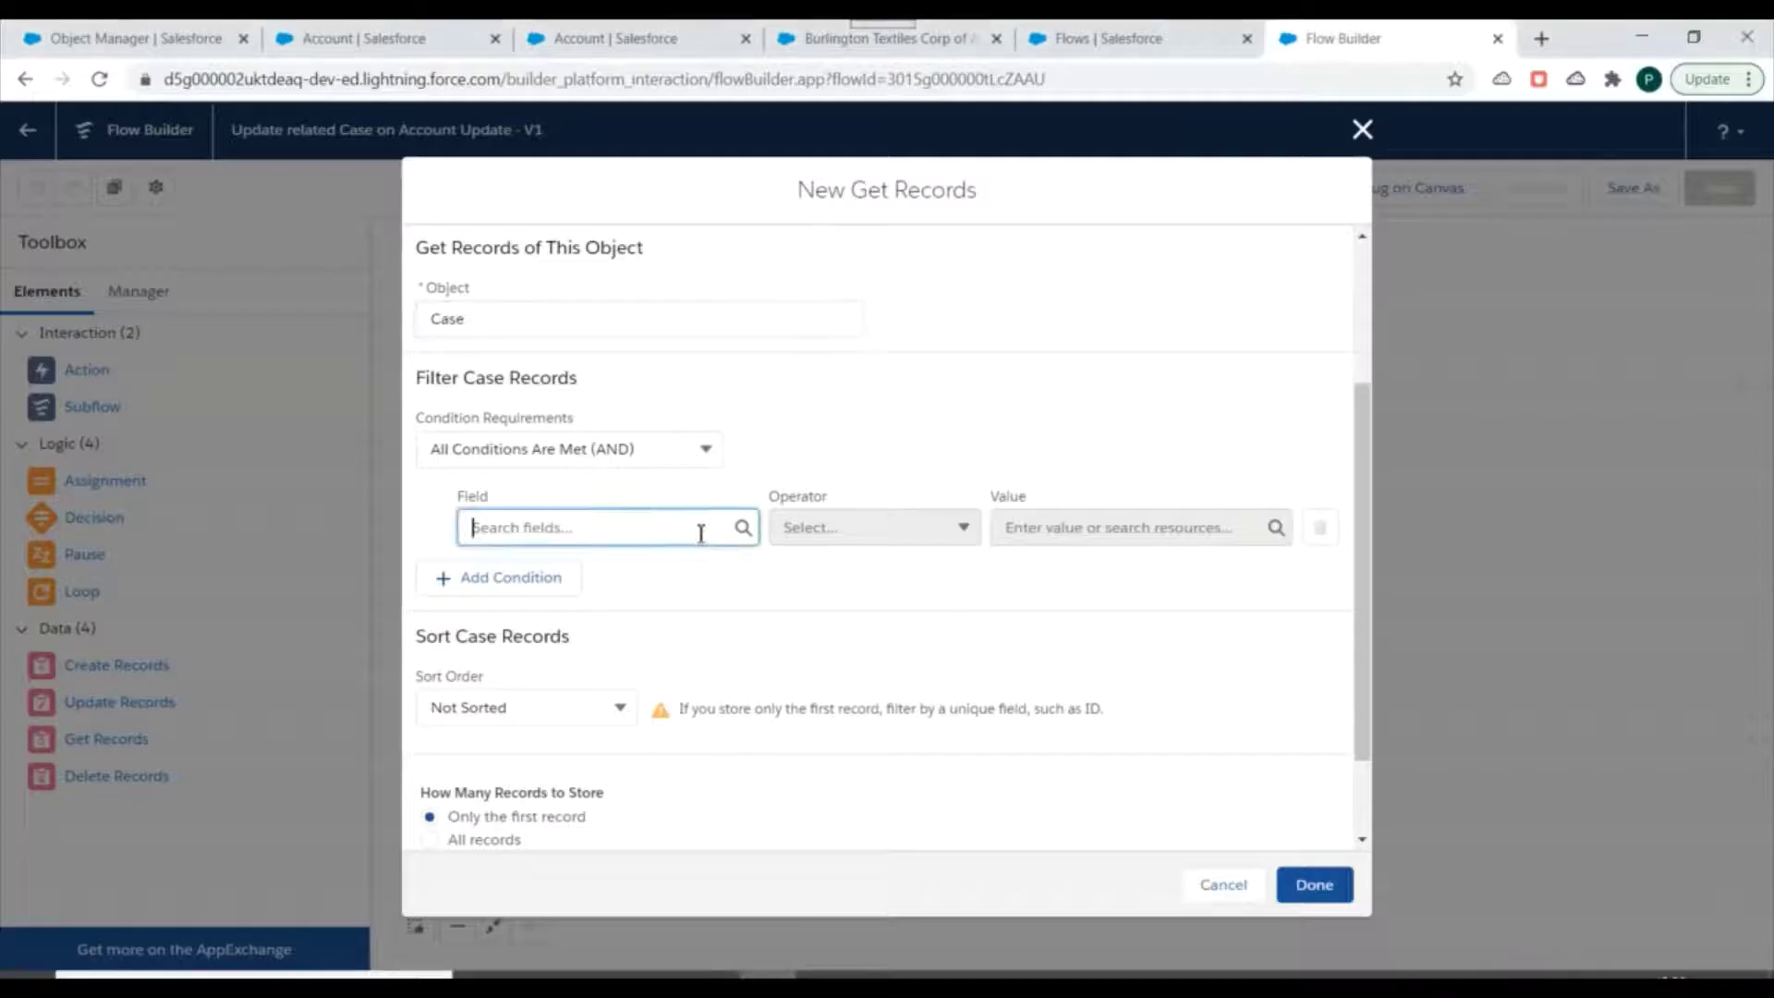
type("st")
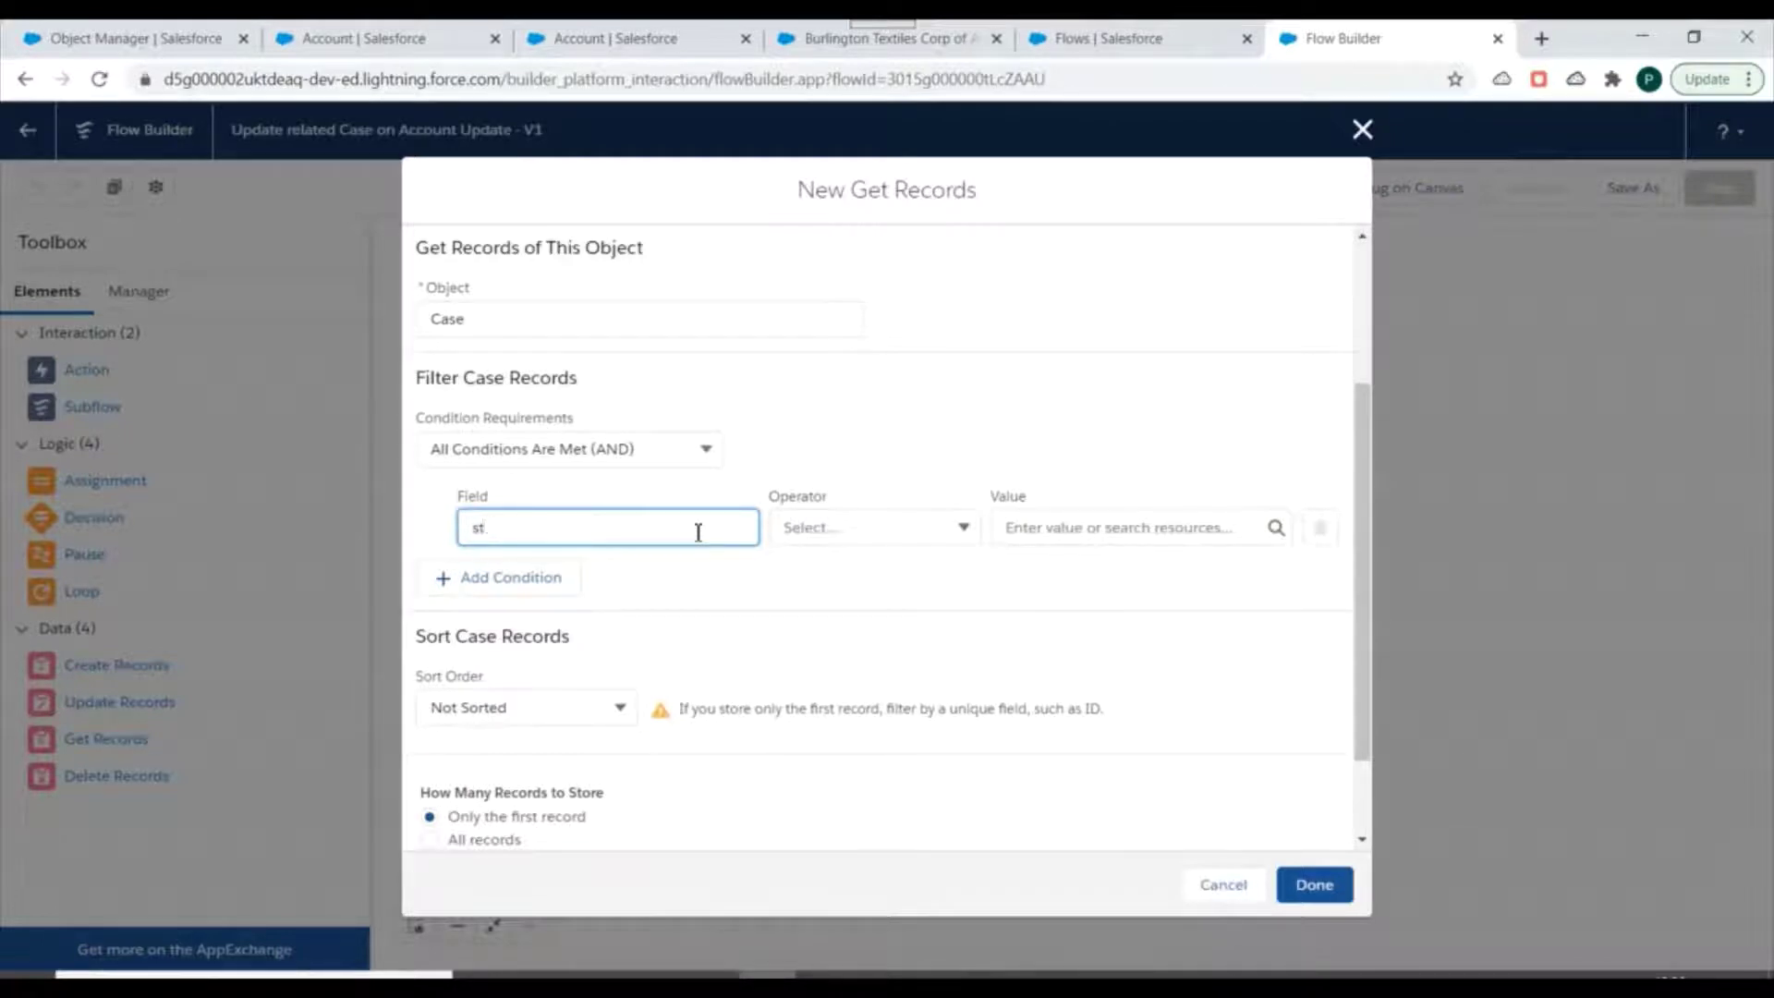
type("atus")
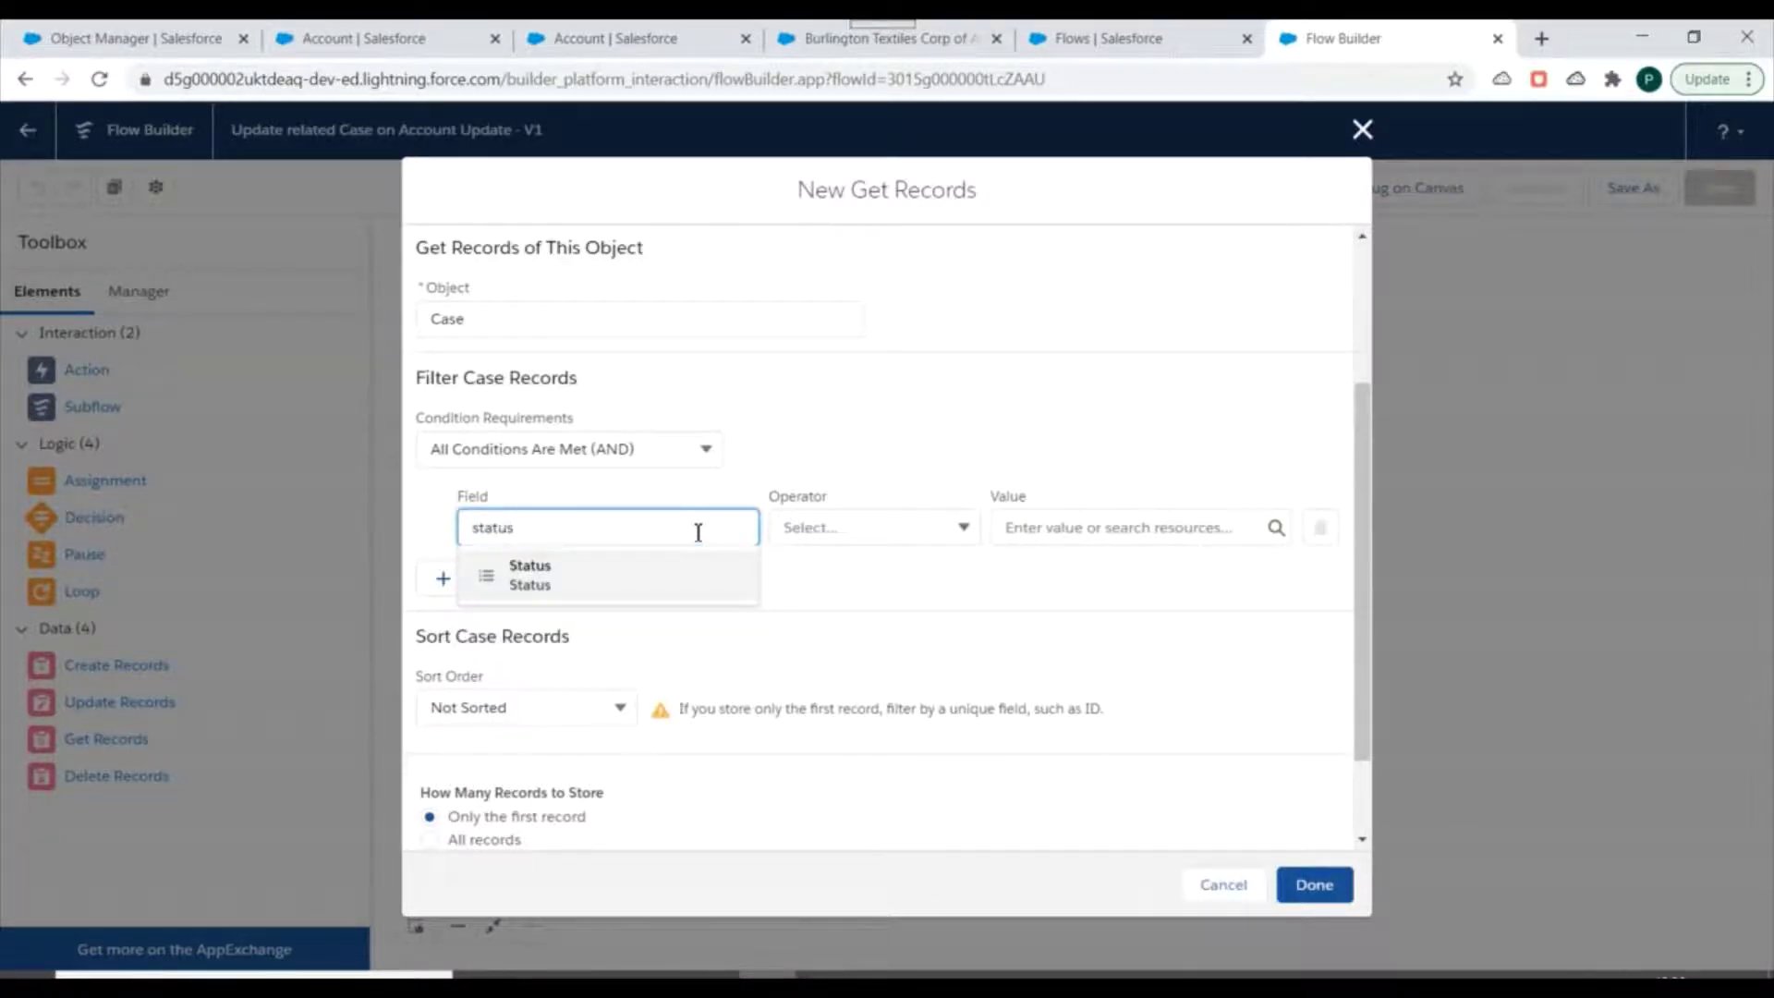
left_click(693, 587)
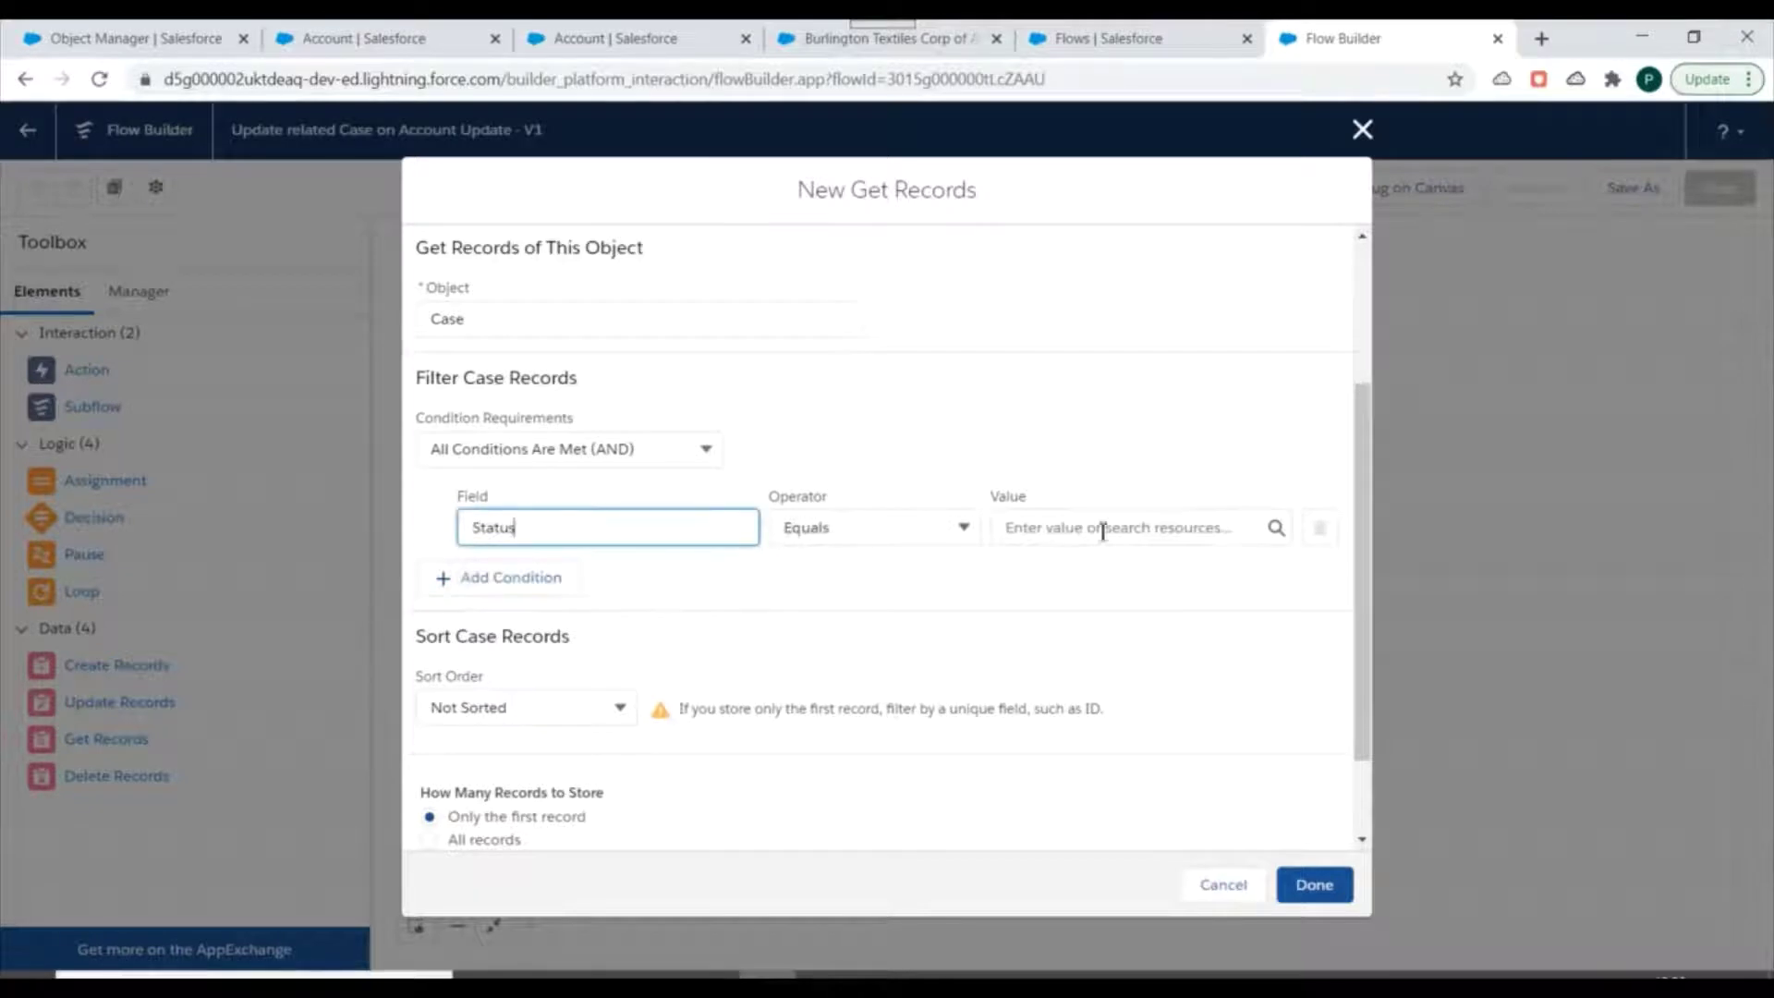
left_click(1140, 527)
left_click(1067, 652)
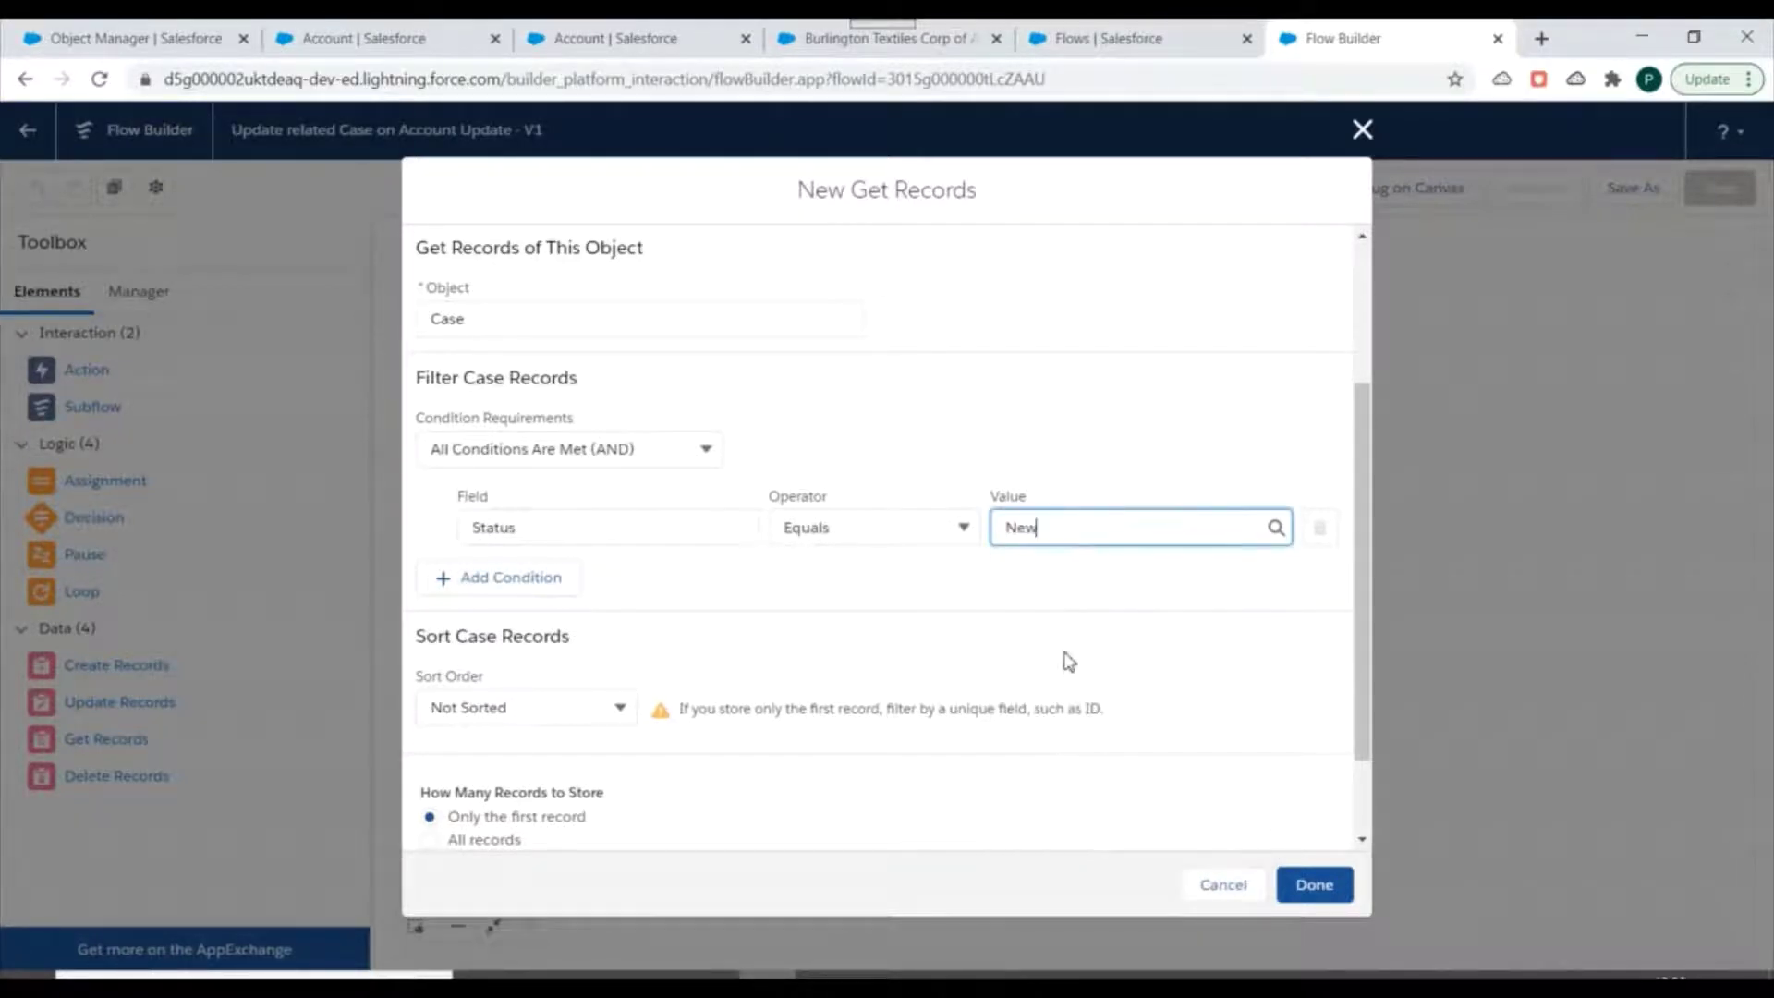
left_click(1012, 580)
Set the Get Records element to store all records, choosing fields and assigning variables (advanced)
scroll(813, 566, "down", 2)
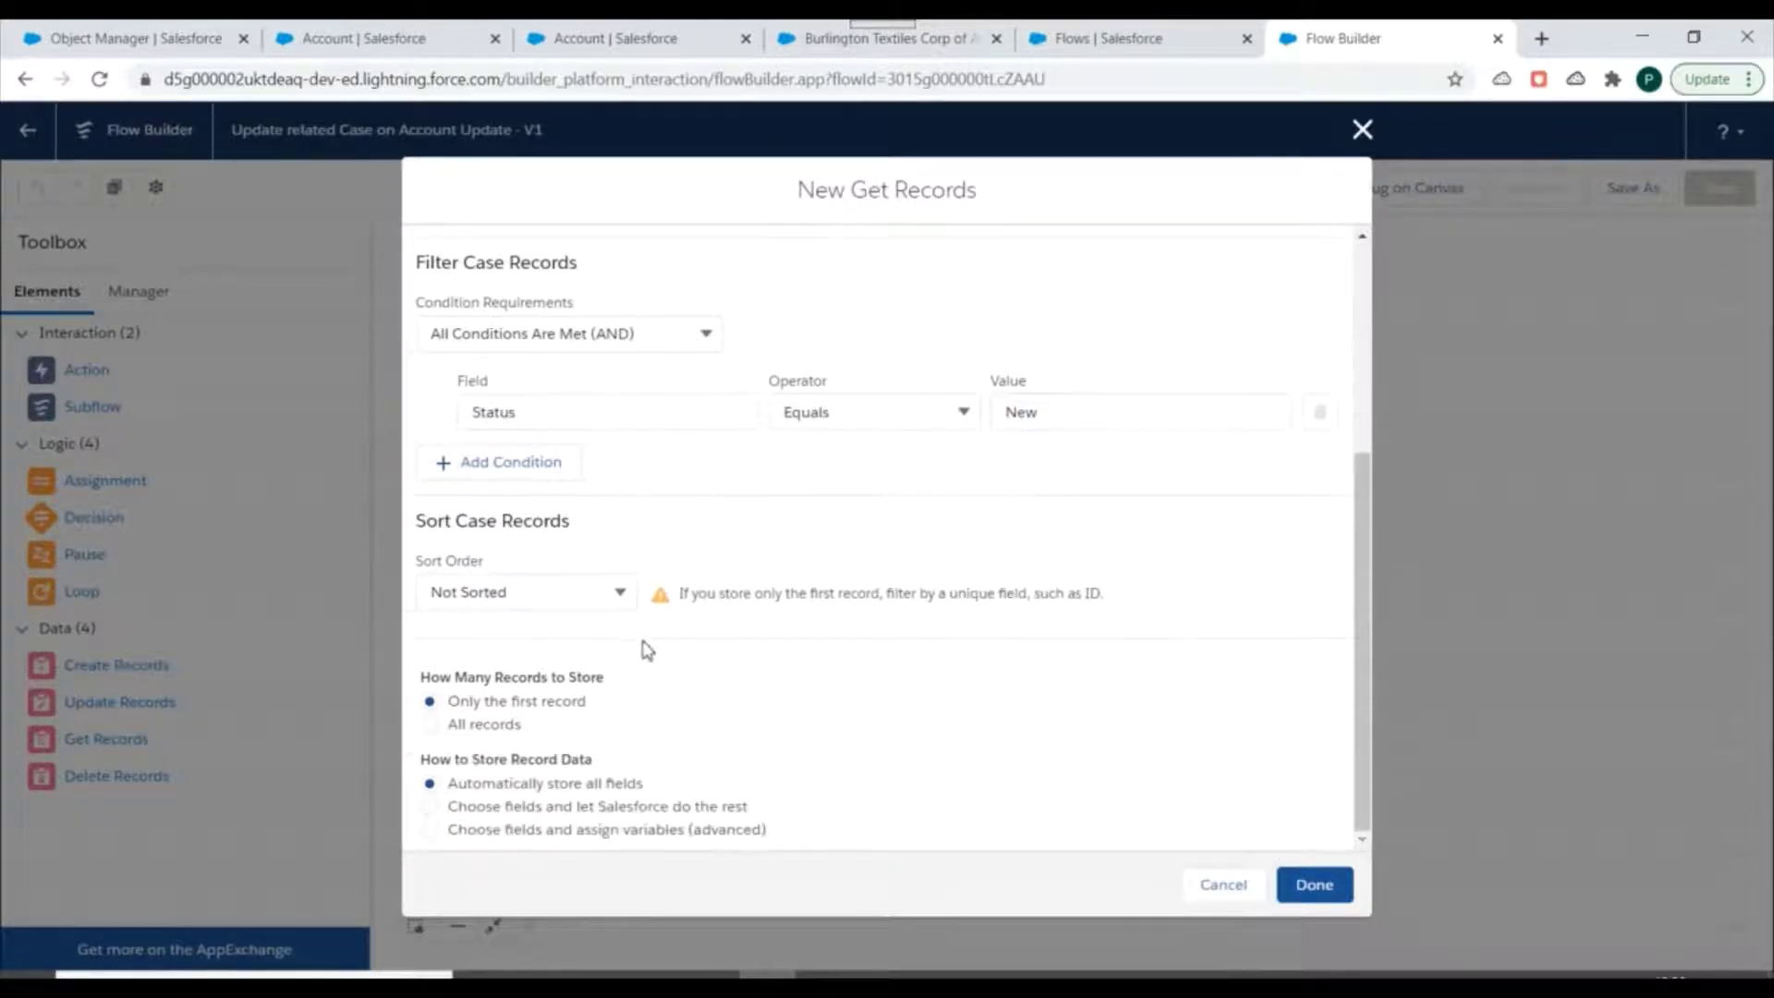
left_click(487, 730)
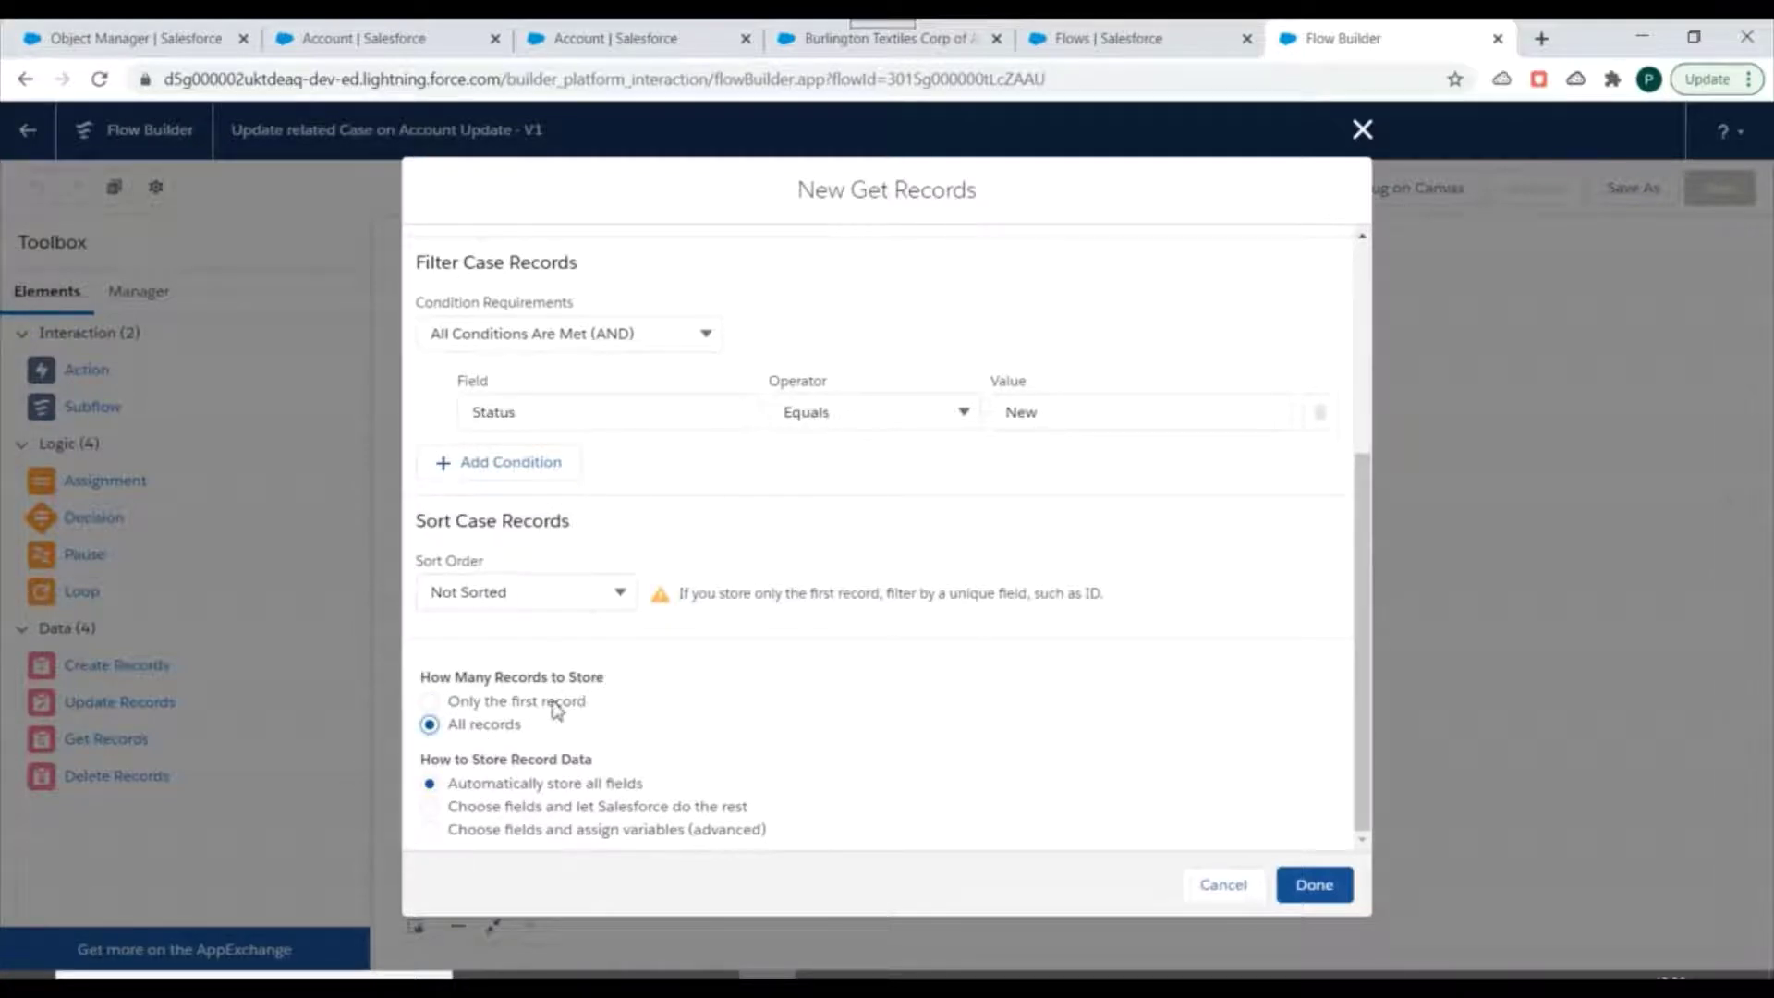
left_click(431, 806)
scroll(437, 601, "down", 3)
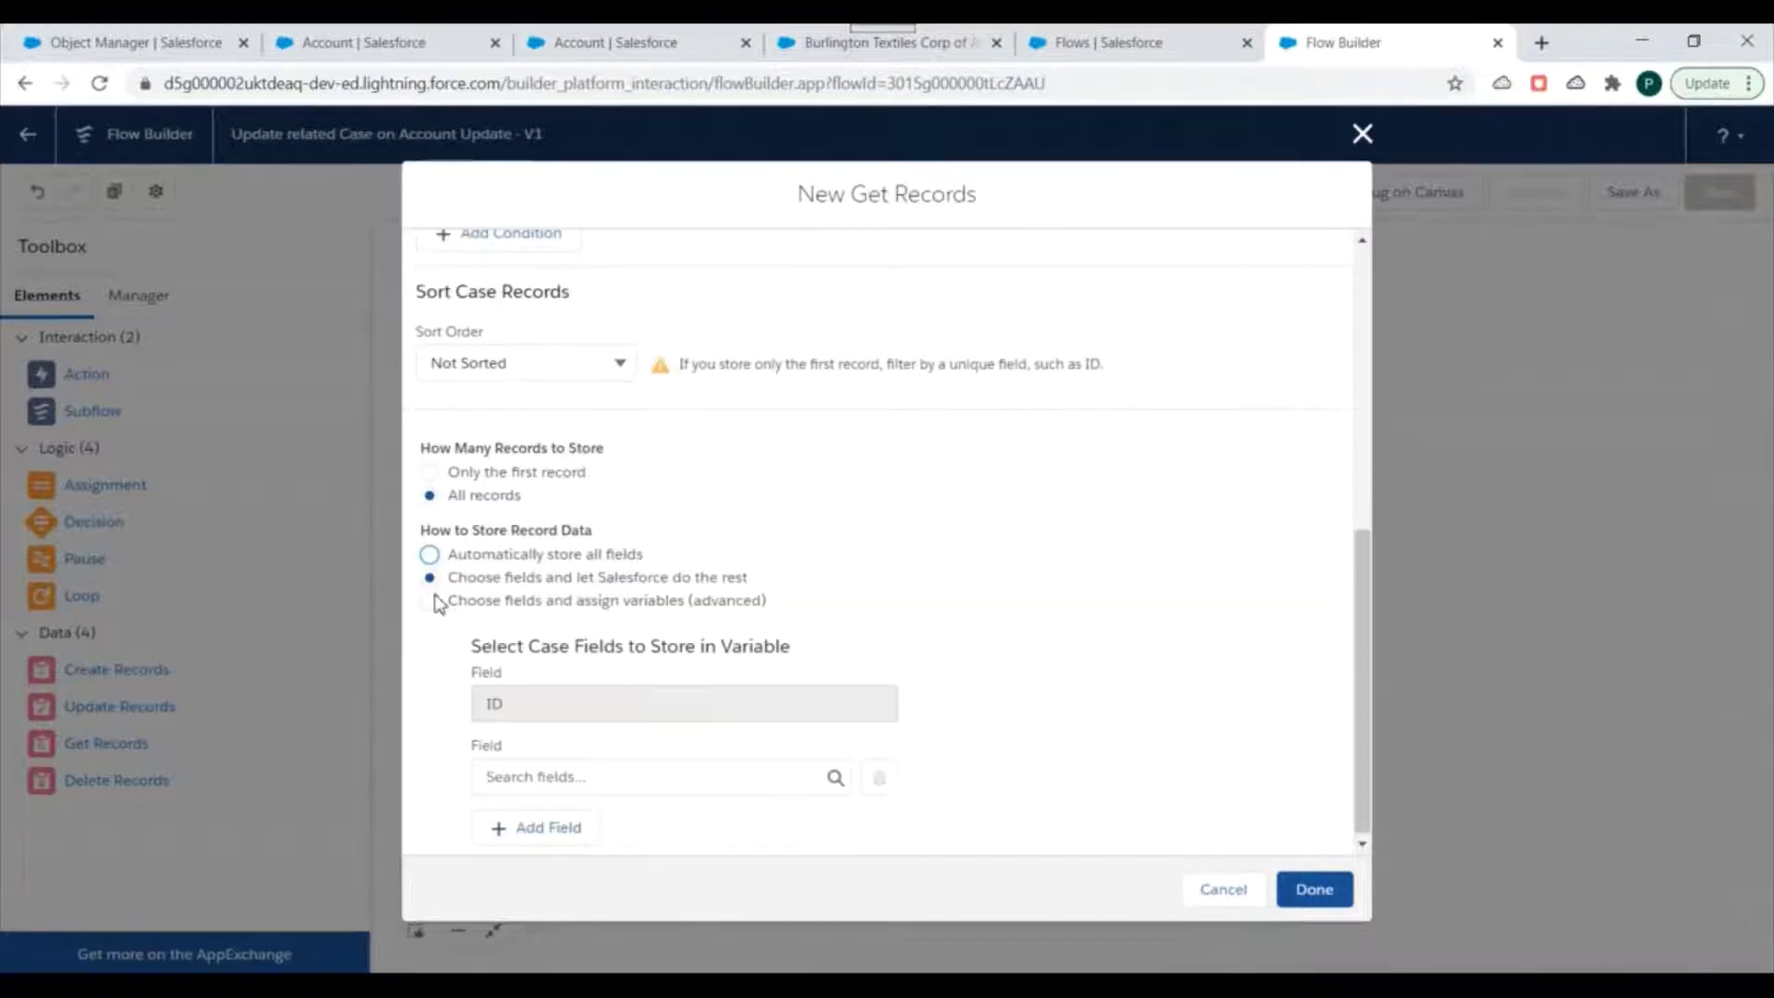
left_click(432, 603)
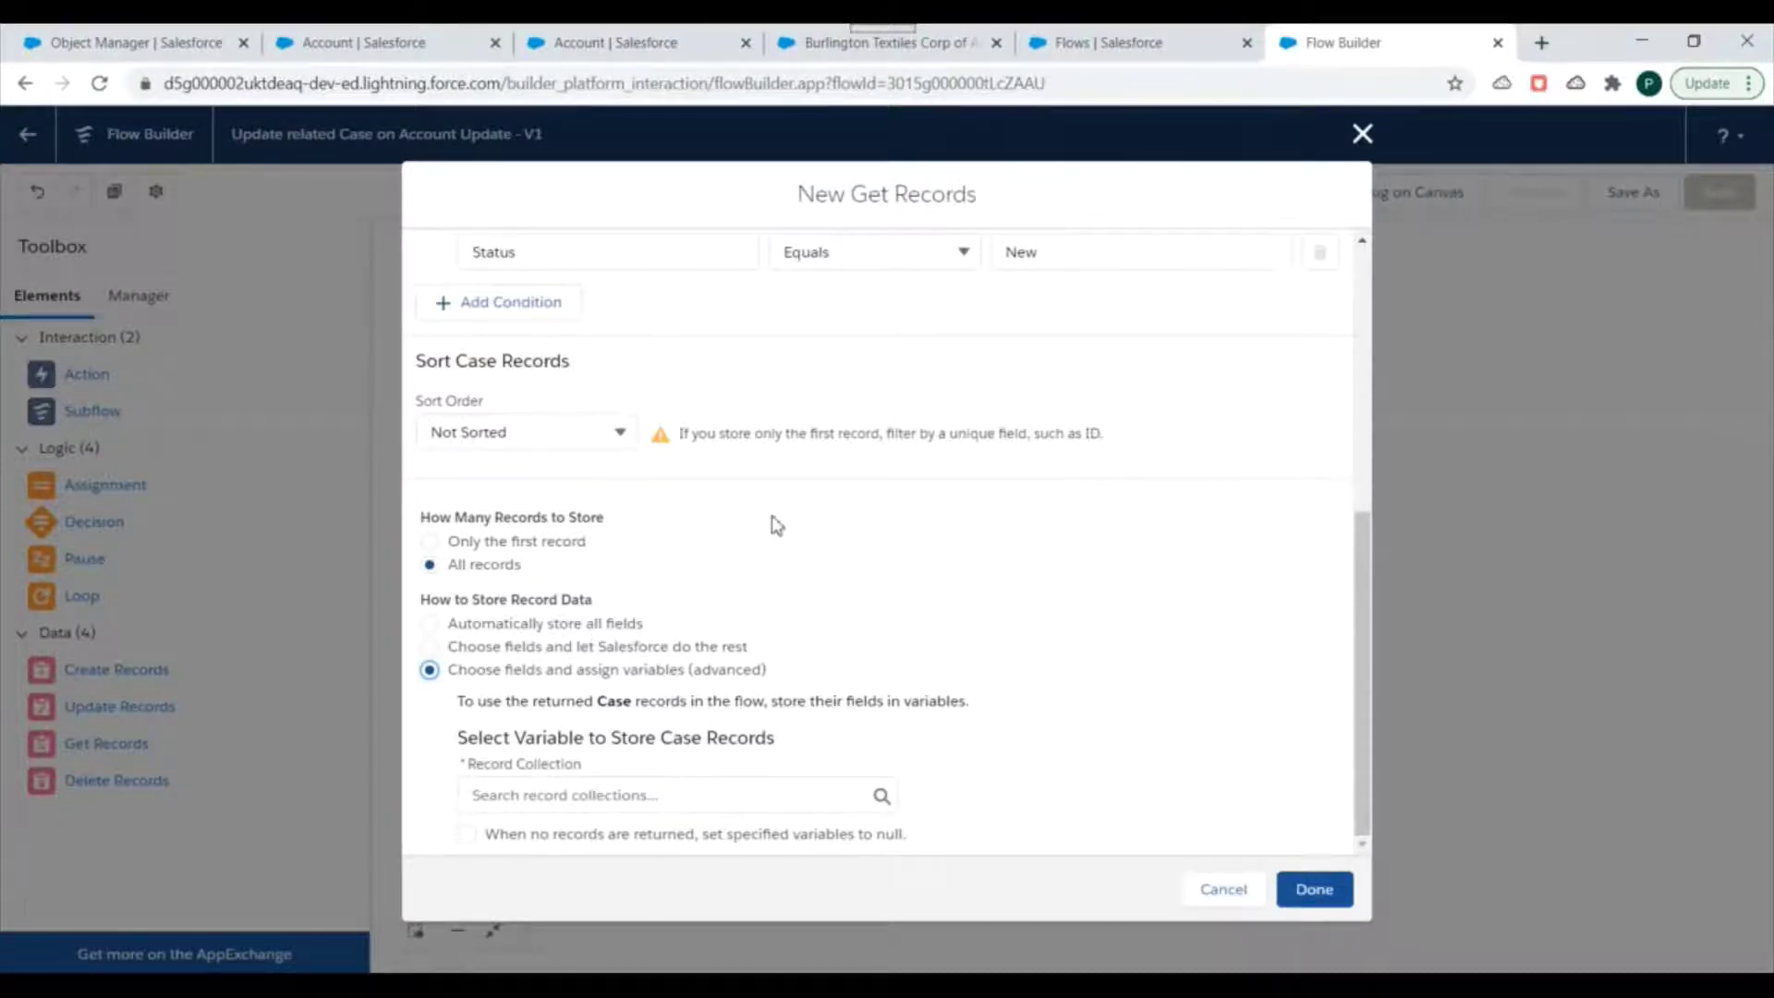
scroll(767, 529, "up", 5)
scroll(772, 416, "down", 5)
scroll(761, 480, "up", 5)
scroll(780, 471, "down", 5)
Start a new Variable resource for the record collection with the API name caseRecordList
left_click(755, 796)
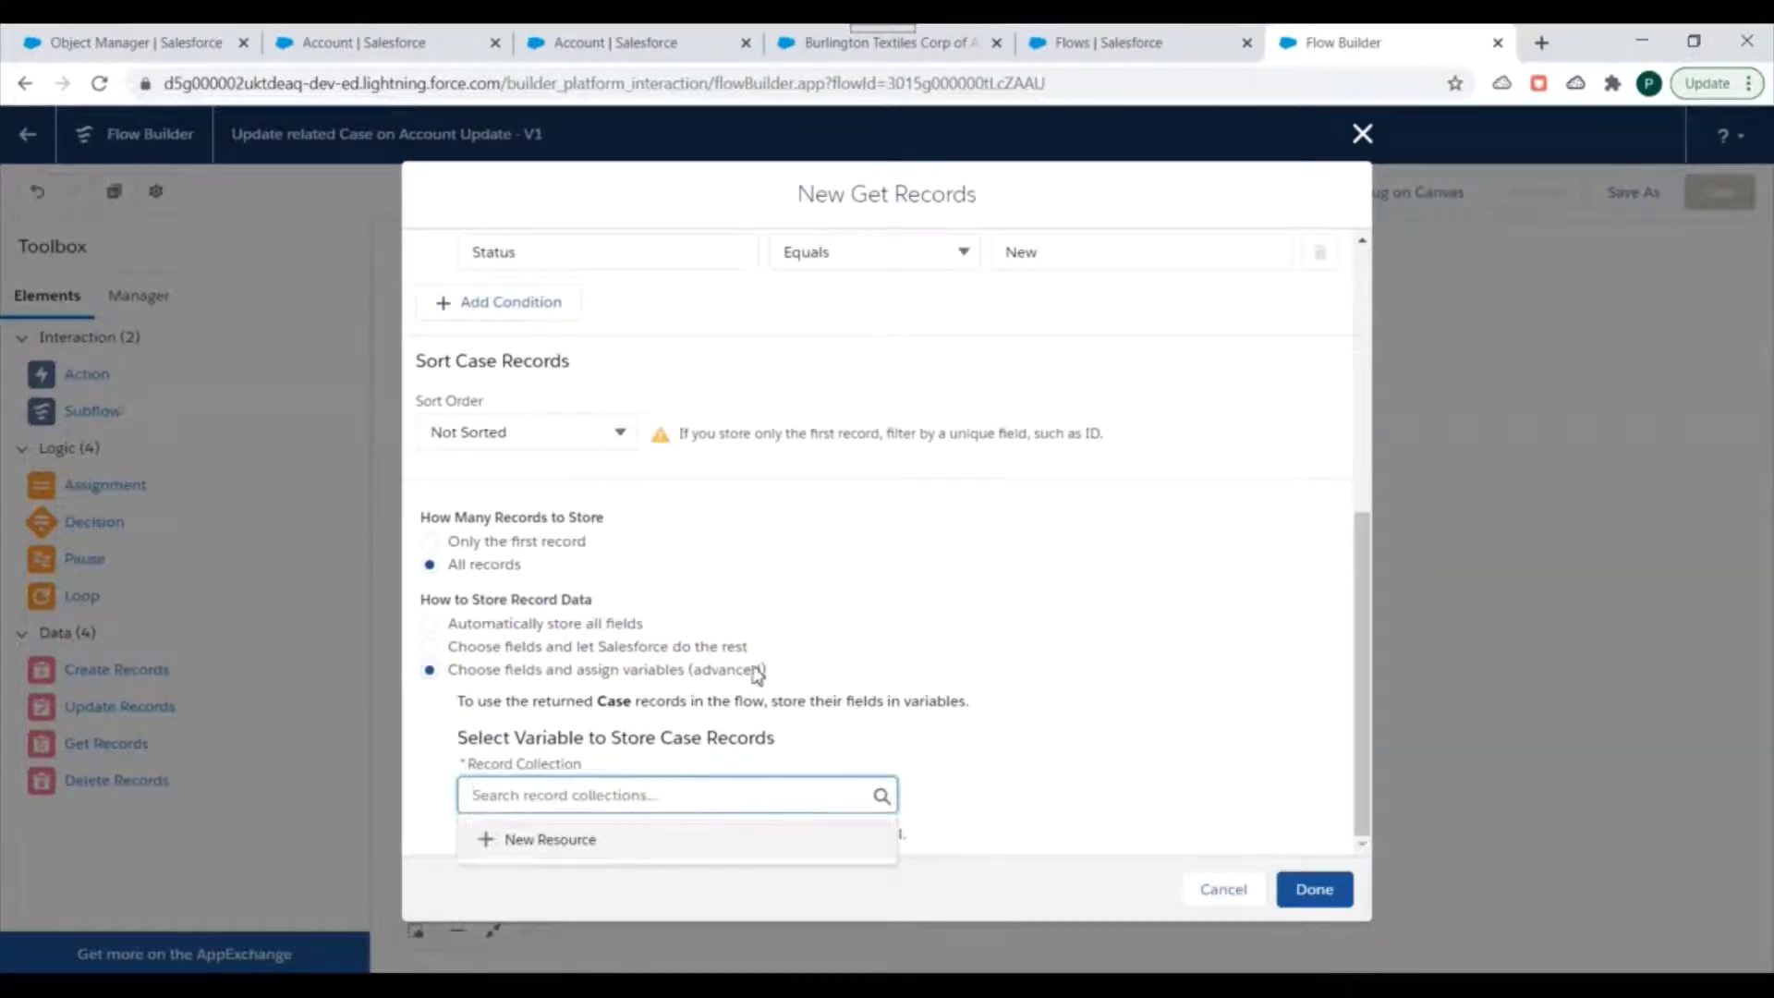
left_click(557, 840)
left_click(541, 465)
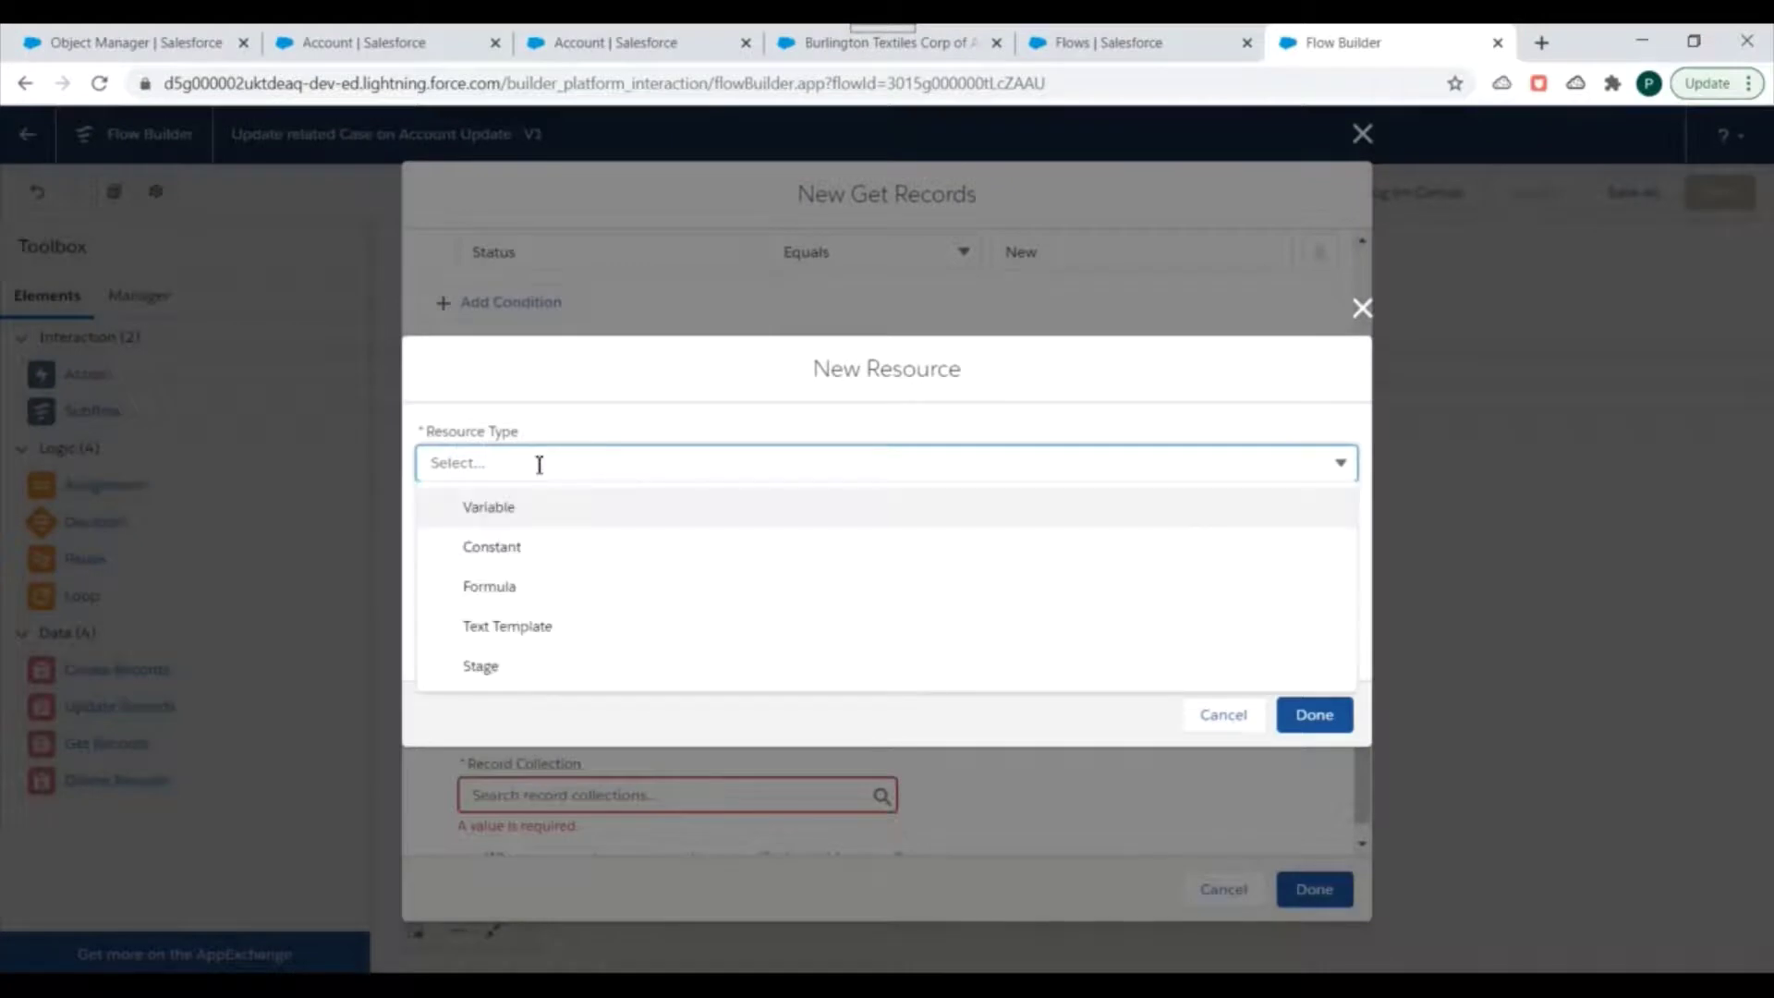
left_click(525, 509)
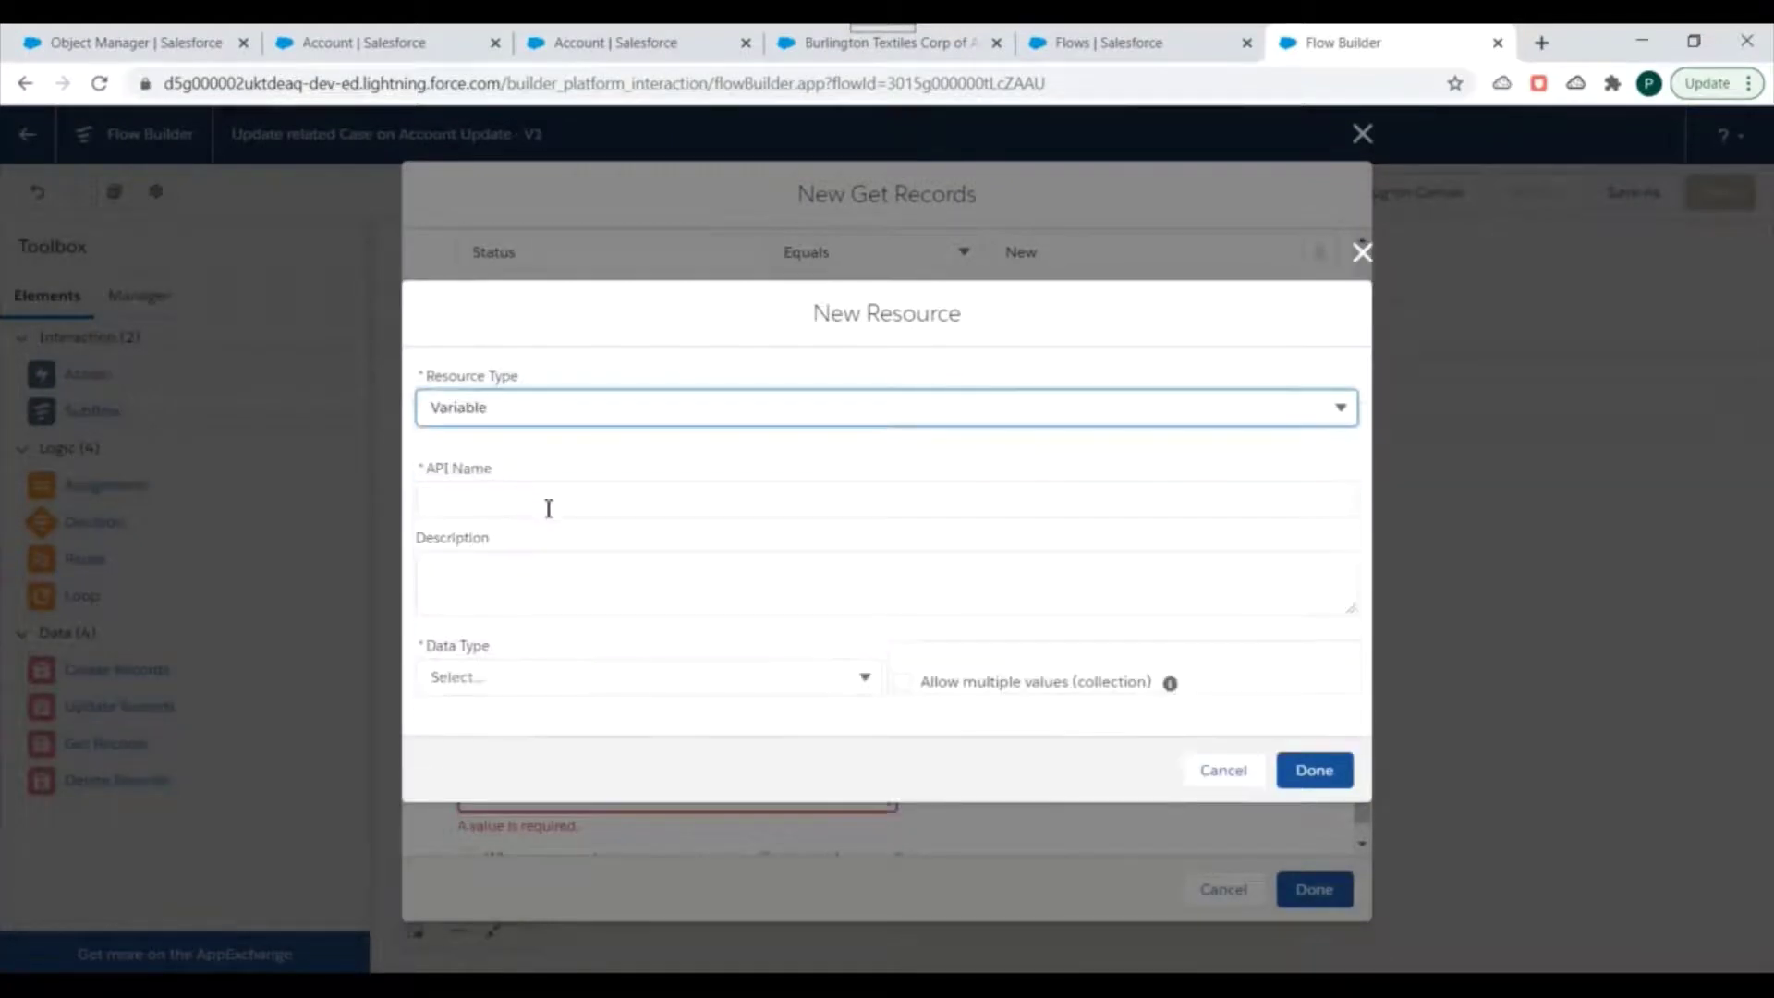
left_click(545, 500)
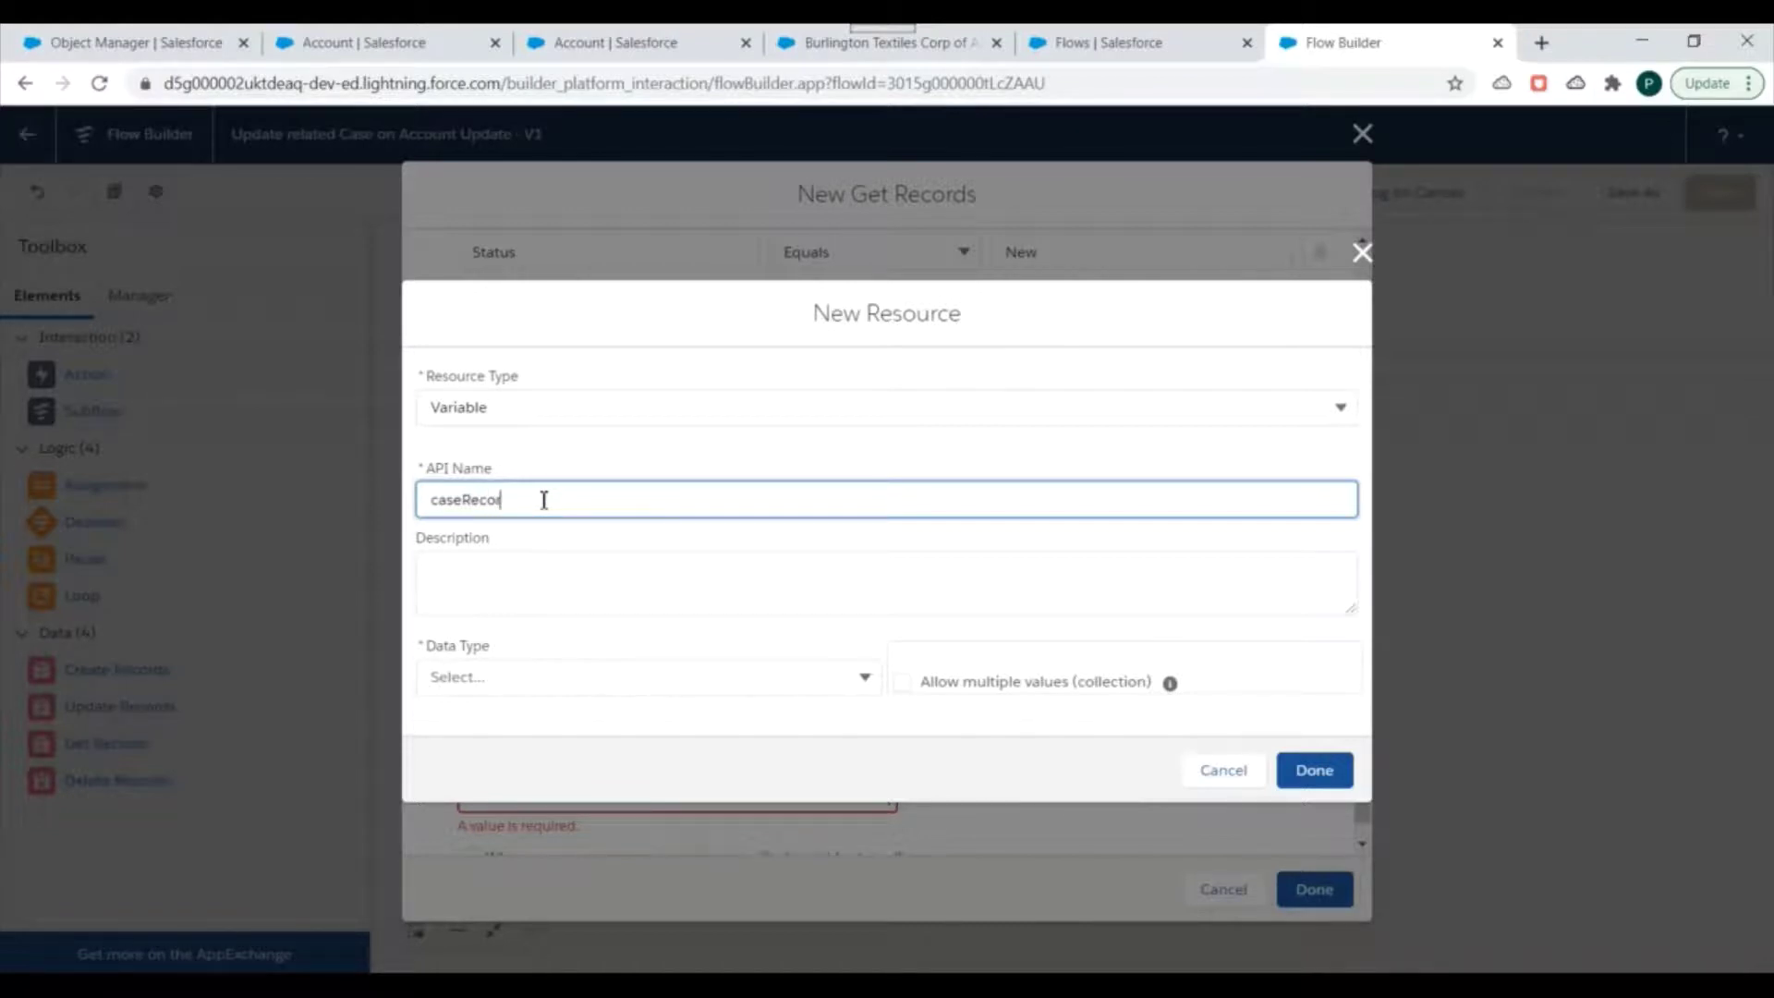
left_click(577, 612)
Make caseRecordList a Record collection allowing multiple values for the Case object, and finish creating it
left_click(543, 675)
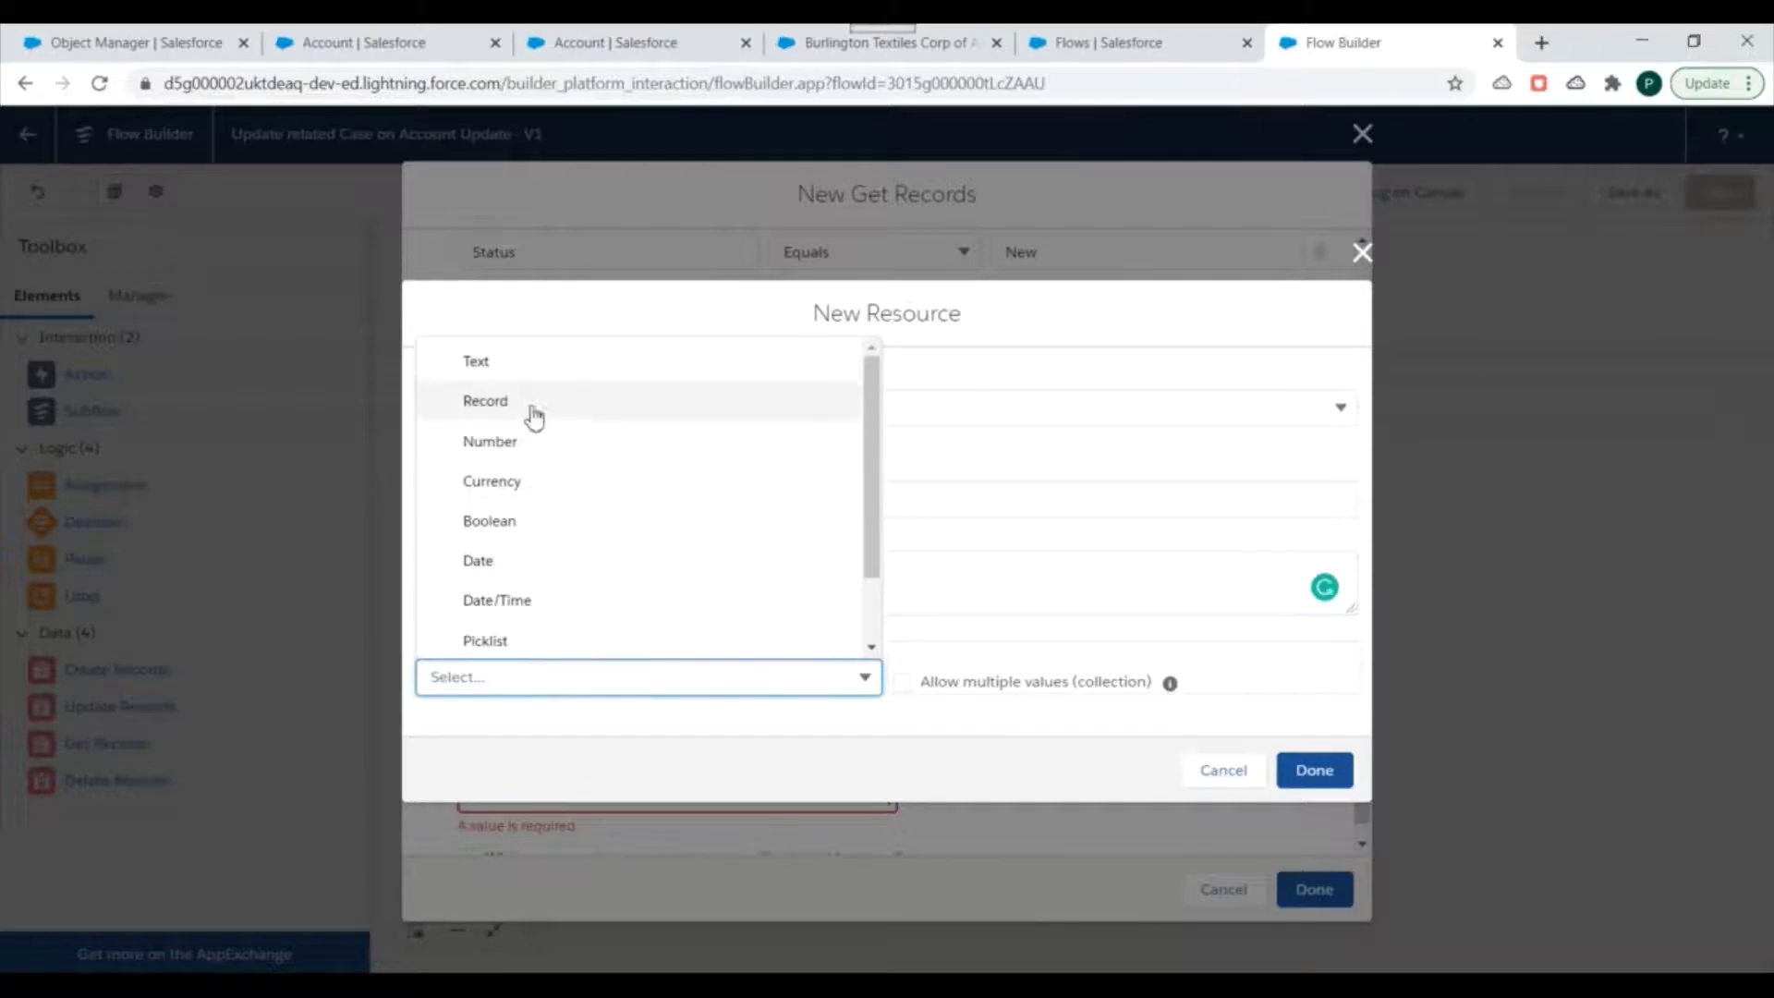
left_click(534, 413)
left_click(901, 614)
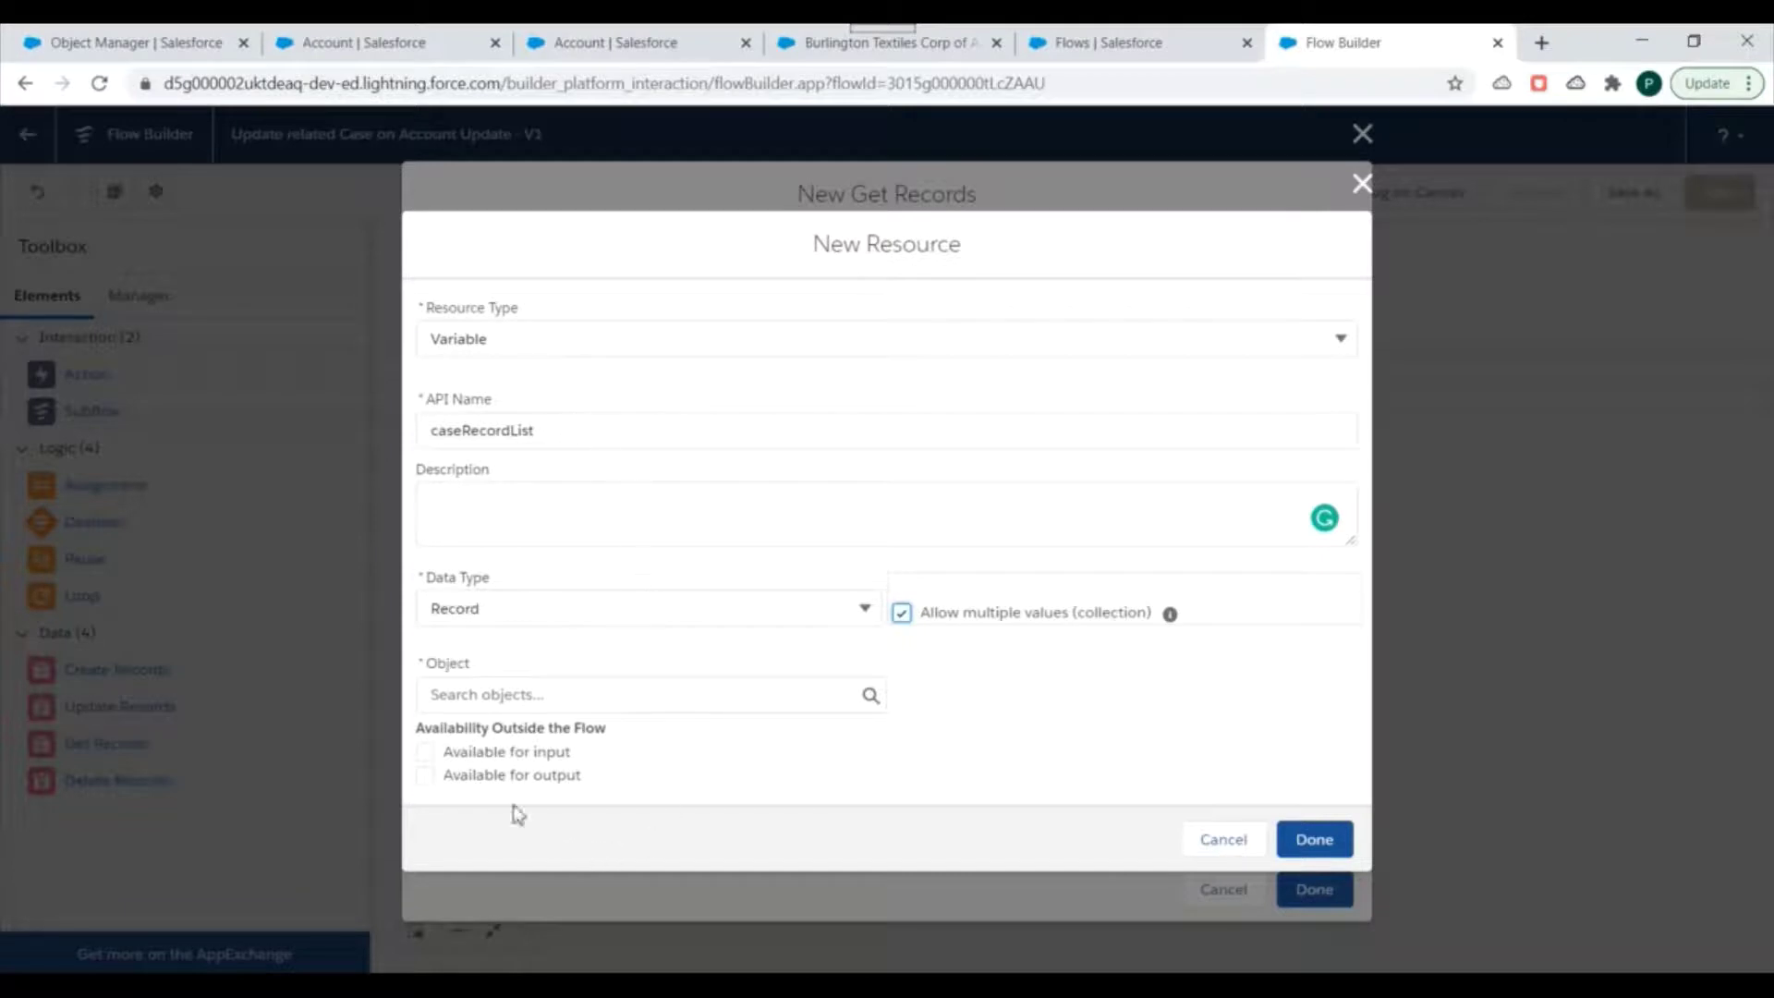
left_click(694, 694)
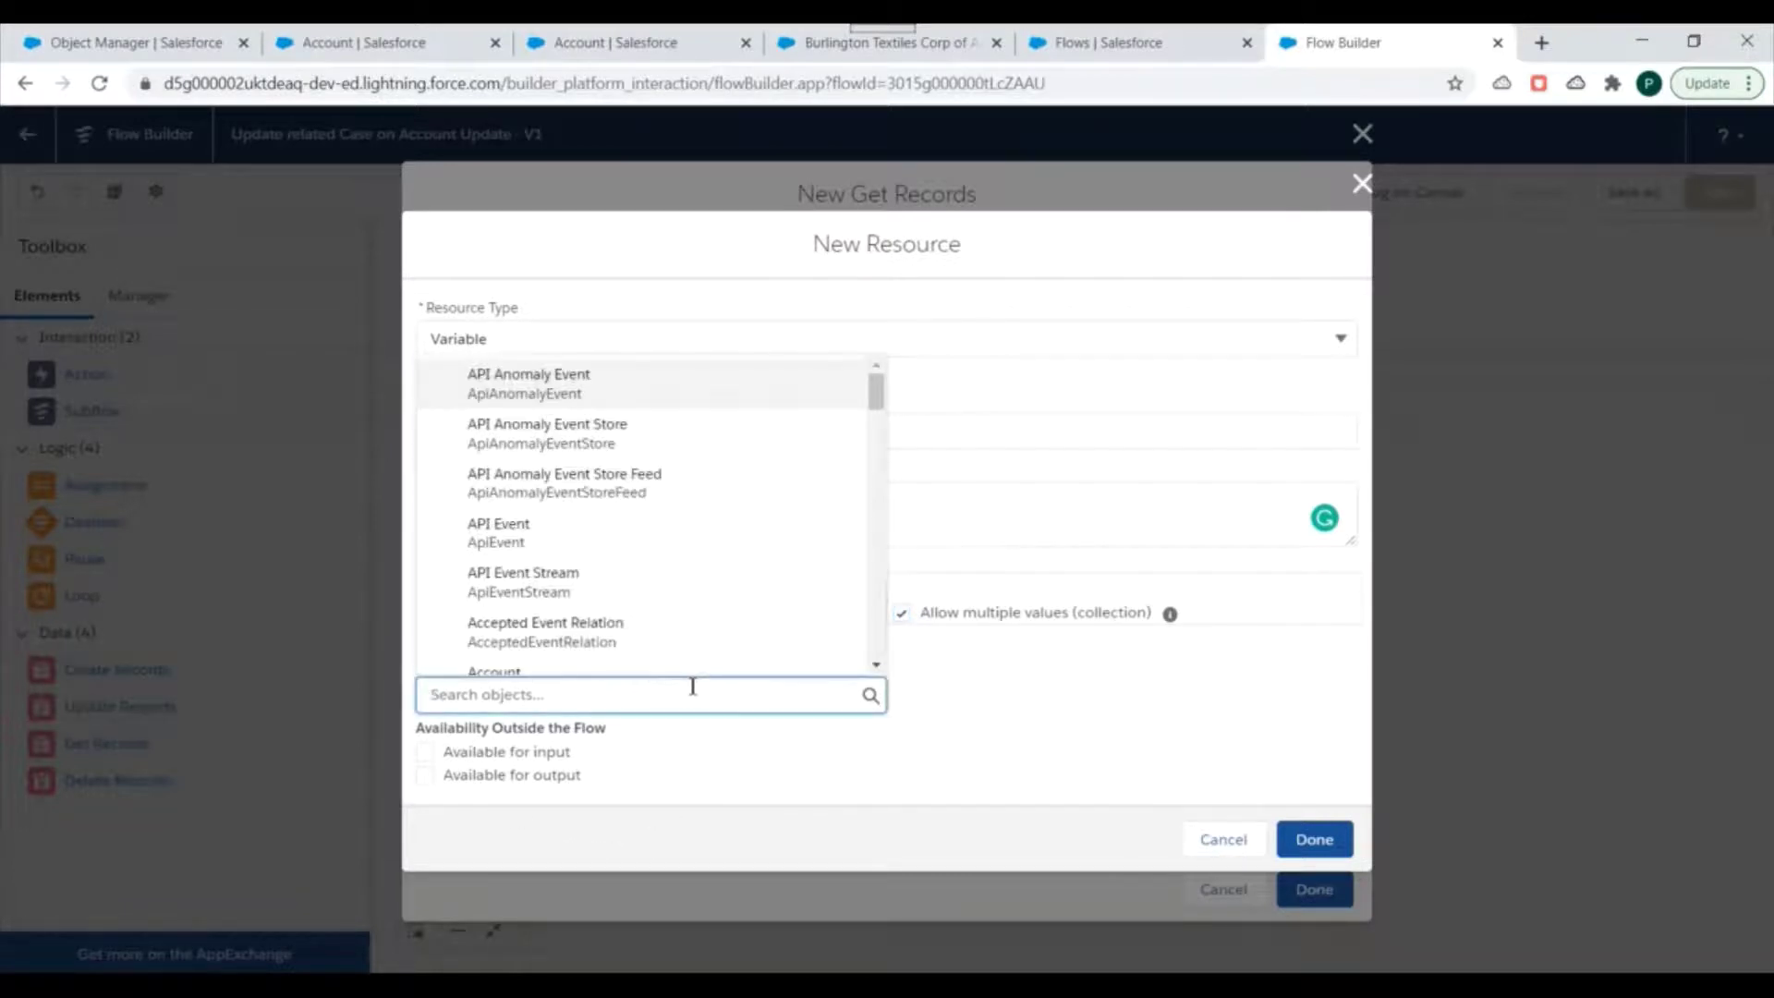
type("case")
left_click(527, 383)
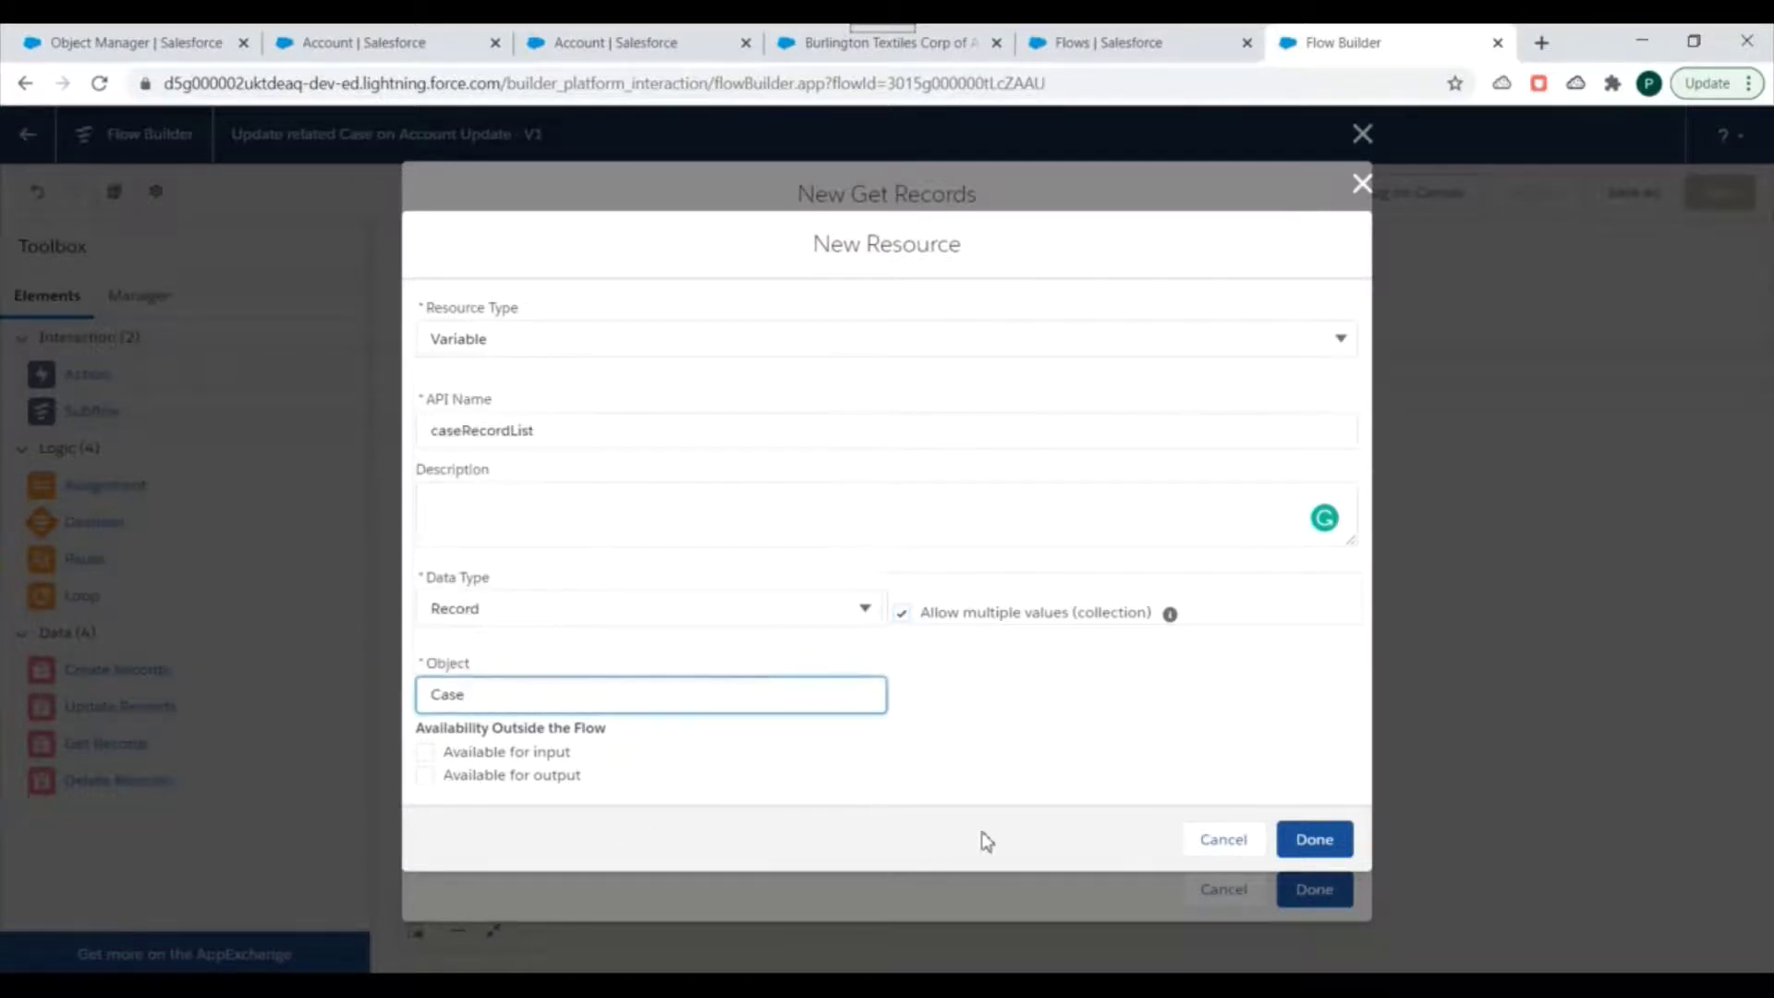
left_click(1313, 839)
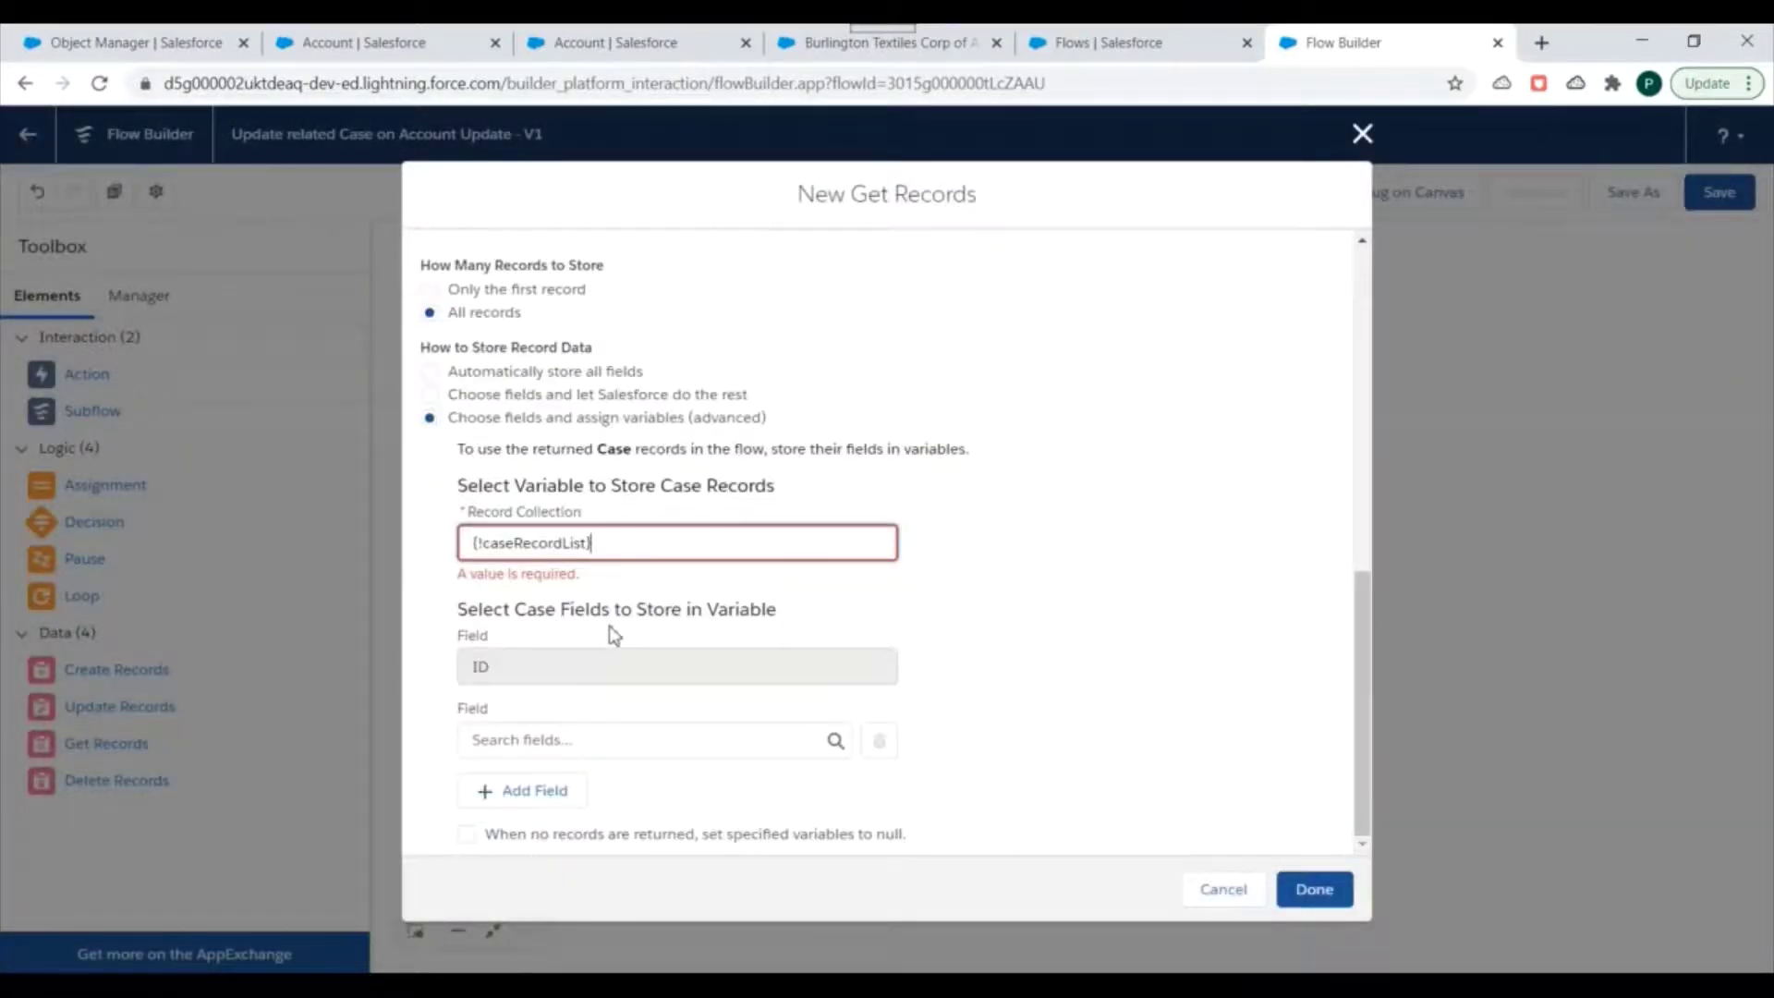
Add Priority to the Case fields stored in the variable and finish the Get Records element
left_click(618, 737)
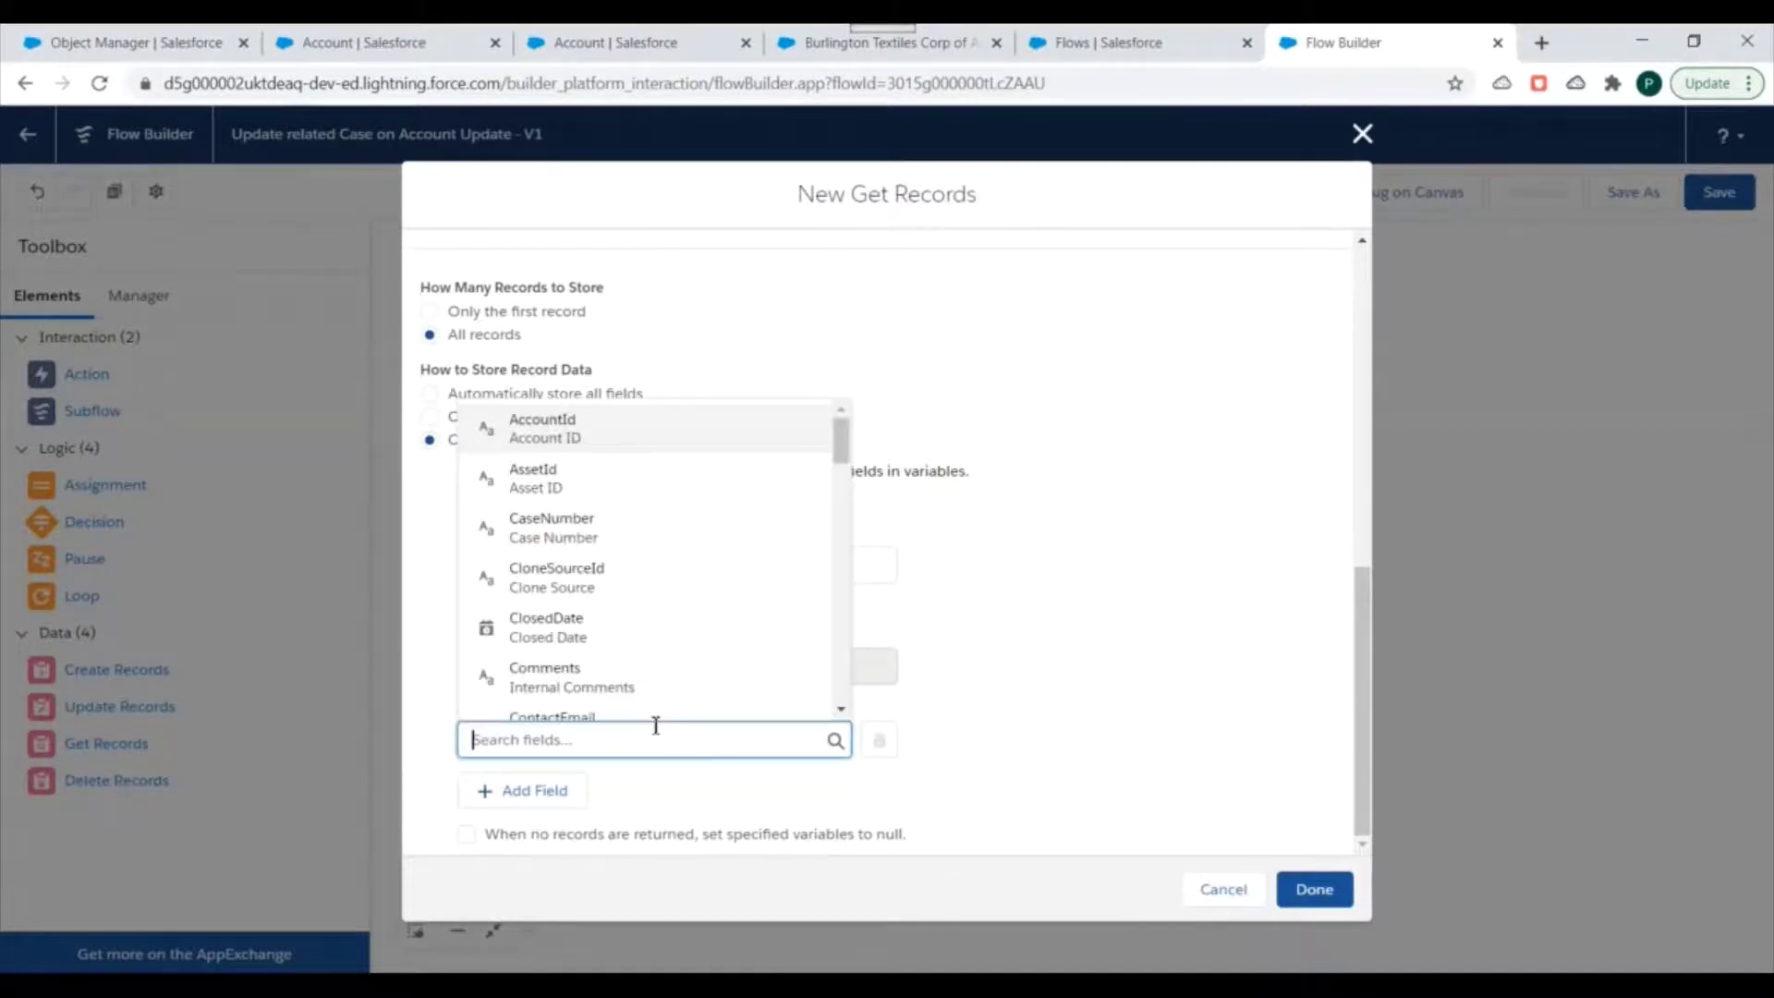
type("pr")
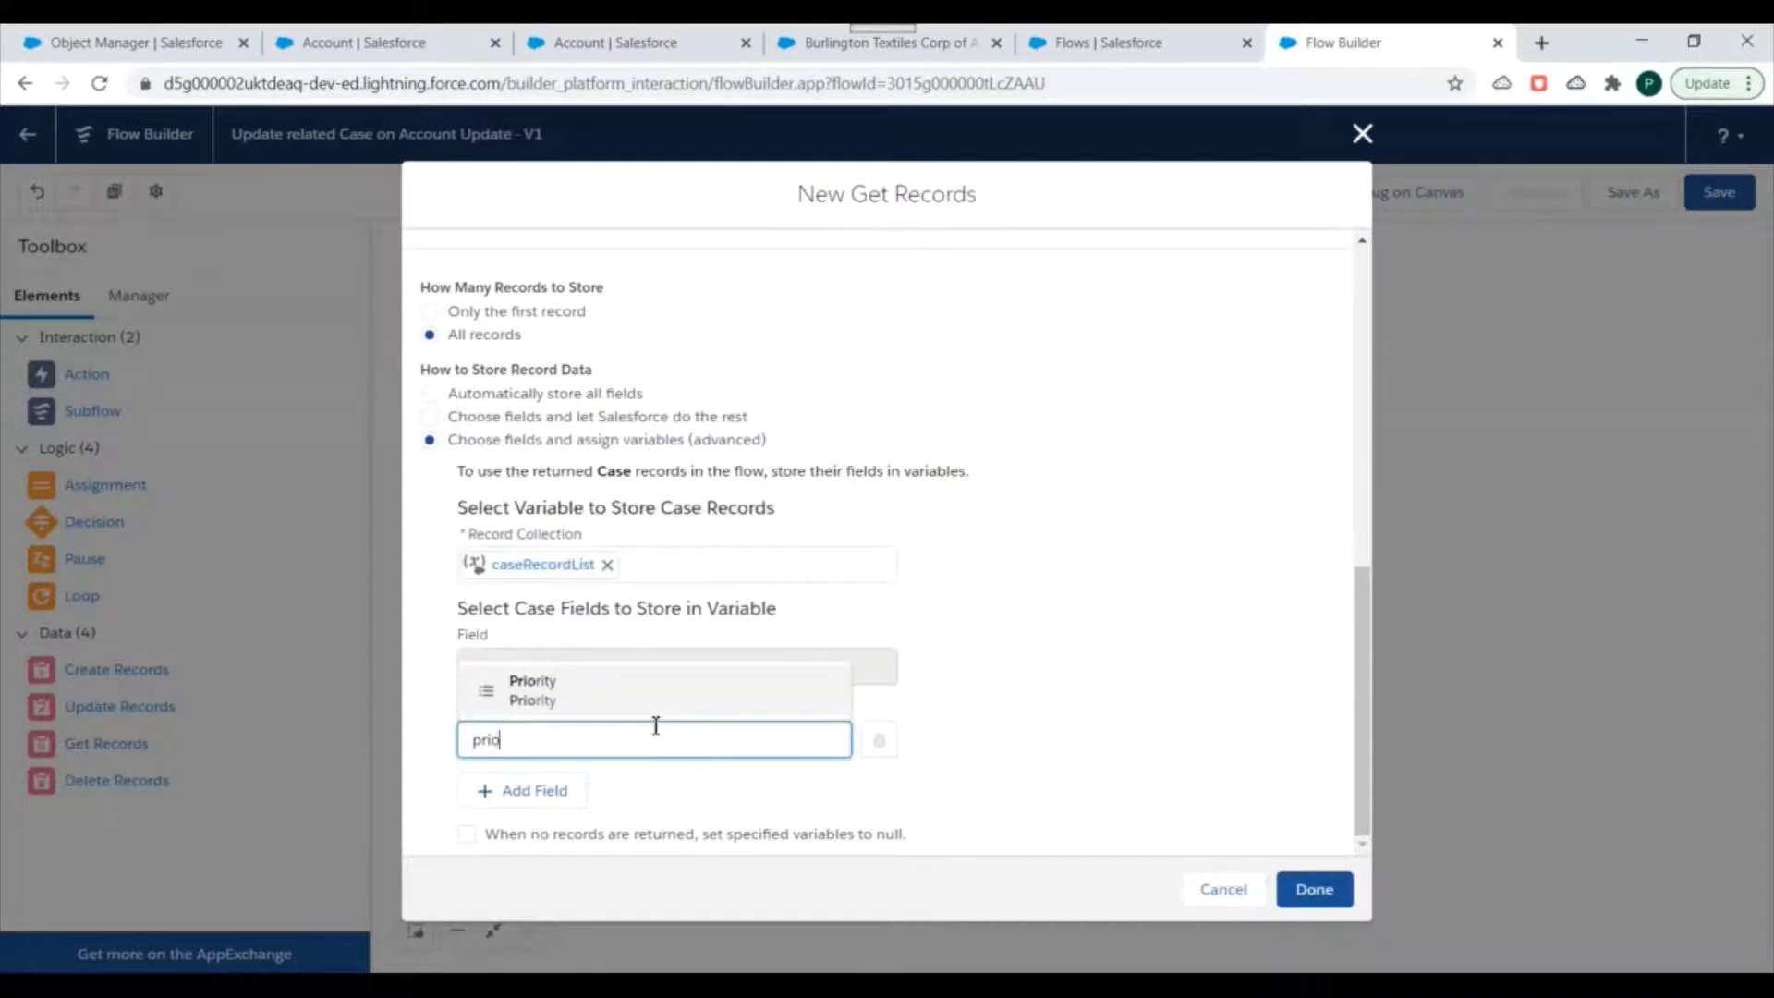
type("io")
left_click(607, 705)
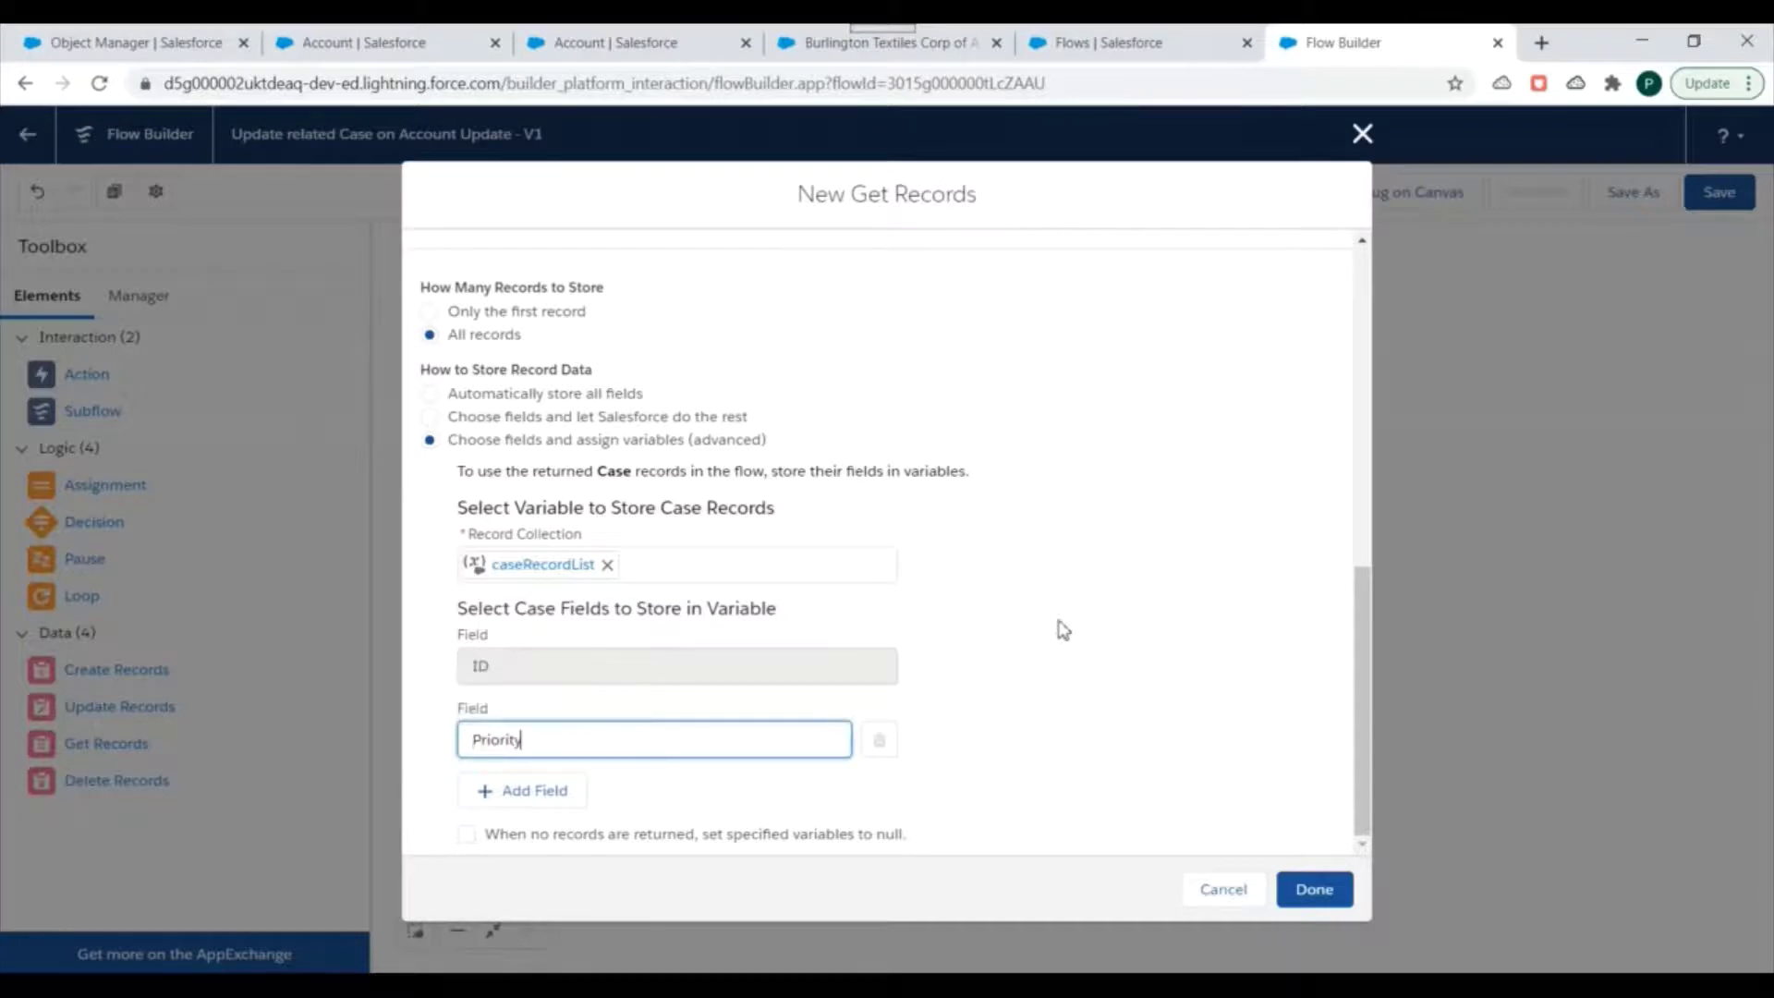
left_click(1317, 890)
Connect the Start element to the Fetch Case Records element and save the flow
mouse_move(985, 324)
left_mouse_down()
mouse_move(969, 288)
mouse_move(987, 318)
left_mouse_up()
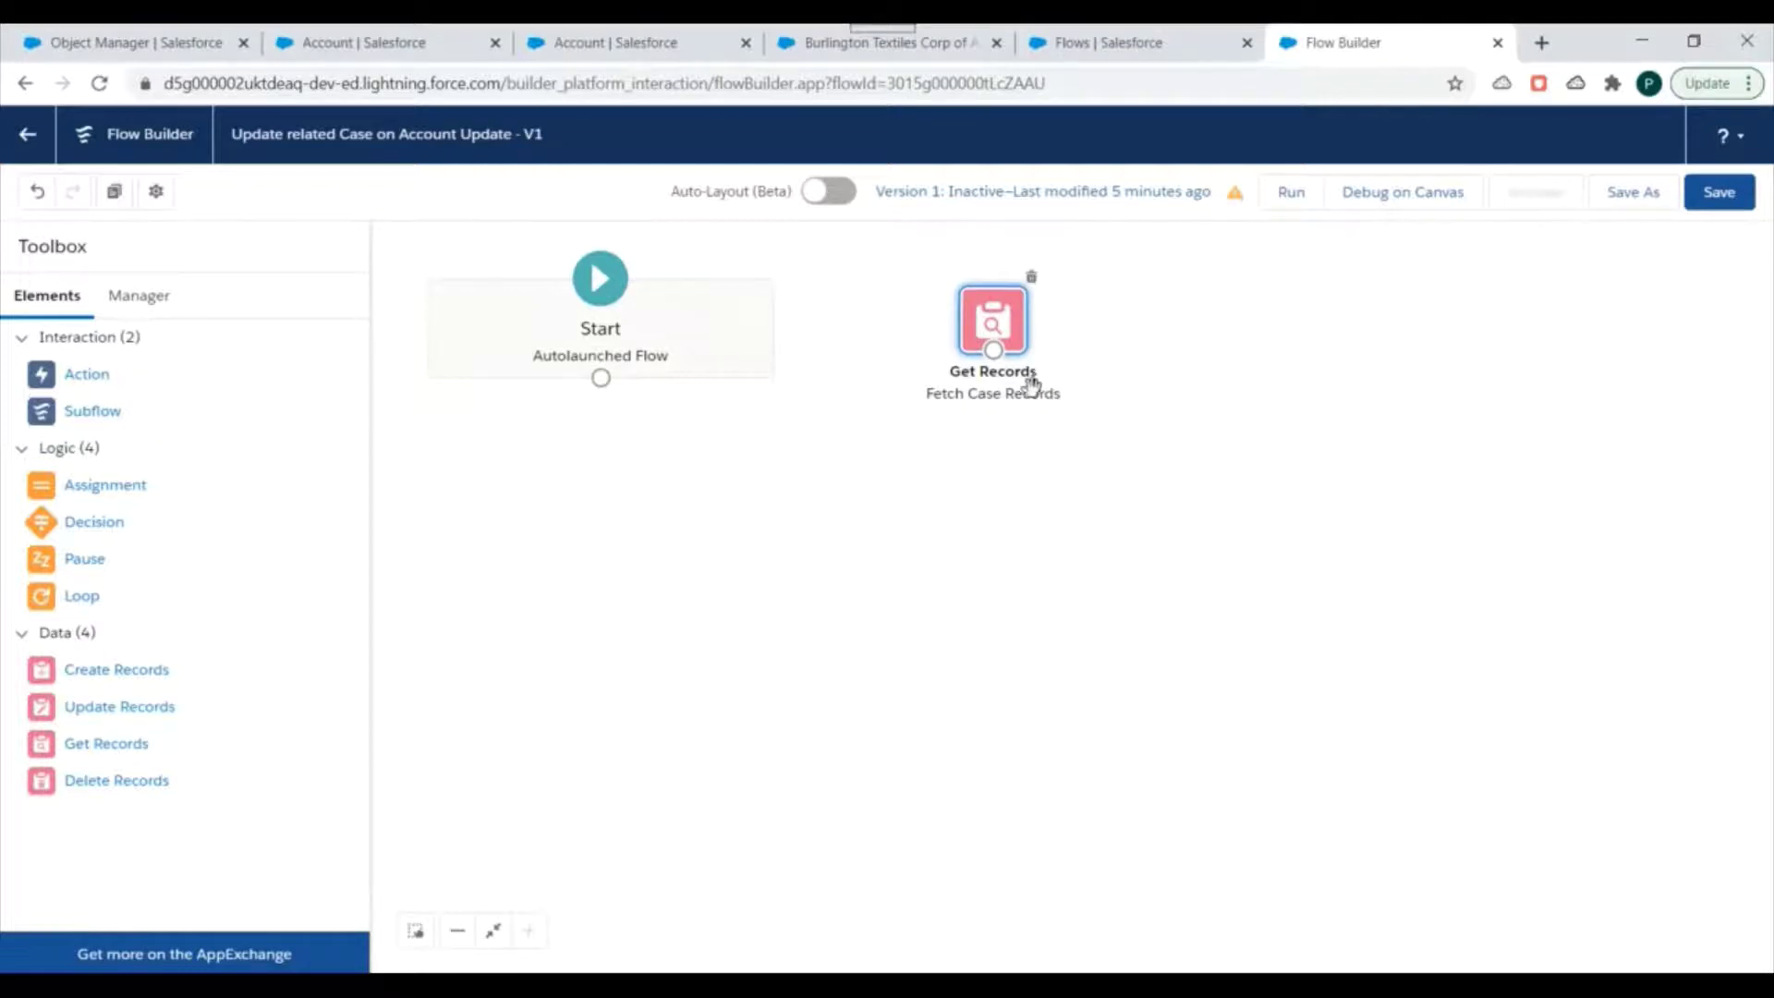
left_click_drag(1007, 314, 993, 308)
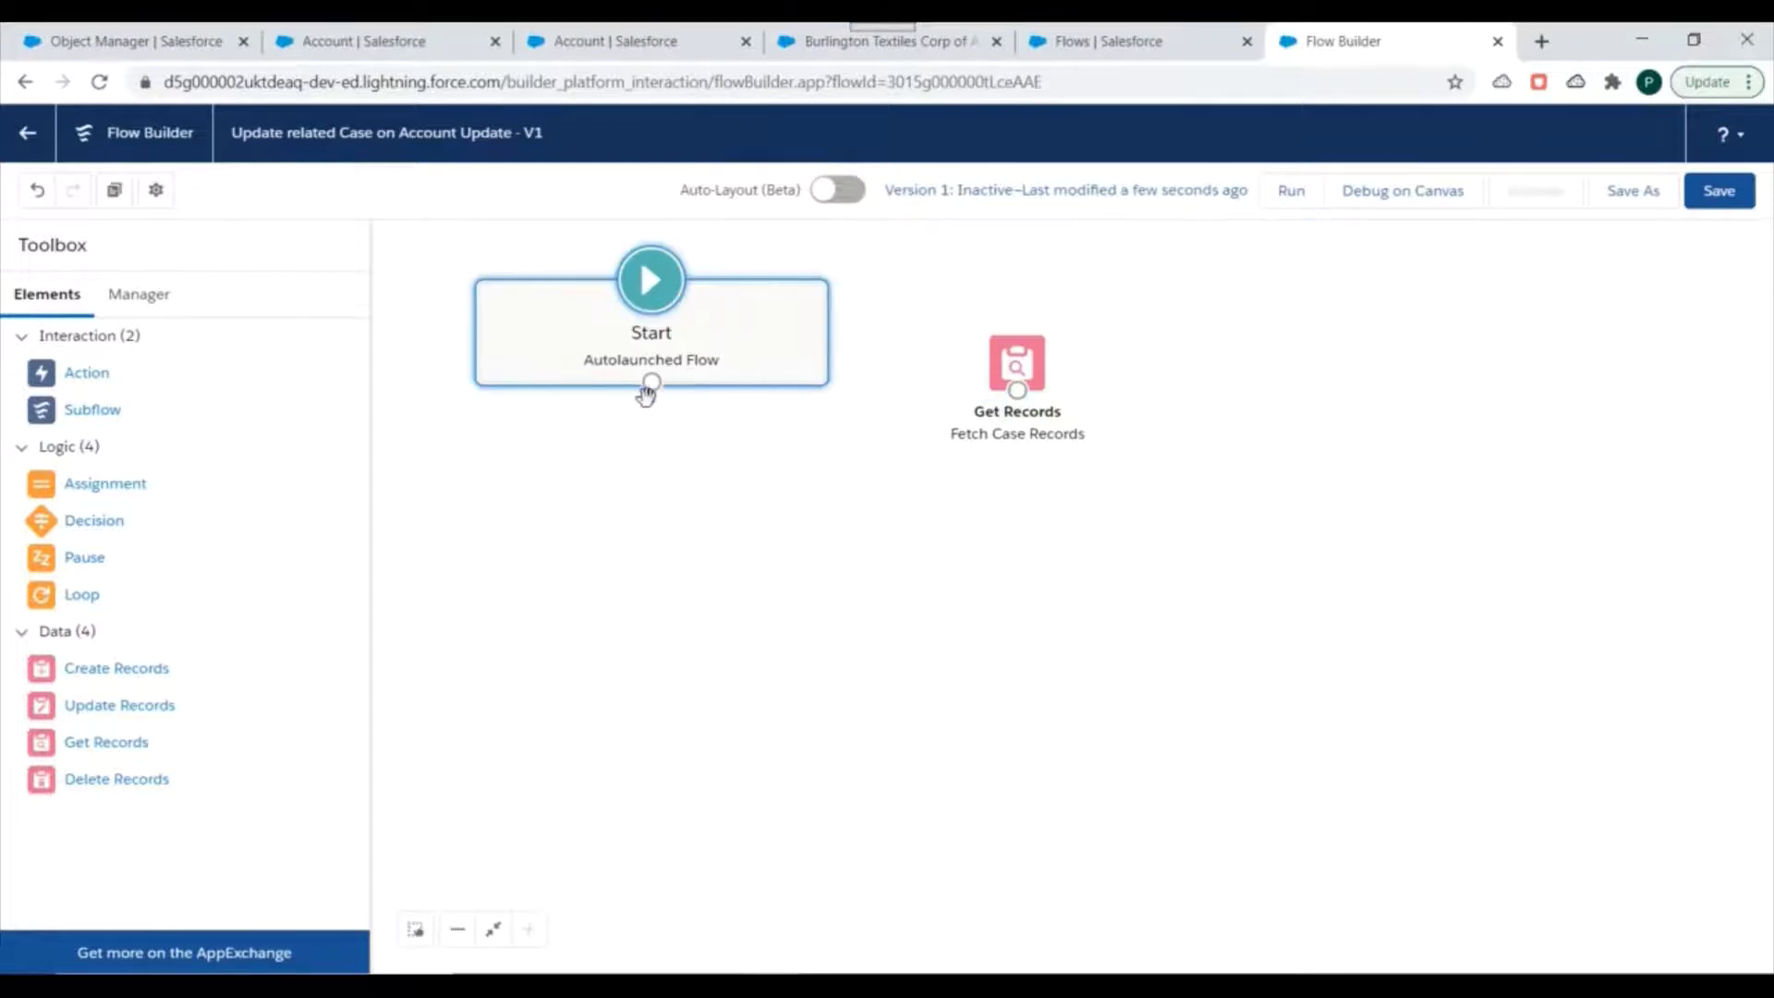
mouse_move(653, 384)
left_mouse_down()
mouse_move(995, 460)
mouse_move(1017, 362)
left_mouse_up()
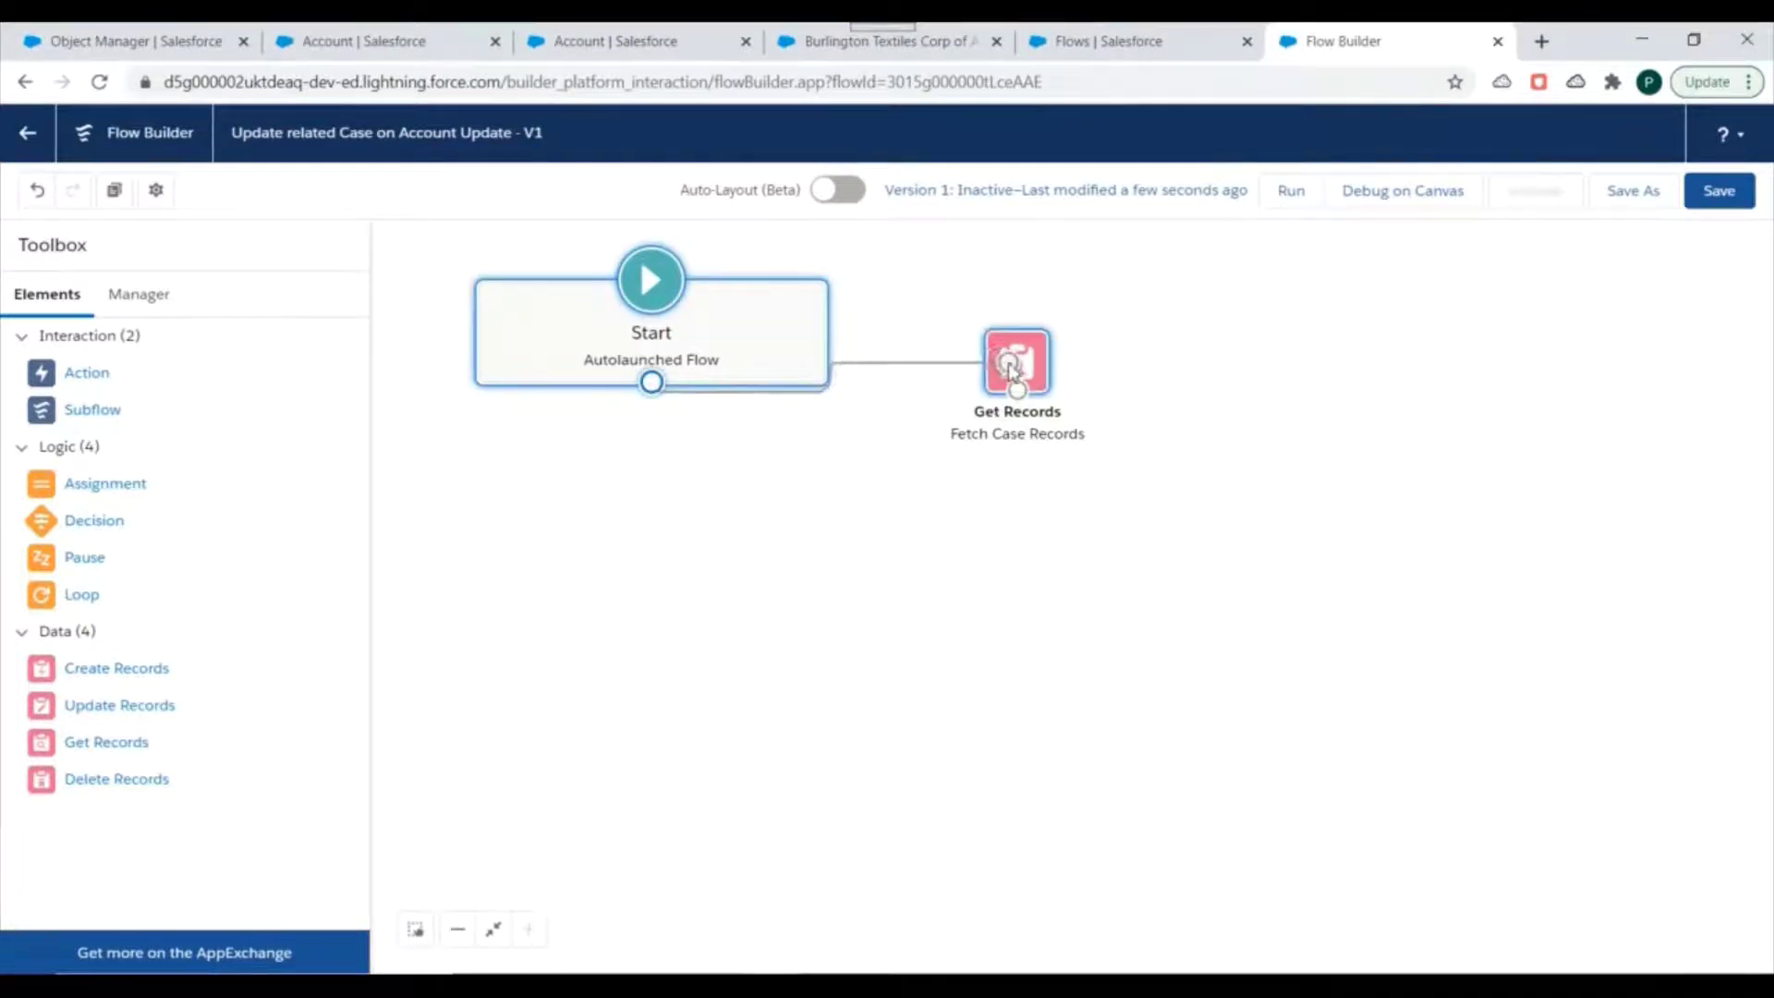
left_click(1715, 193)
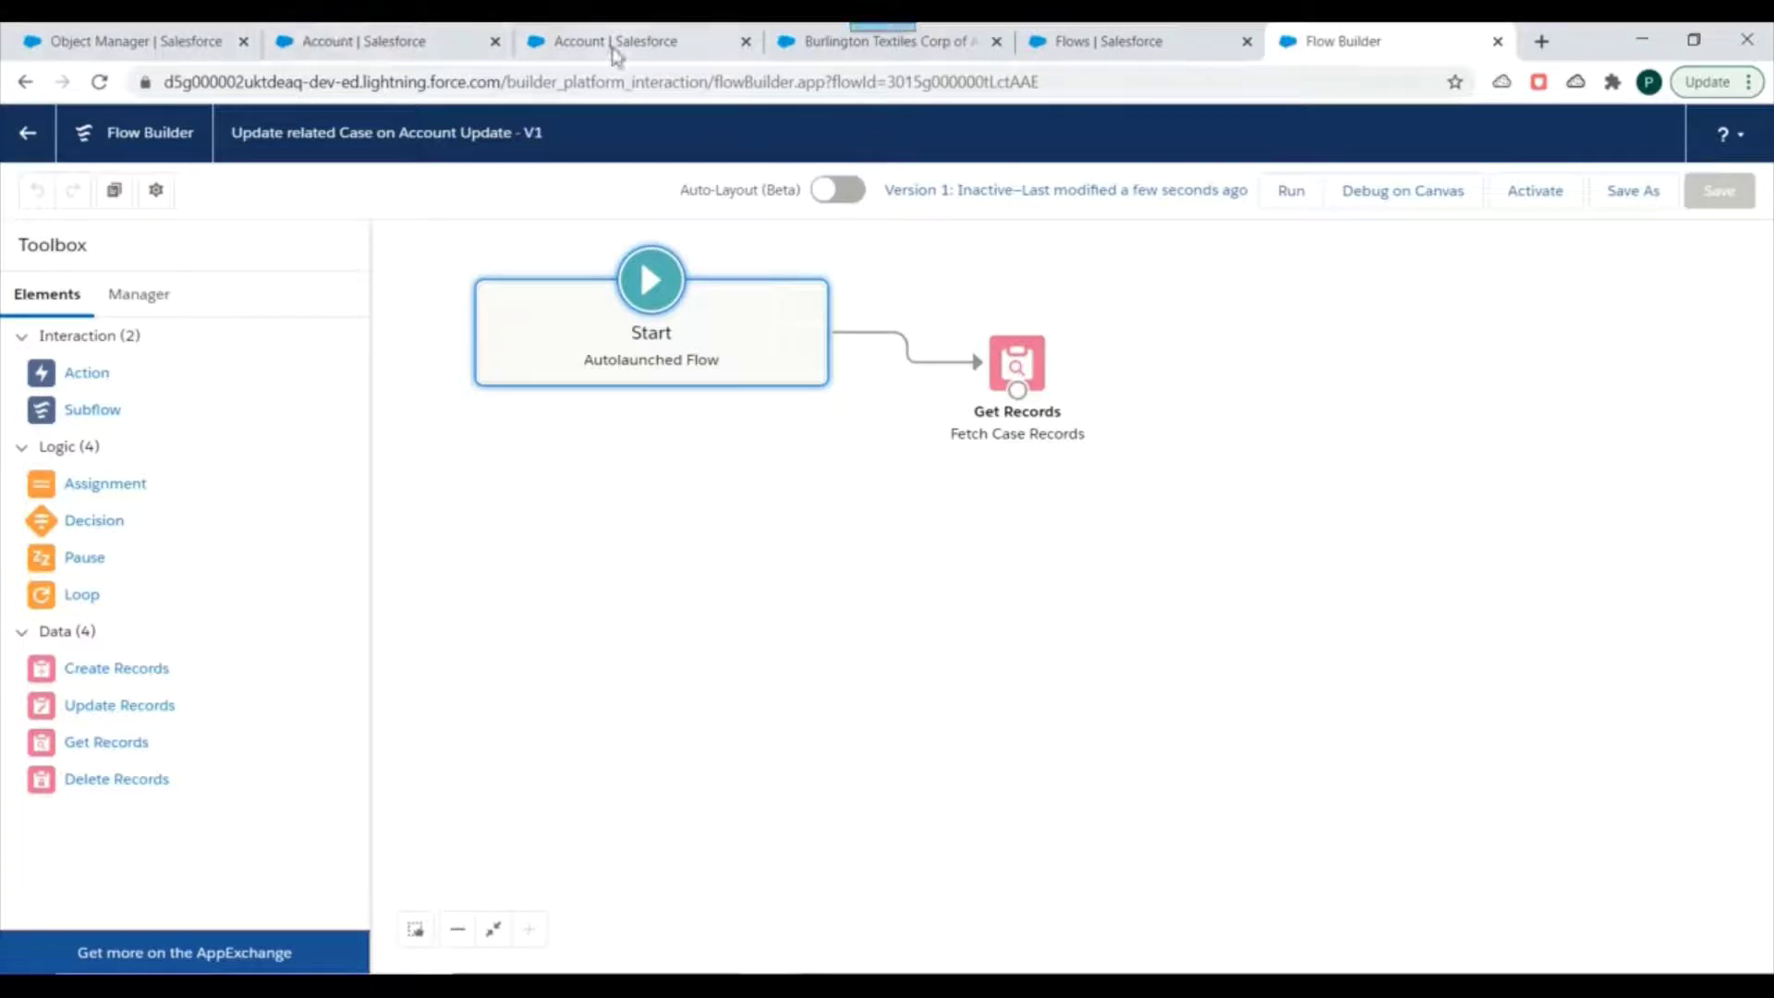
left_click(832, 40)
left_click(638, 40)
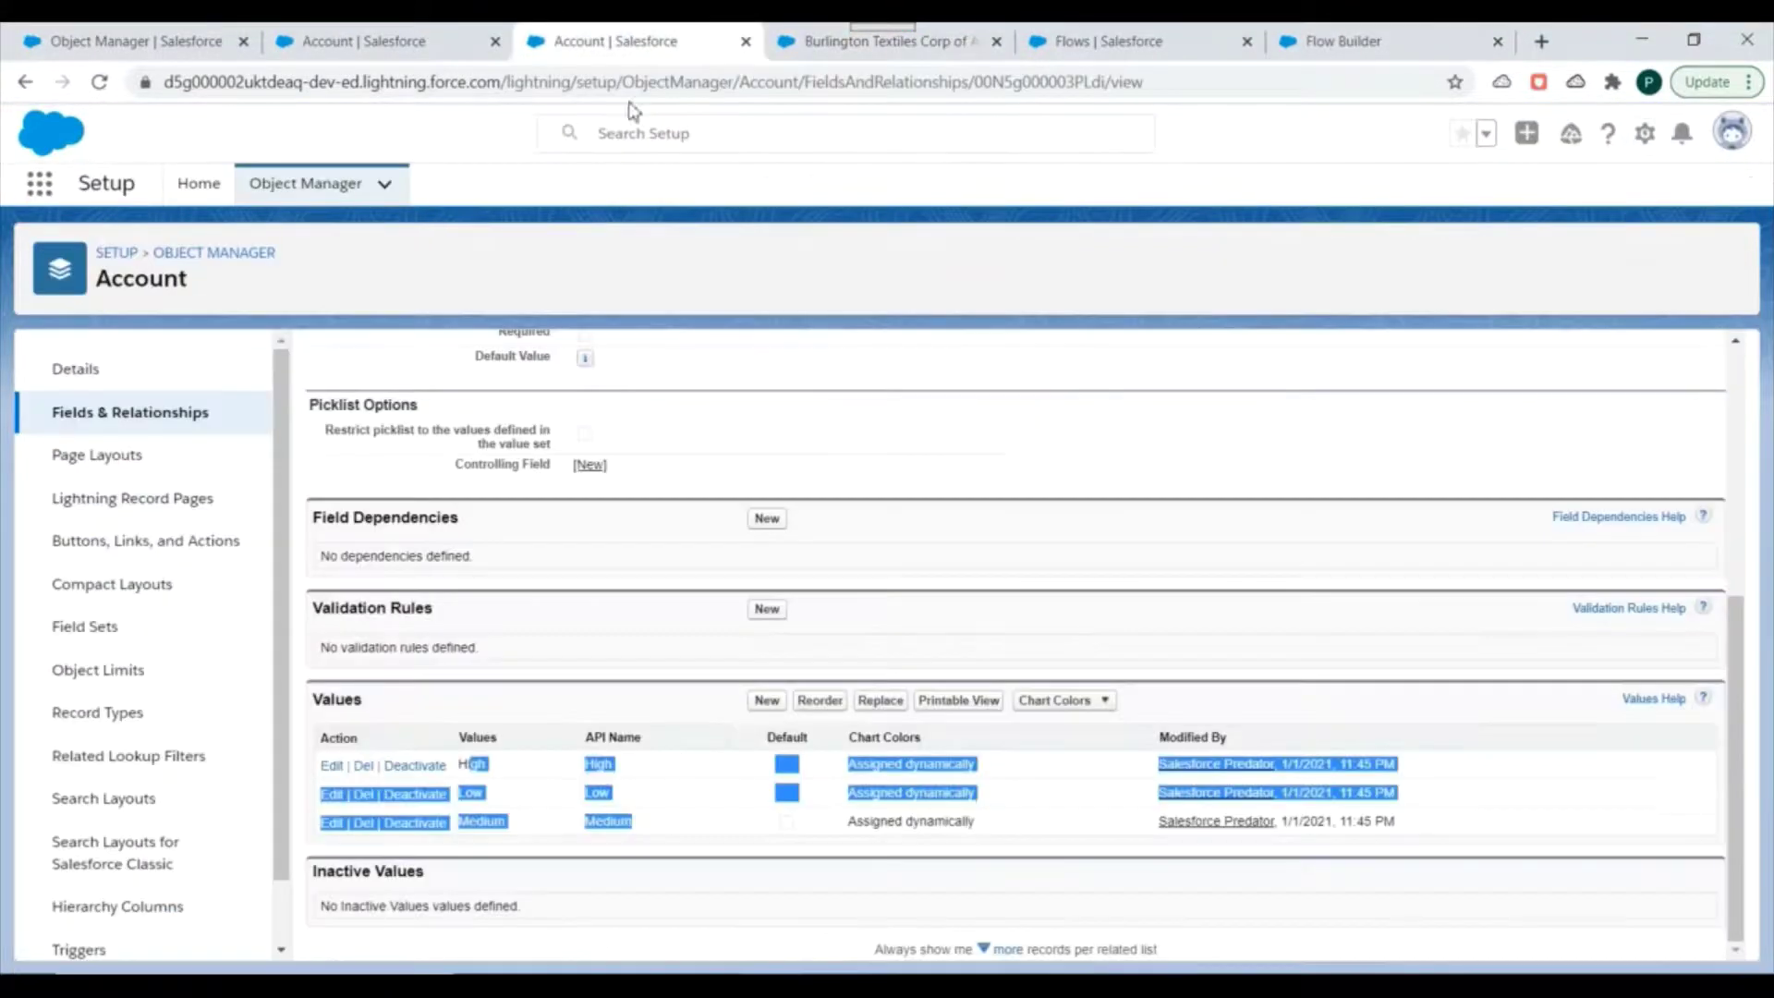
left_click(305, 41)
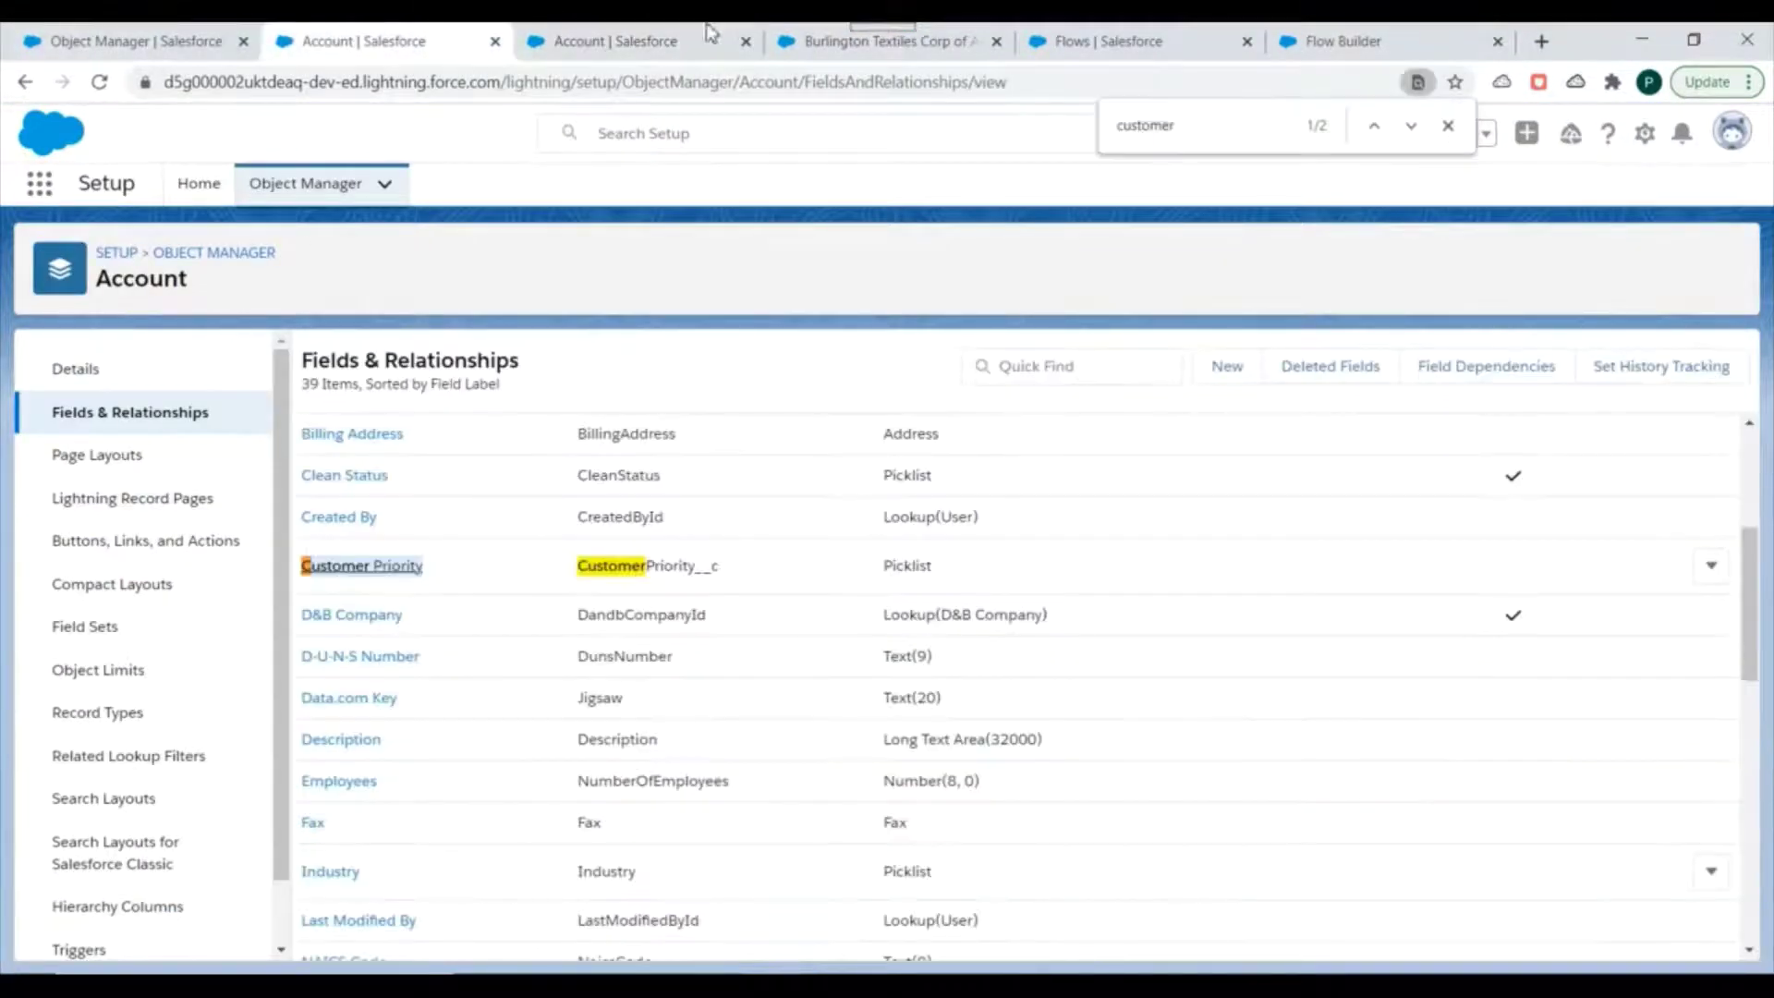
left_click(175, 34)
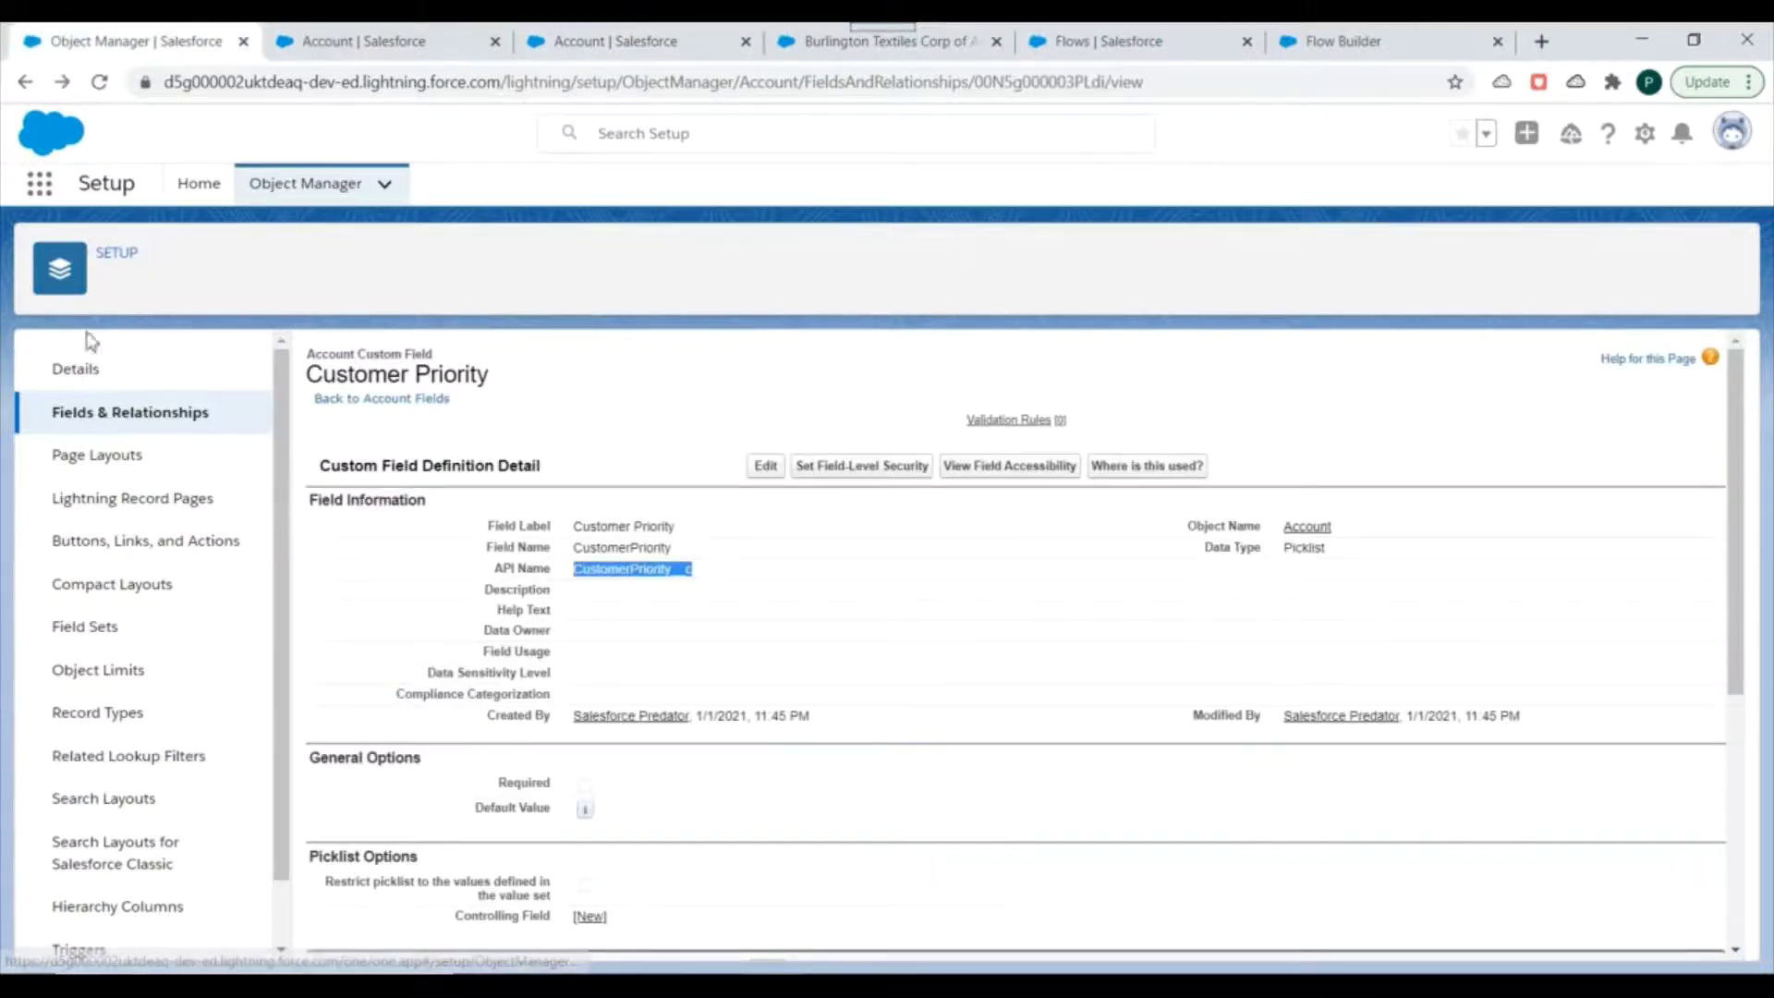
left_click(415, 37)
Open Setup in a new browser tab from the Account field page and move that tab after the Burlington Textiles tab
left_click(638, 41)
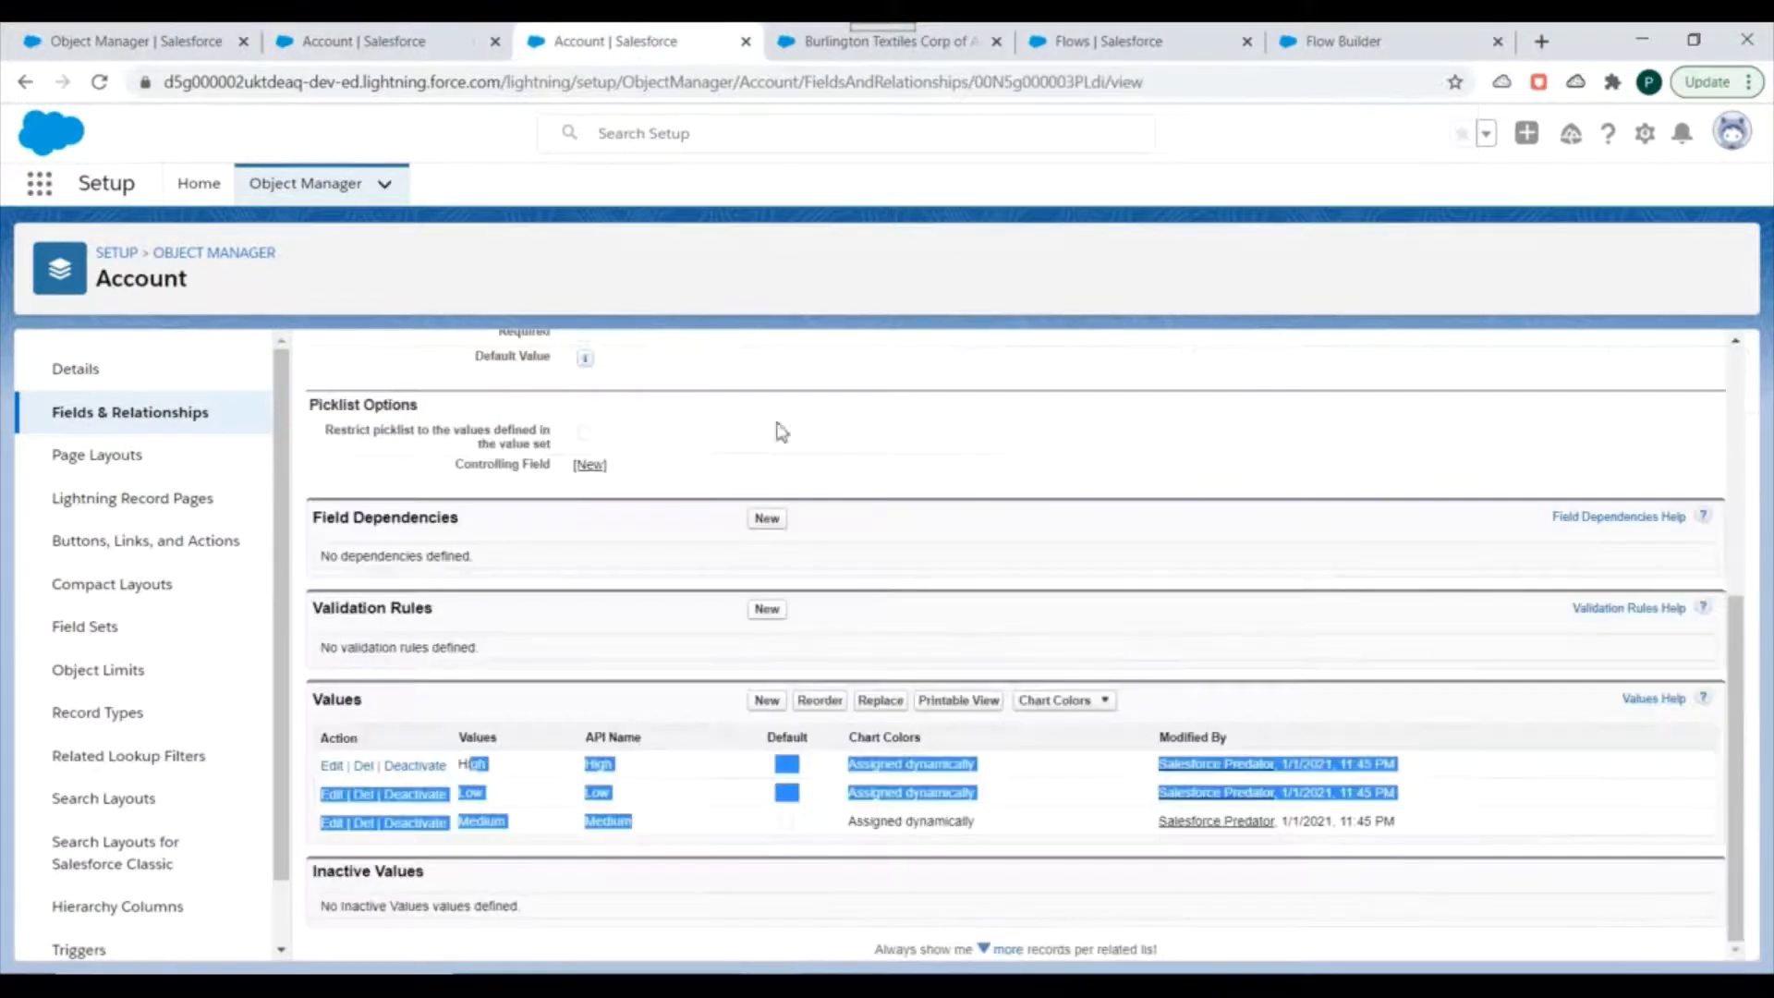
left_click(1645, 133)
left_click(1541, 194)
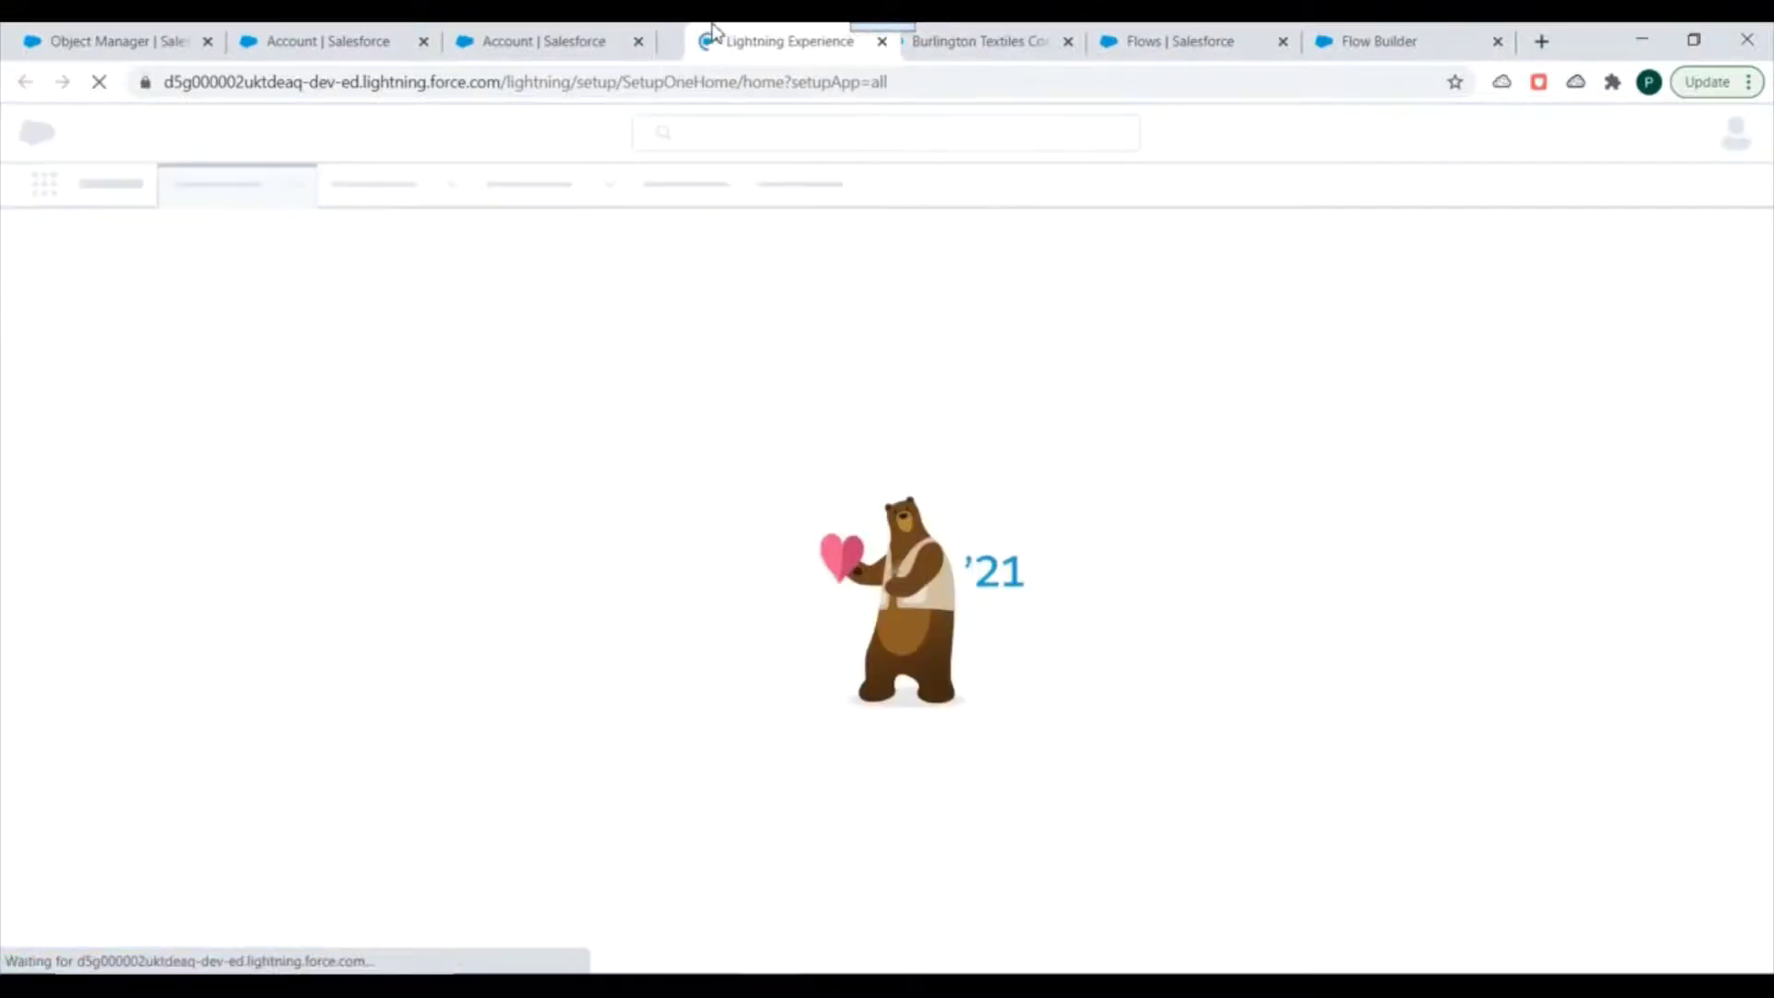
left_click_drag(681, 32, 964, 28)
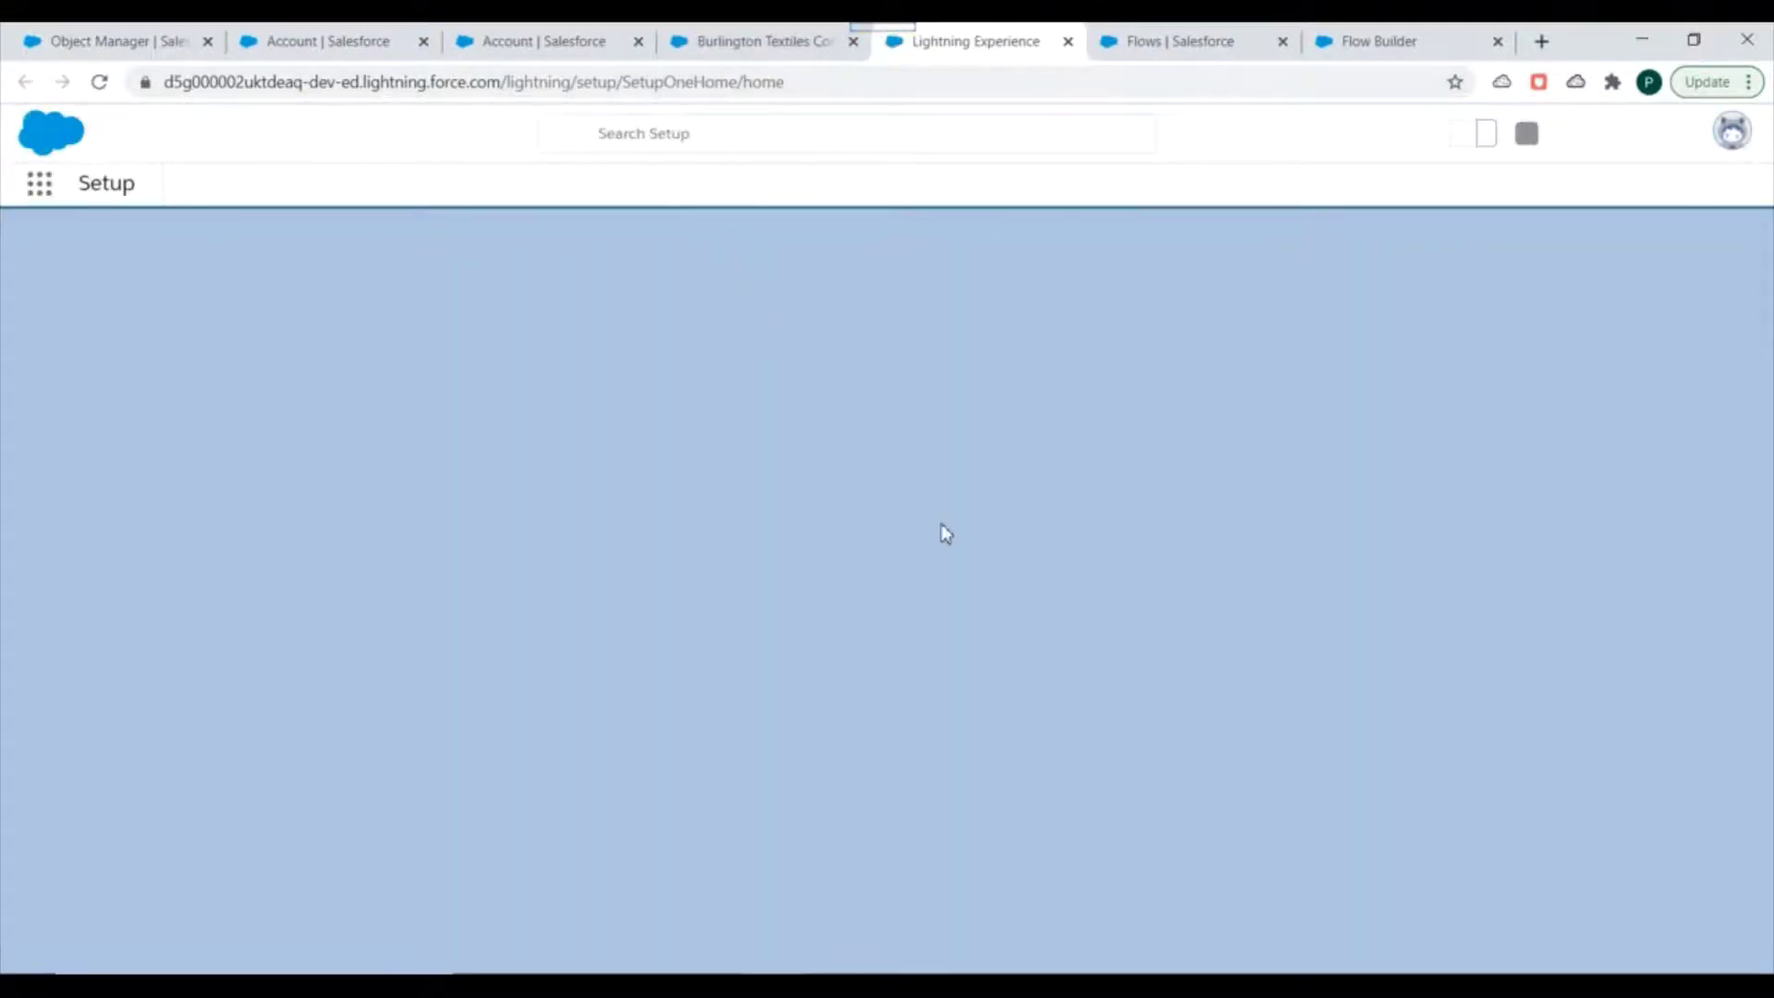
Search Setup for "process builder" and open Process Builder
left_click(117, 248)
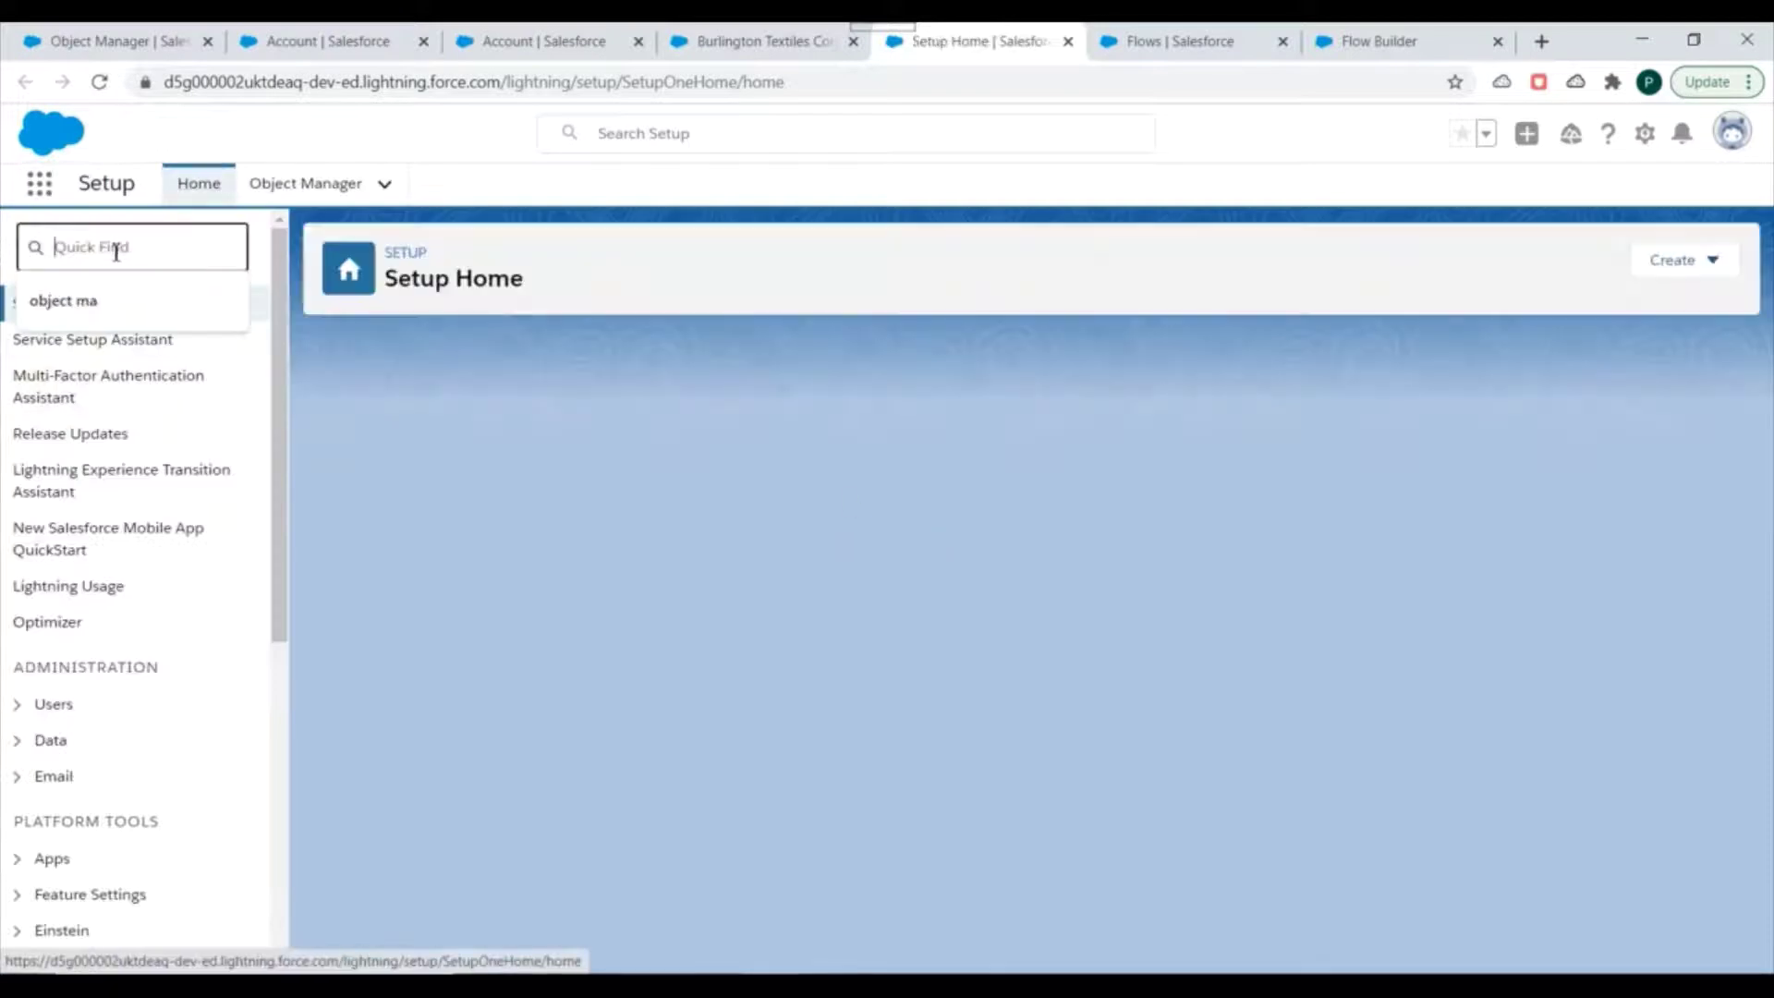
type("process")
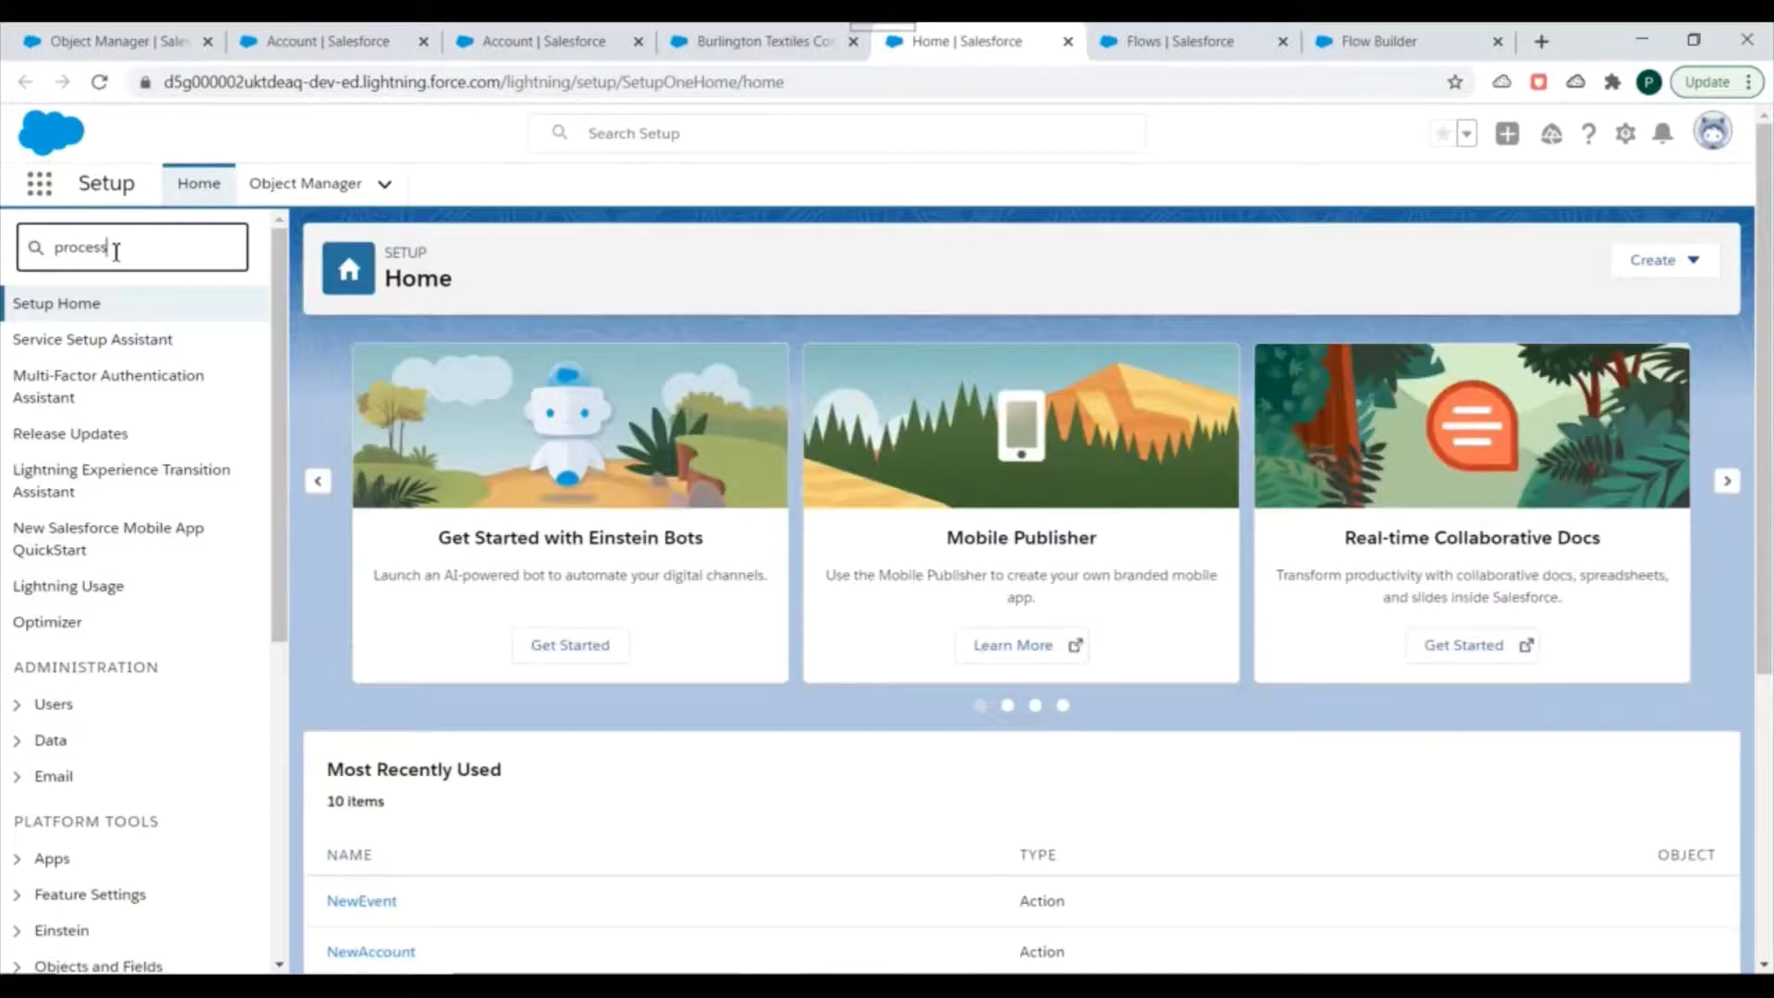
type(" builder")
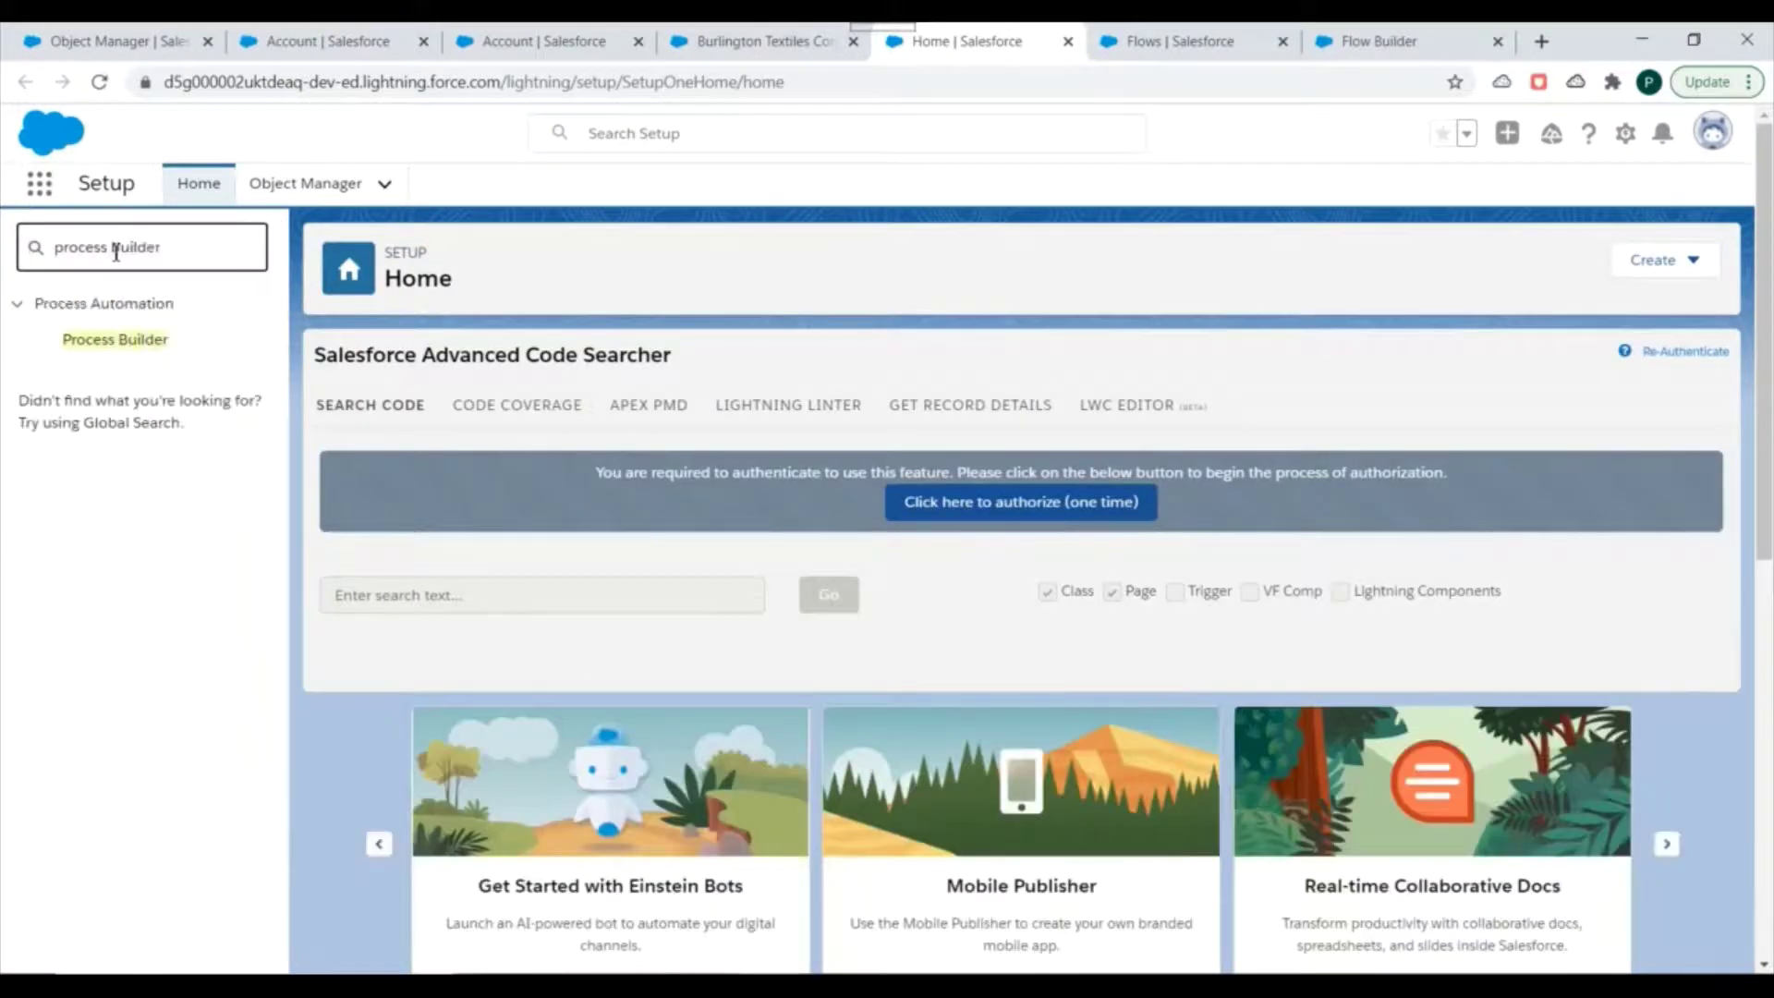
left_click(143, 342)
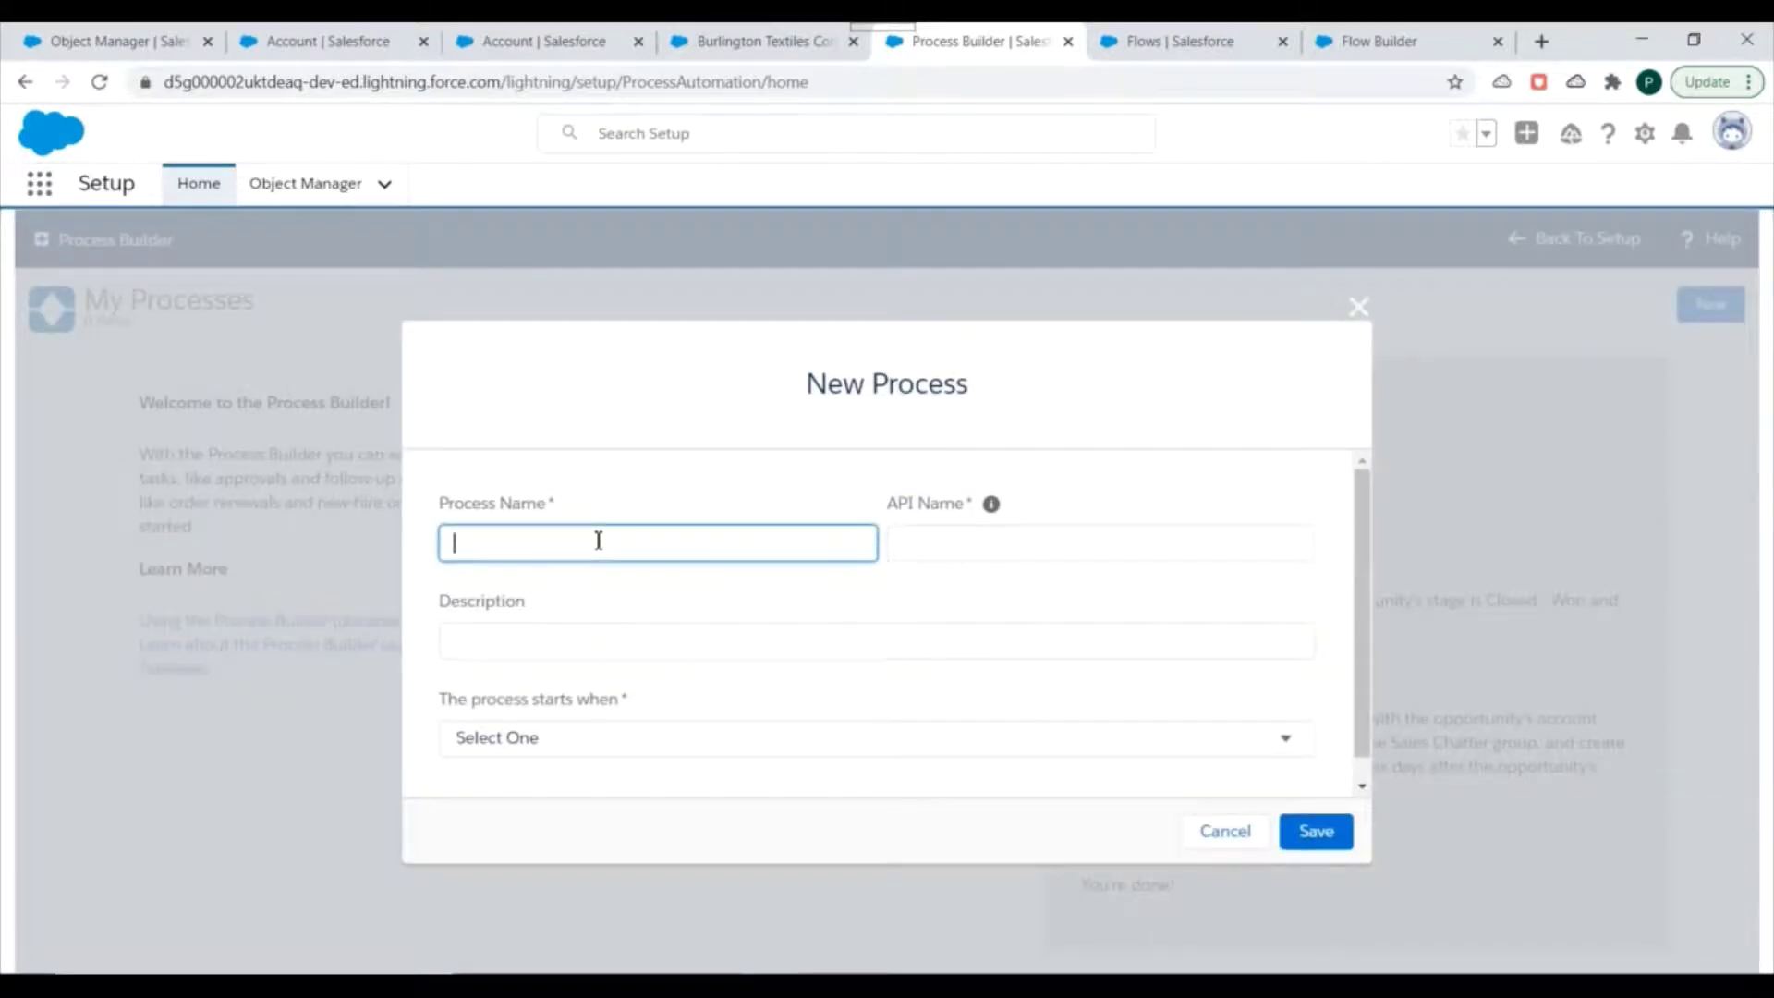
Create a new process named Update Account Priority that starts when a record changes, and save it
type("U")
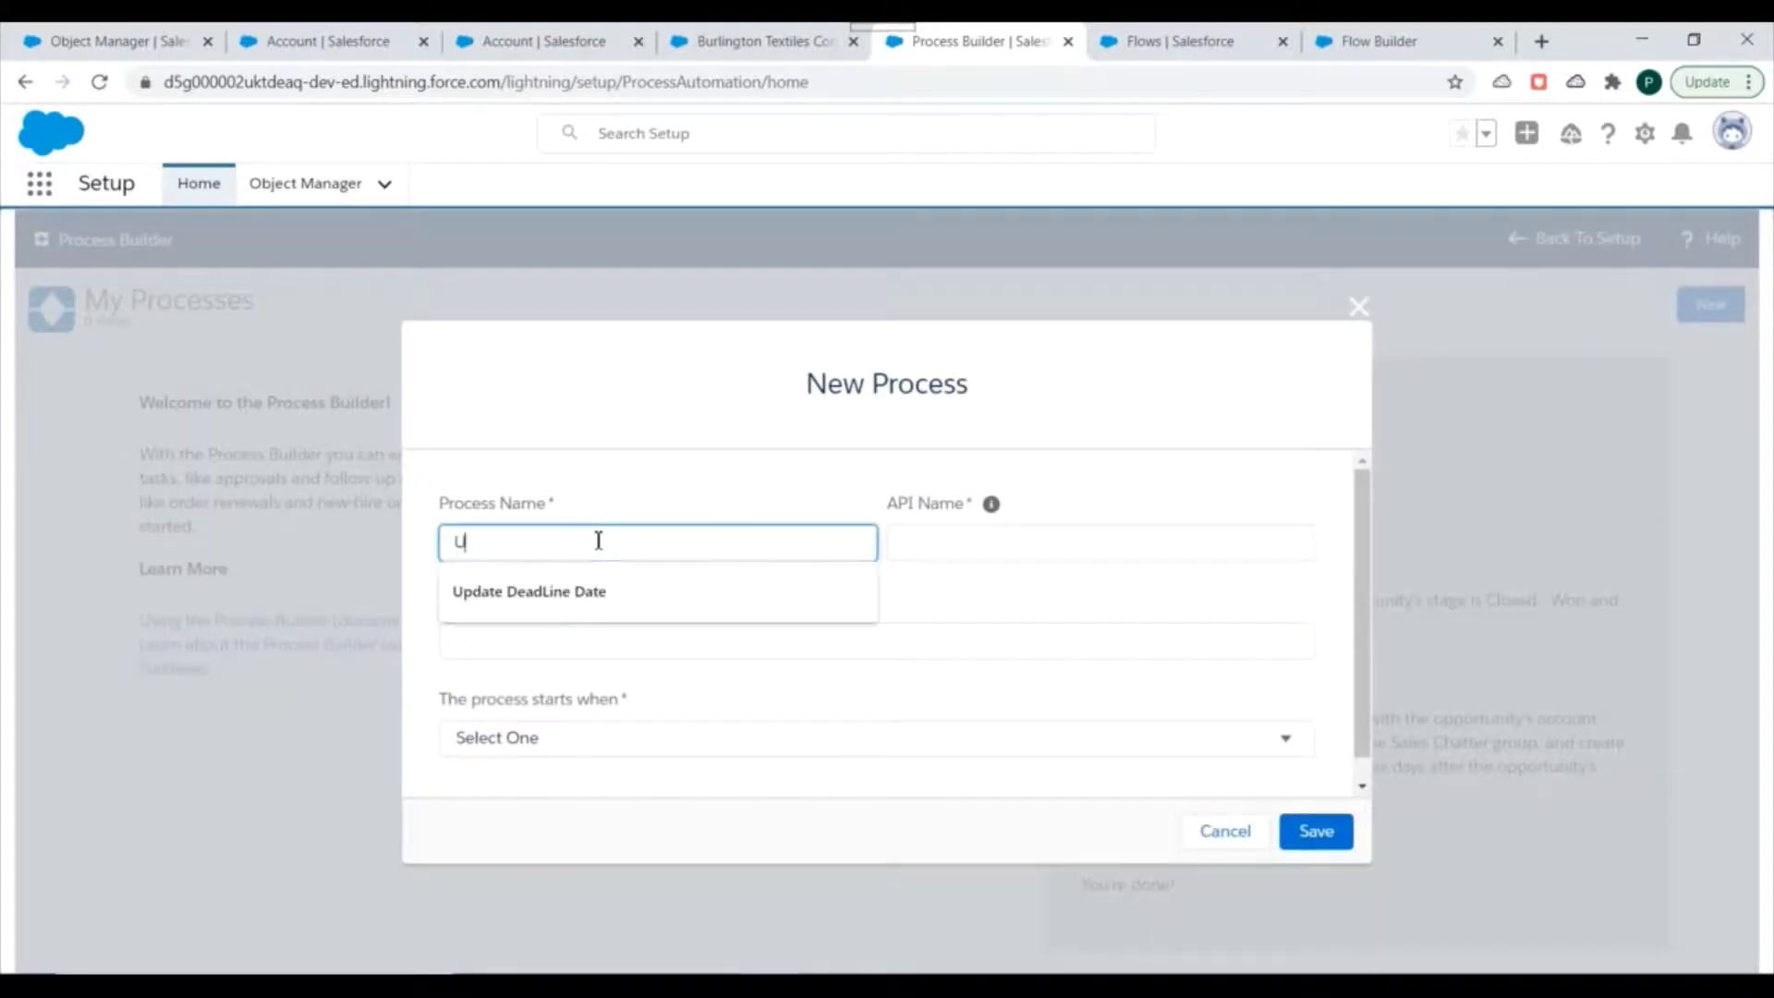
type("pdate Account Priority")
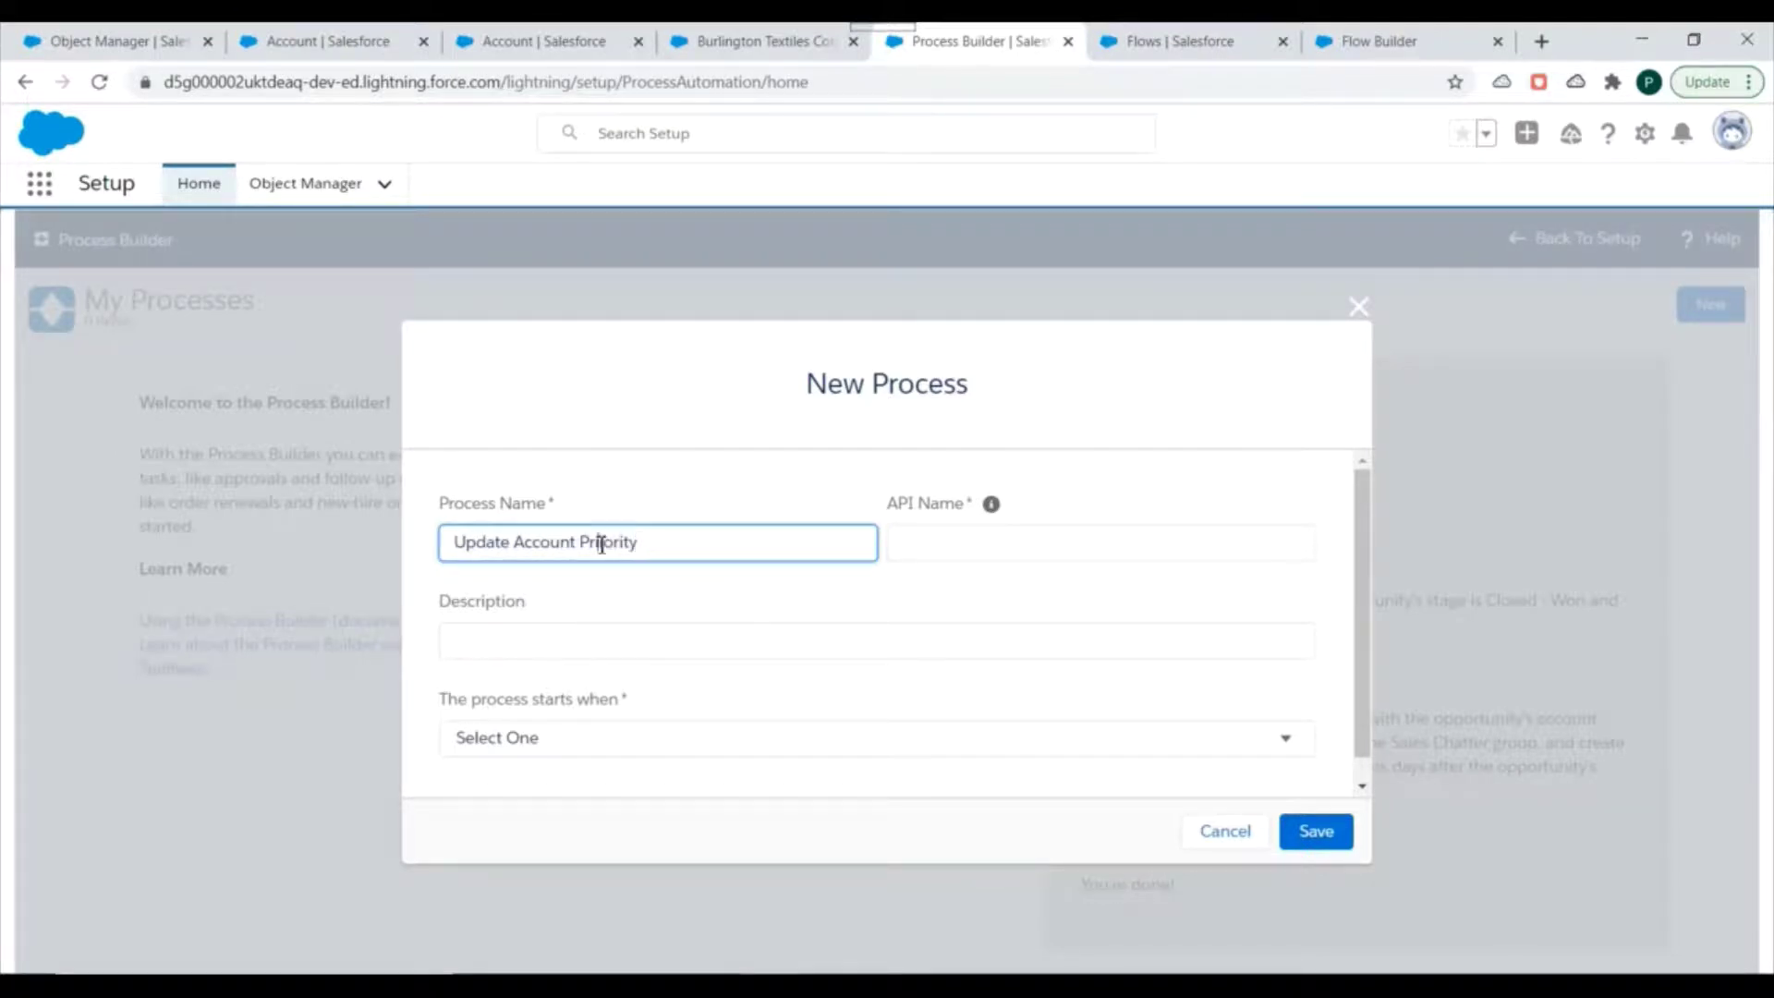
left_click(591, 645)
scroll(568, 703, "down", 1)
left_click(575, 721)
left_click(574, 765)
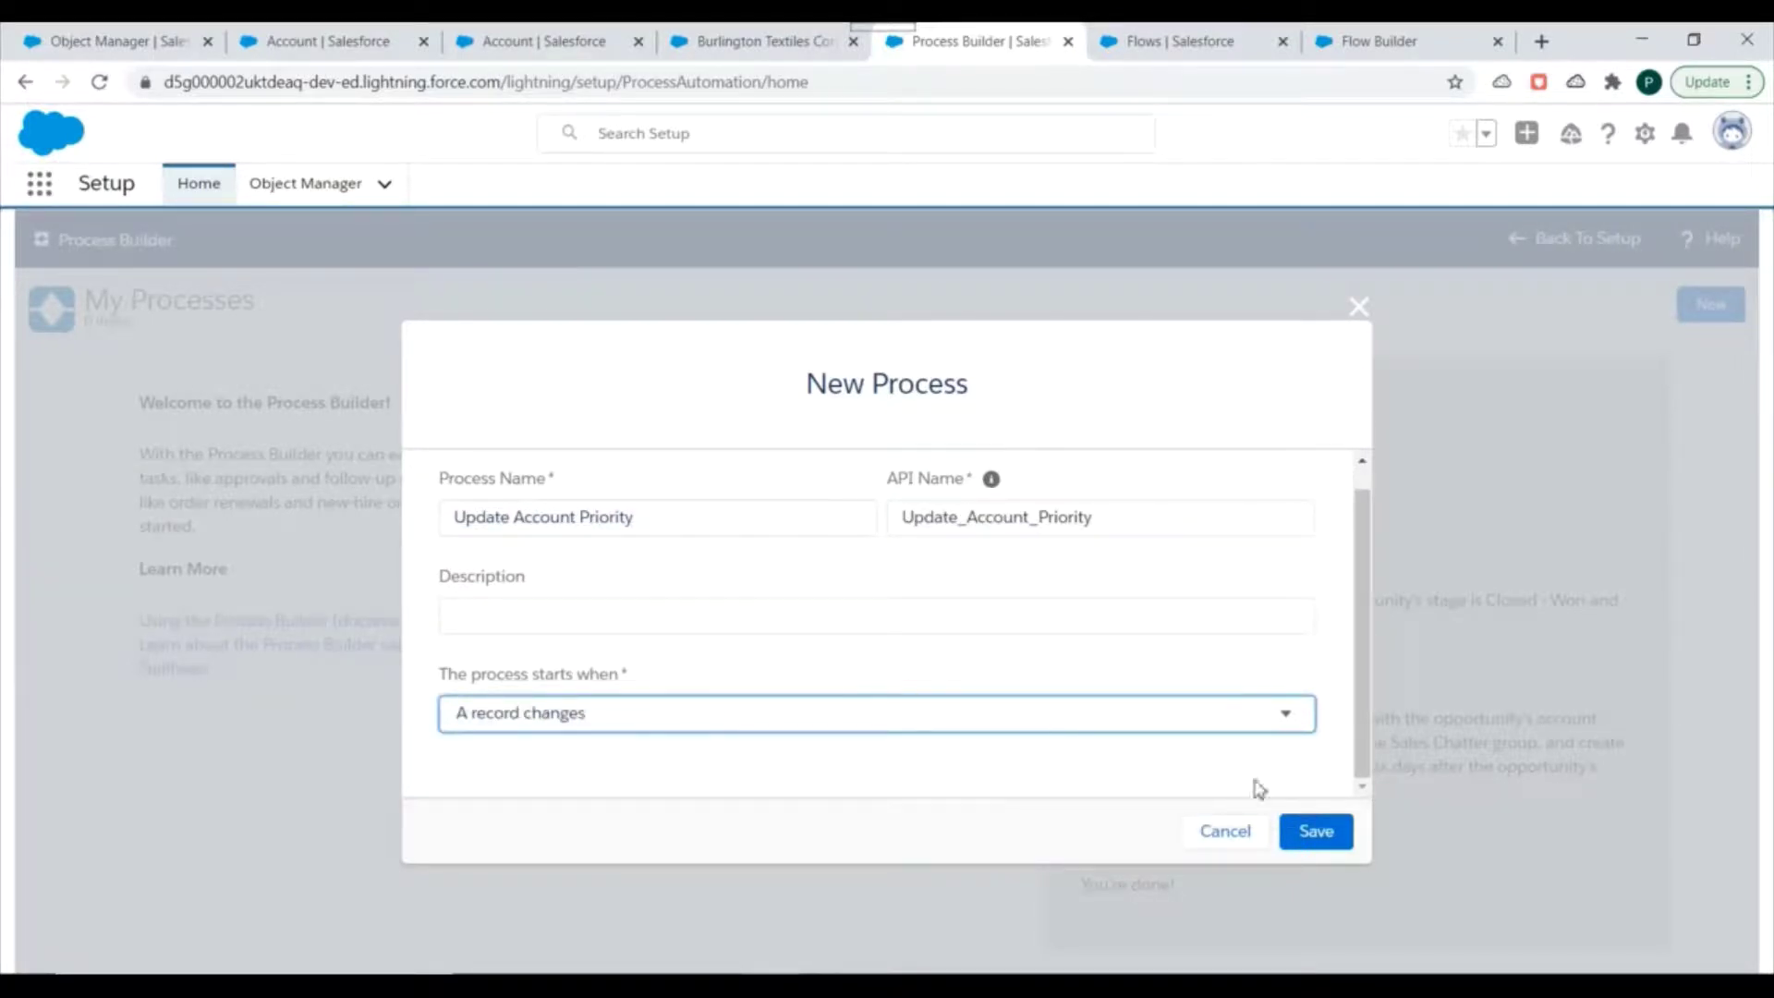
left_click(1317, 832)
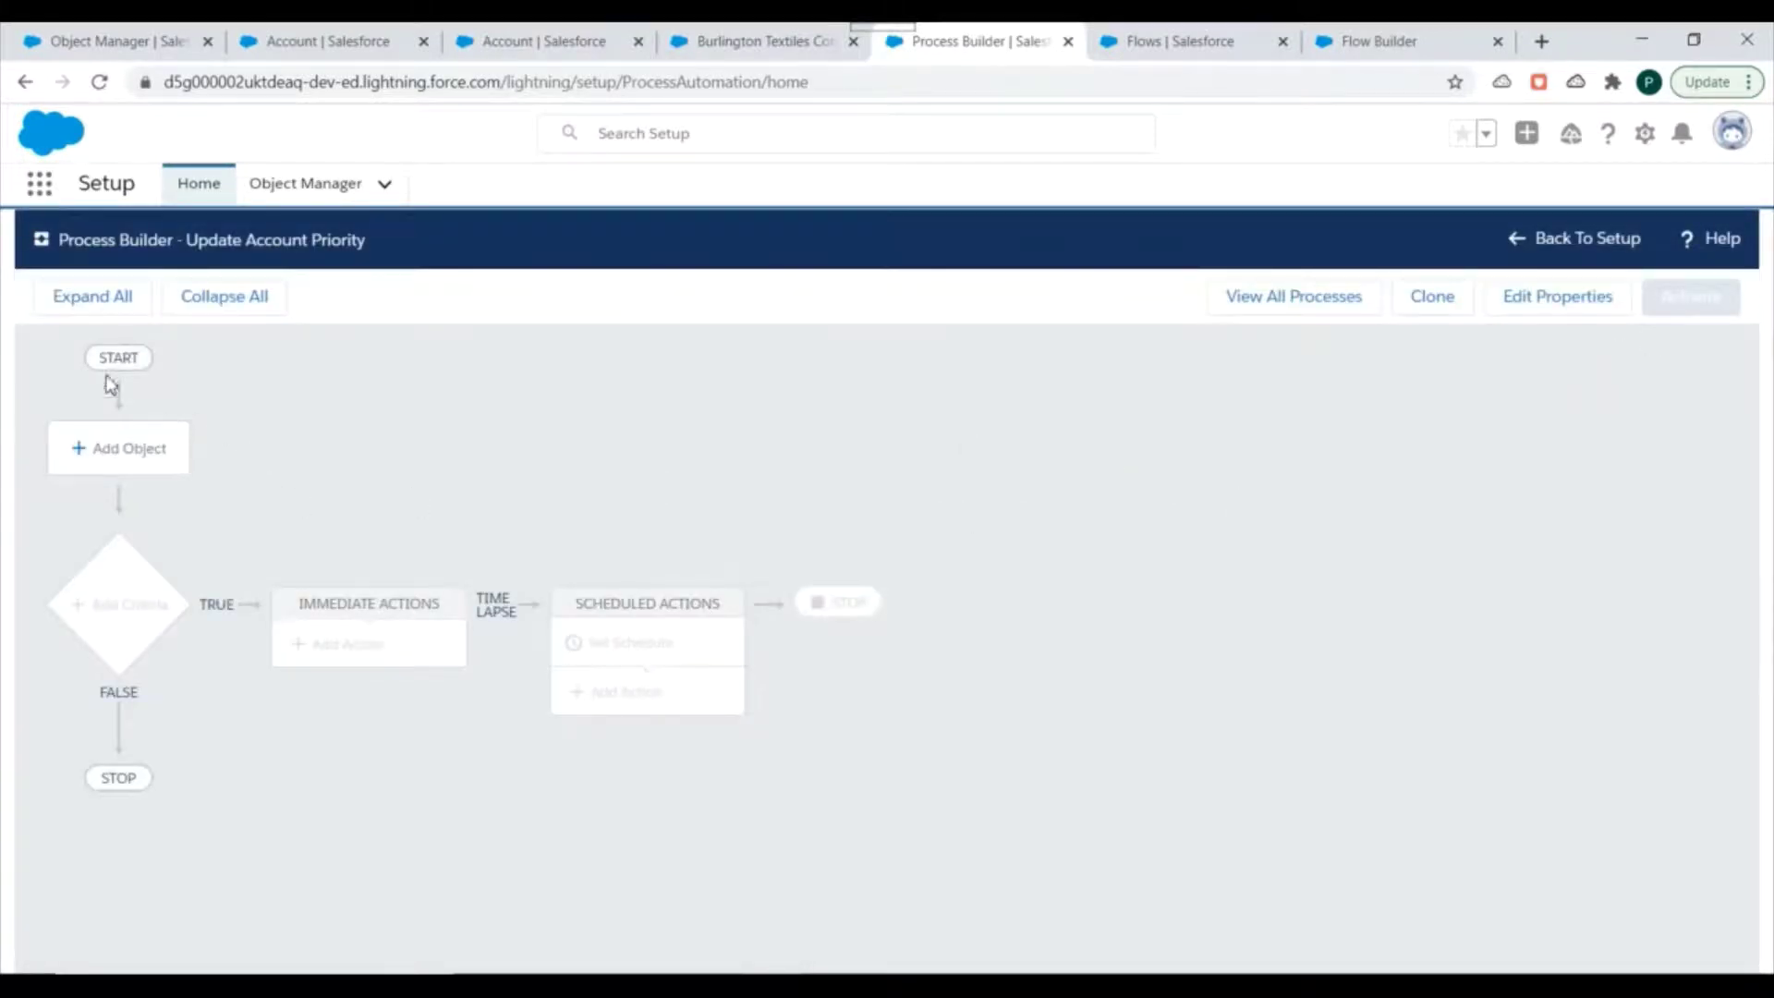
Add Account as the process object, start the process when a record is created or edited, and save
left_click(97, 453)
left_click(1064, 468)
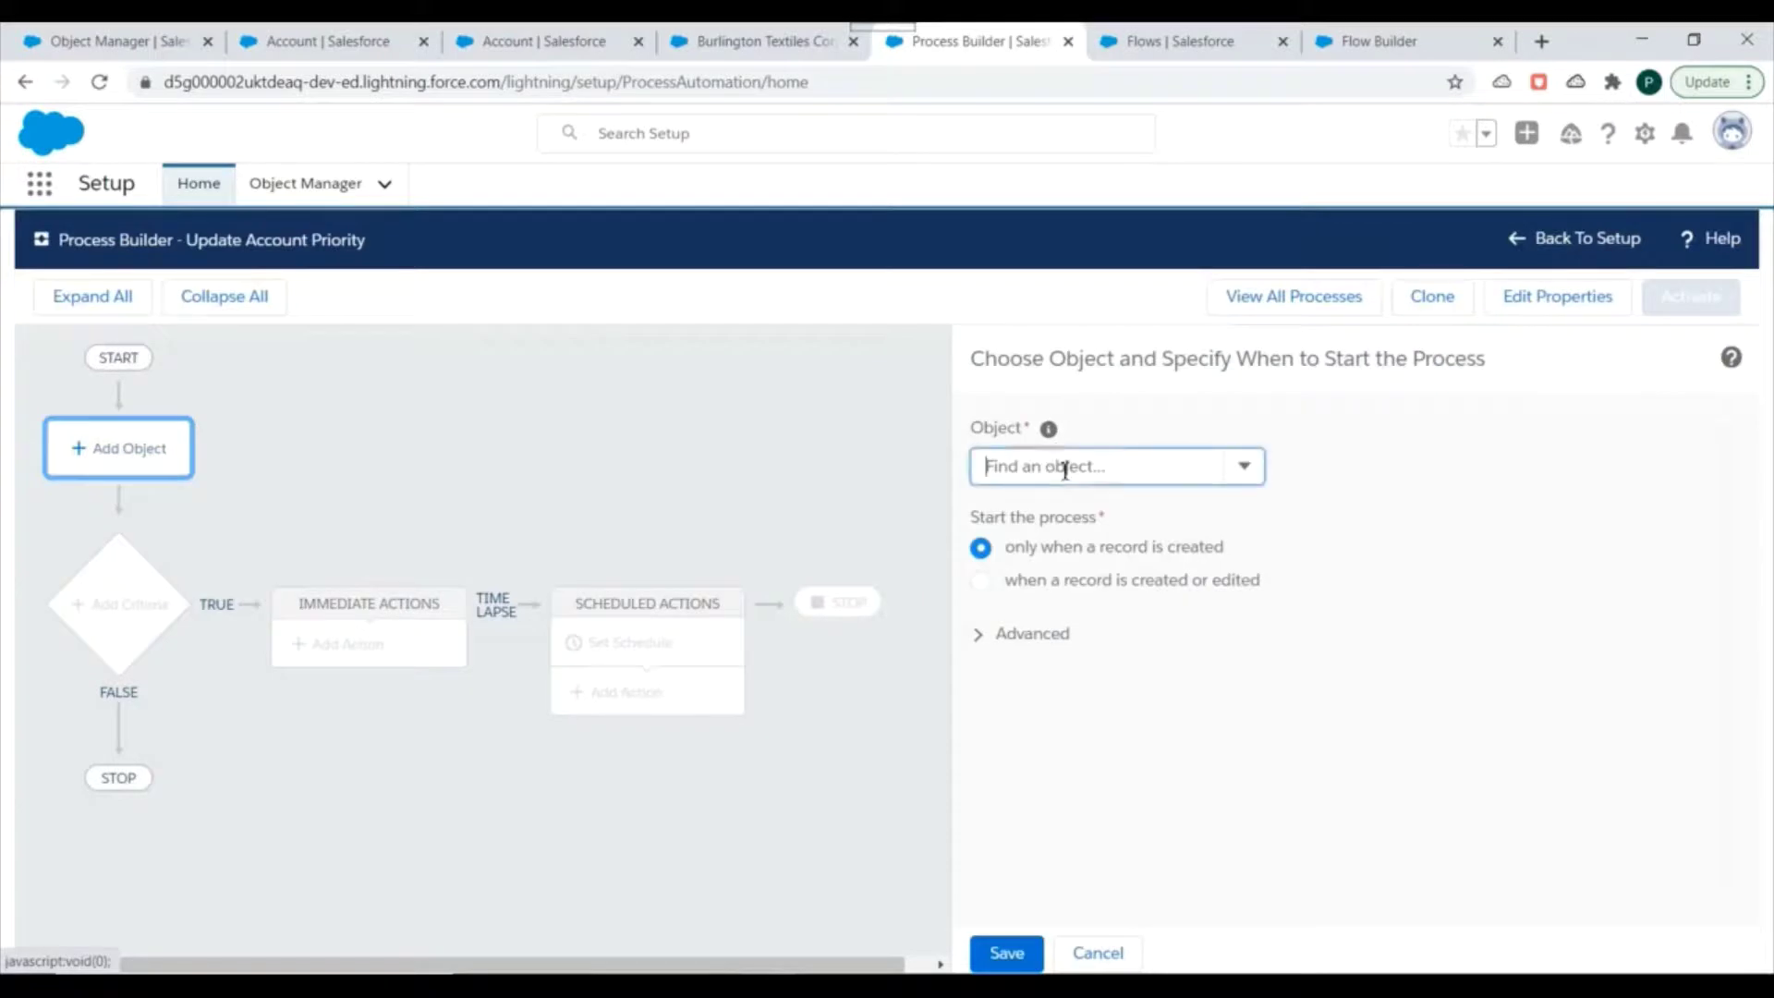
type("accoun")
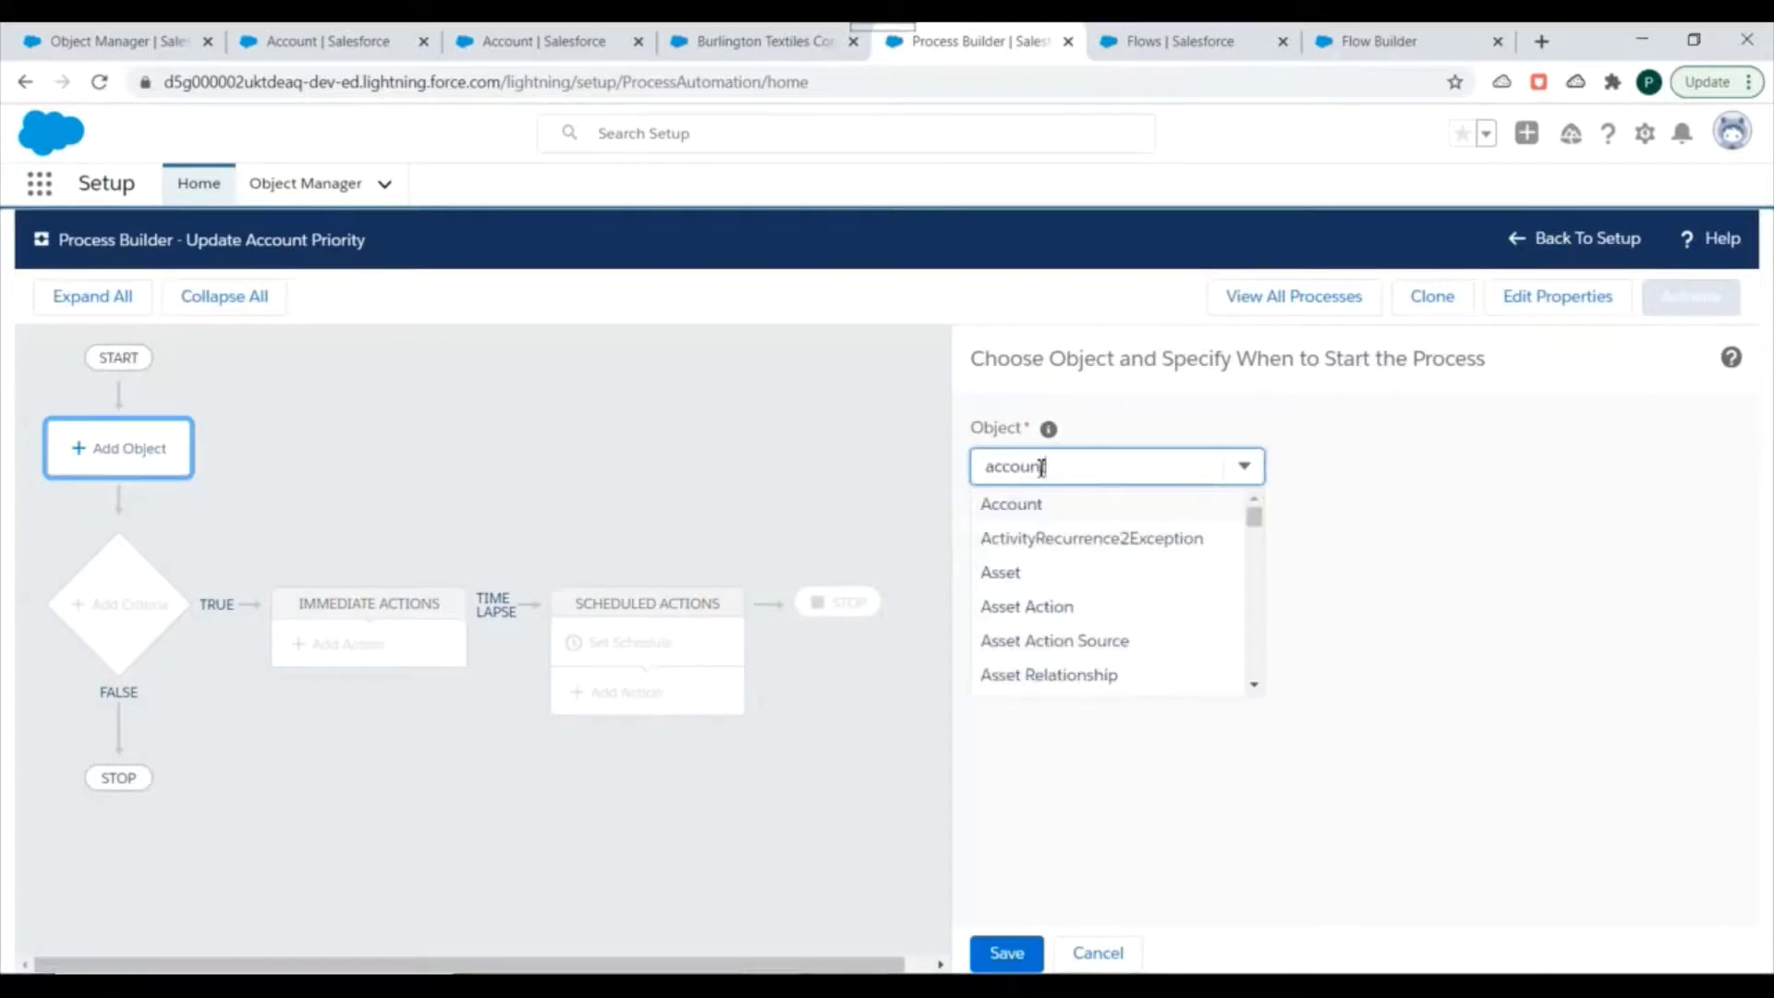
type("t")
left_click(1014, 504)
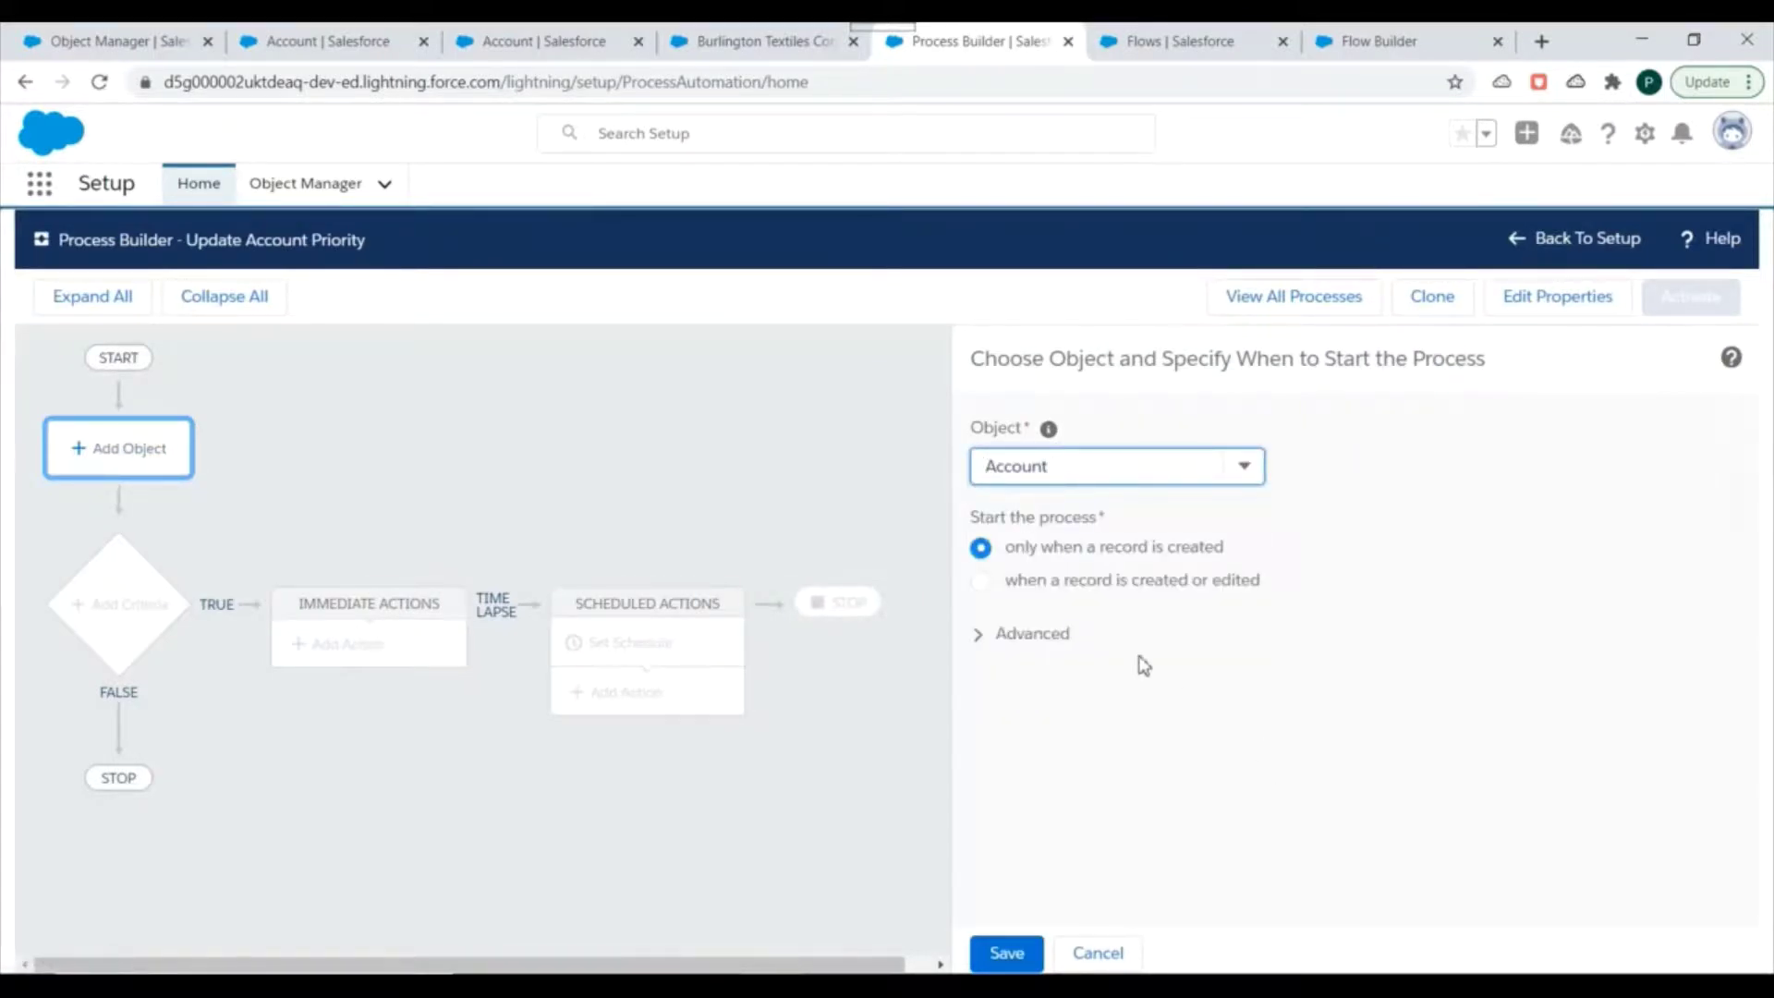
left_click(1080, 585)
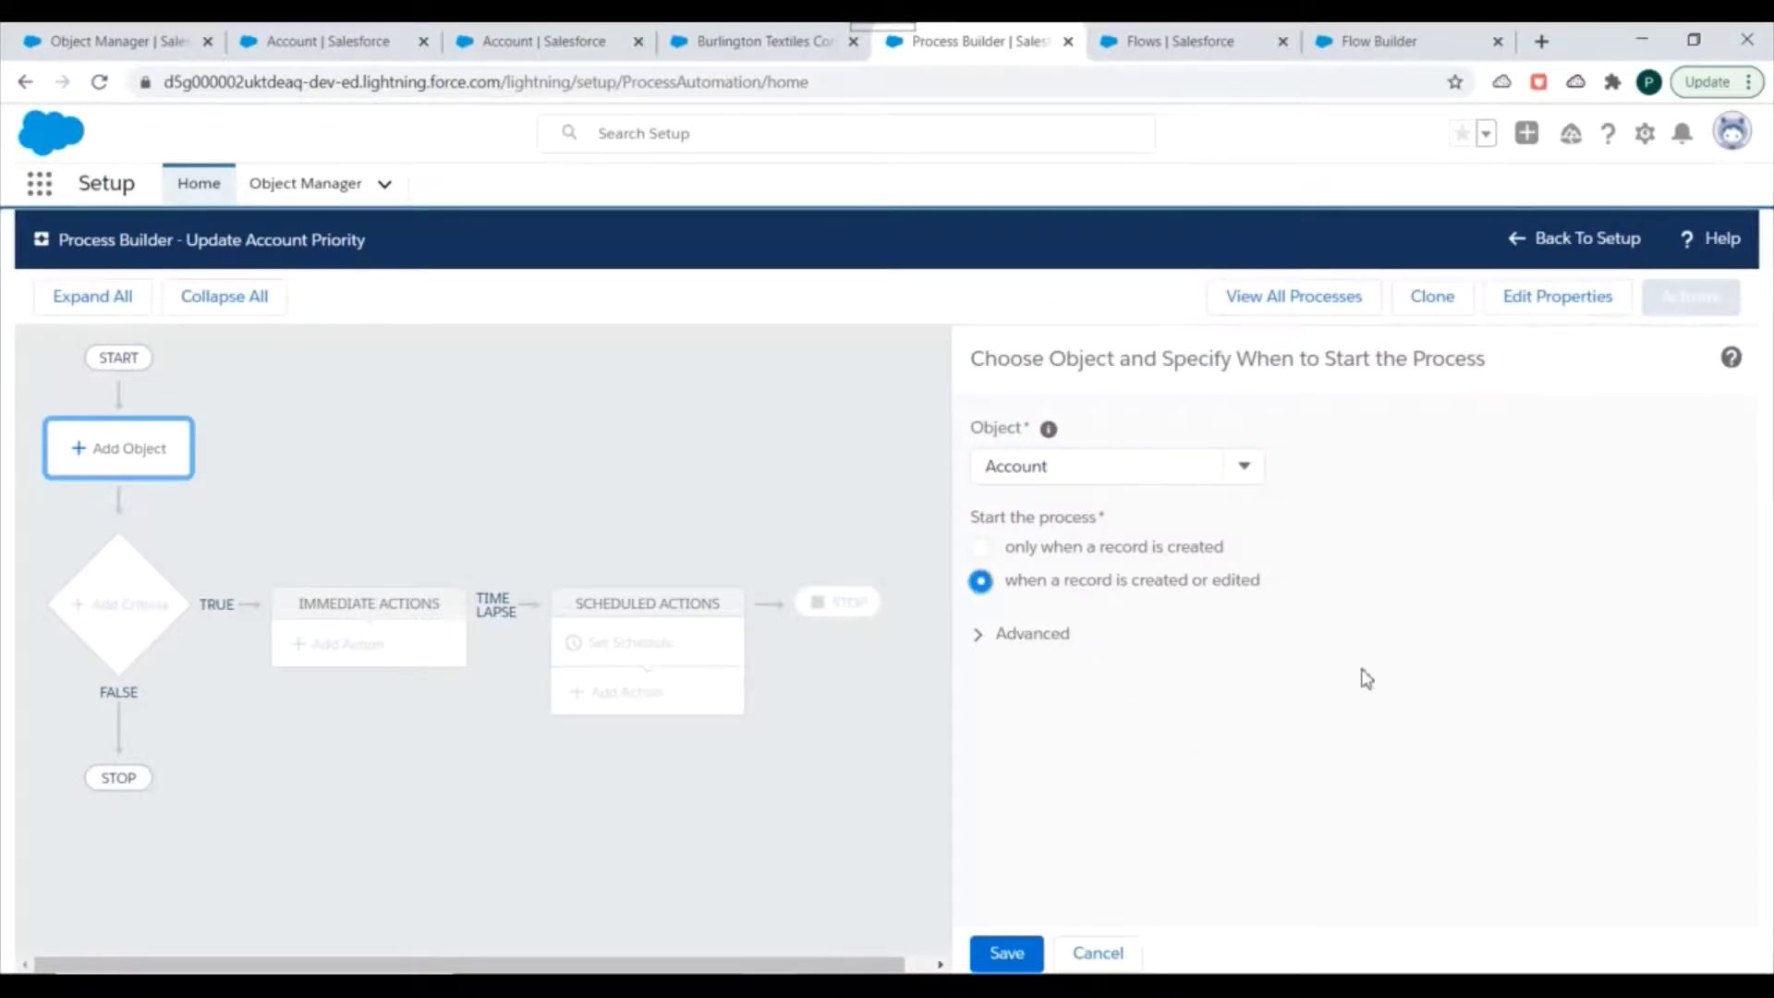
left_click(1006, 952)
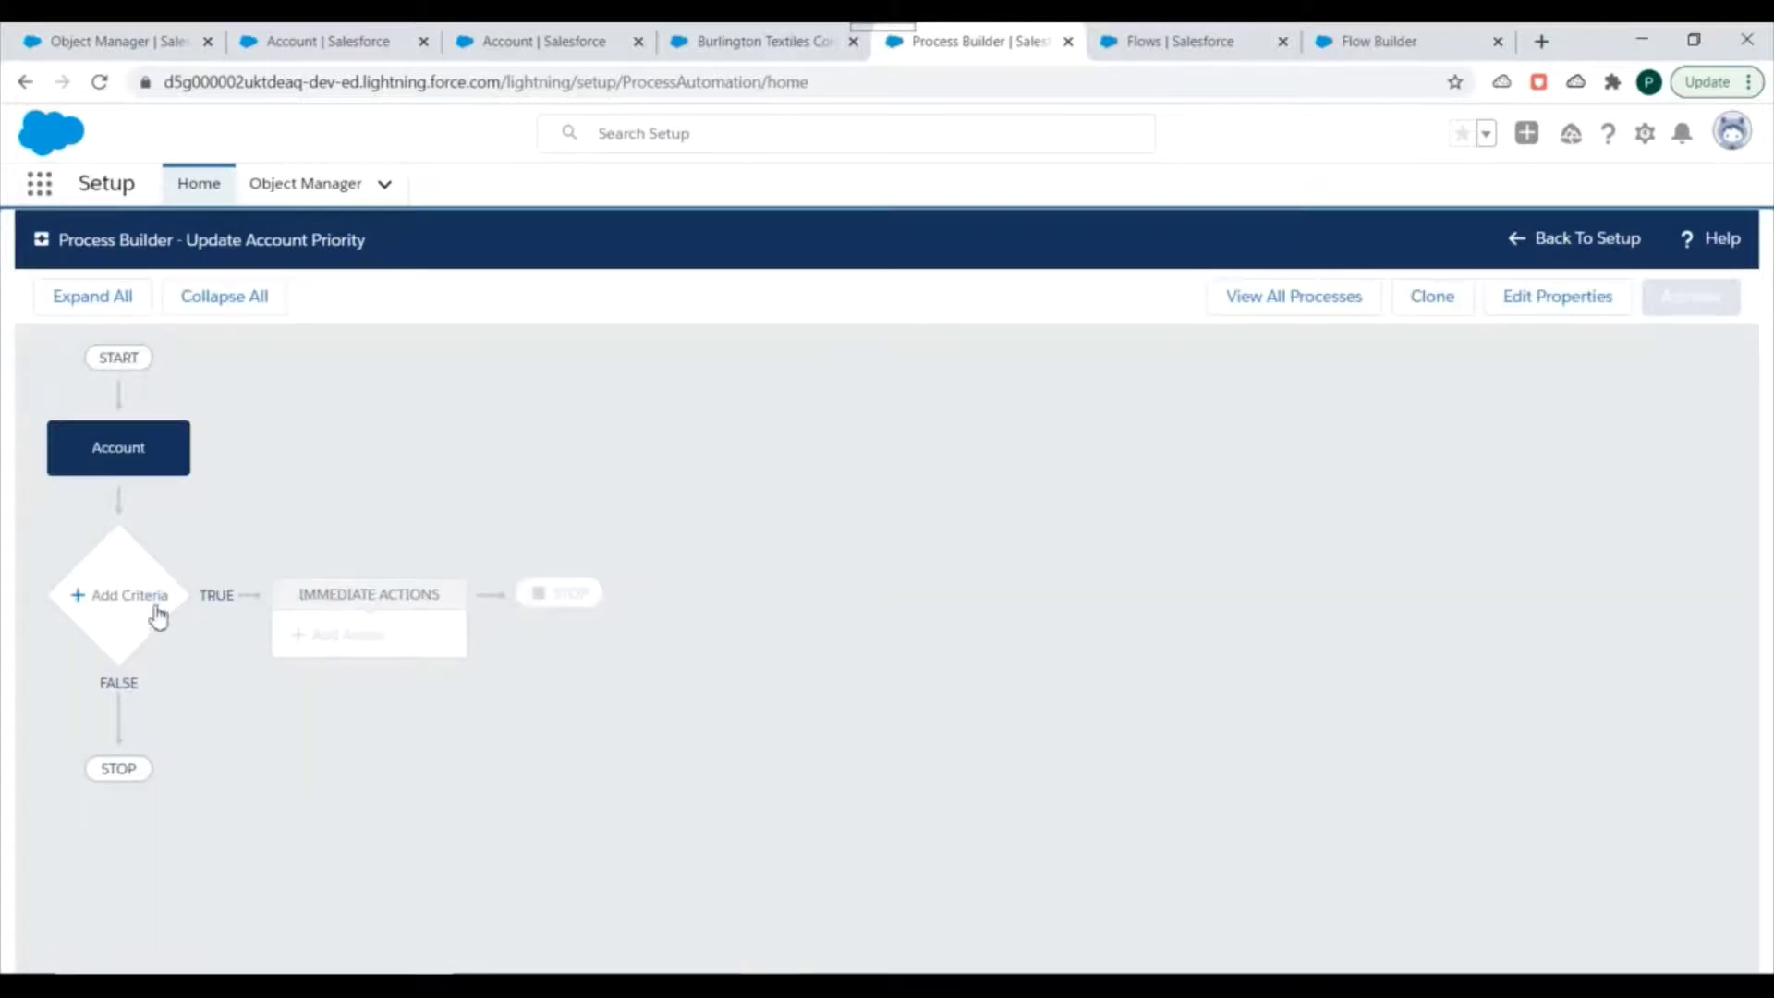
Add a criteria node to the process and name it Priority Updated
left_click(130, 596)
left_click(927, 465)
scroll(1292, 487, "down", 1)
scroll(1292, 487, "down", 1)
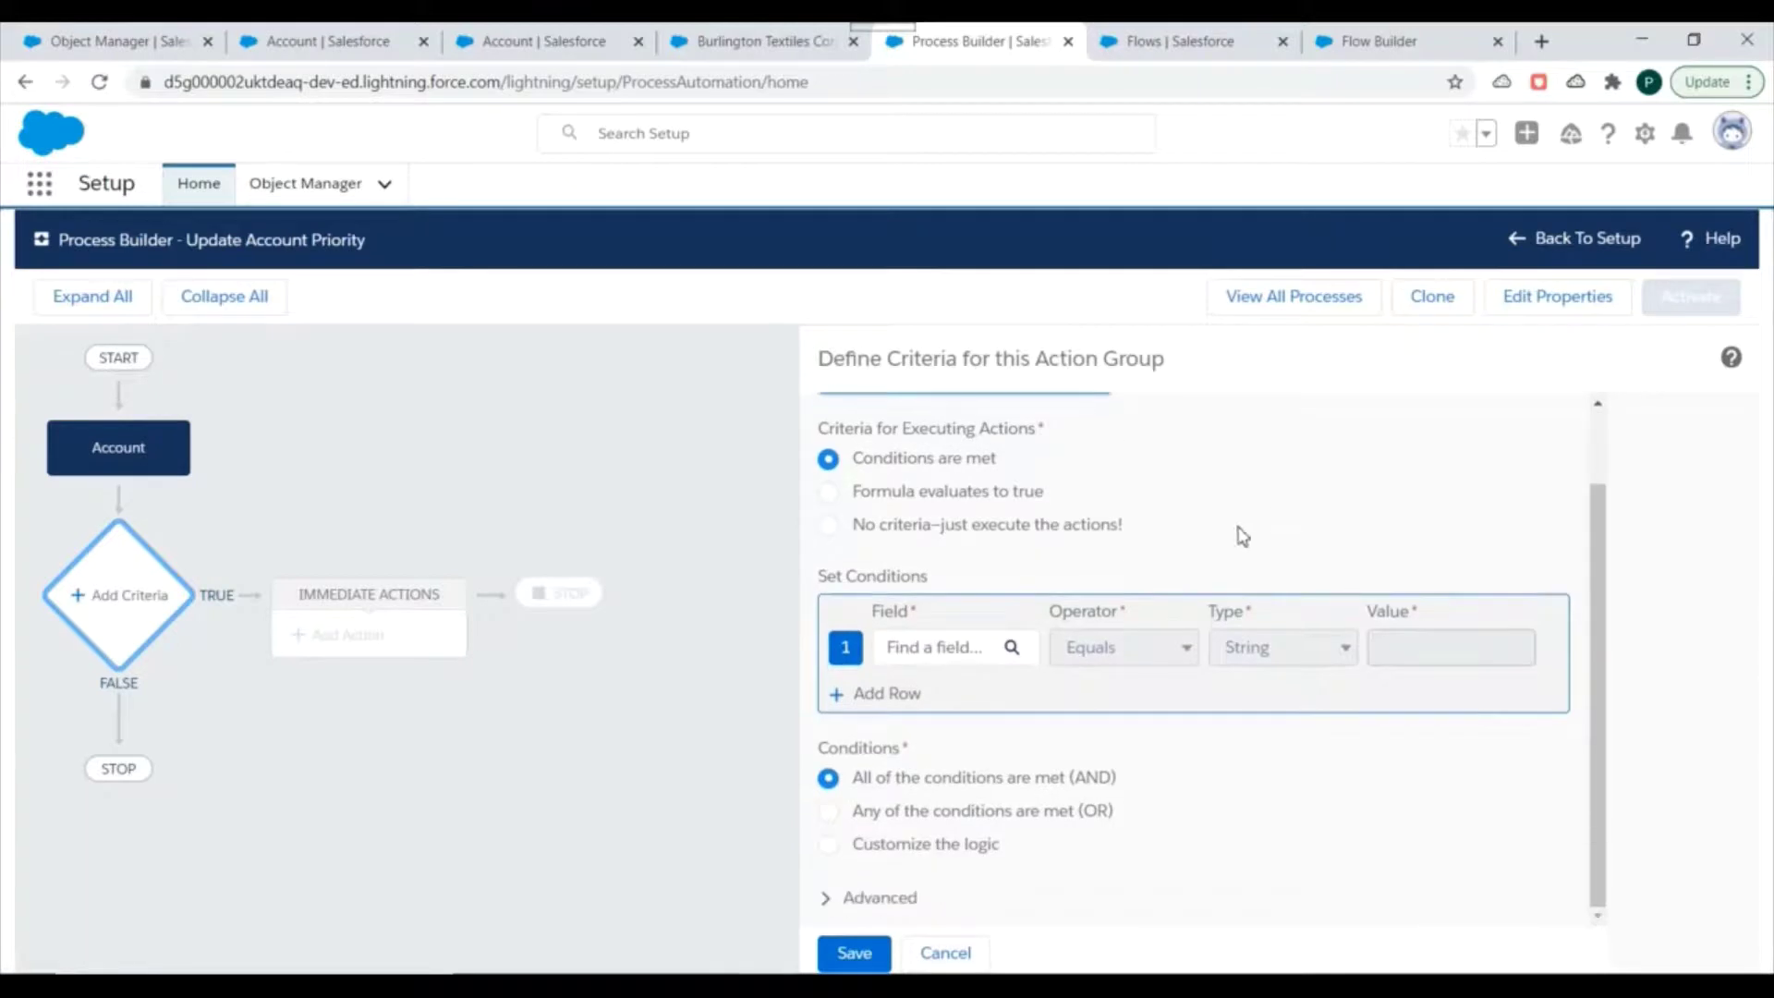
scroll(1243, 536, "up", 2)
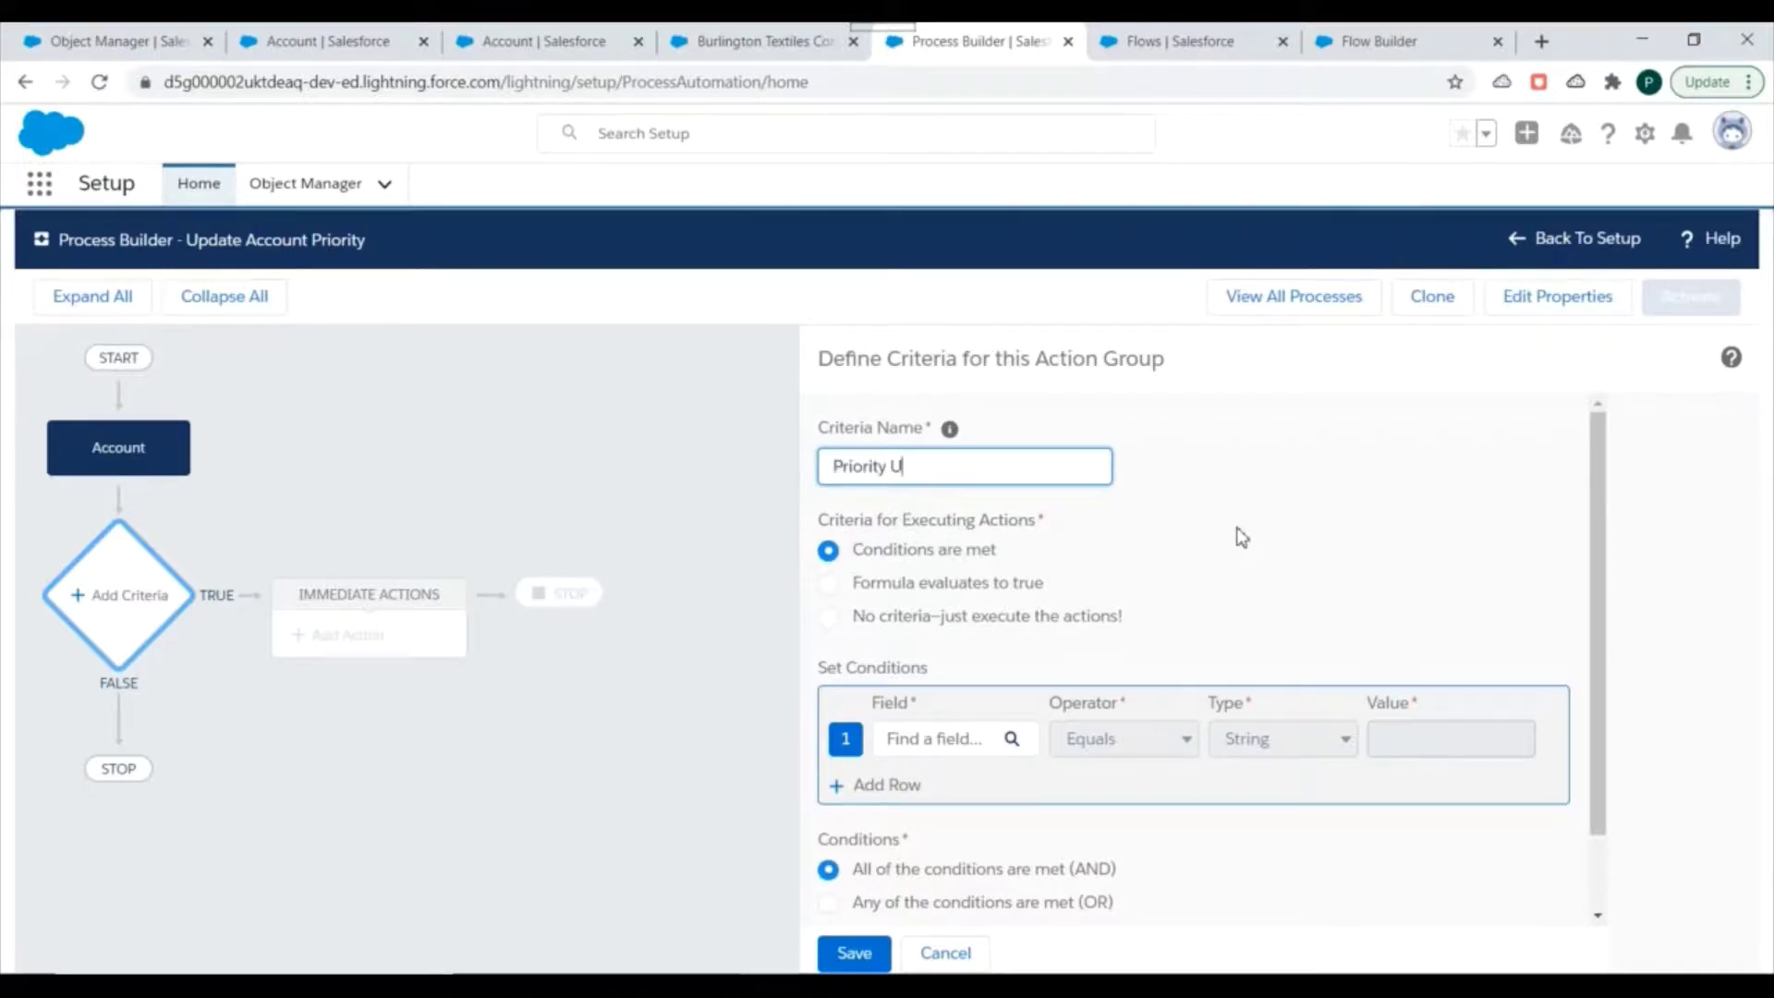
left_click(1254, 529)
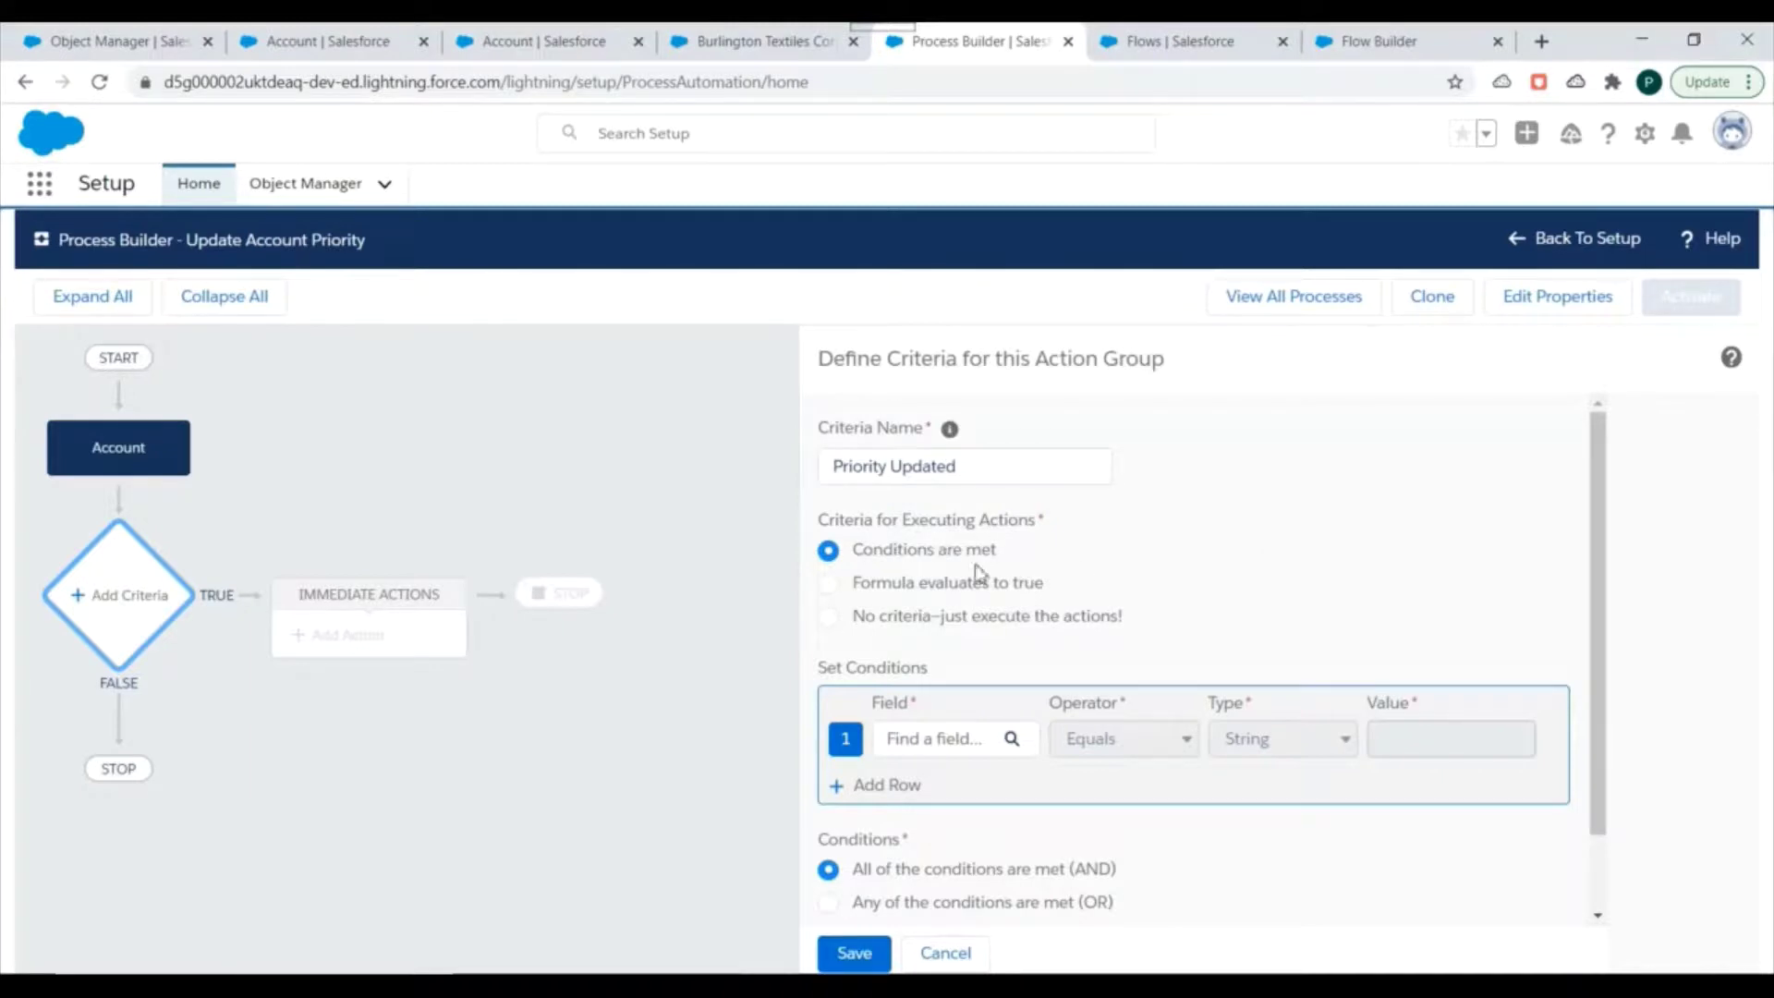
Define the first condition as the account's Customer Priority with the operator Is null and the value False
scroll(929, 647, "down", 1)
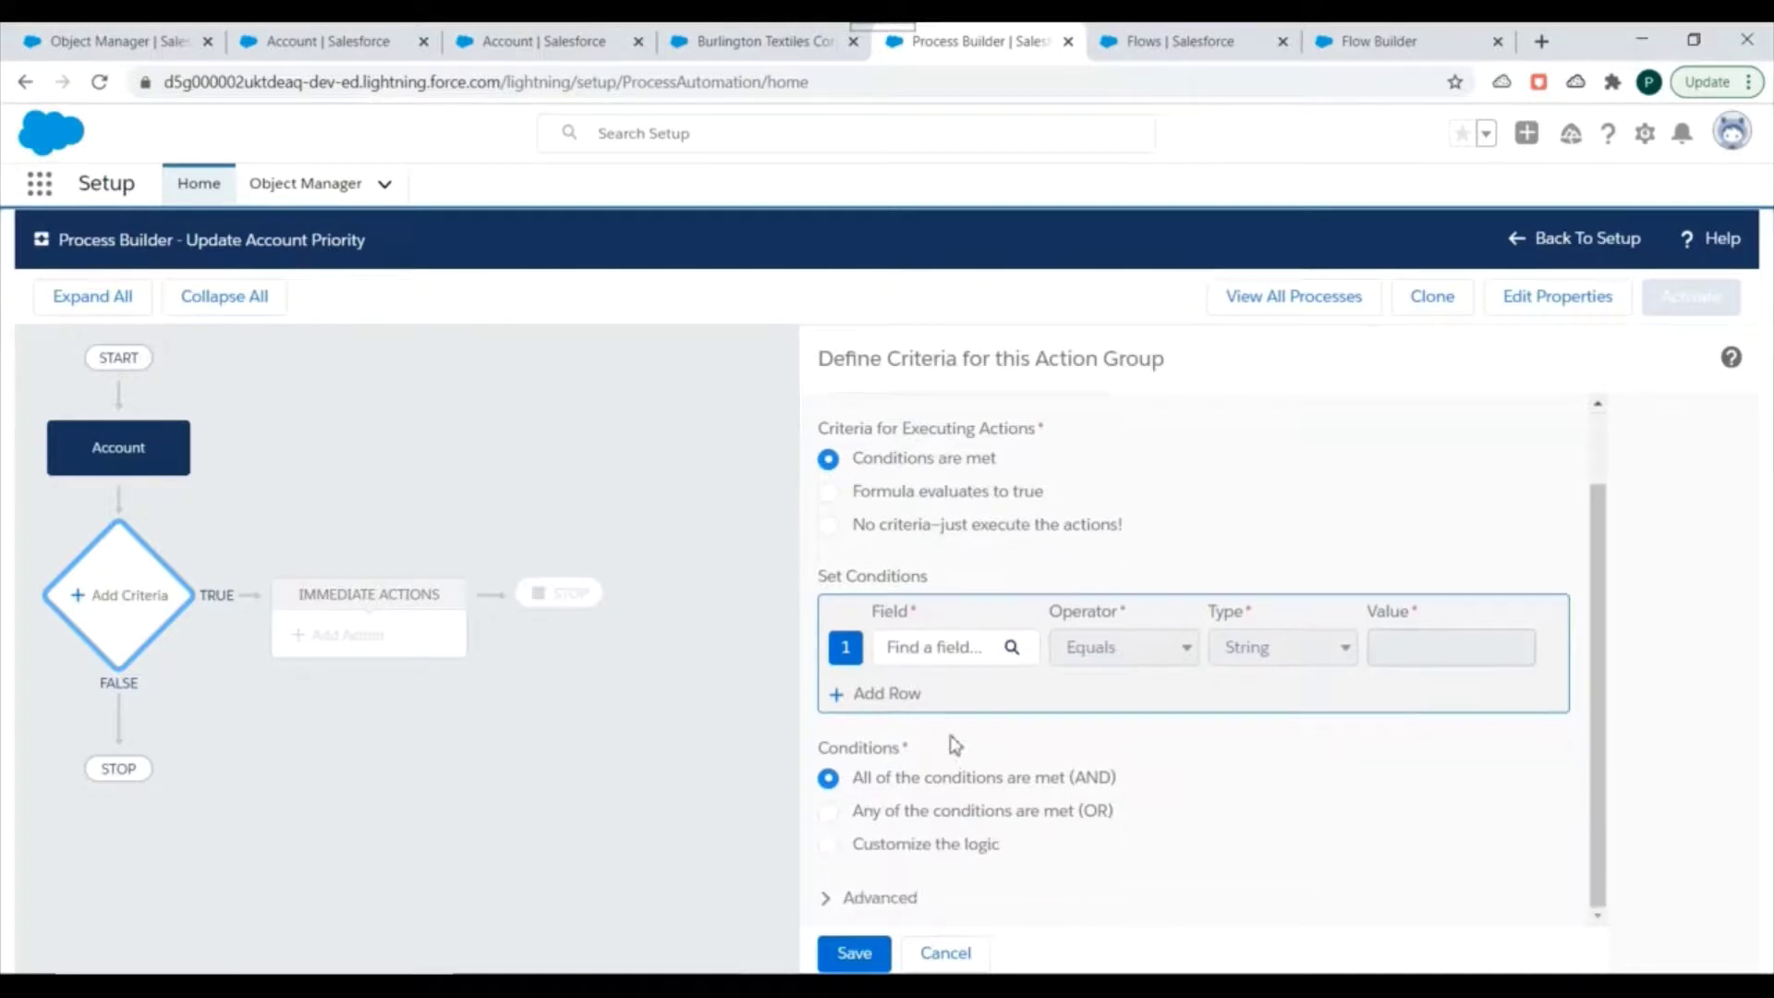
left_click(925, 648)
type("pr")
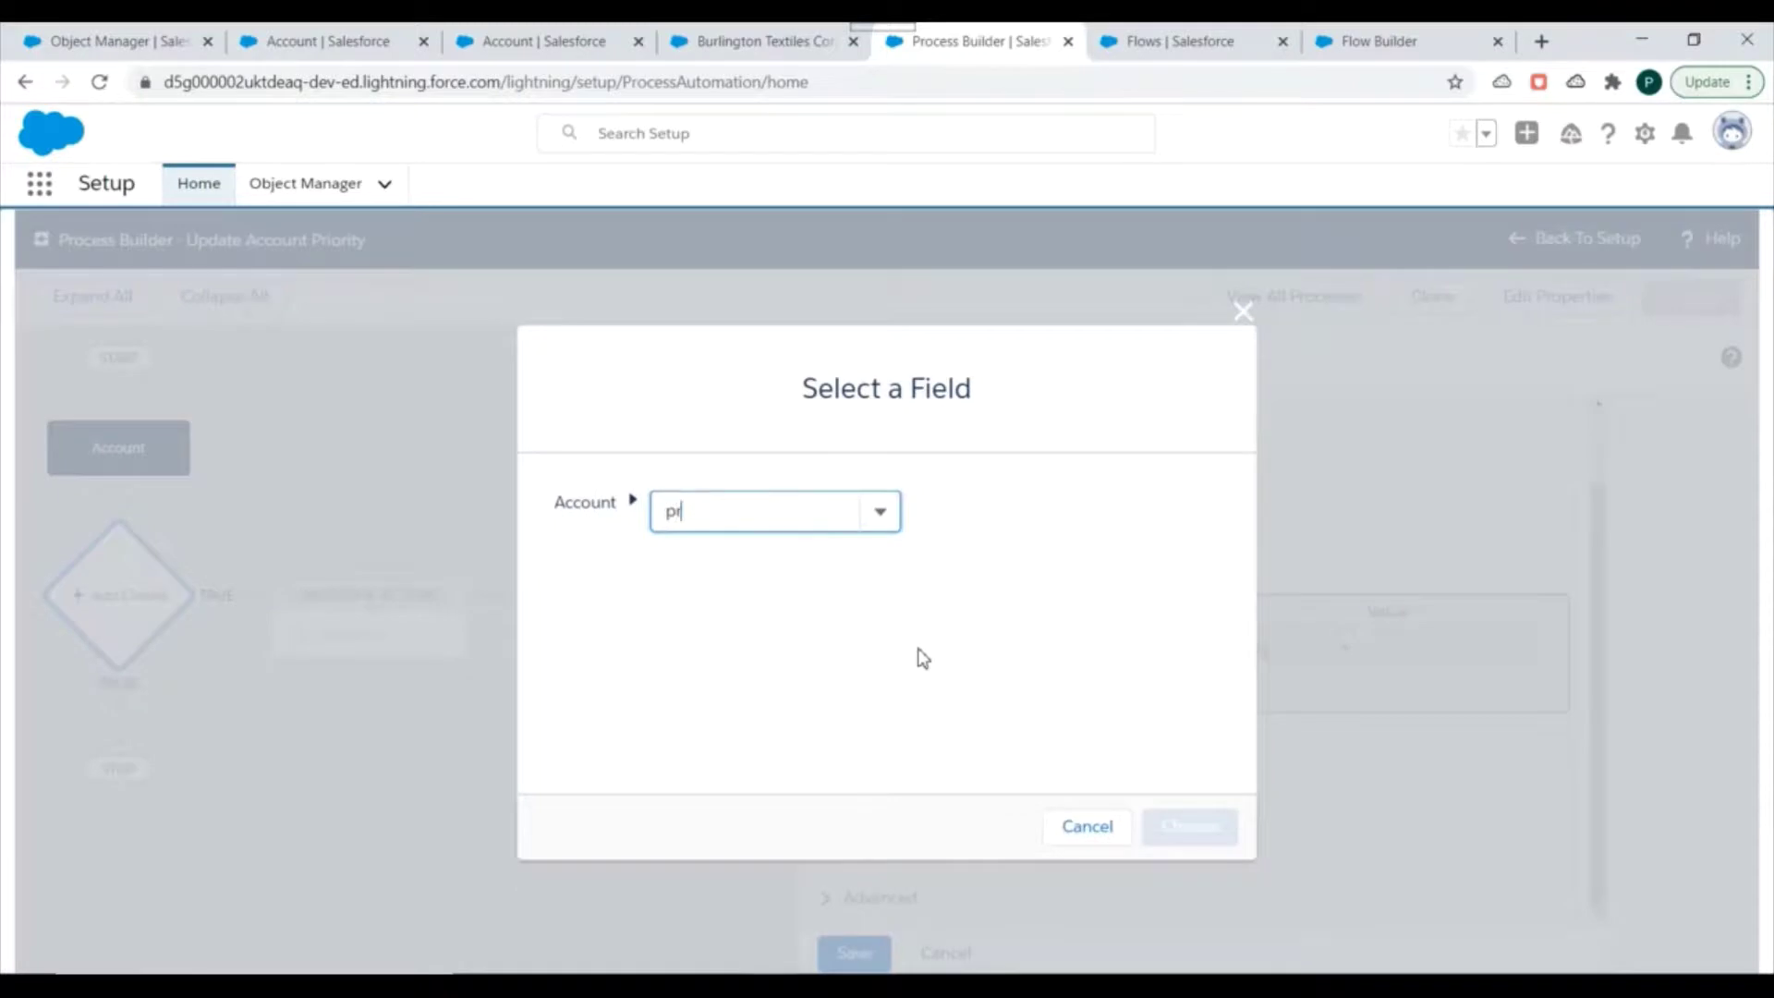
key("BackSpace")
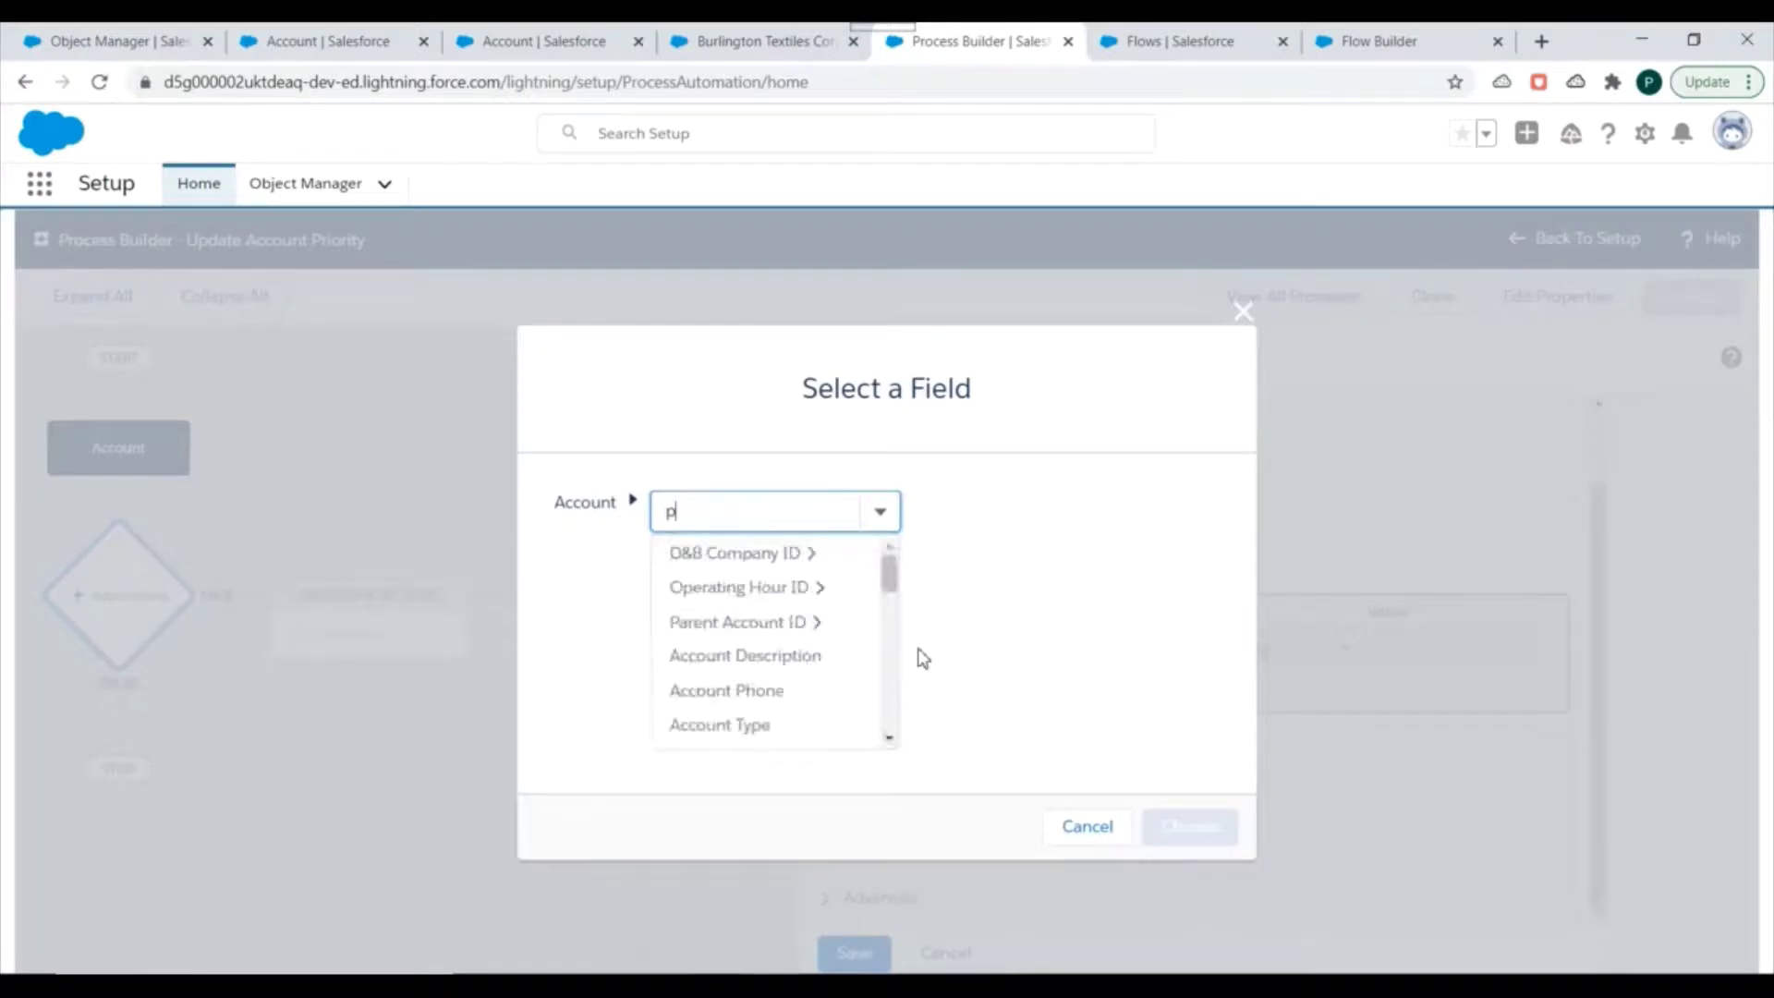
type("ri")
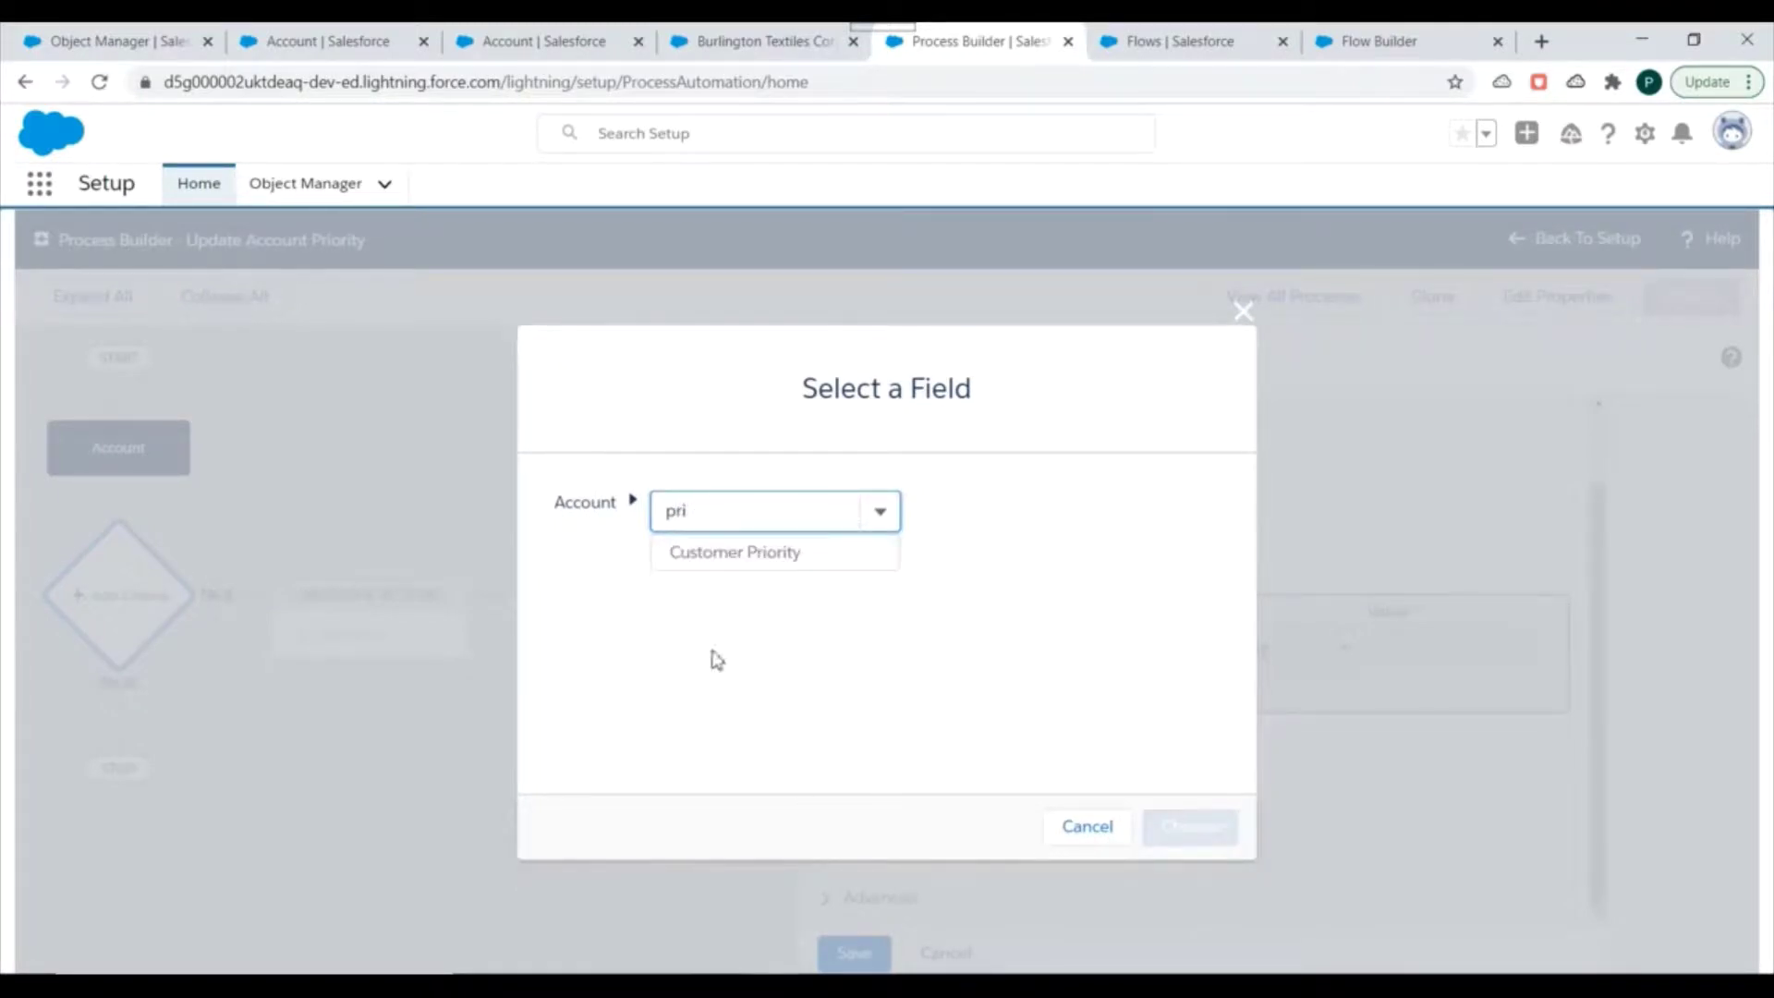
left_click(729, 571)
left_click(1191, 825)
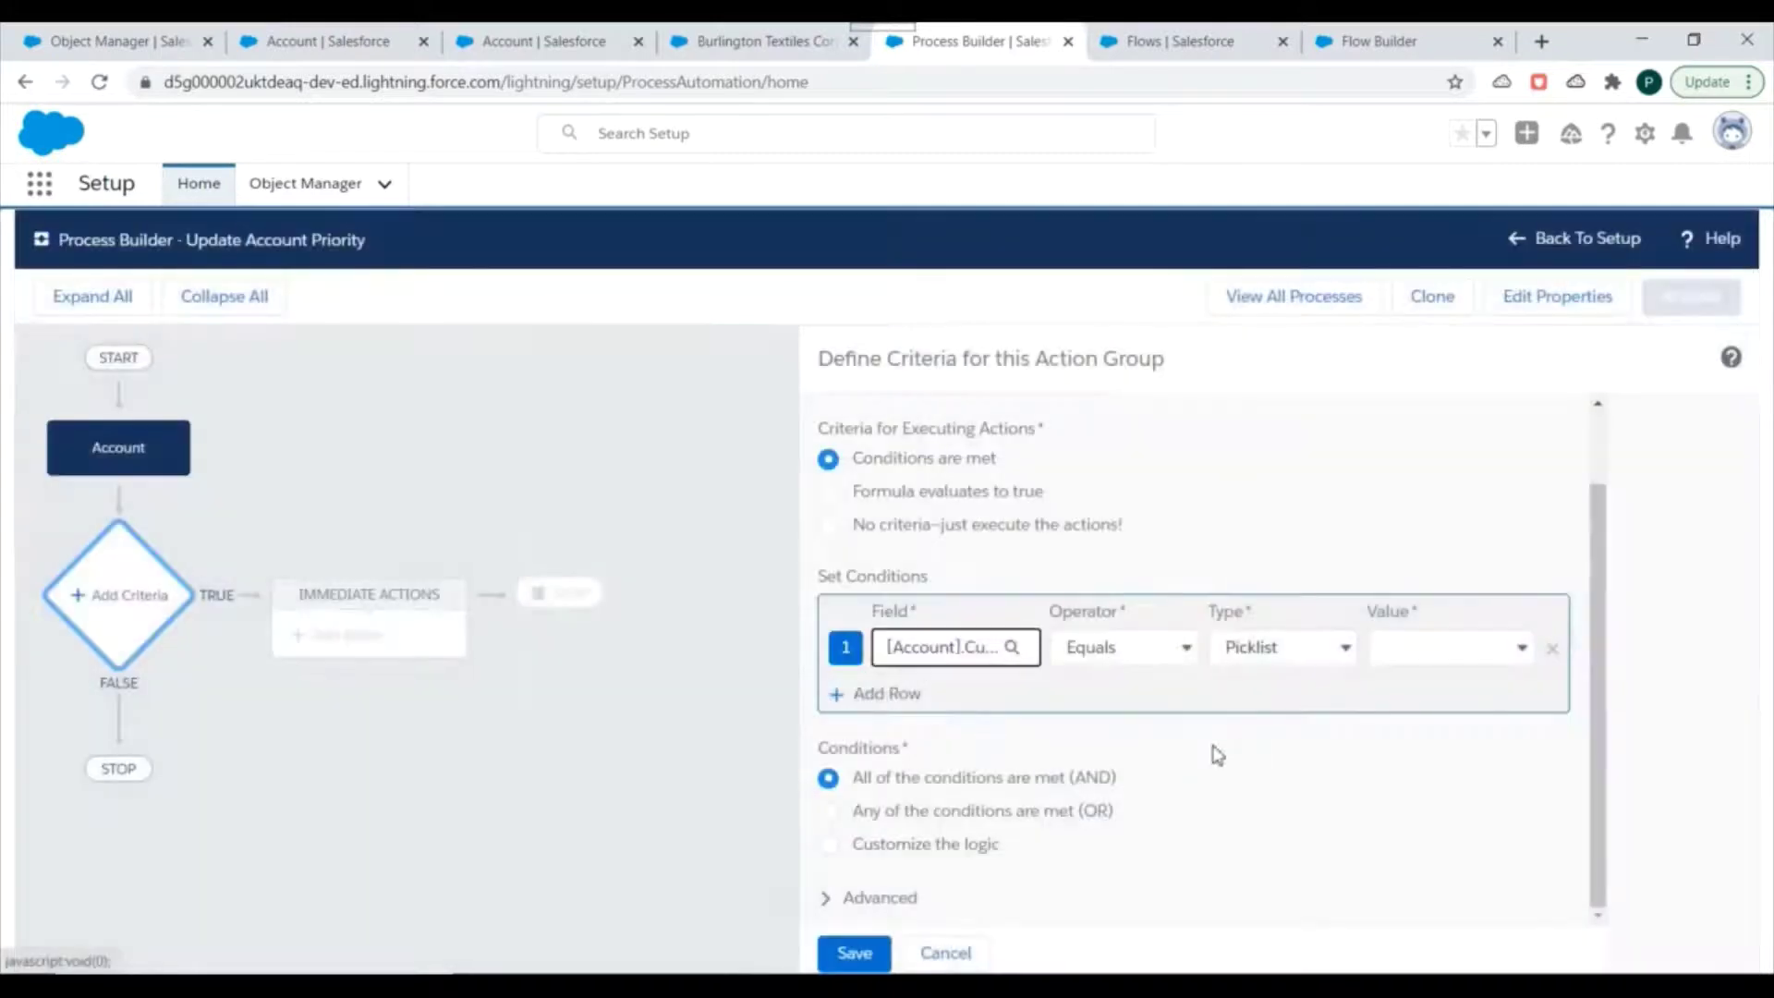
left_click(1166, 658)
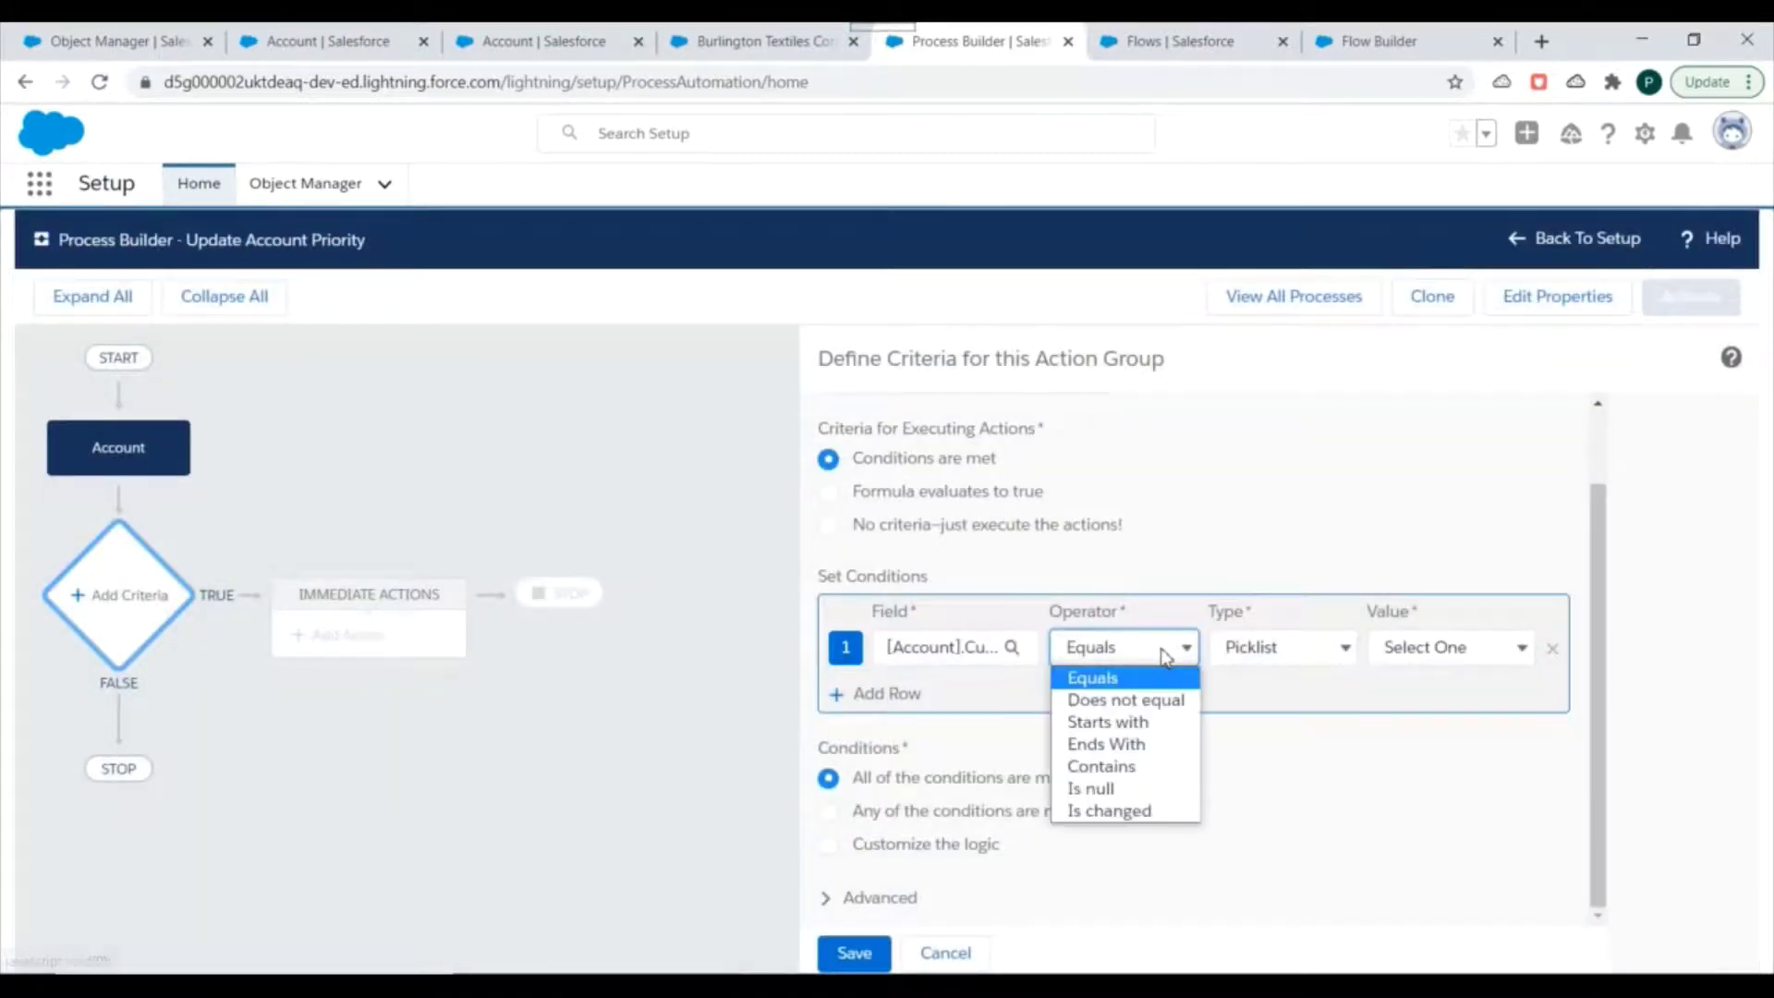
left_click(1144, 791)
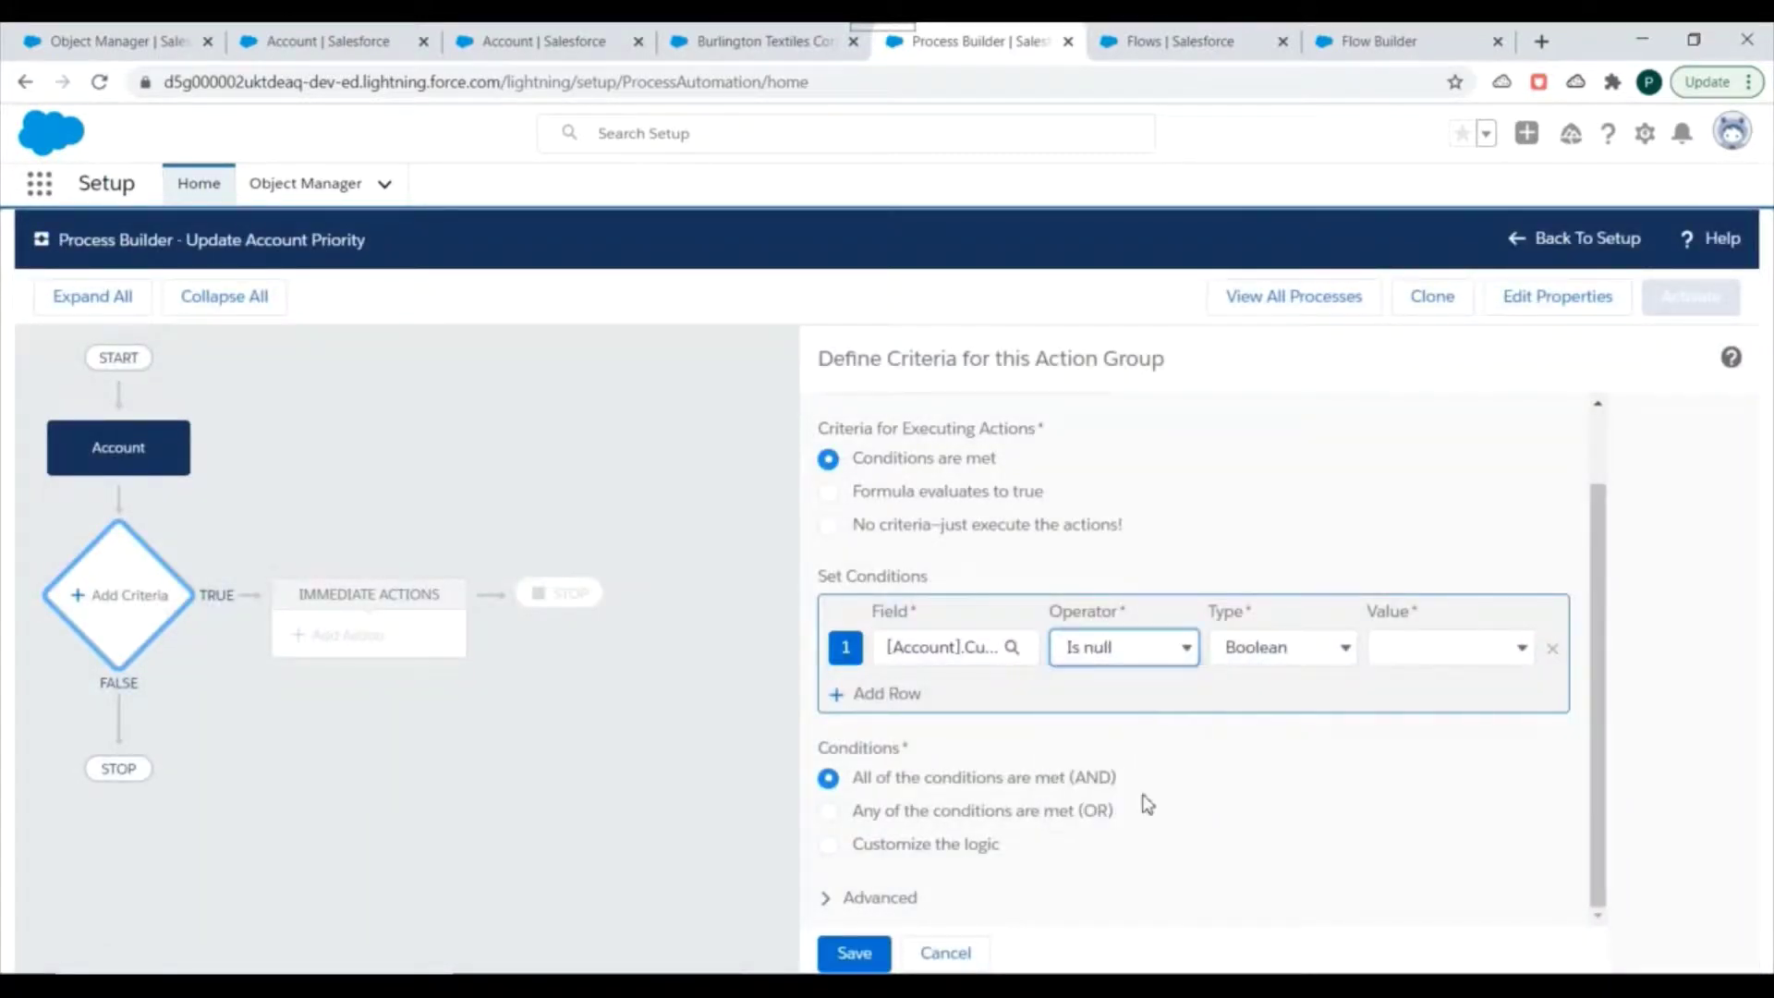
left_click(1405, 651)
left_click(1206, 684)
Add a second condition with Customer Priority, operator Is changed and value True, and save the Priority Updated criteria
left_click(901, 695)
left_click(952, 695)
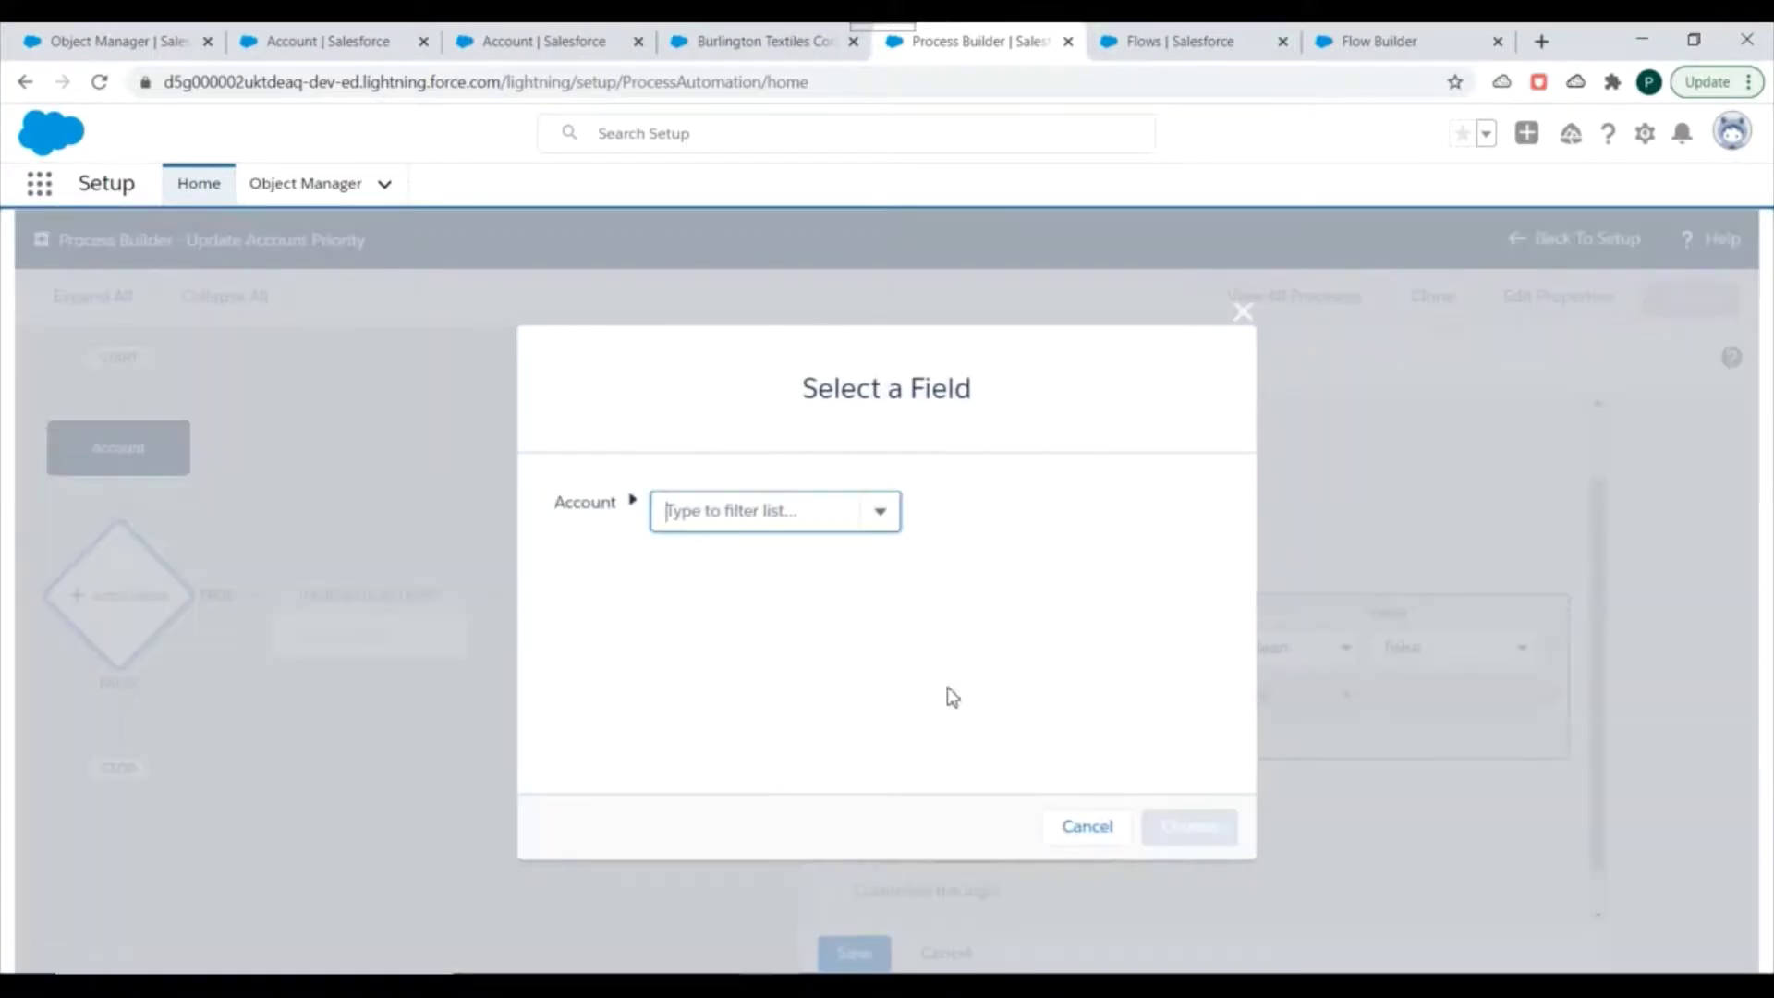
type("pri")
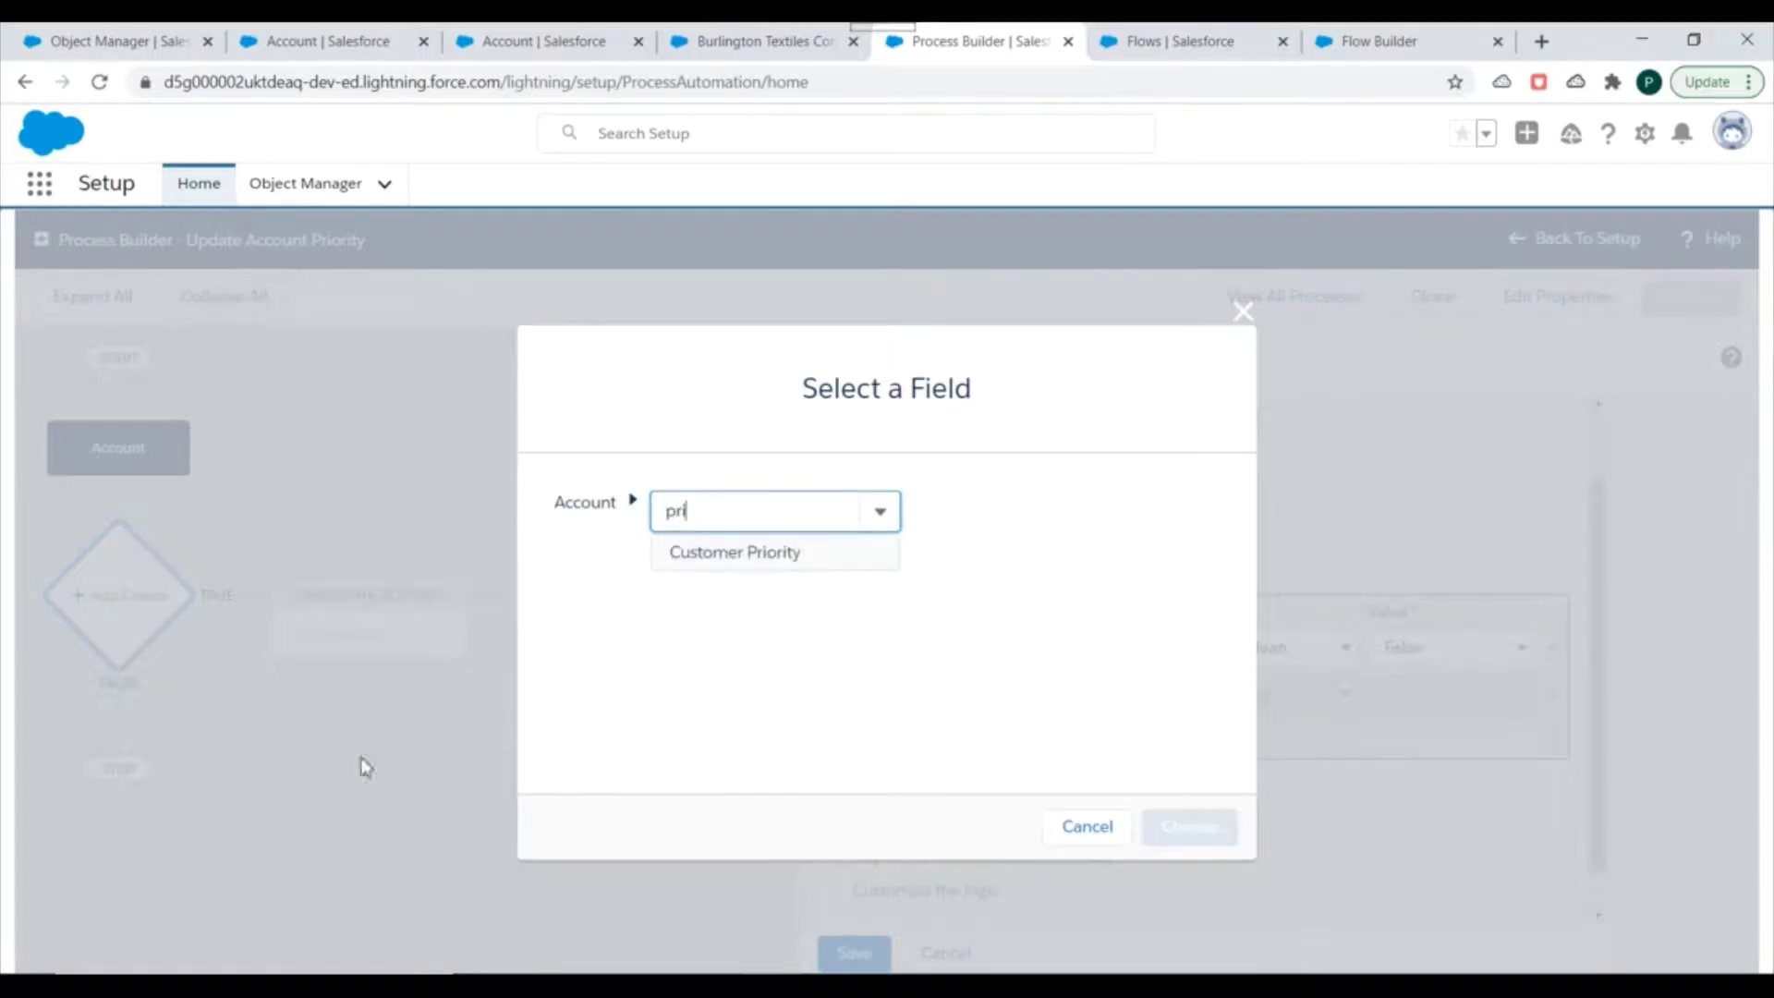
left_click(747, 558)
left_click(1202, 832)
left_click(1142, 694)
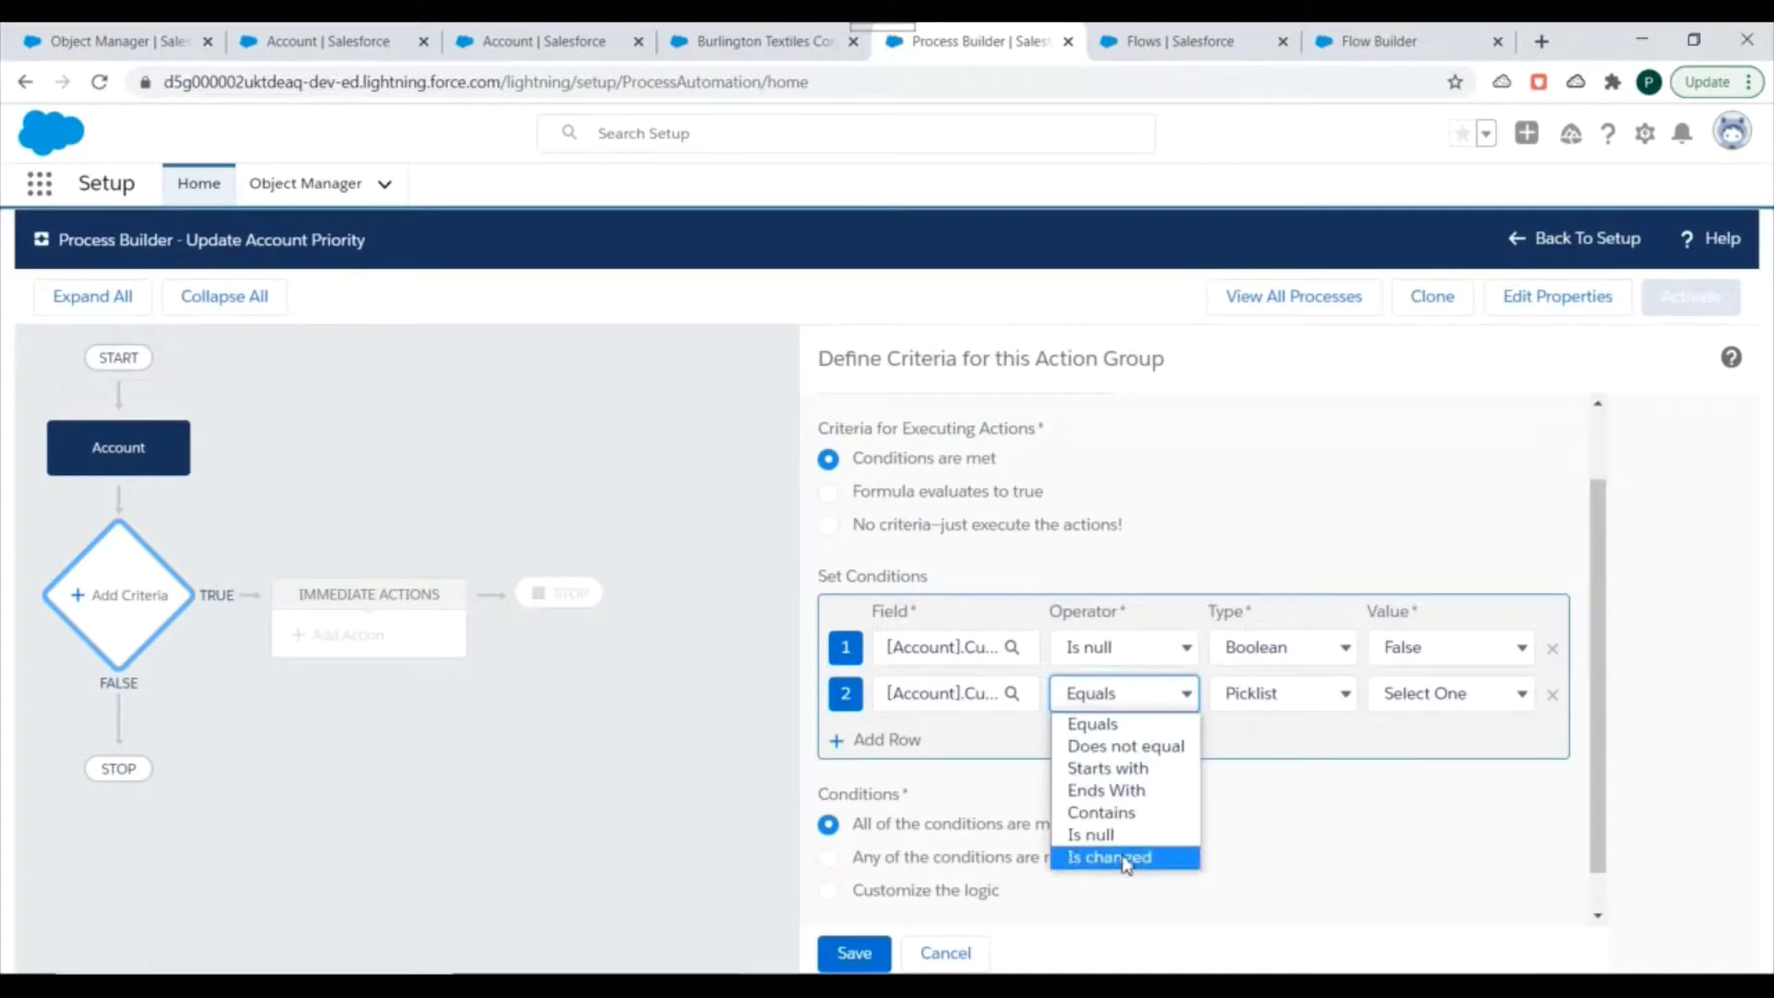
left_click(1128, 857)
left_click(1447, 707)
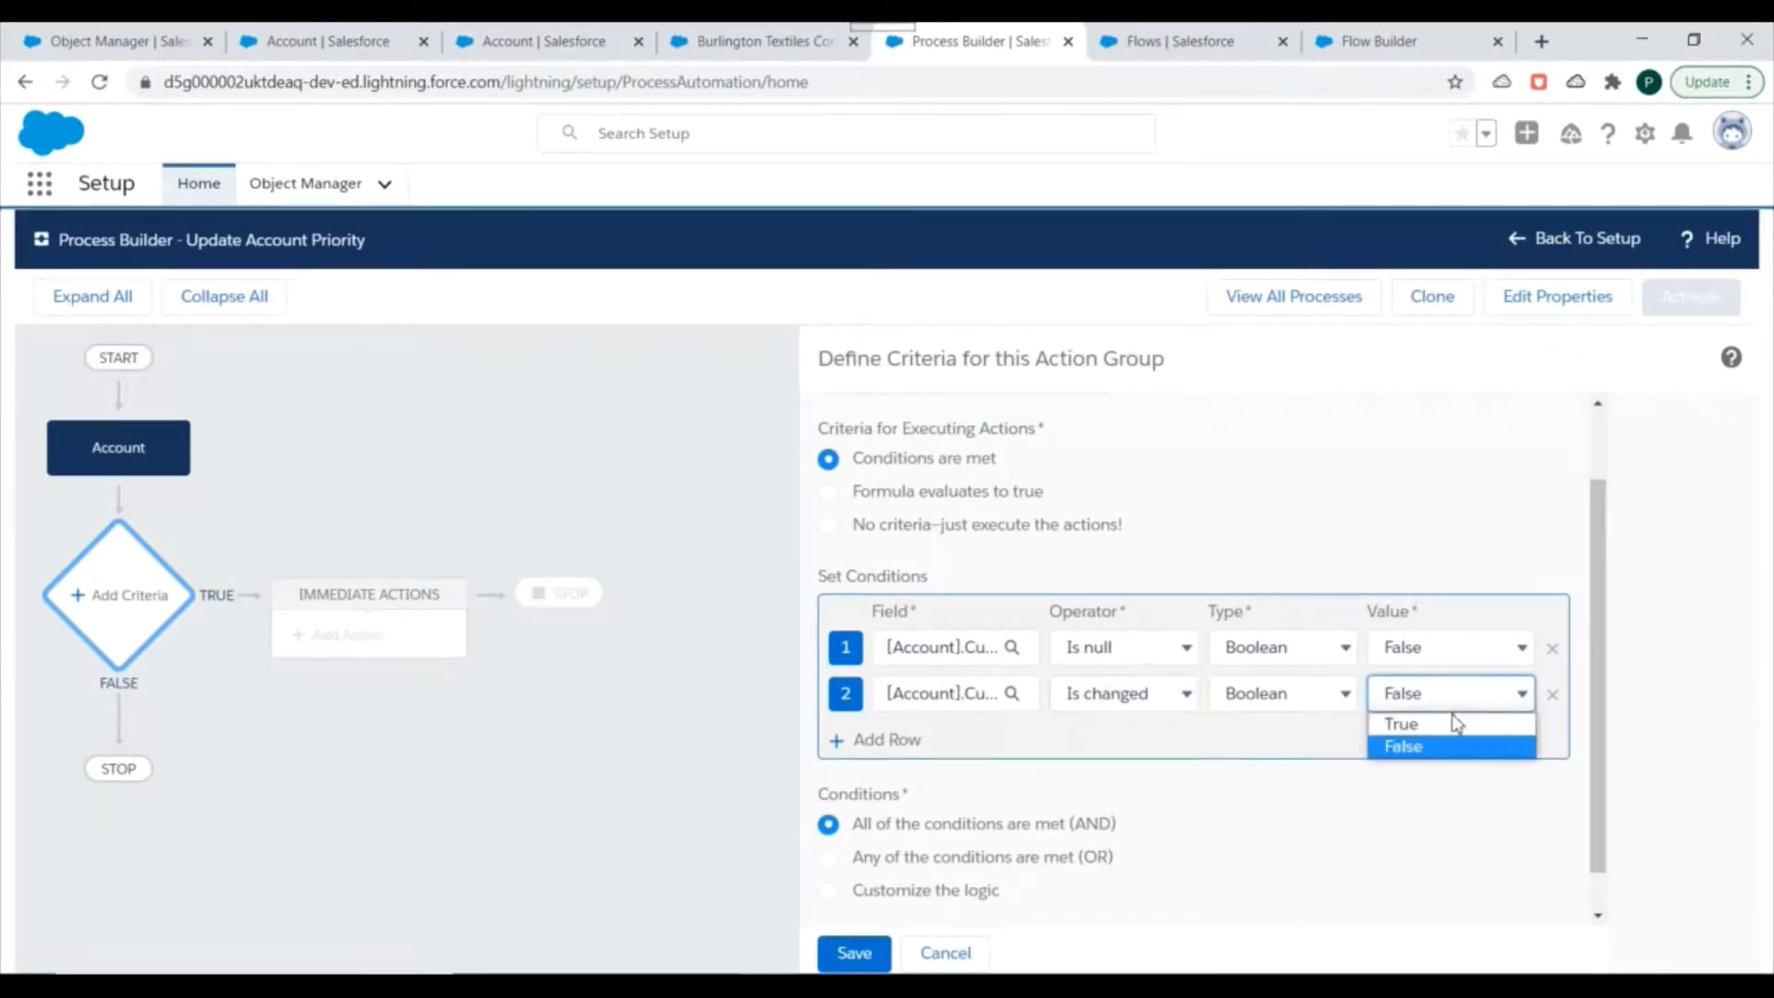
left_click(1439, 725)
scroll(1155, 601, "down", 1)
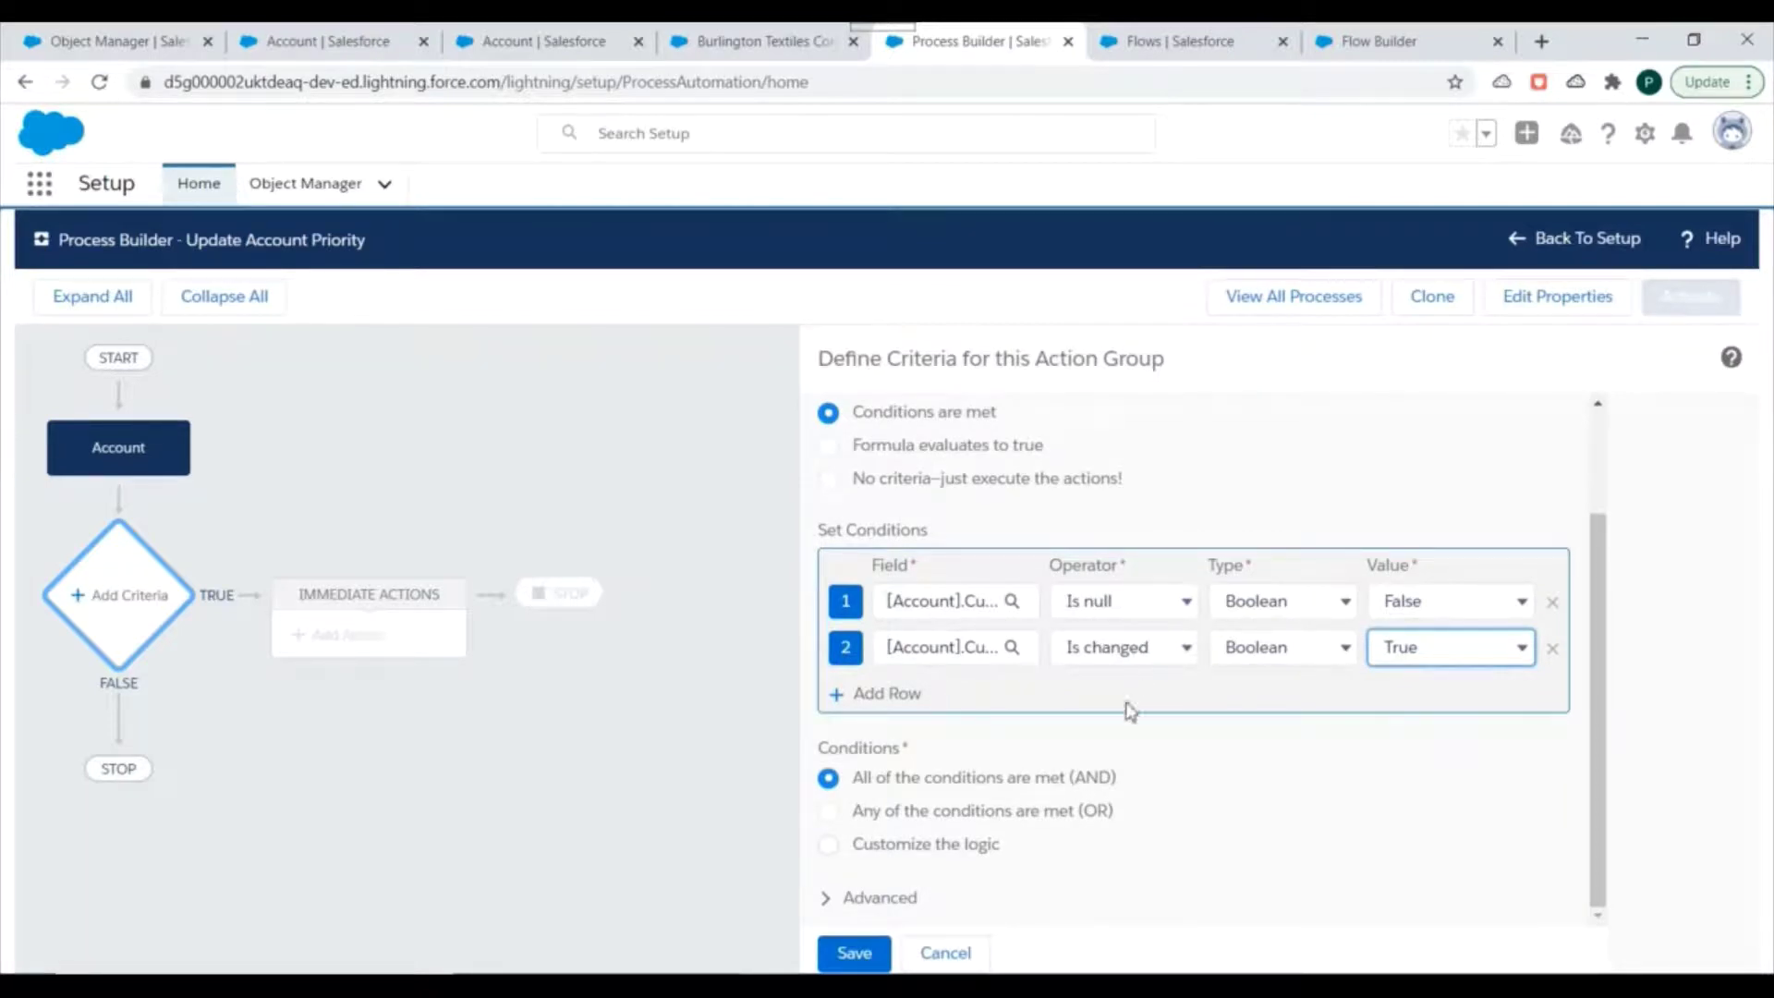
left_click(854, 954)
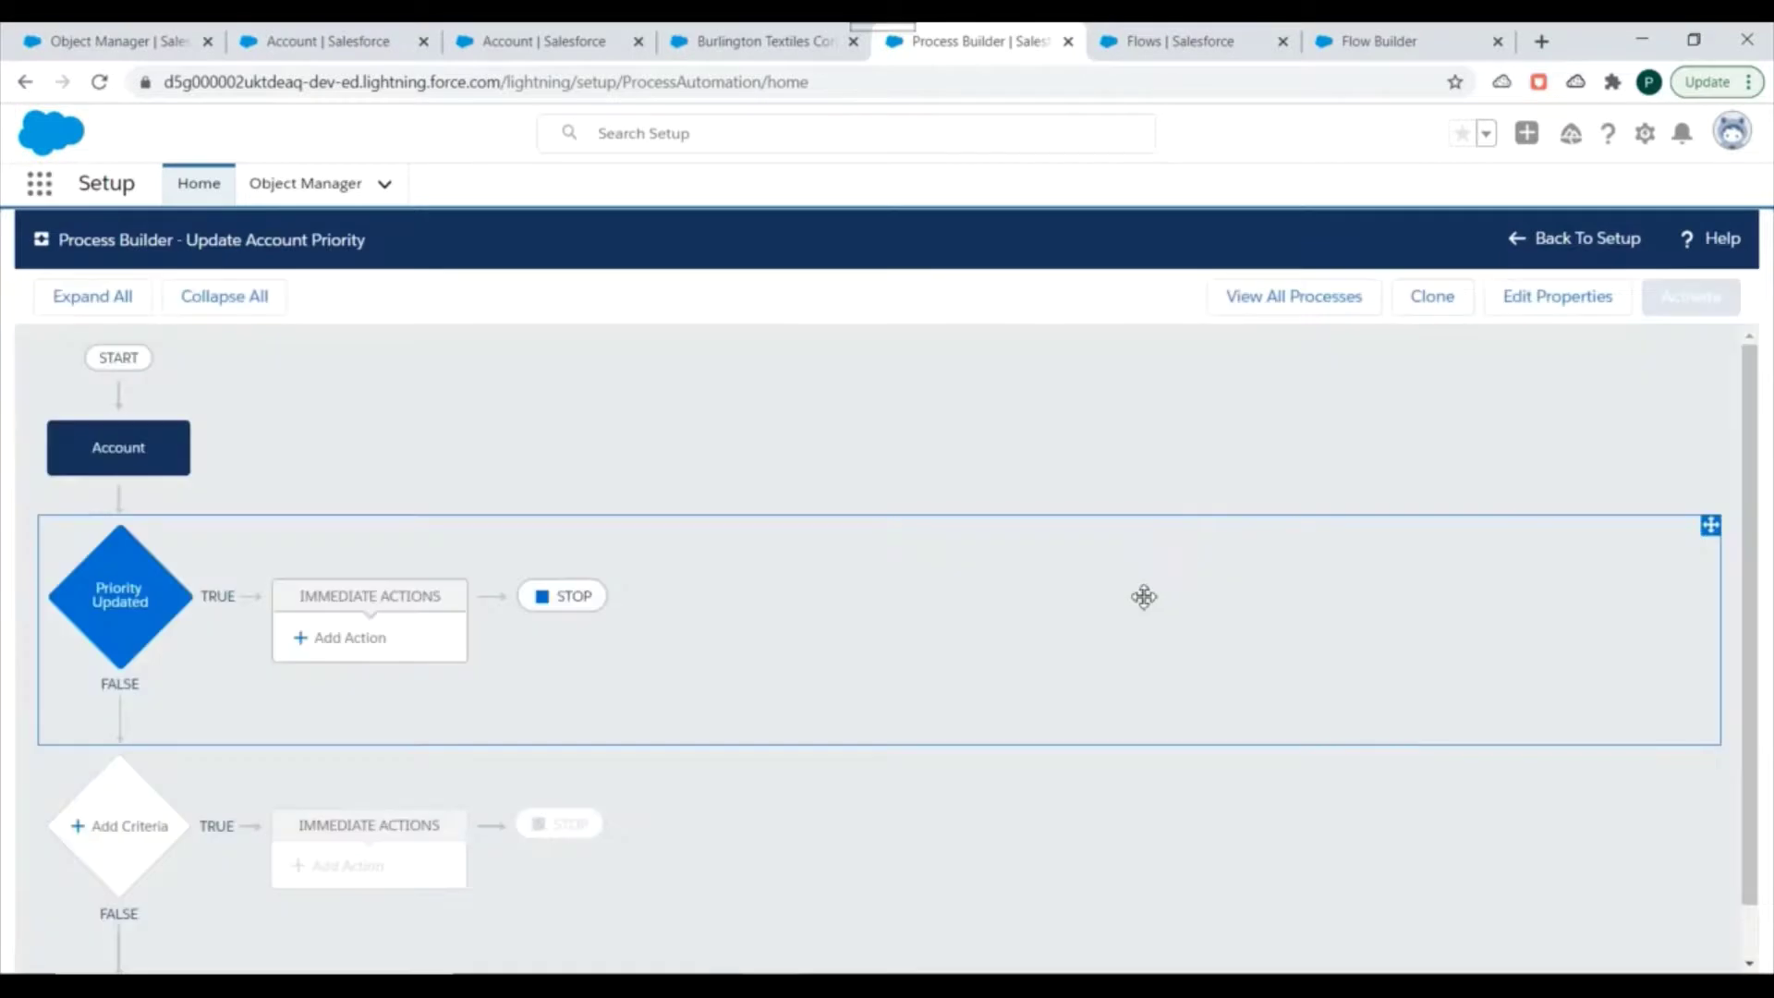
Try to add an immediate action of type Flows under Priority Updated, looking up its flow with "update"
left_click(348, 643)
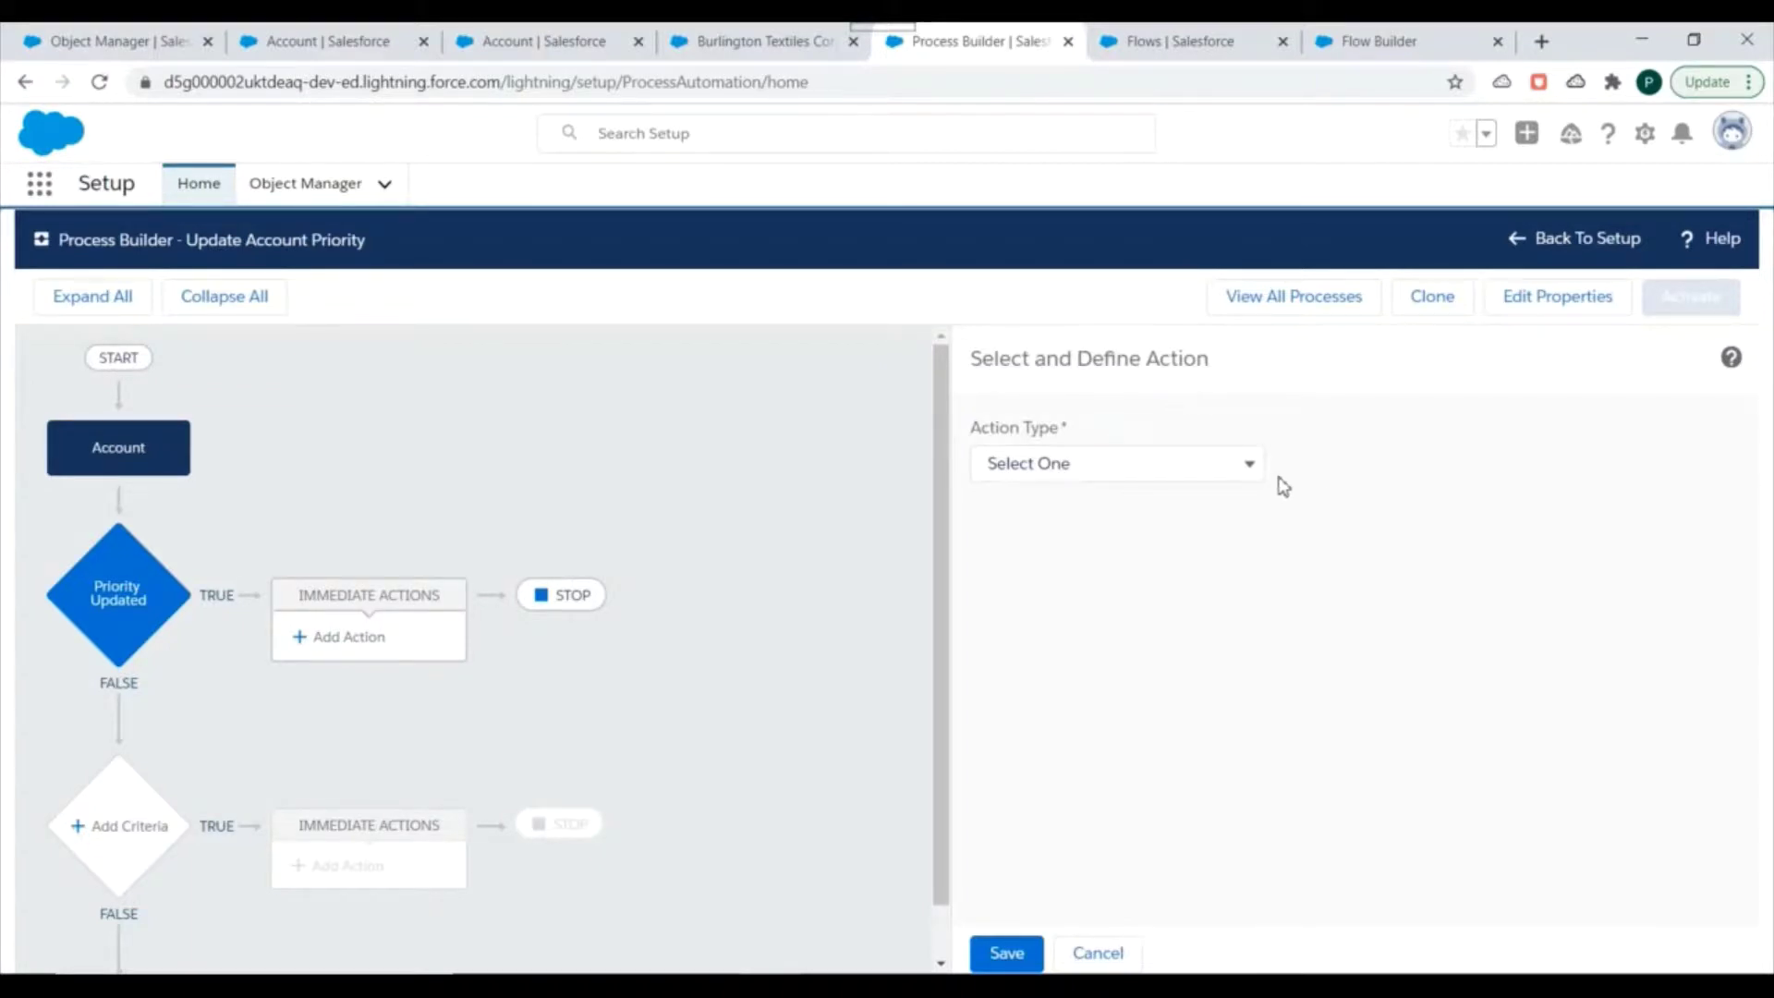
left_click(1200, 467)
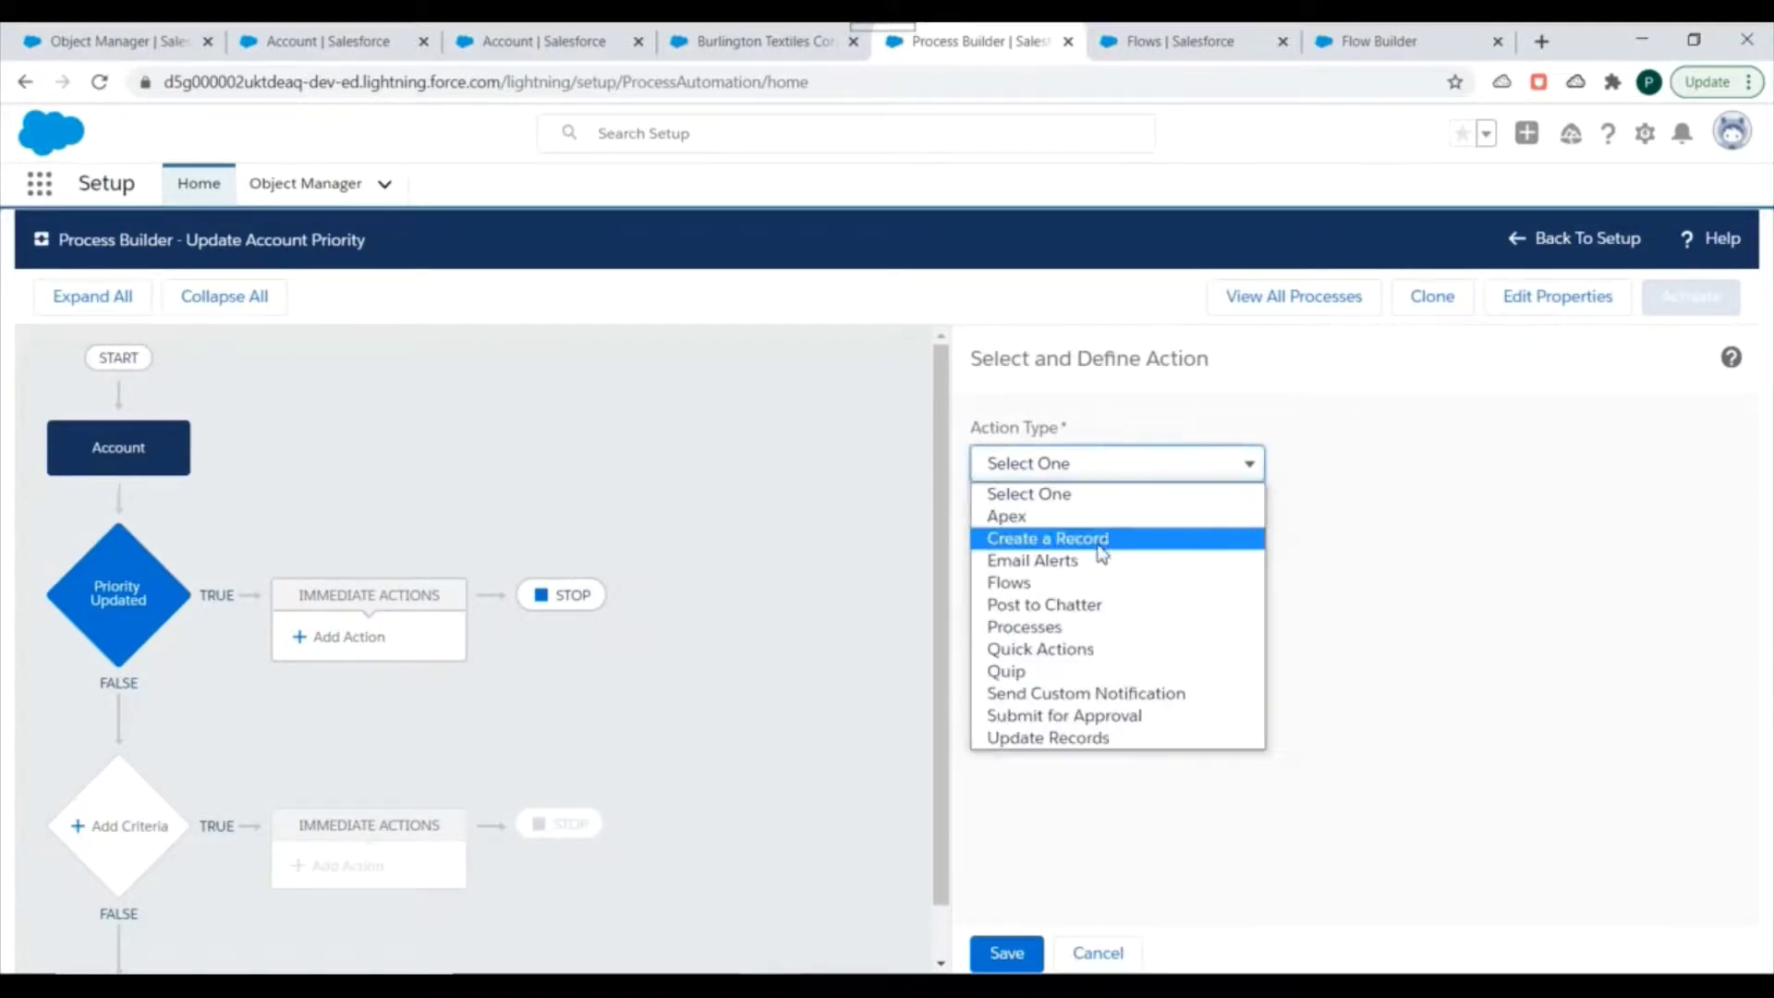
left_click(1036, 586)
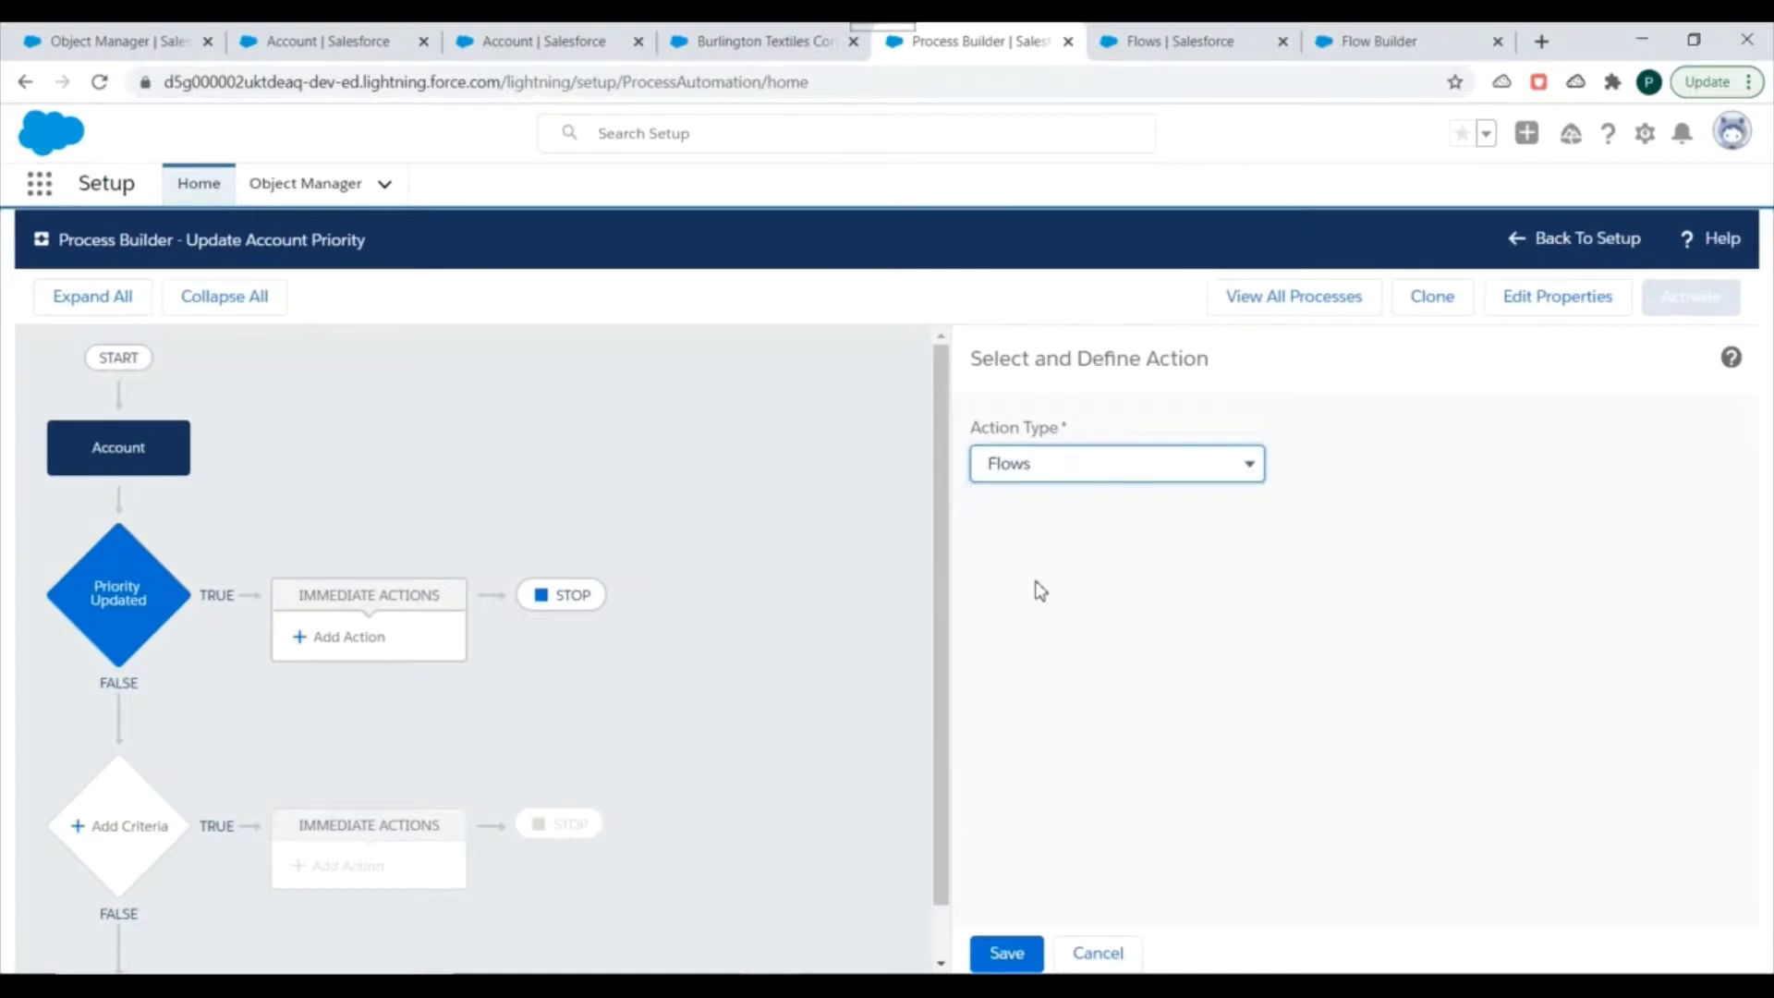
left_click(1088, 657)
left_click(1222, 33)
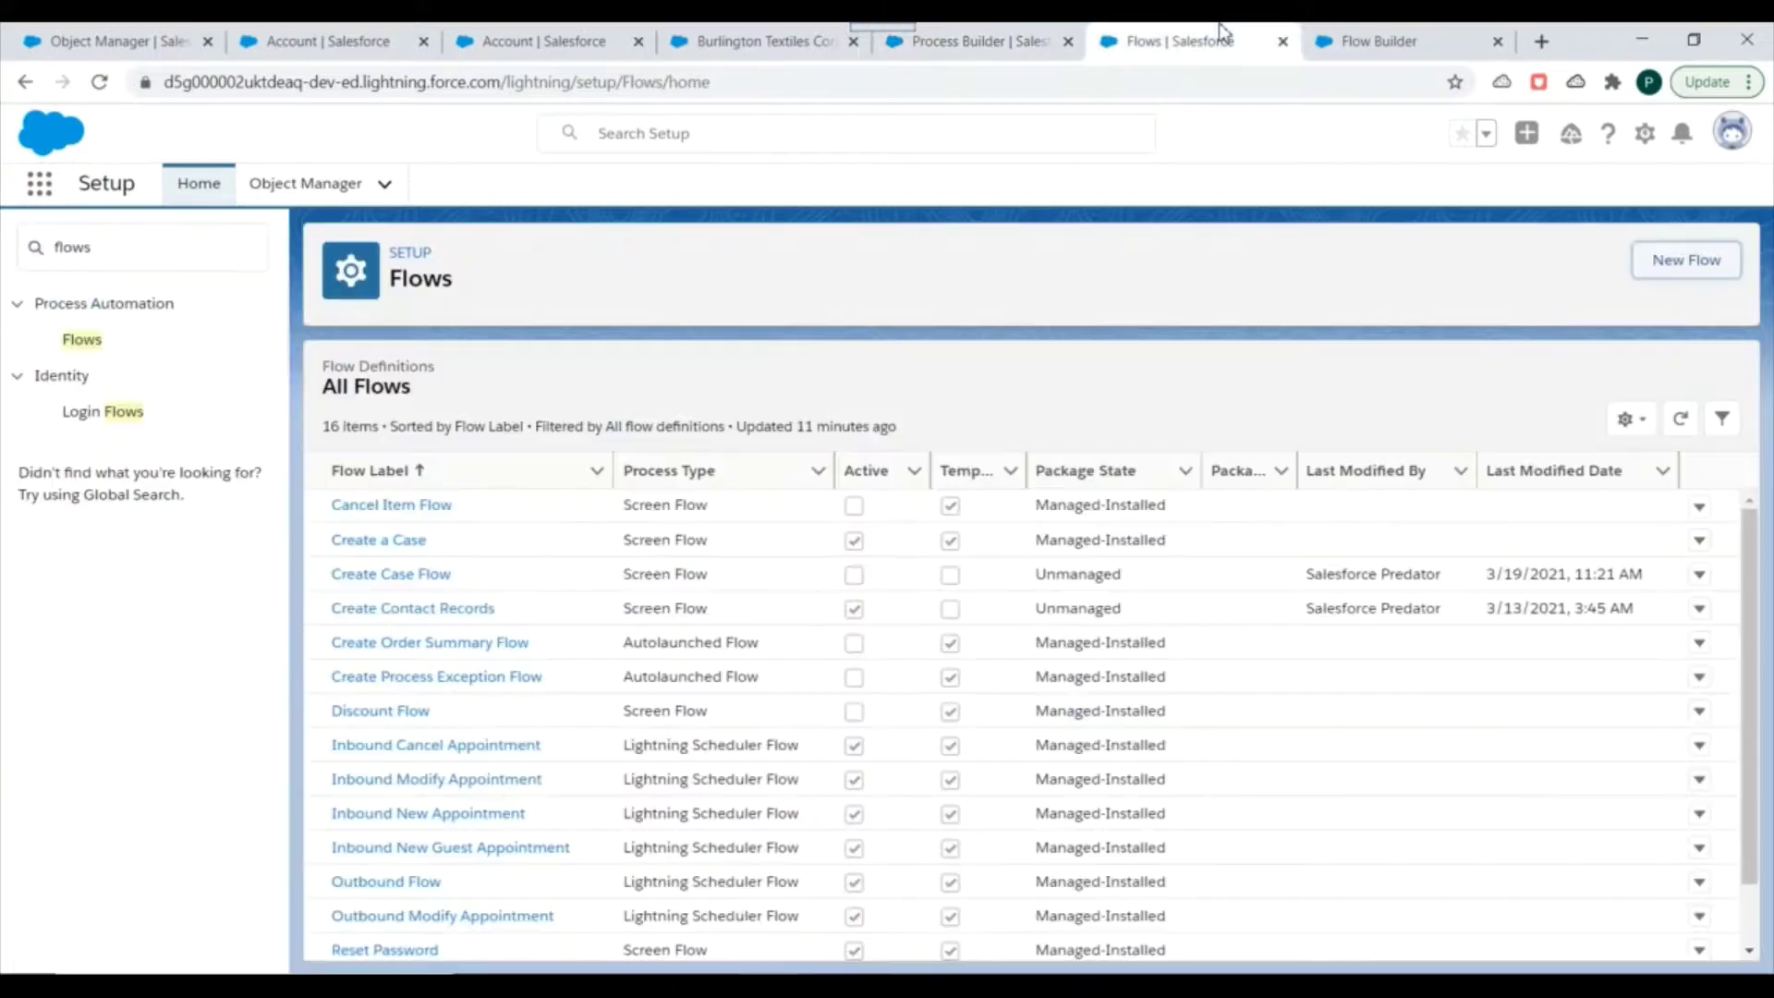
left_click(980, 41)
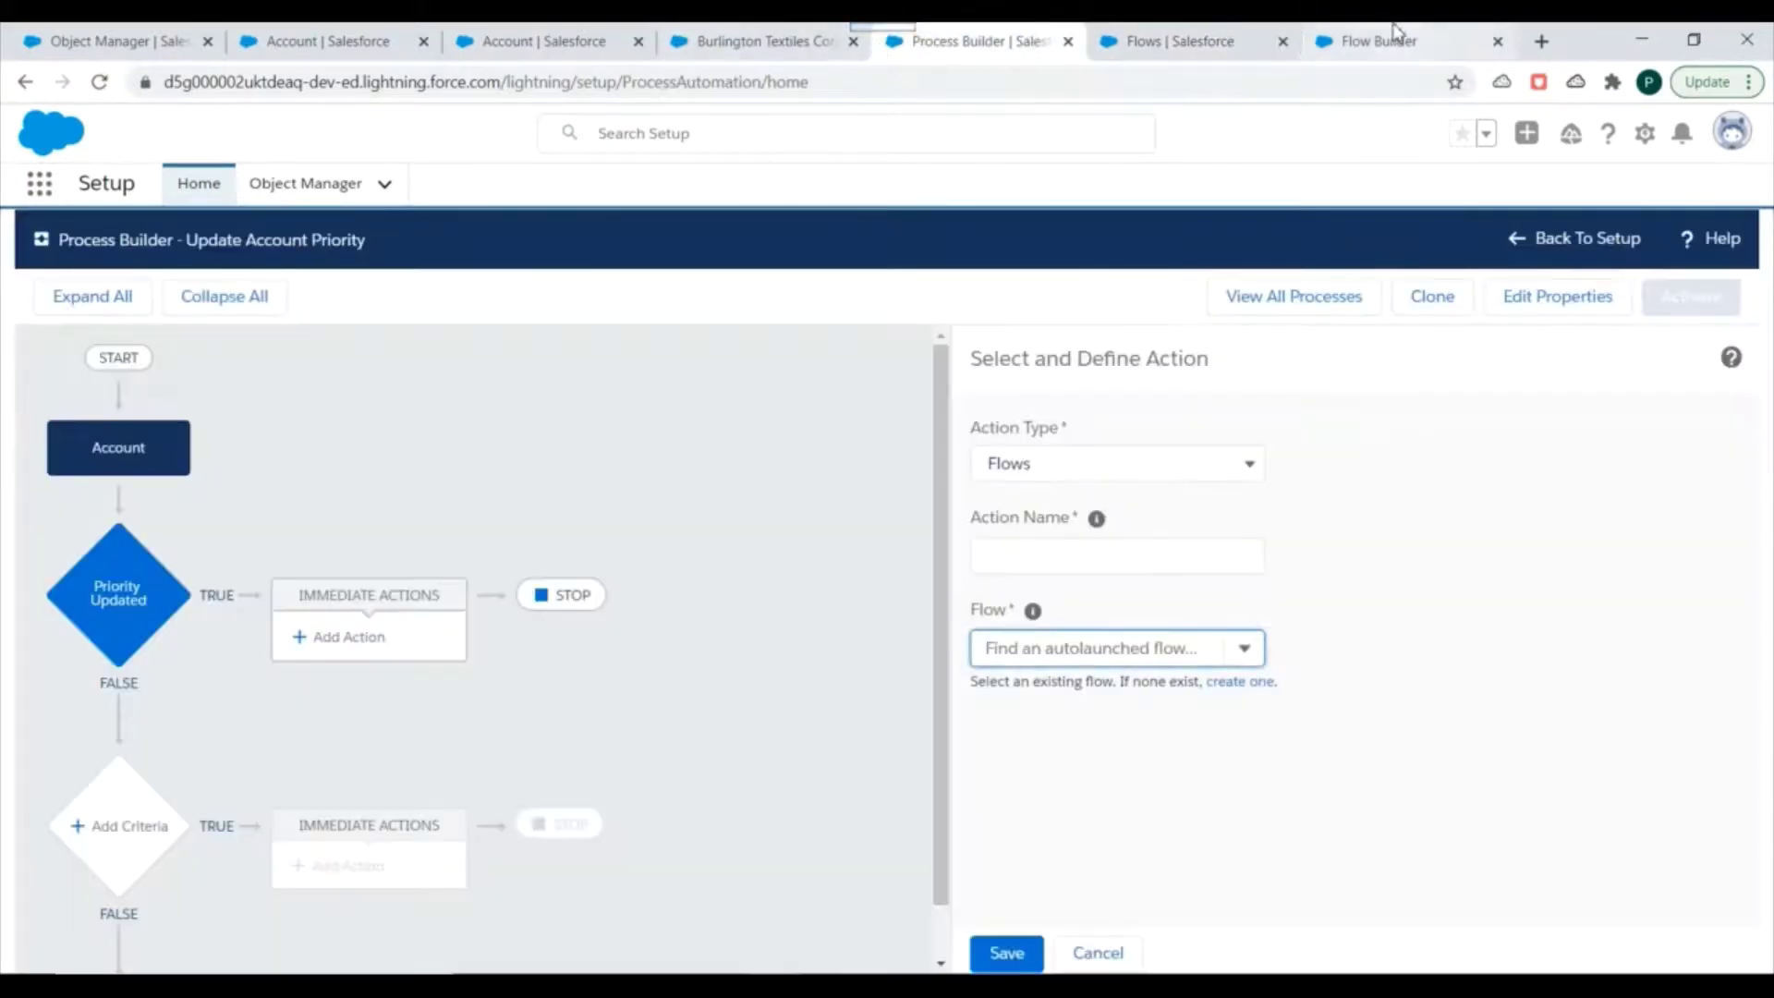
left_click_drag(1391, 33, 1216, 42)
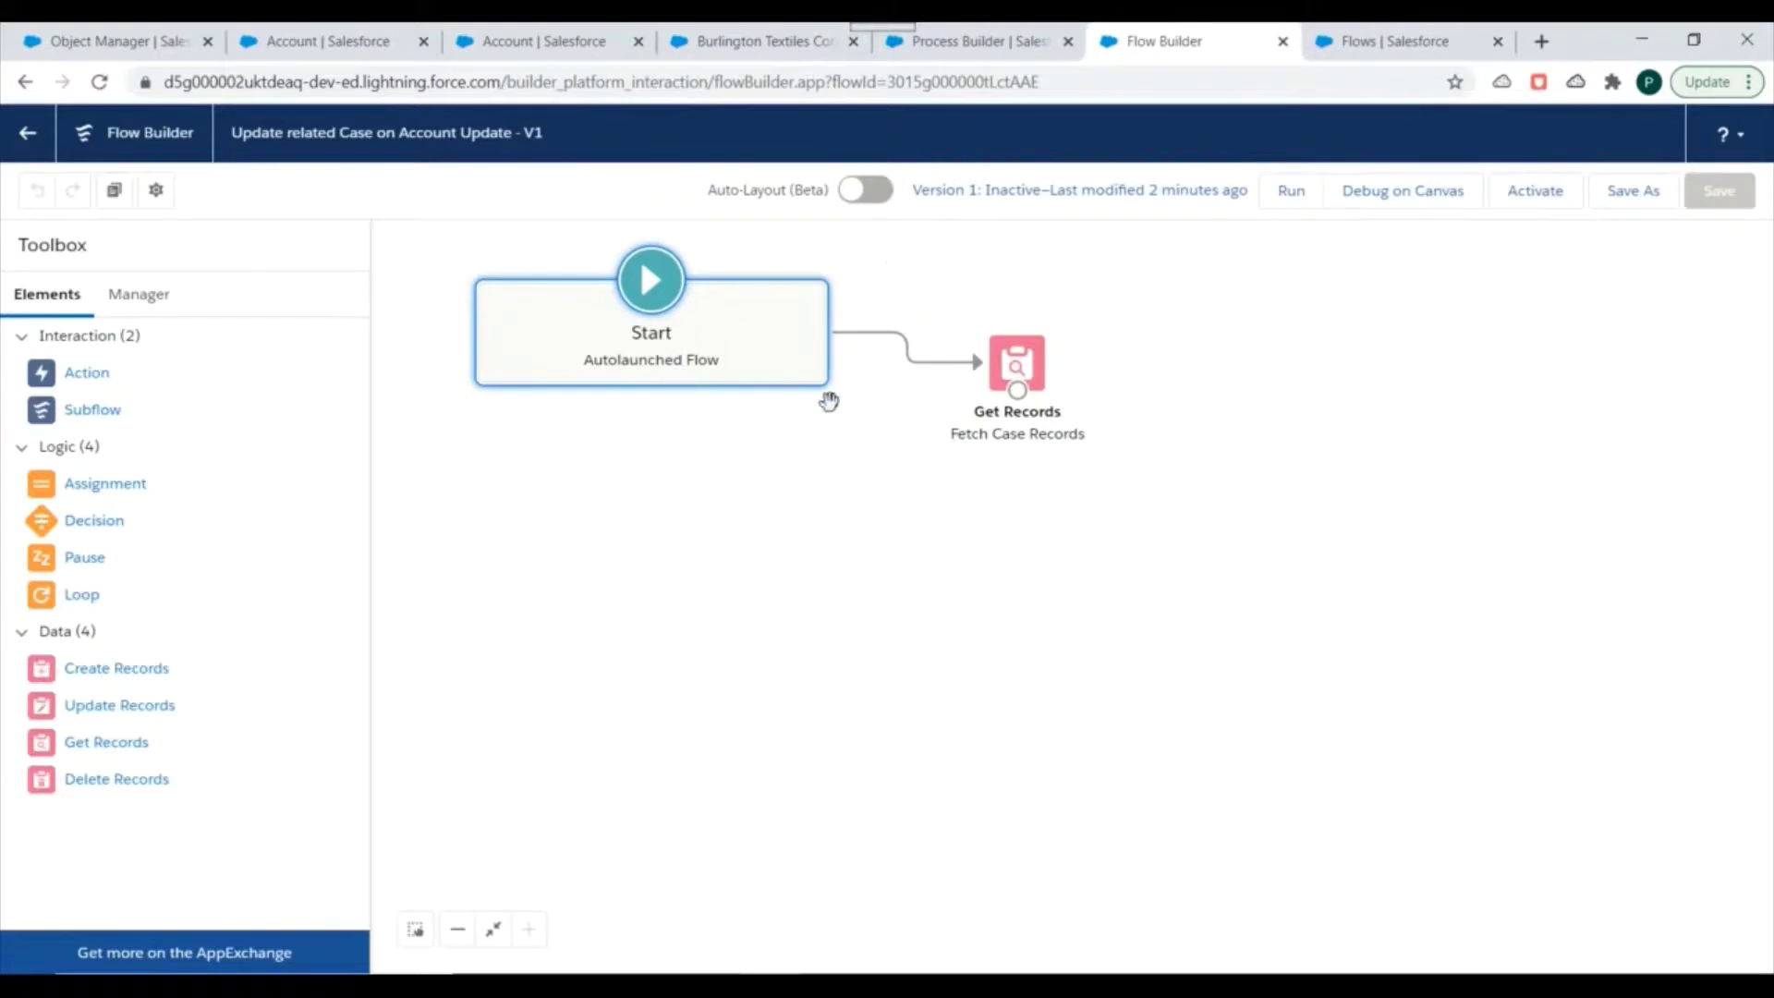
left_click(1007, 39)
left_click(1141, 33)
left_click(1017, 40)
type("update")
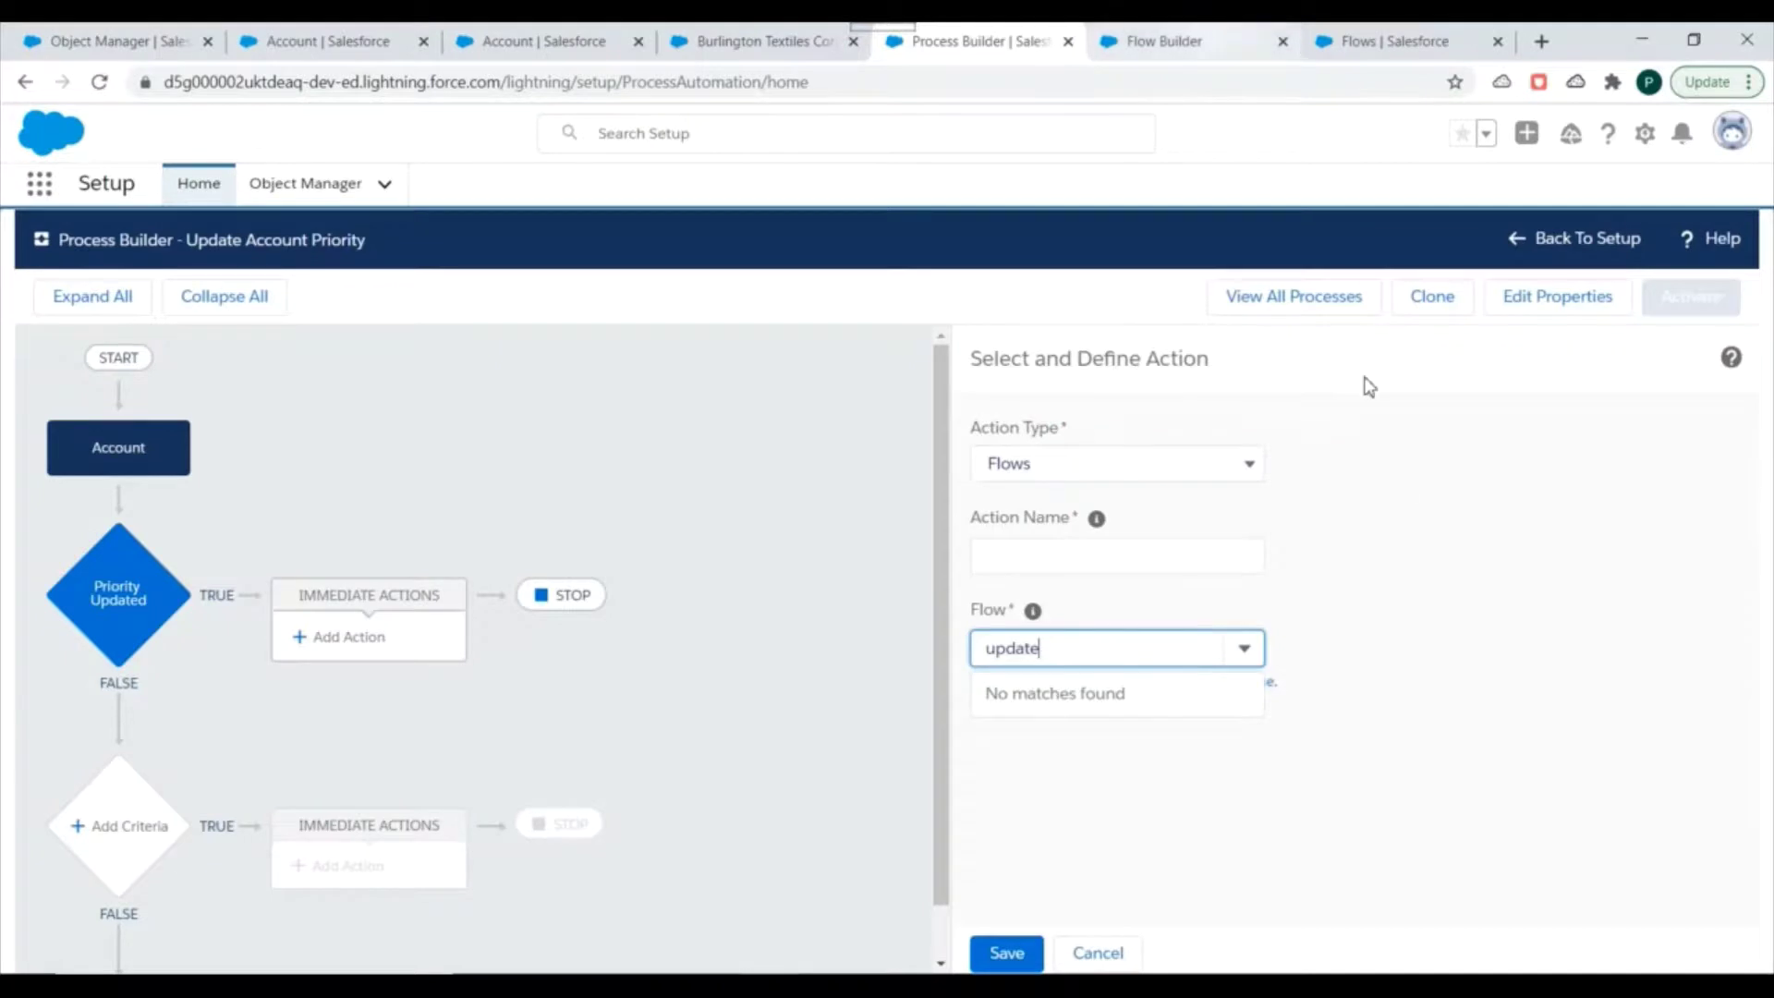
Activate the Update related Case on Account Update flow in Flow Builder and return to the process
key("ctrl+Tab")
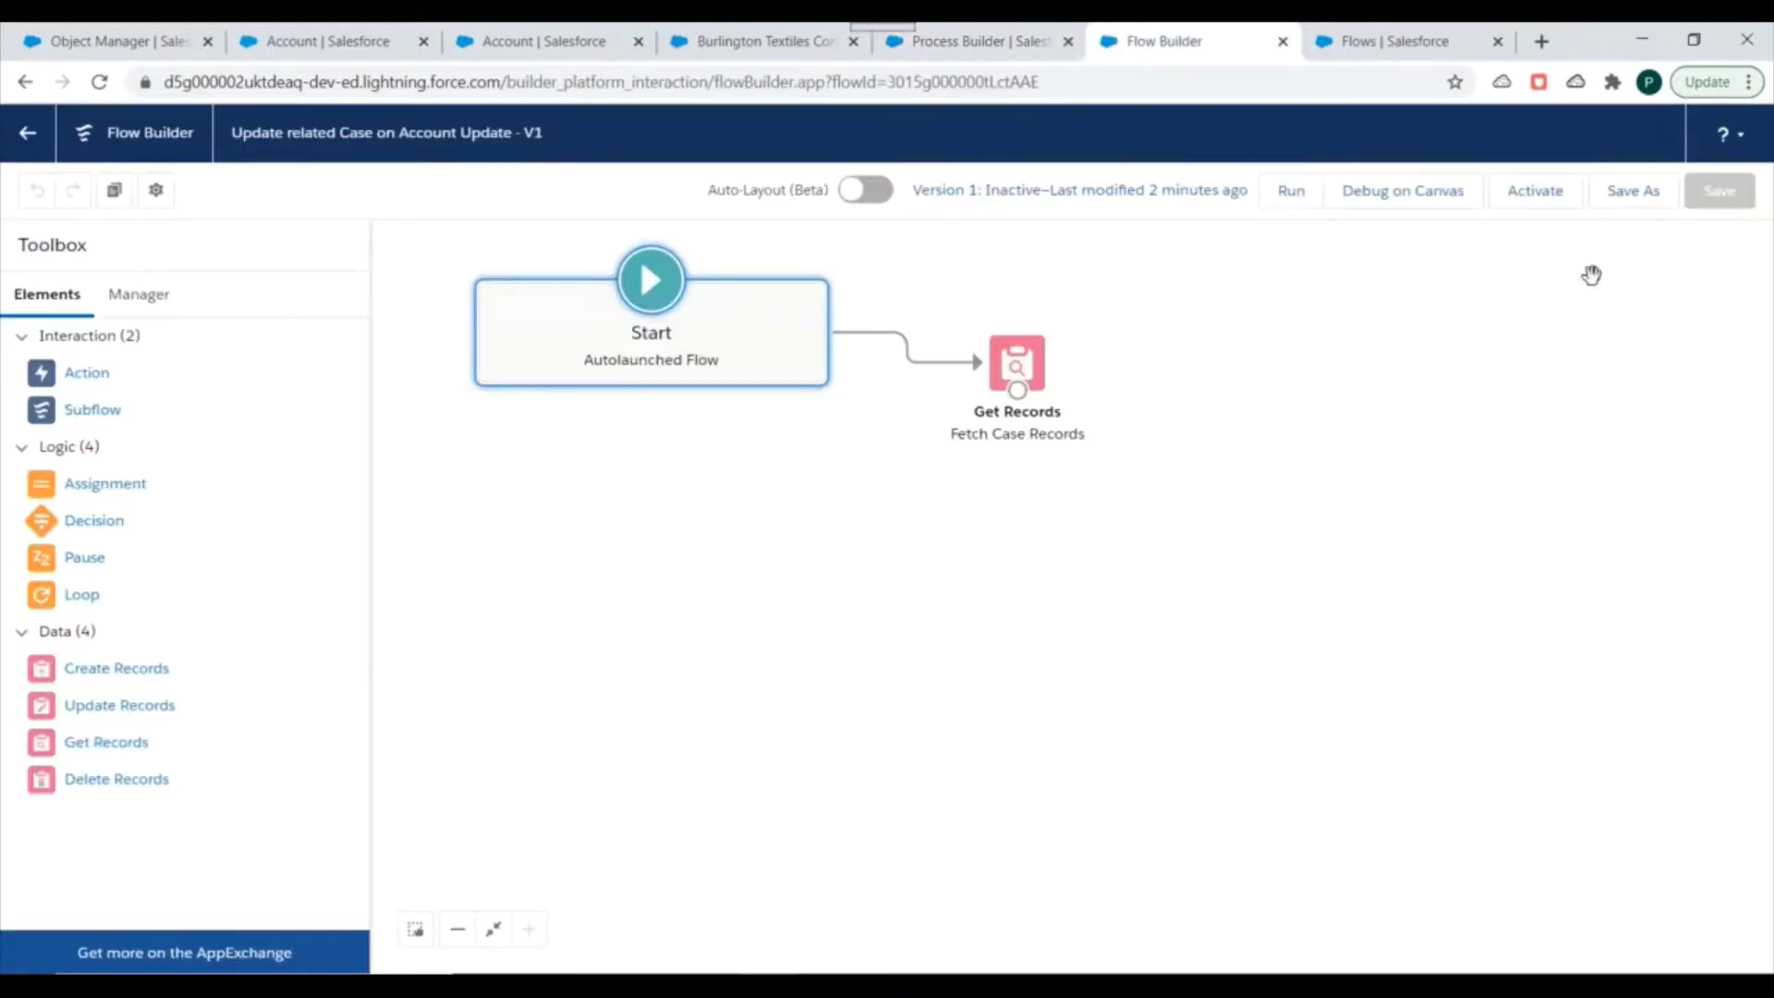
left_click(1535, 196)
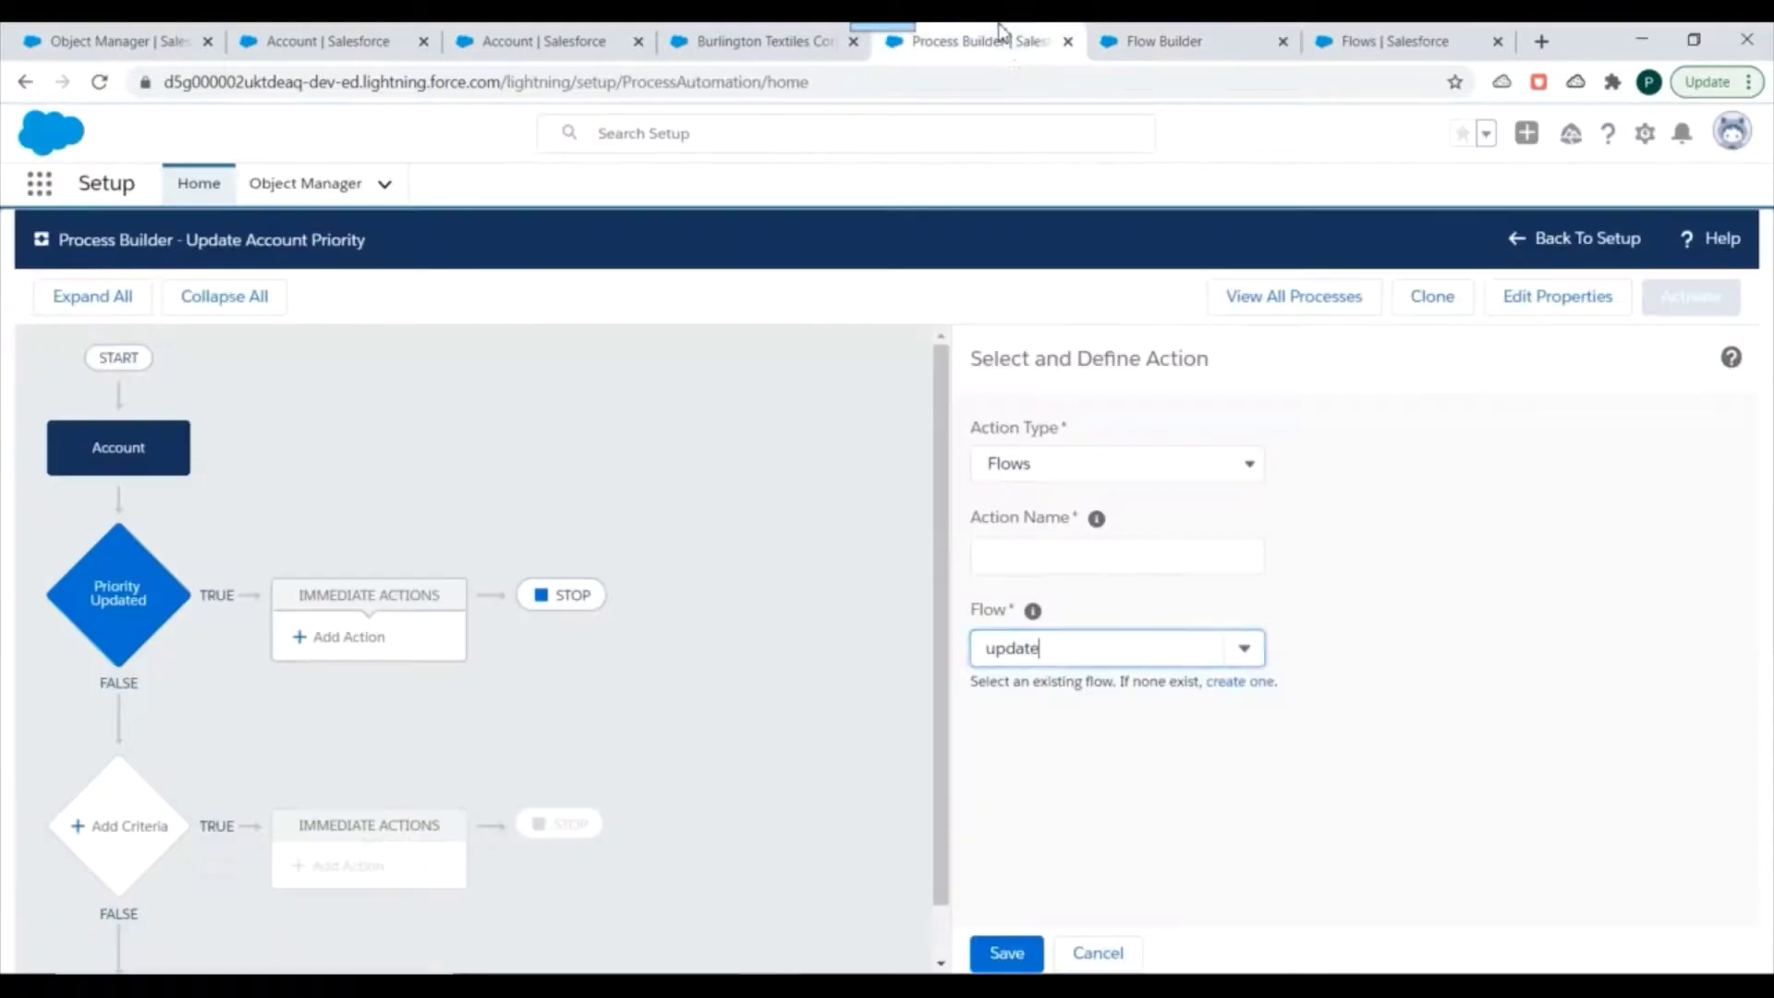
left_click(980, 41)
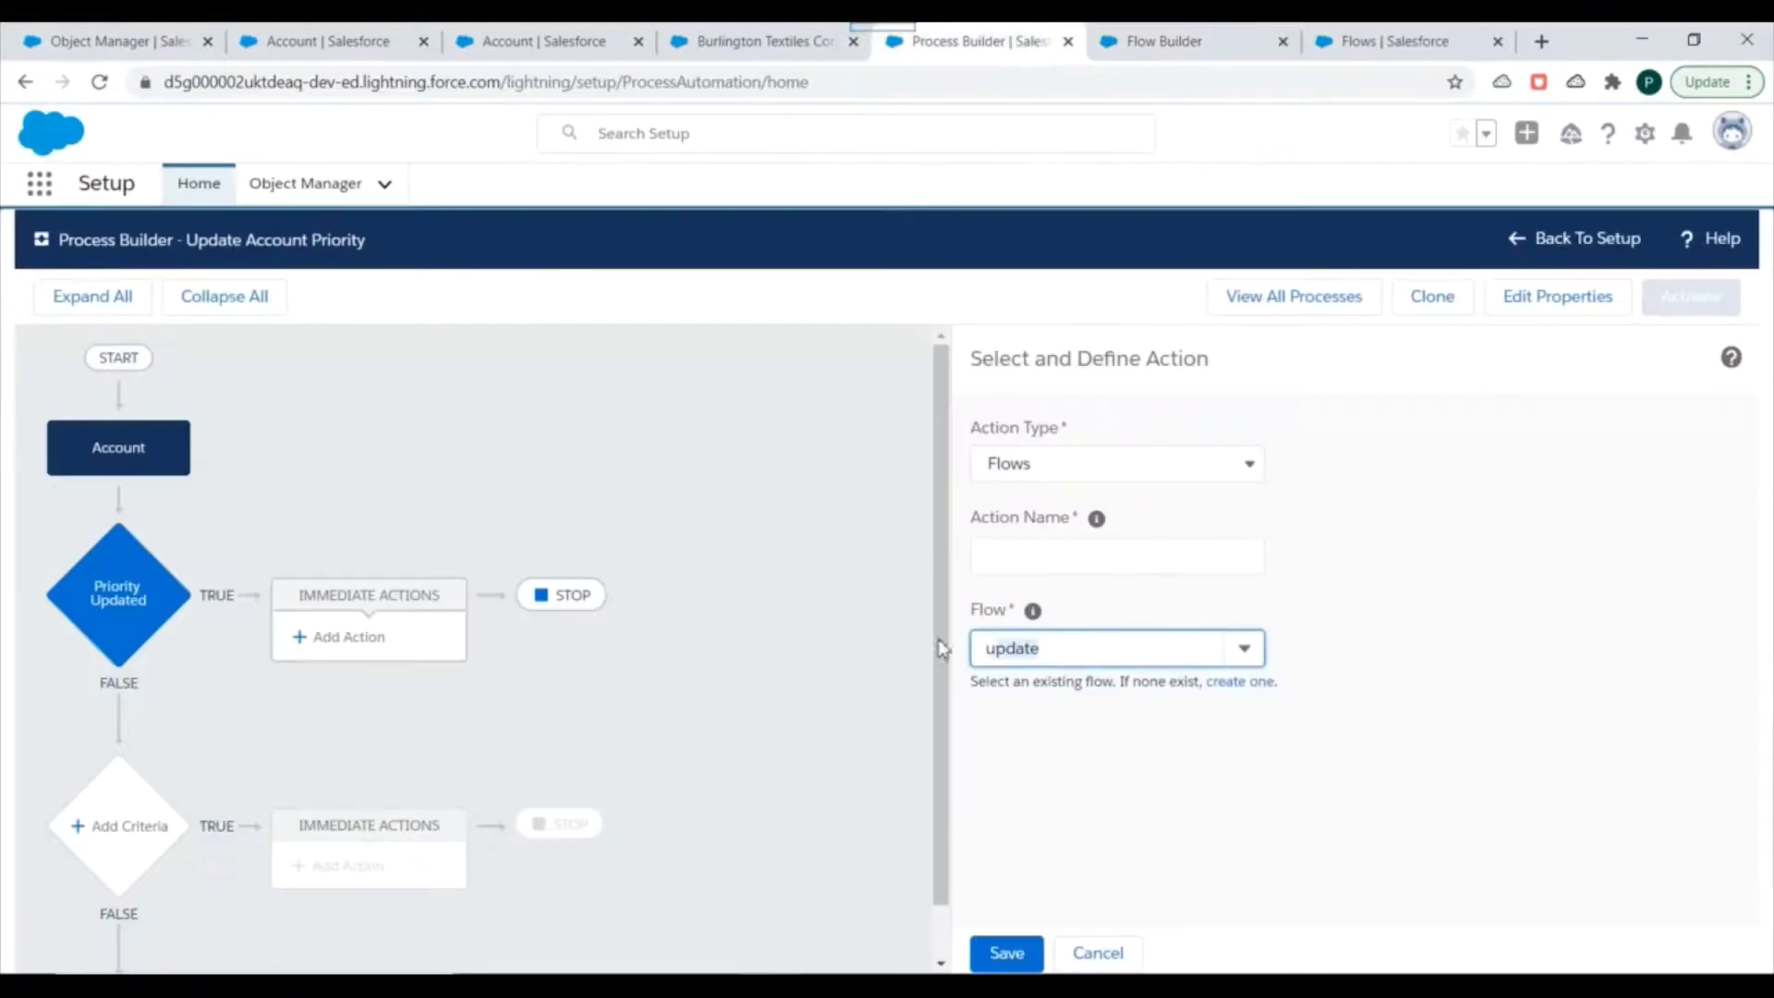
Try the flow lookup again with "update" in the unsaved action
key("BackSpace")
key("BackSpace")
key("BackSpace")
key("BackSpace")
key("BackSpace")
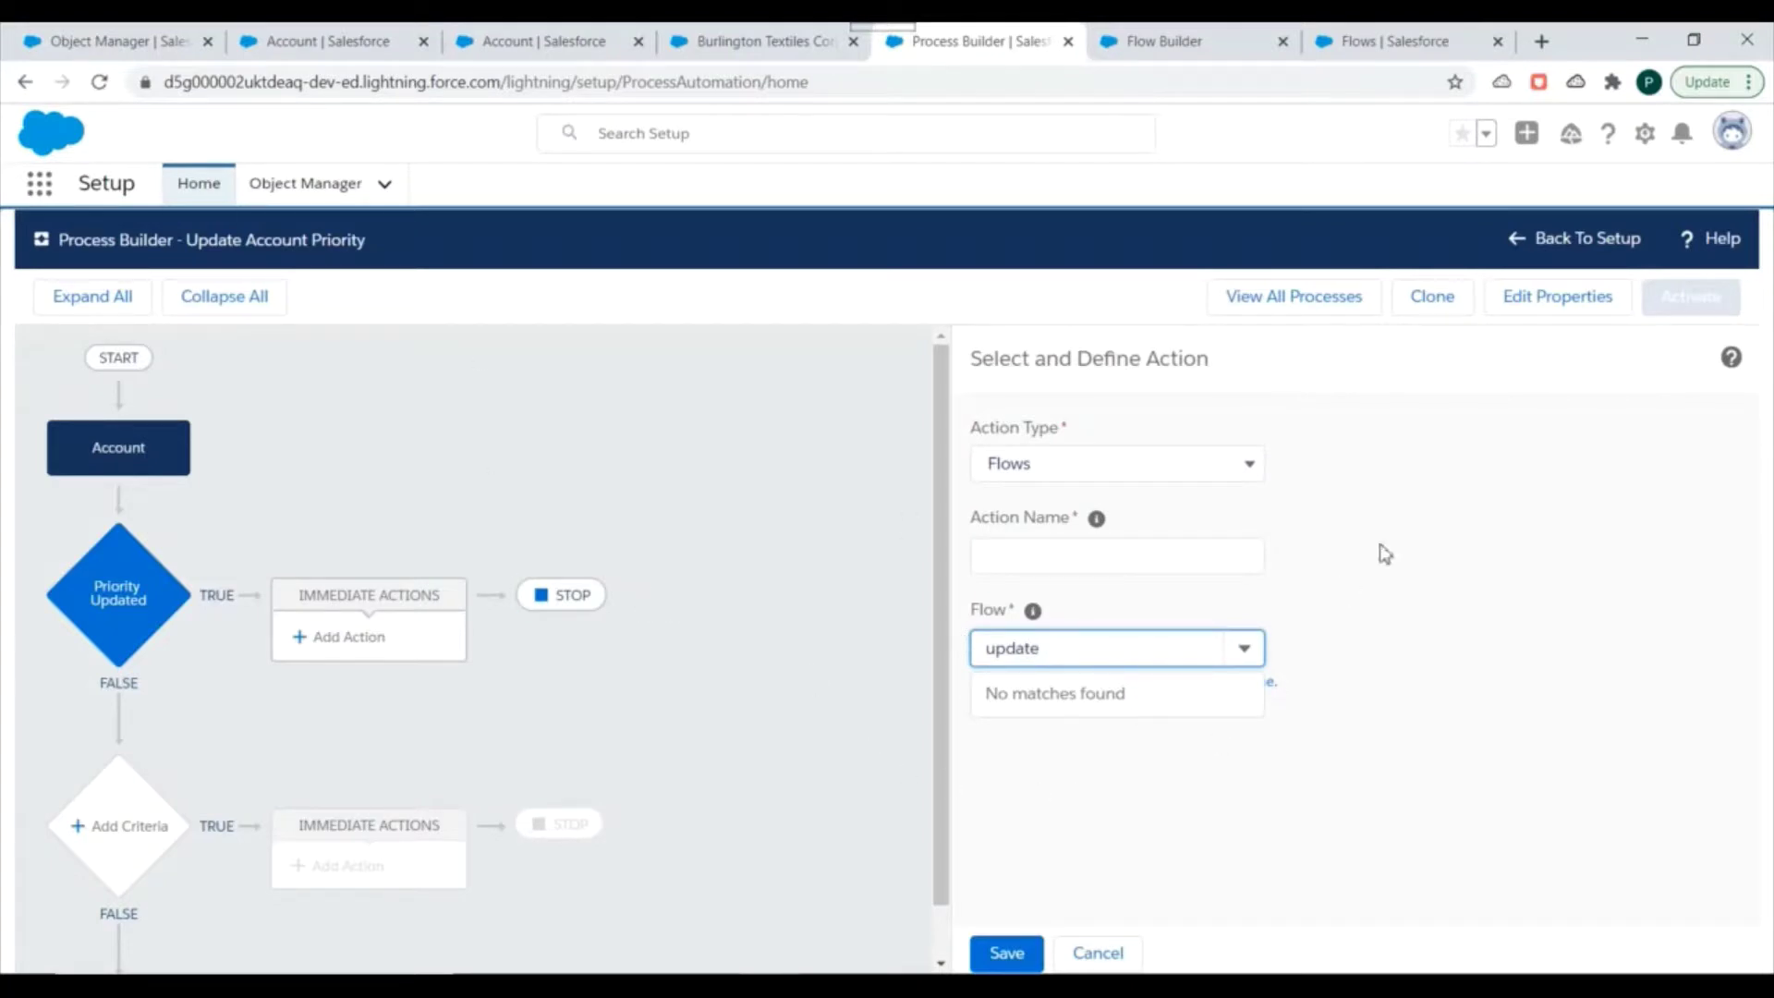
Reopen Update Account Priority from the reloaded process list and start a new immediate action for Priority Updated
left_click(1317, 305)
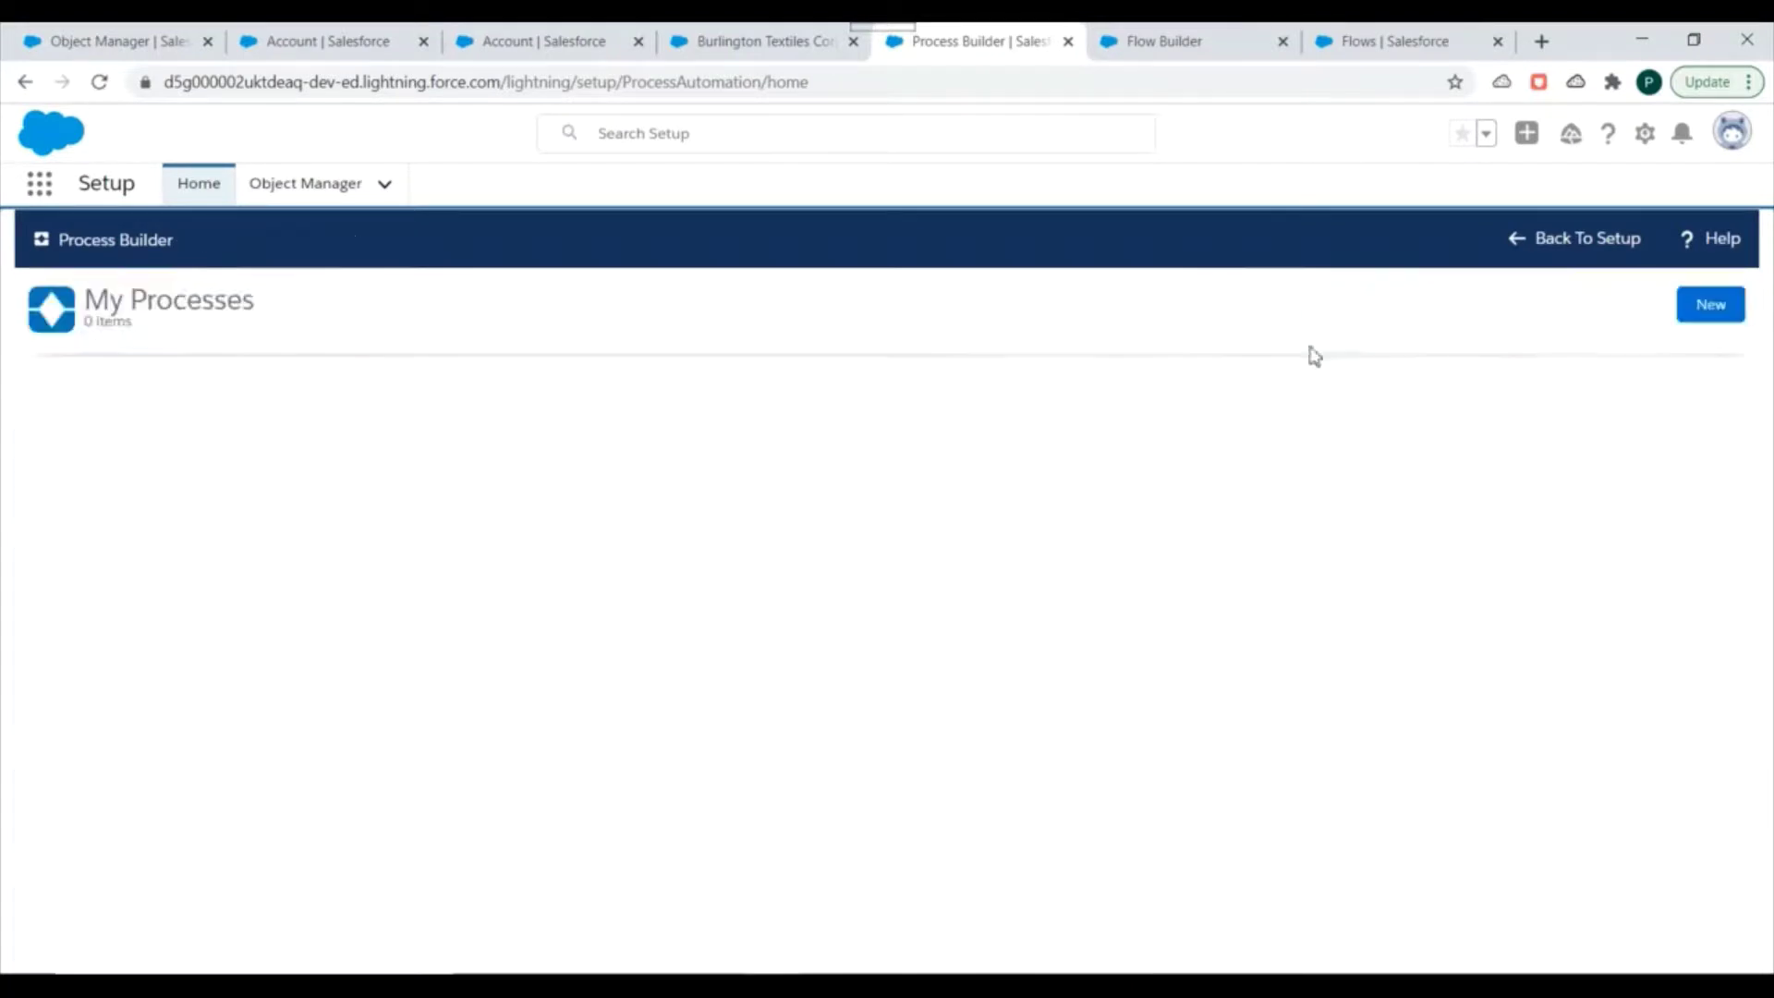
left_click(100, 82)
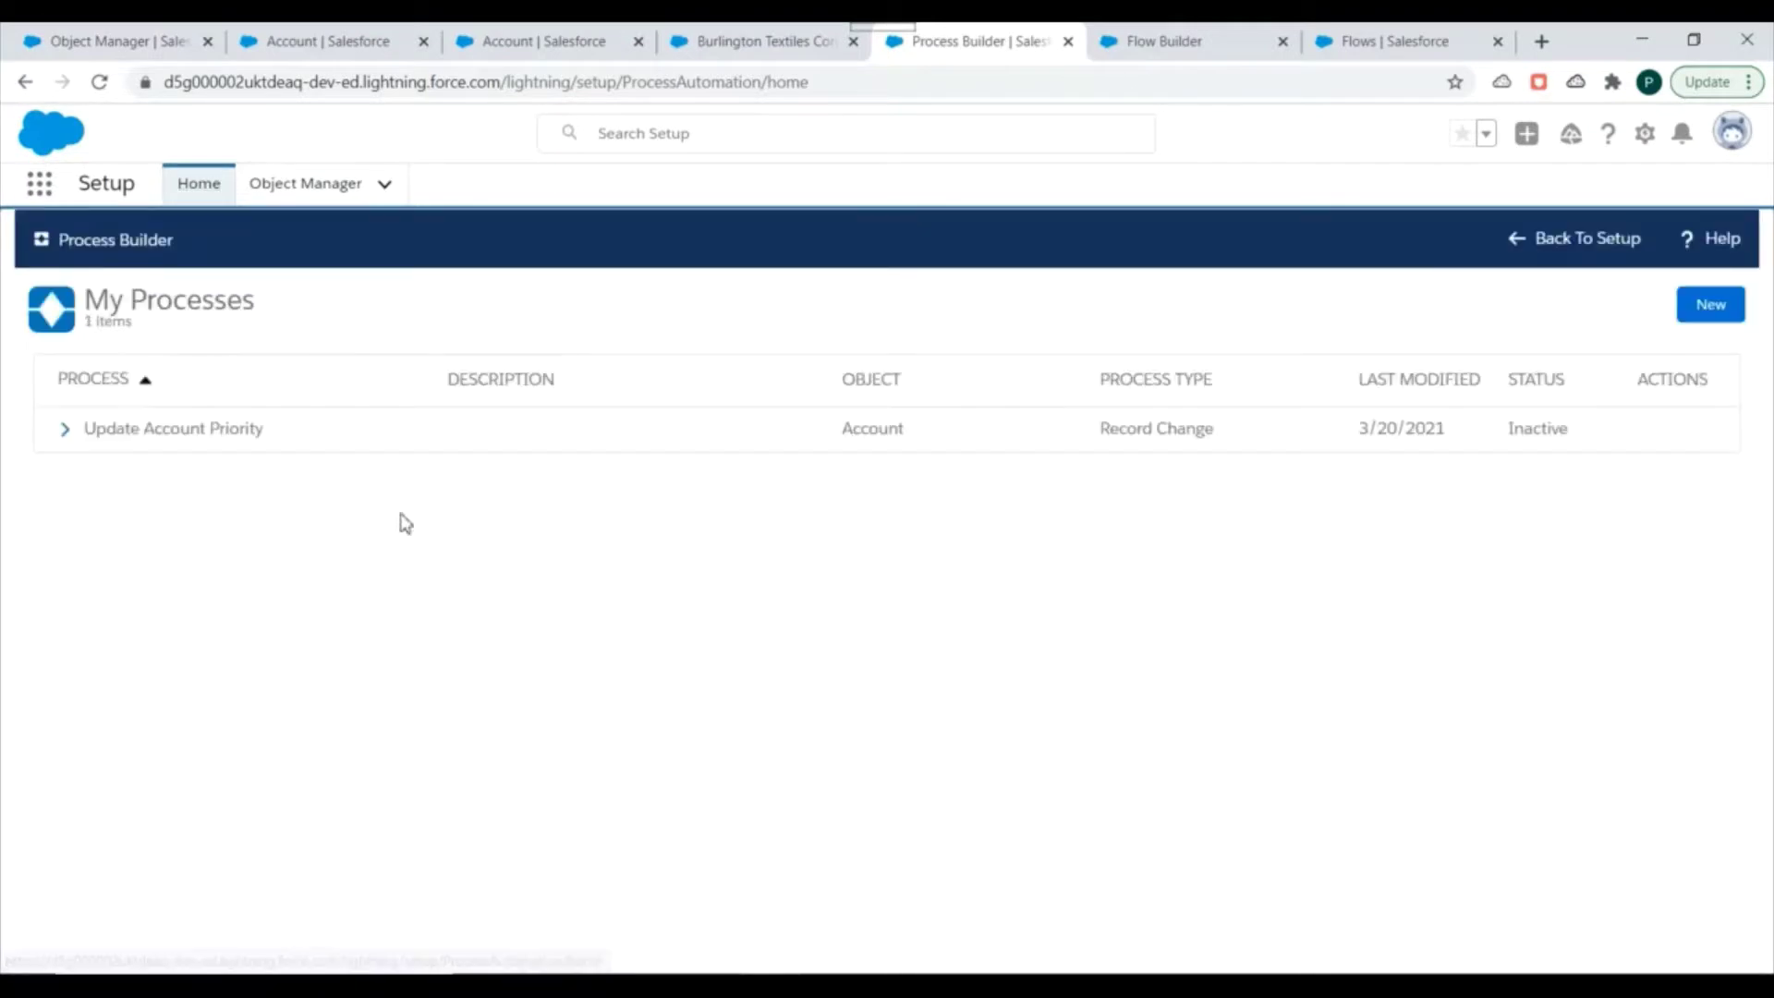
left_click(159, 434)
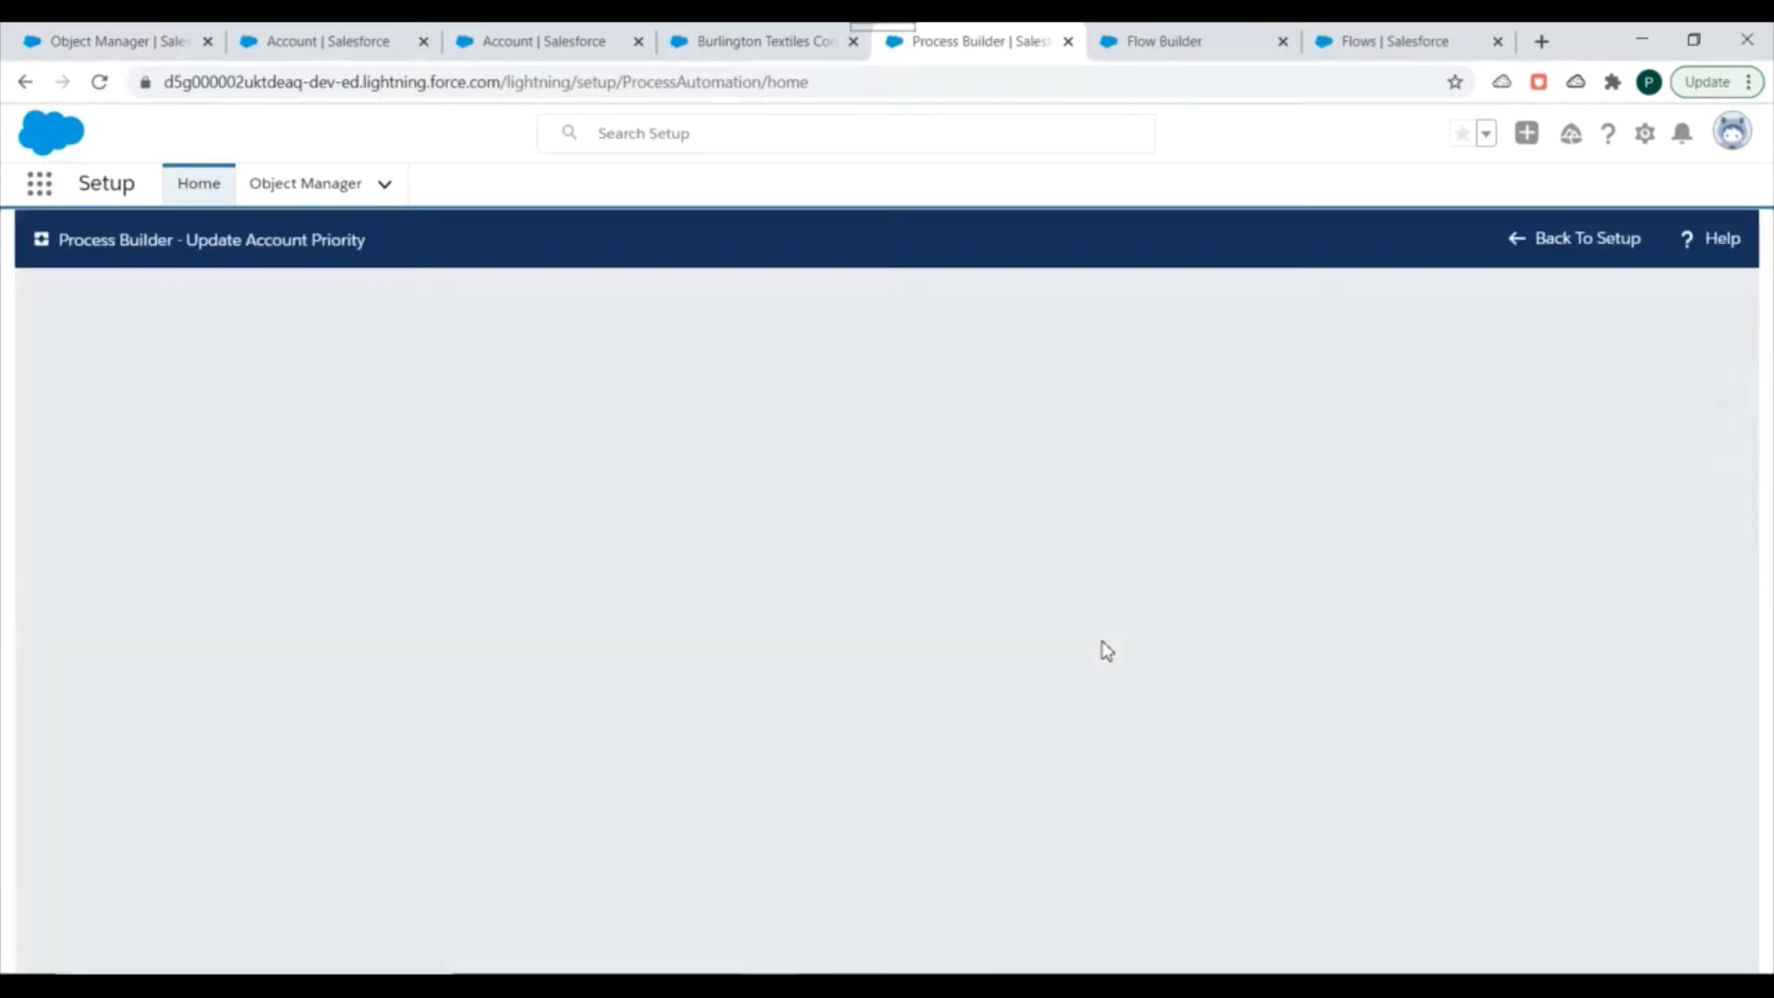
left_click(350, 646)
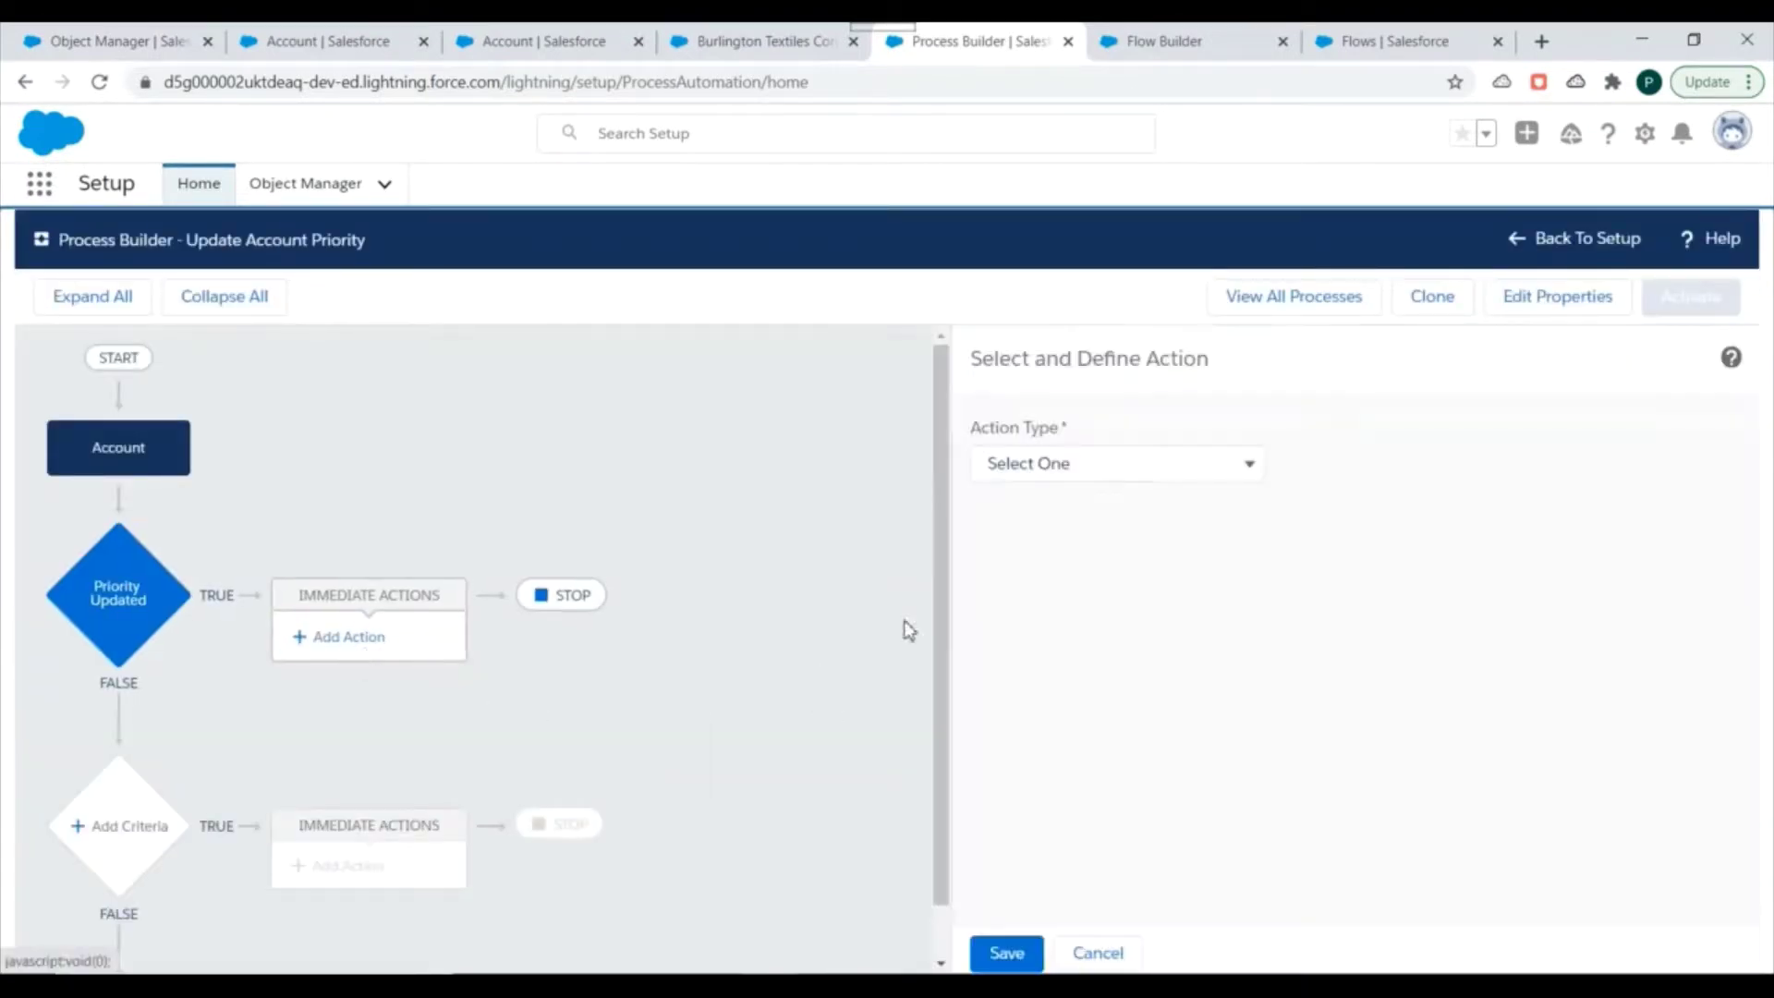
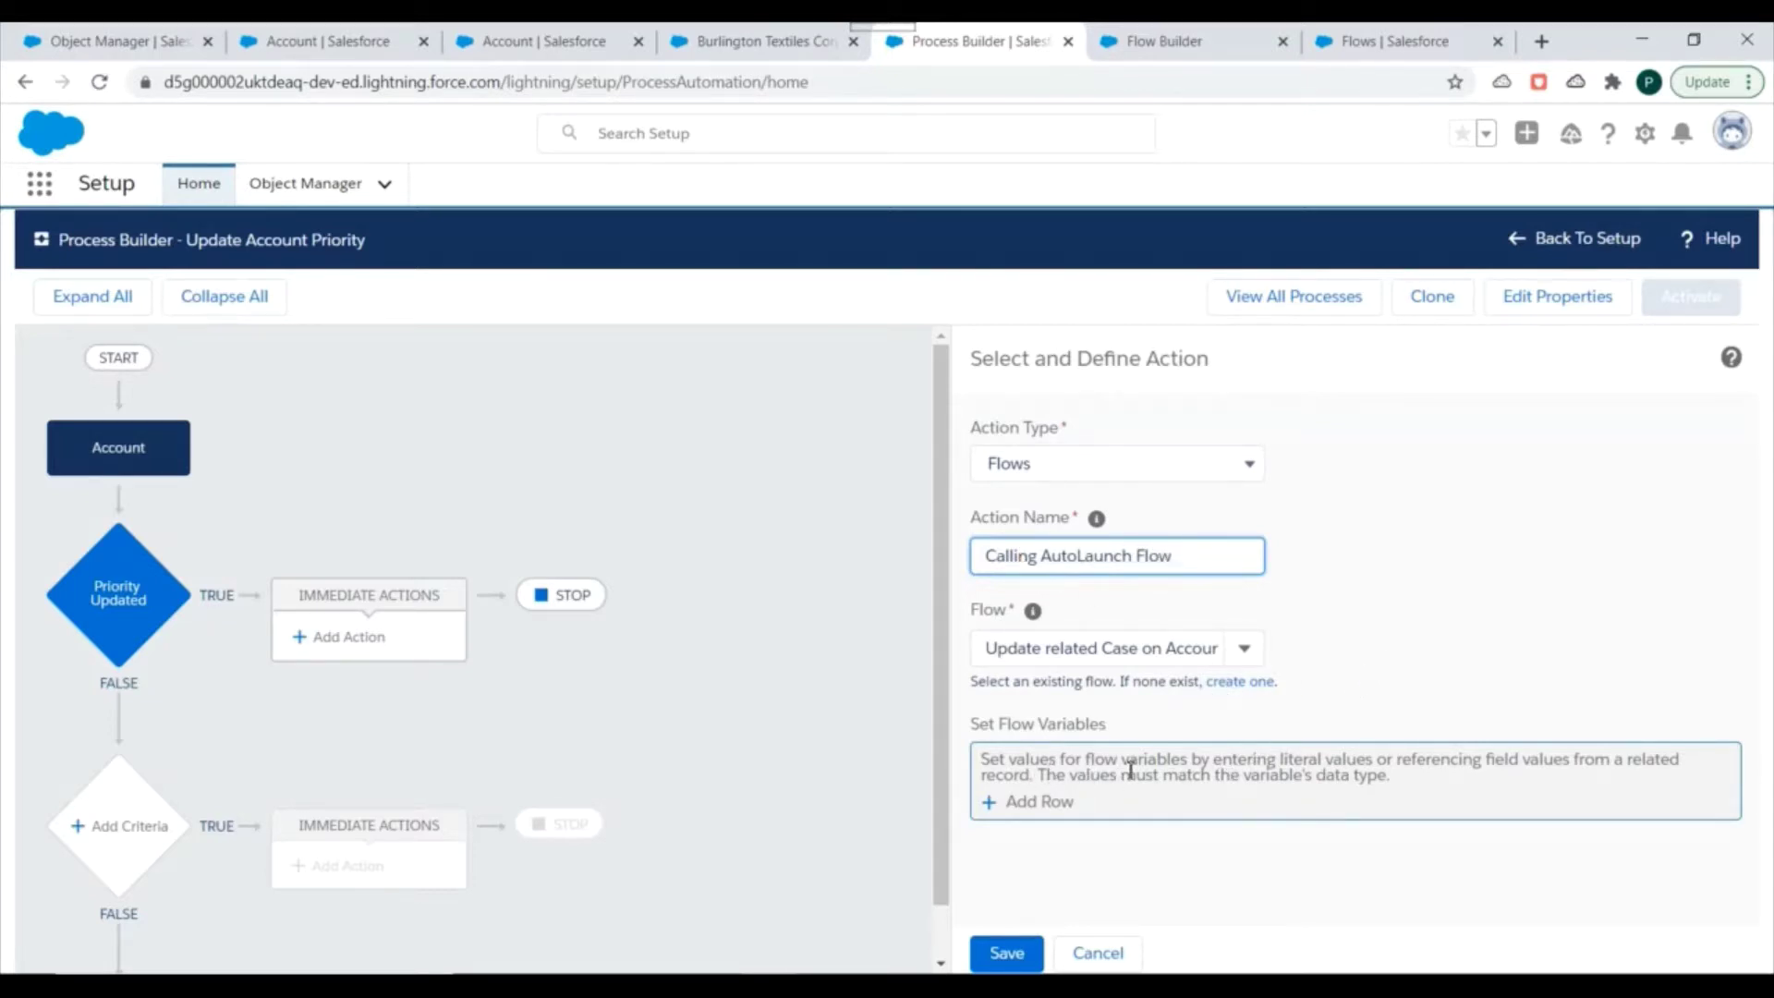
Add a flow variable row for AccountId to the action and set its type to Field Reference
left_click(1040, 802)
left_click(1160, 803)
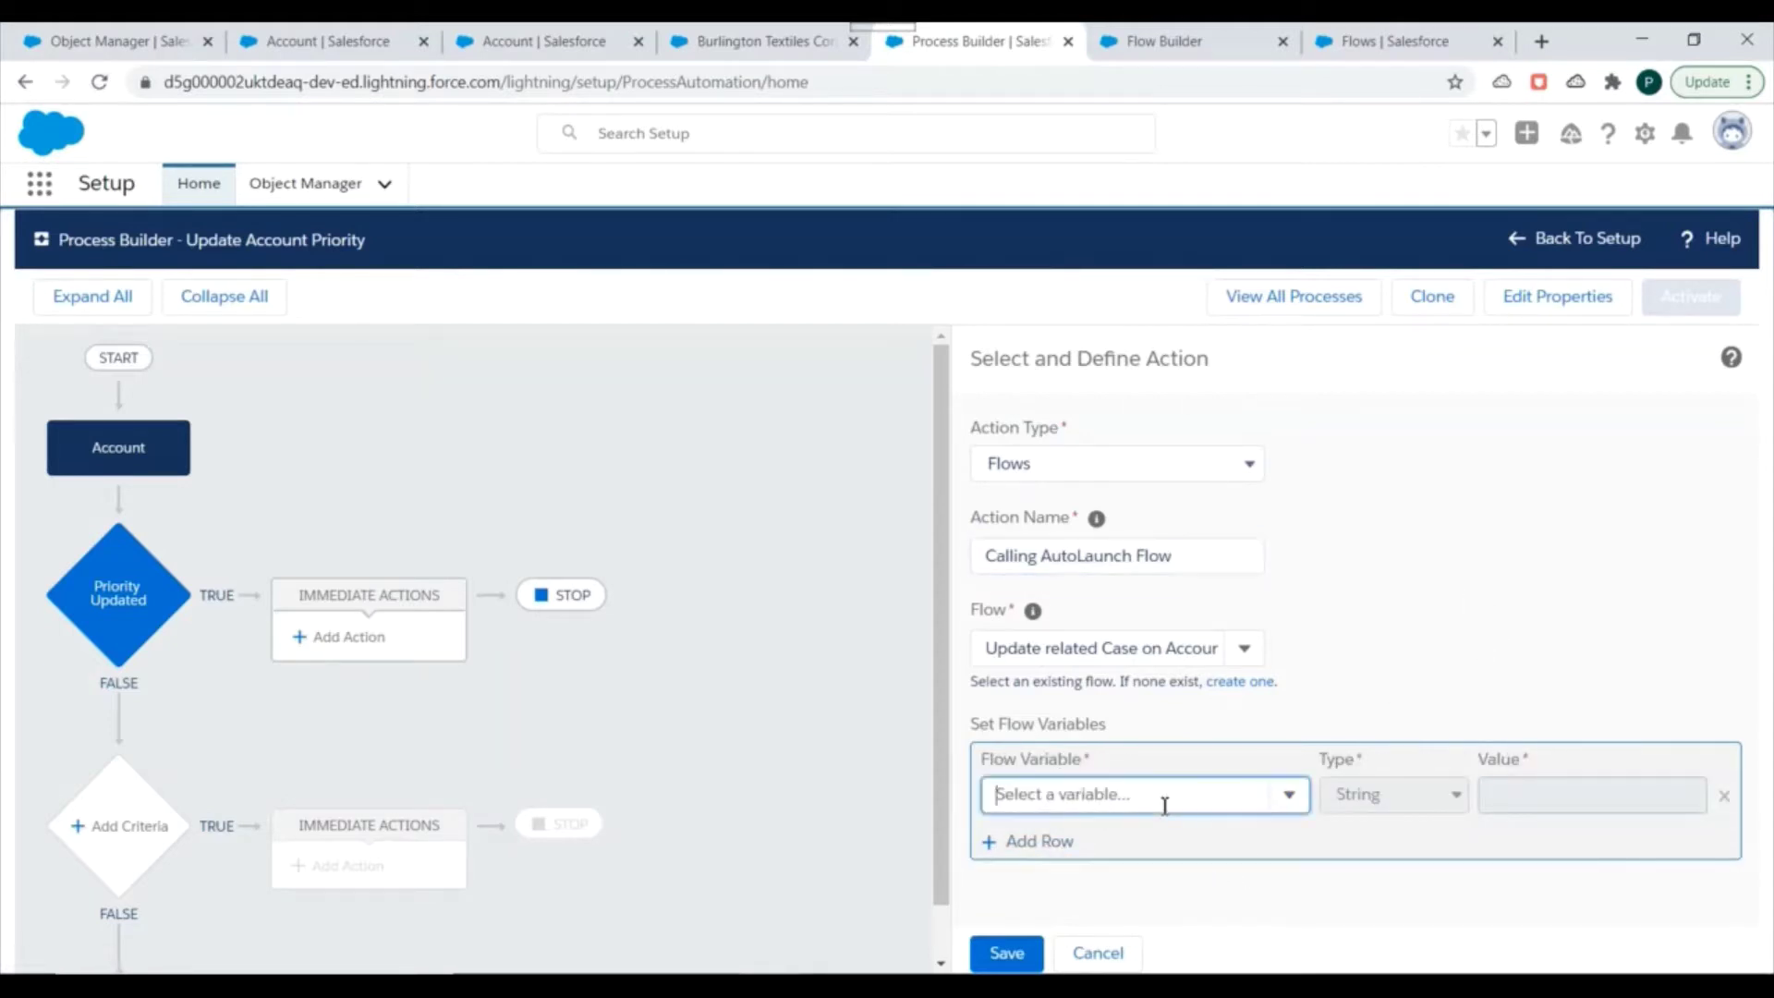
left_click(1077, 872)
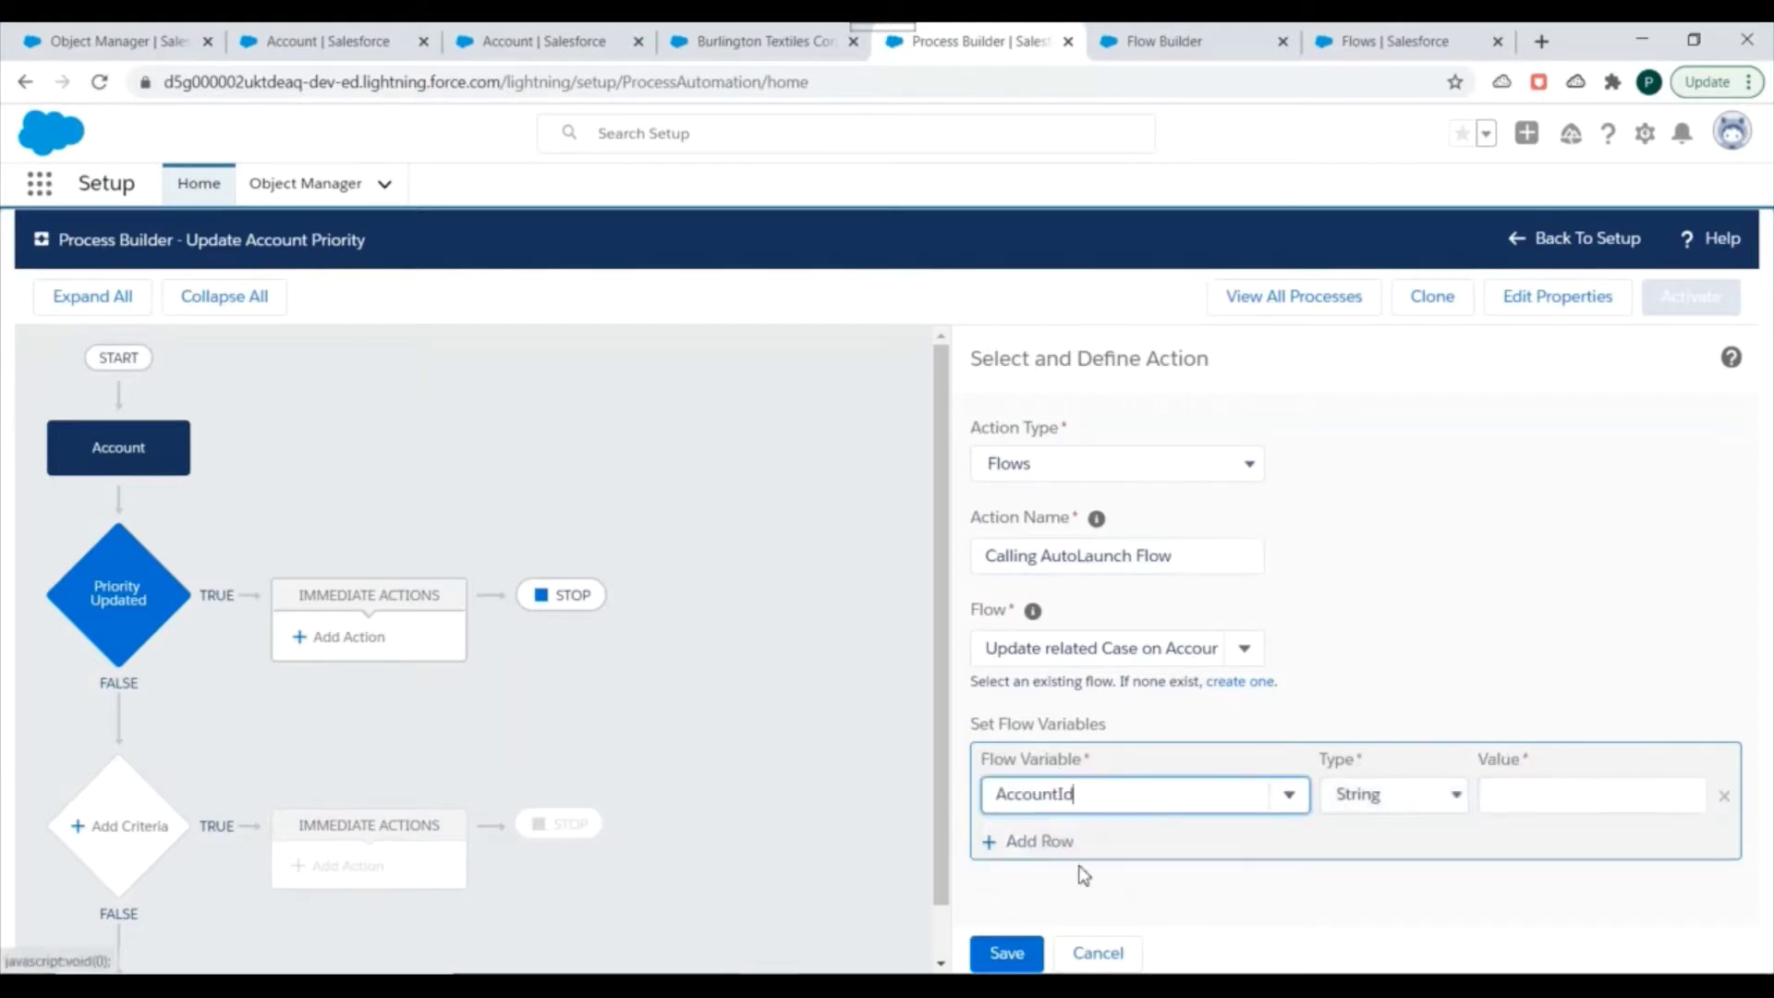
left_click(1429, 800)
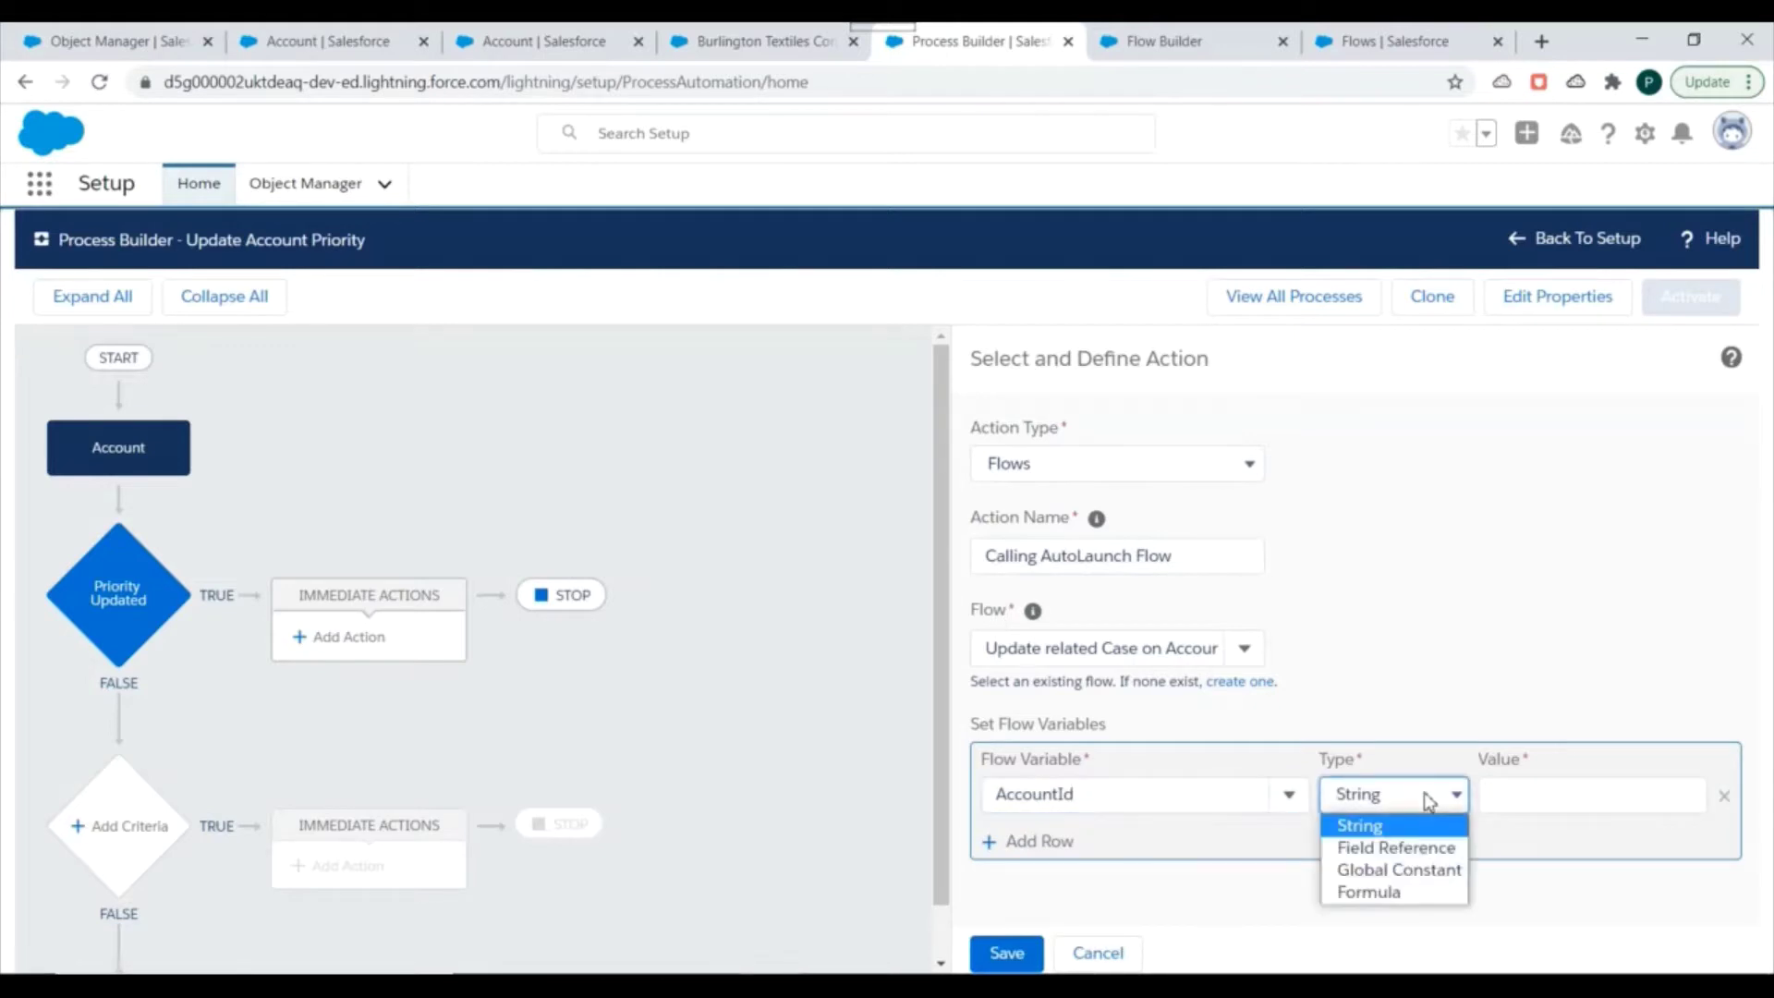
left_click(1524, 798)
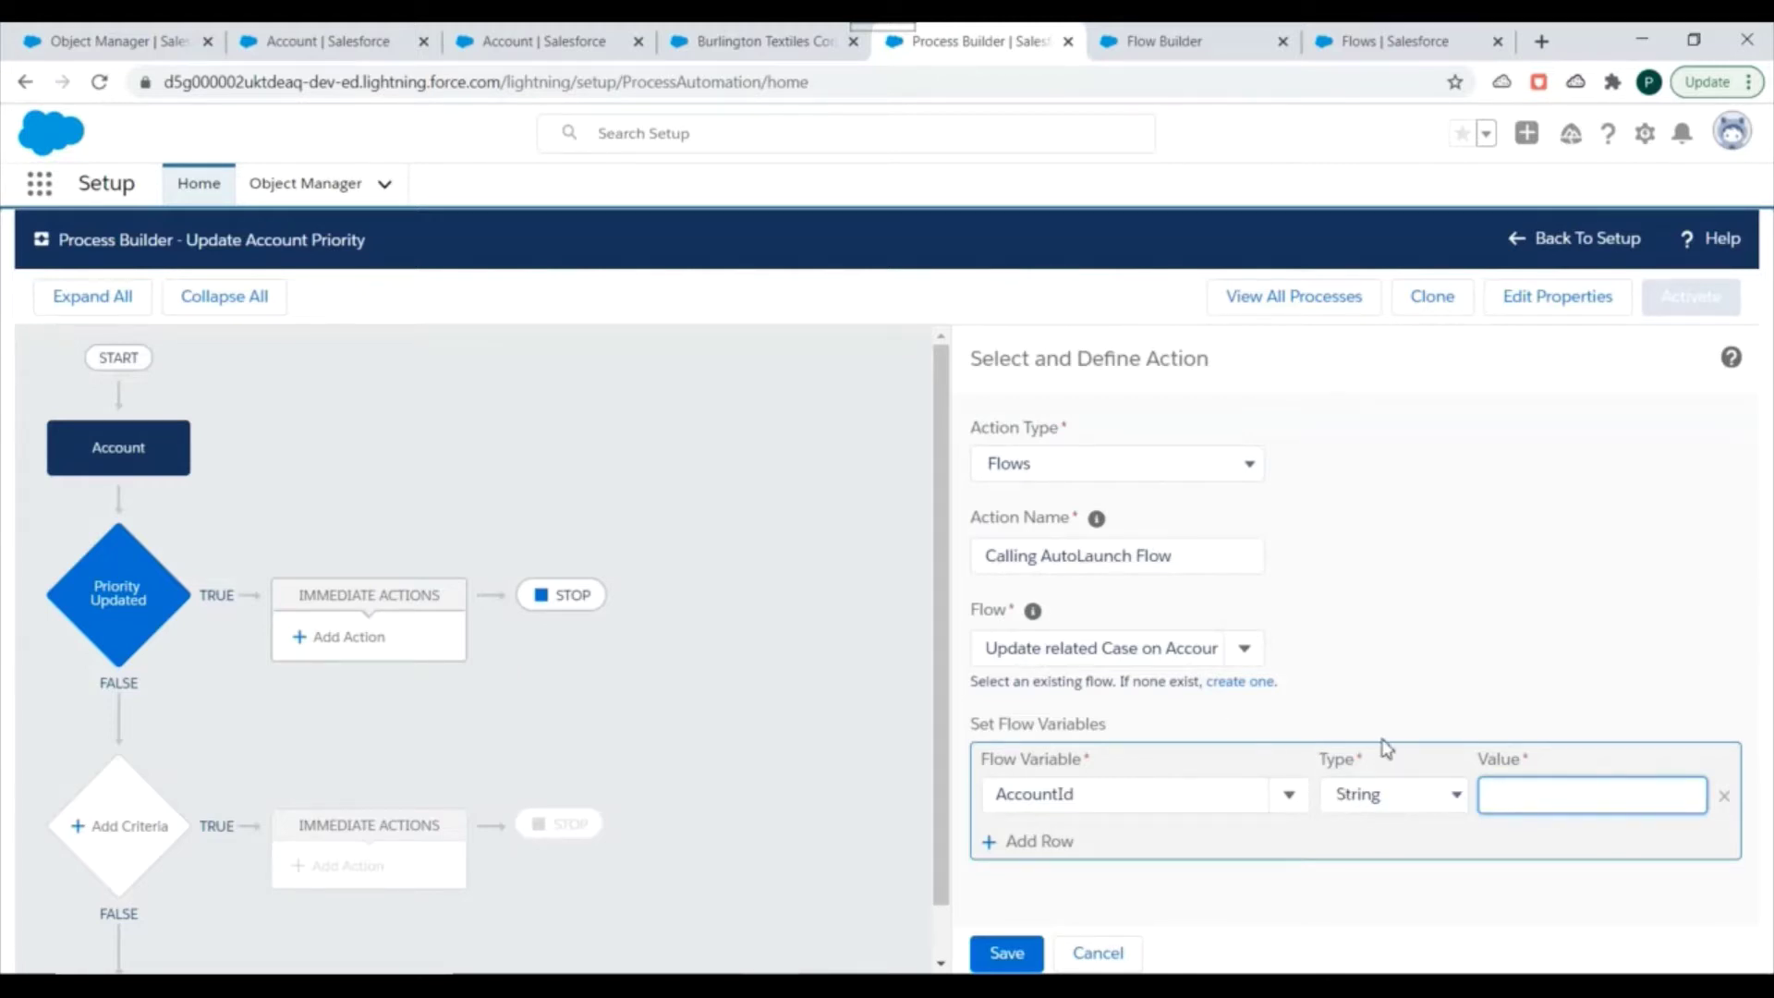
left_click(1177, 795)
left_click(1377, 795)
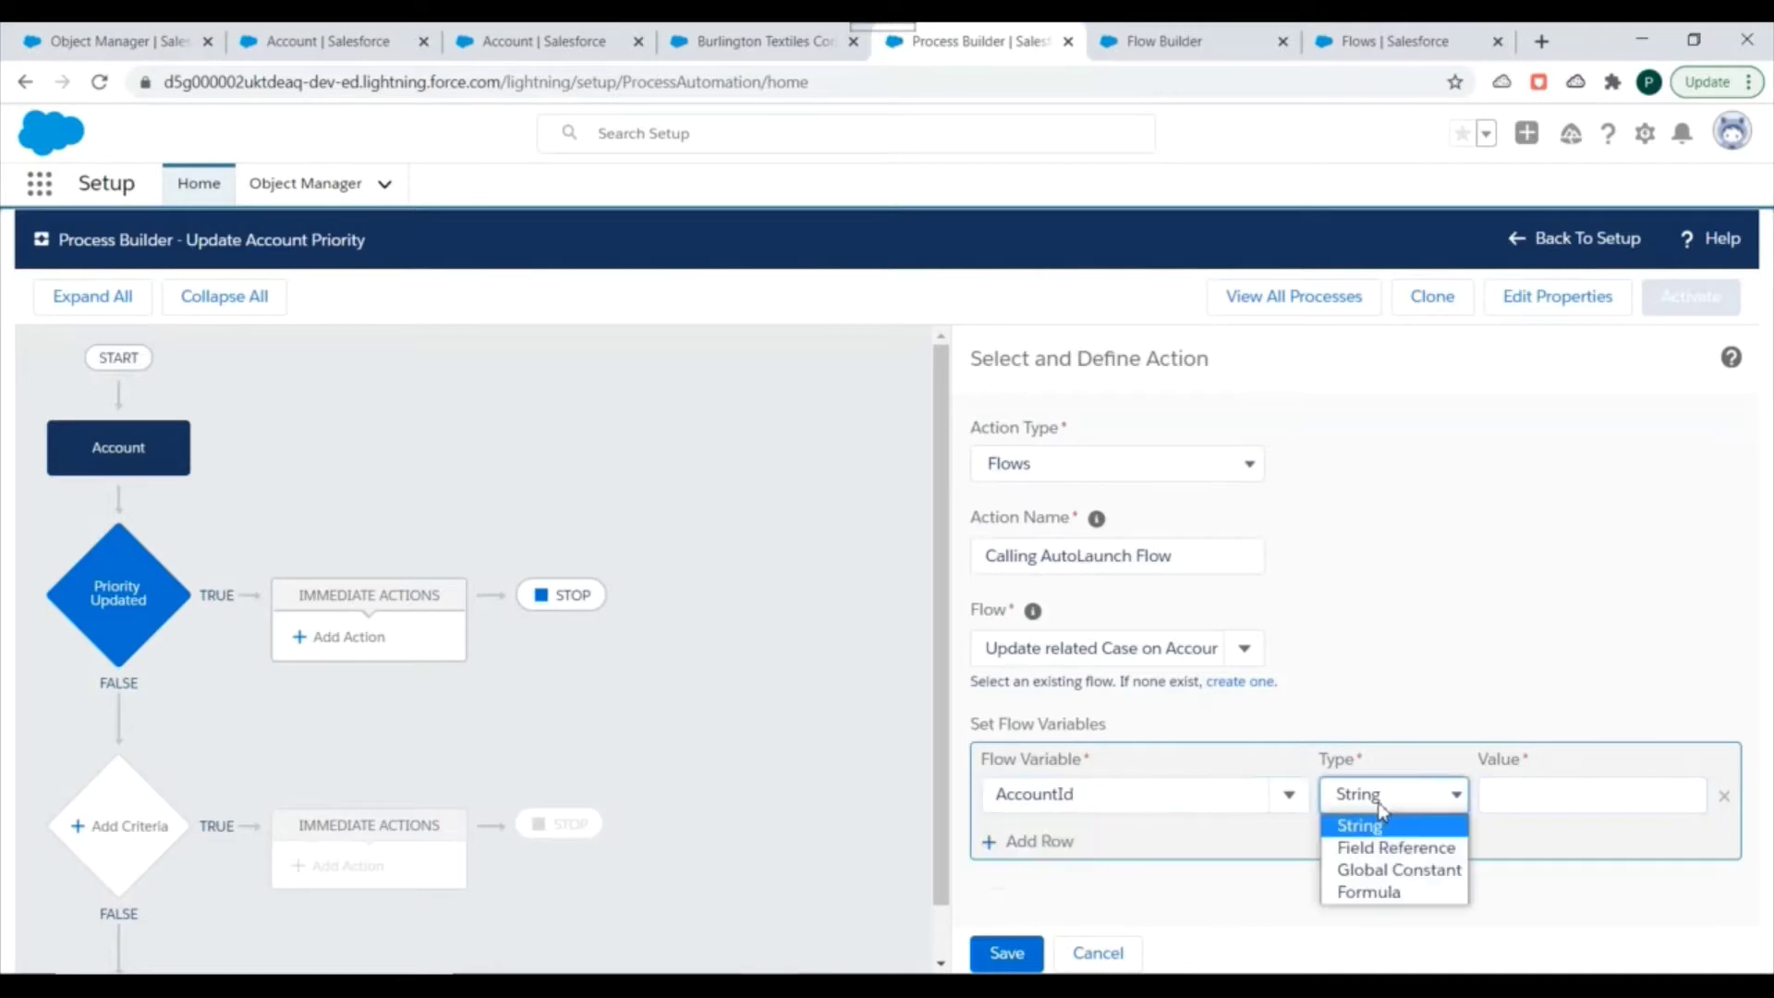
left_click(1392, 849)
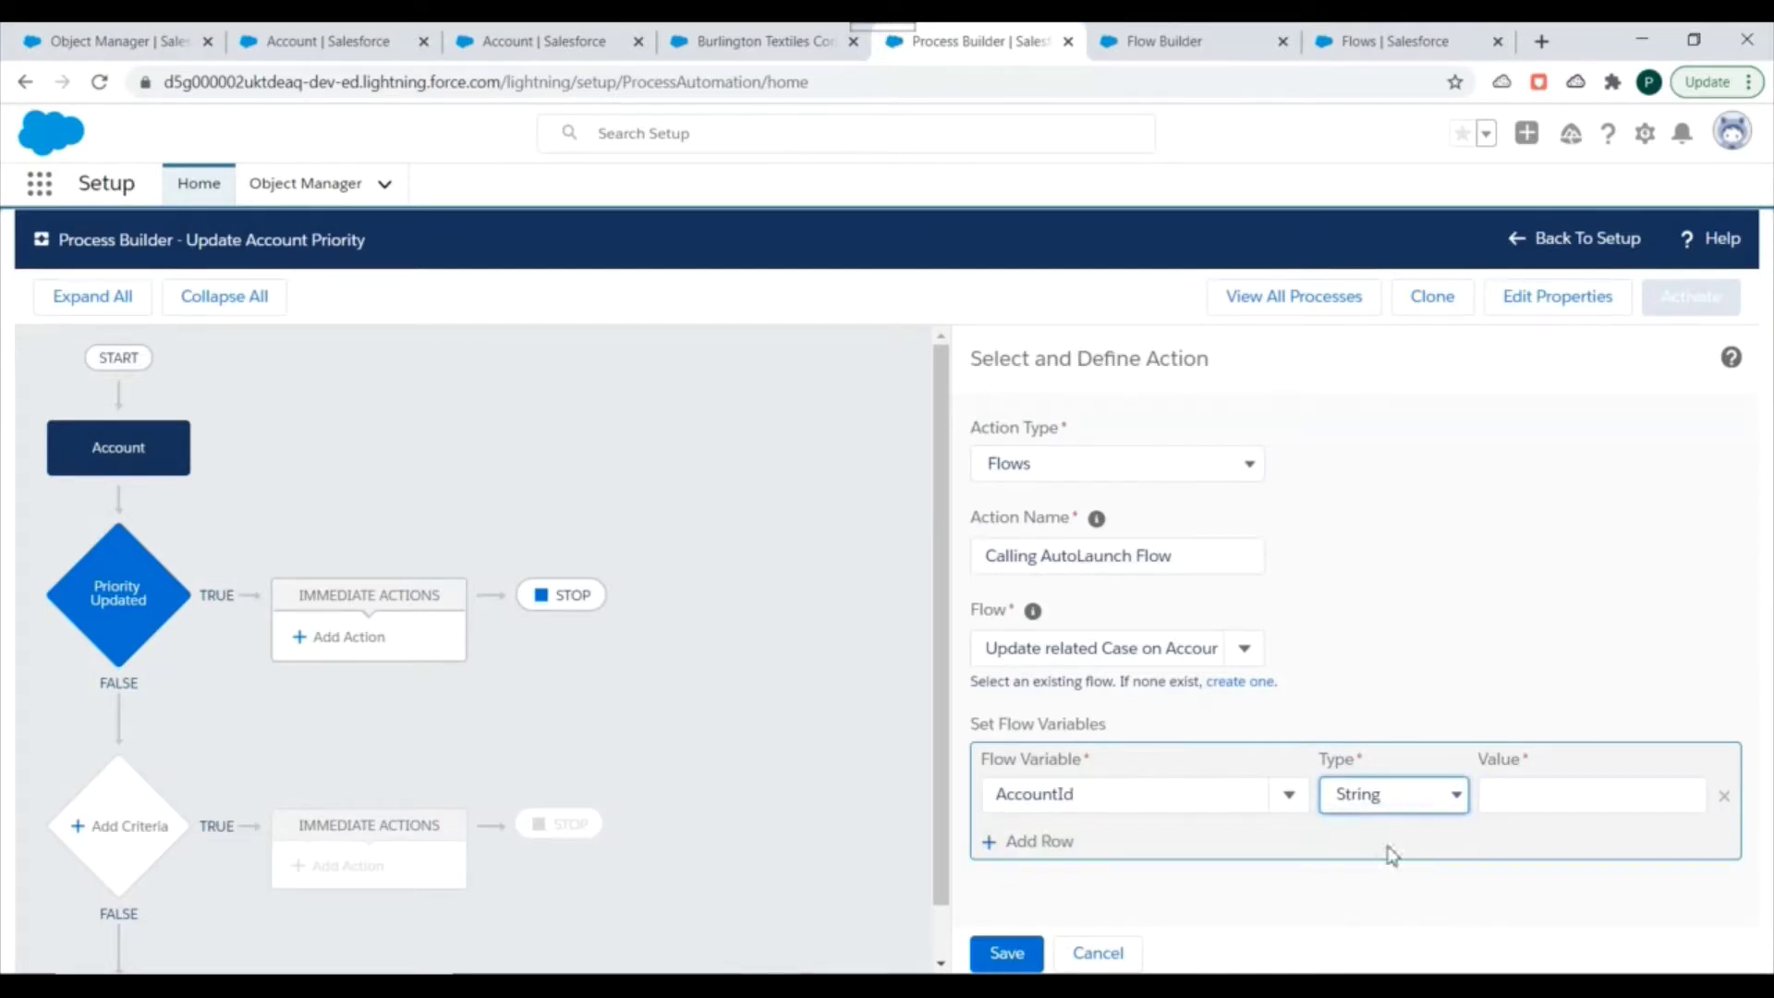
Set the AccountId variable's value to the account's Account ID field
left_click(1528, 797)
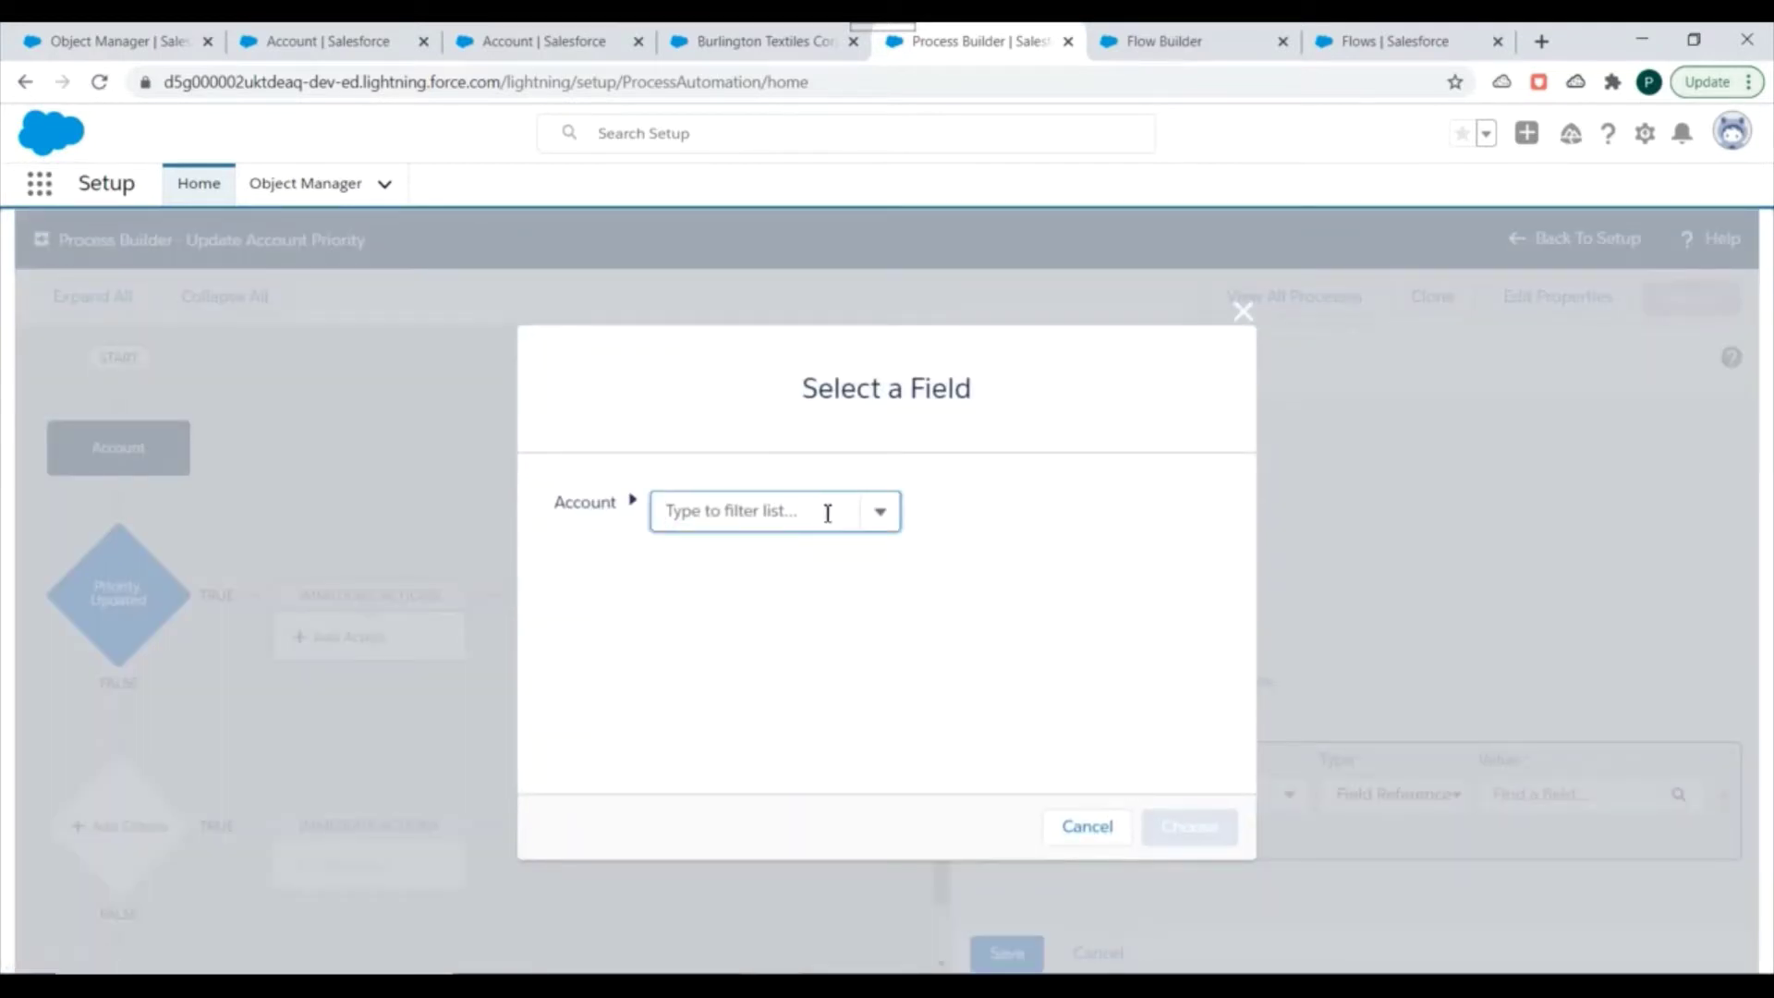
type("Id")
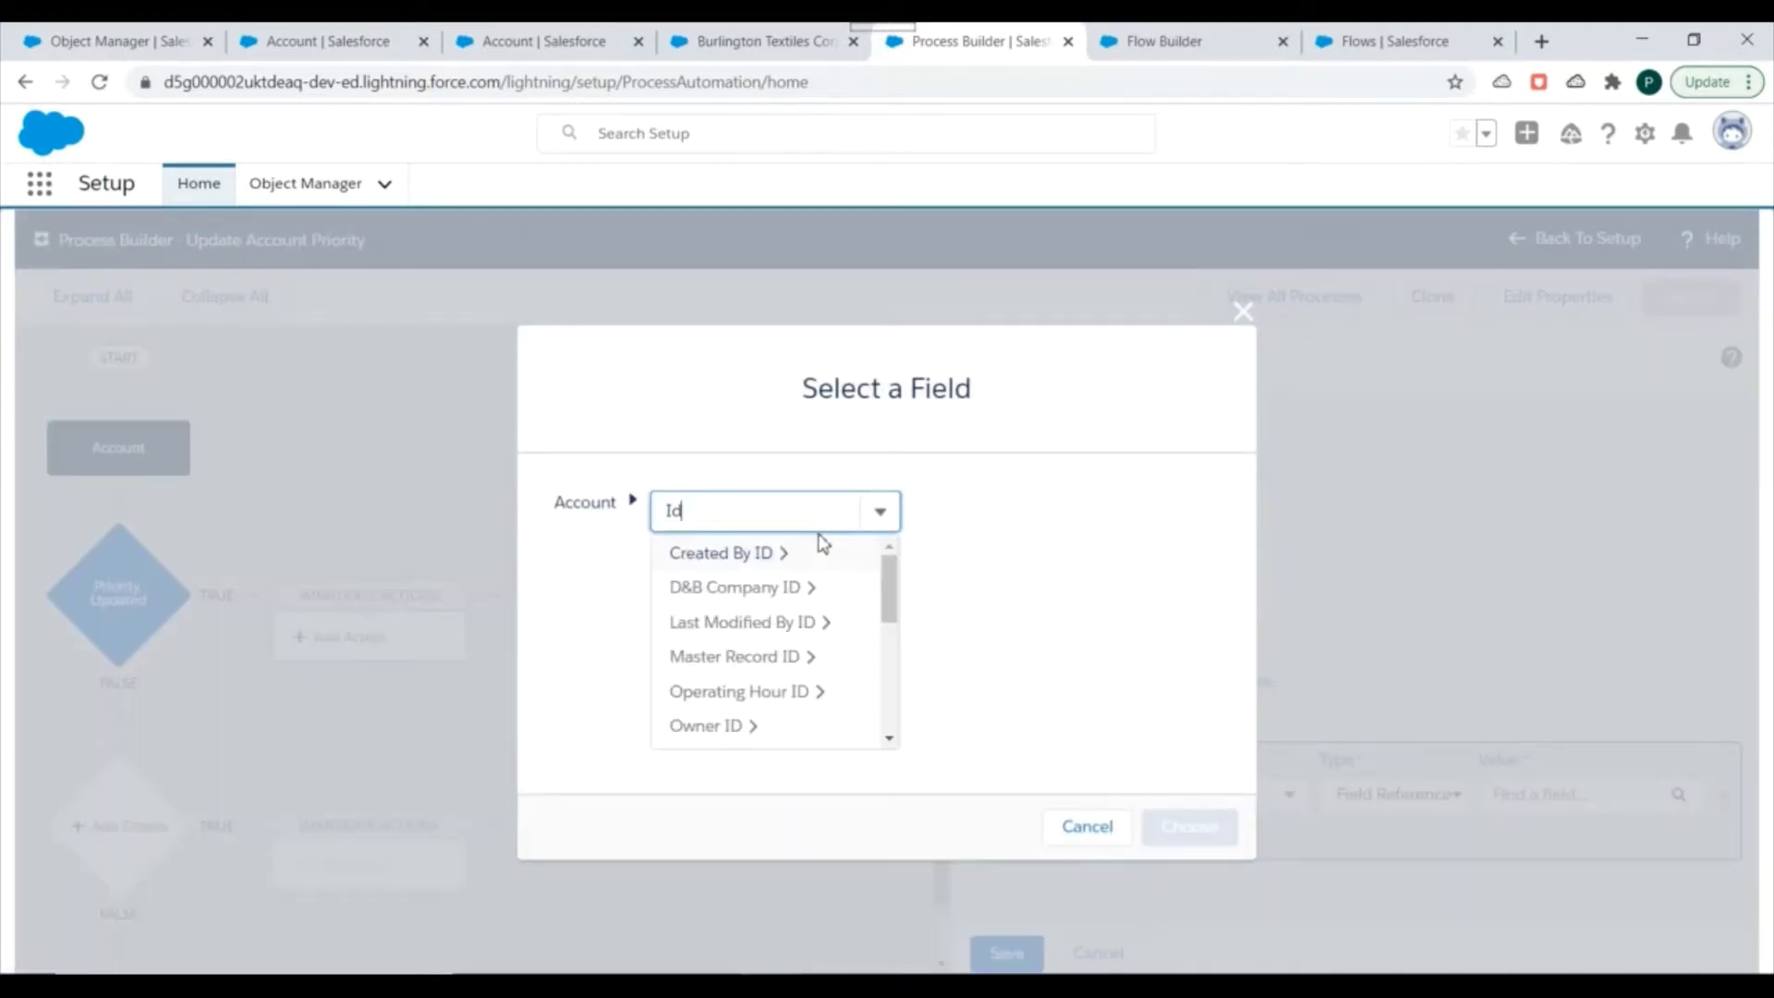
scroll(869, 617, "down", 1)
scroll(851, 616, "down", 3)
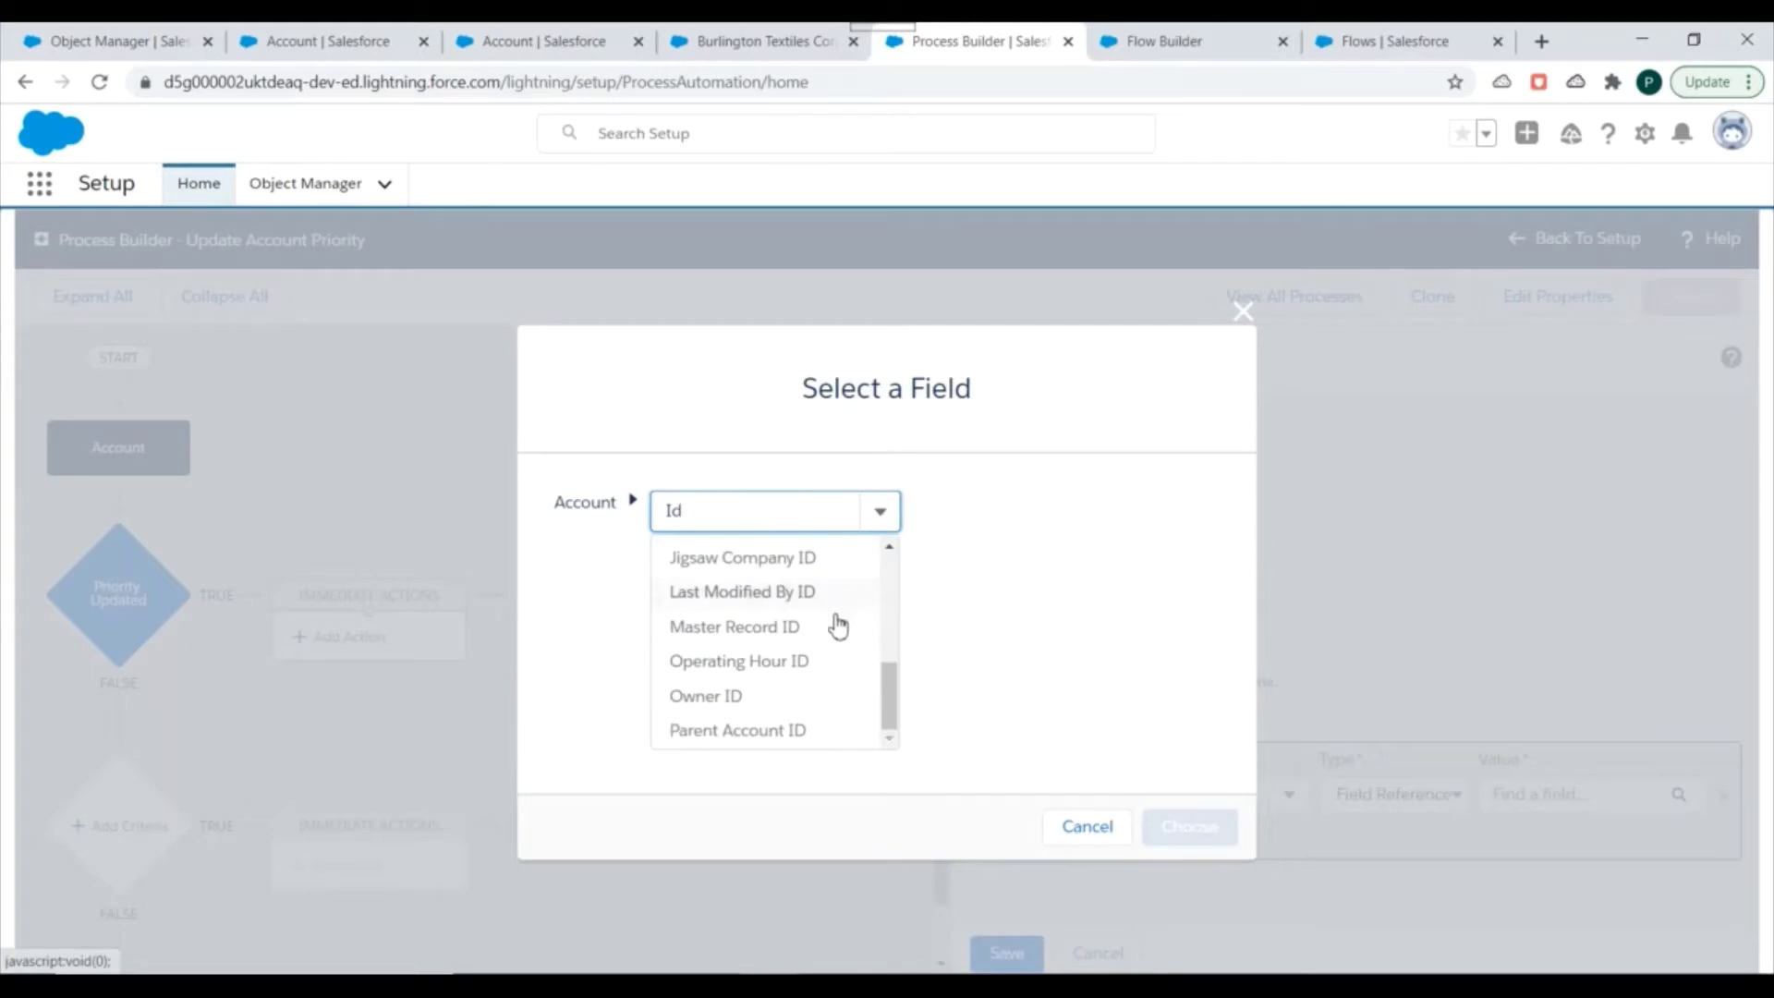
scroll(813, 665, "up", 1)
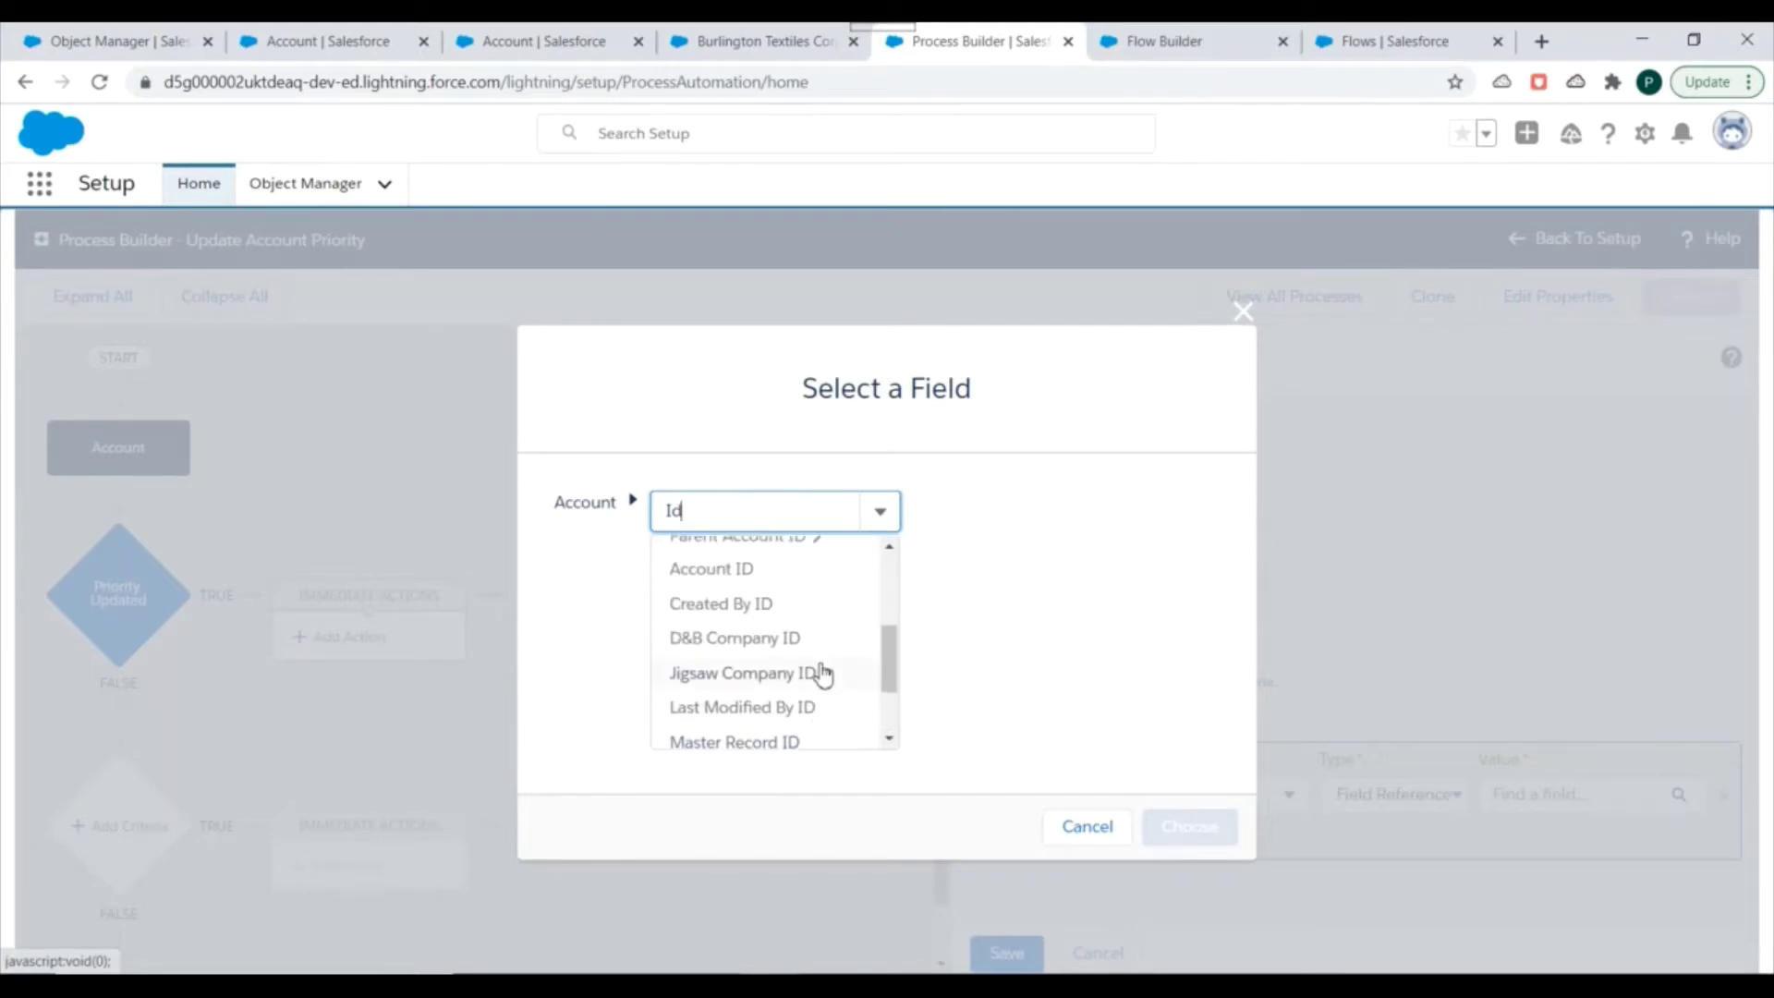
left_click(758, 569)
left_click(1185, 826)
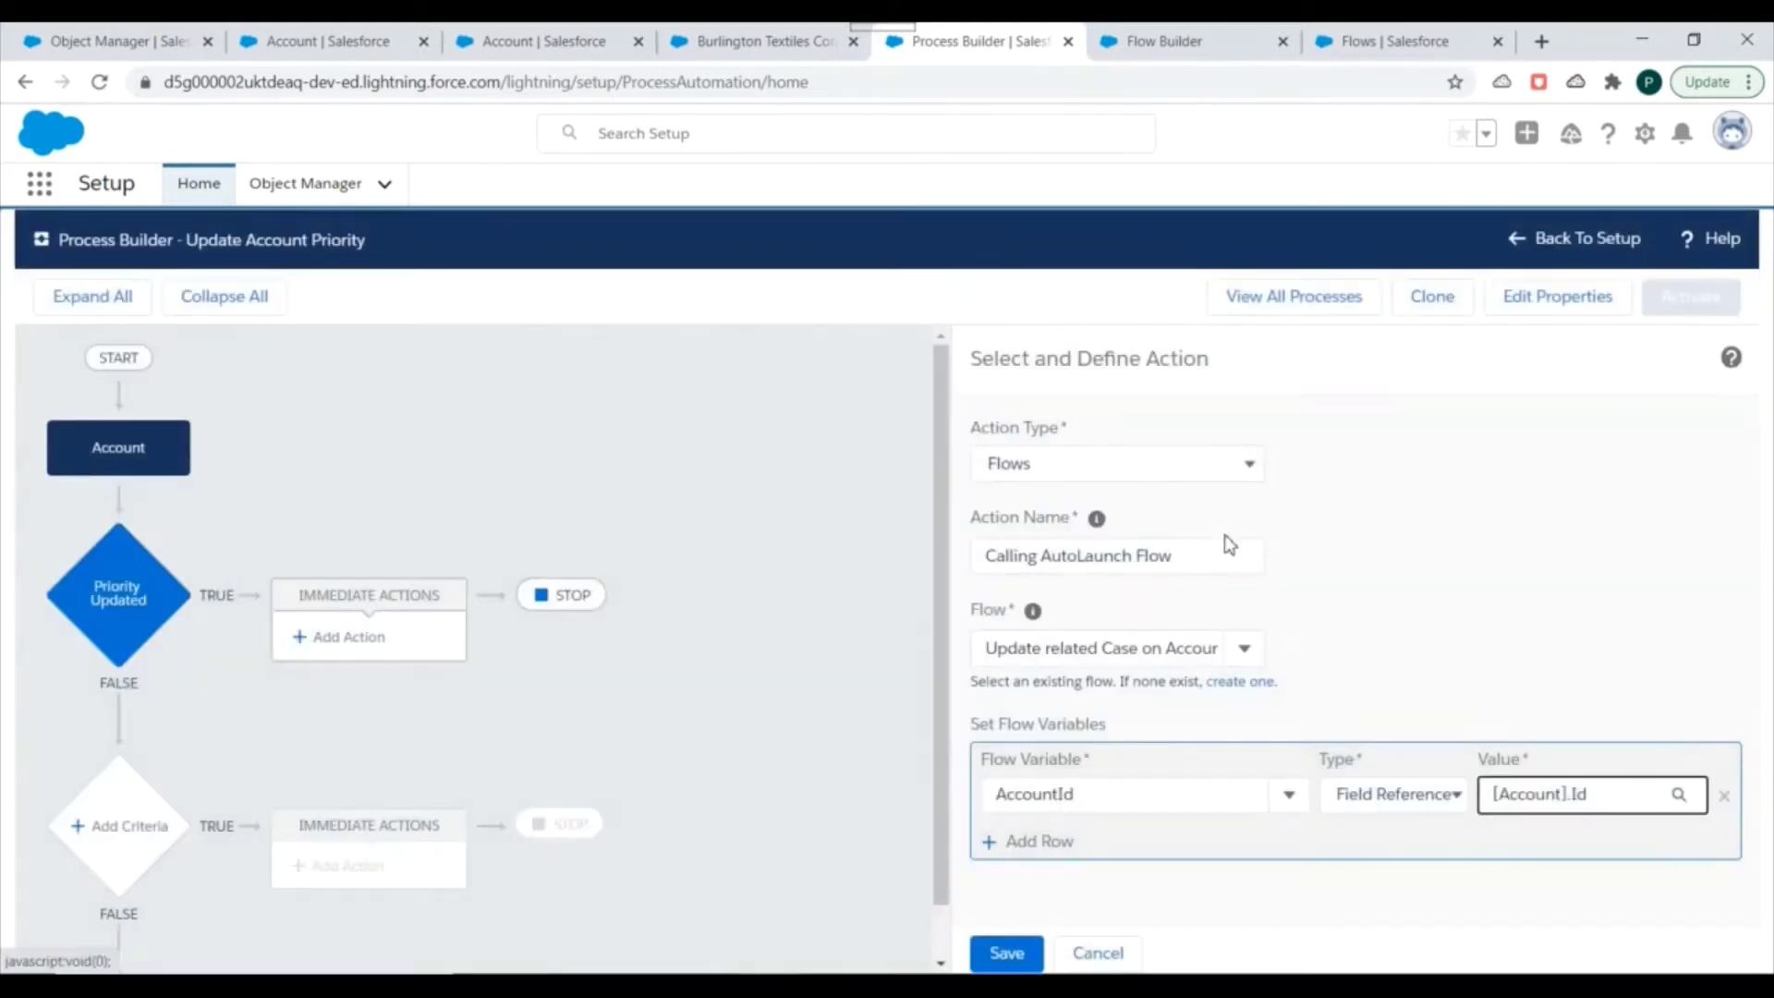
Add a second flow variable row for AccountPriority with the type Field Reference
left_click(1036, 839)
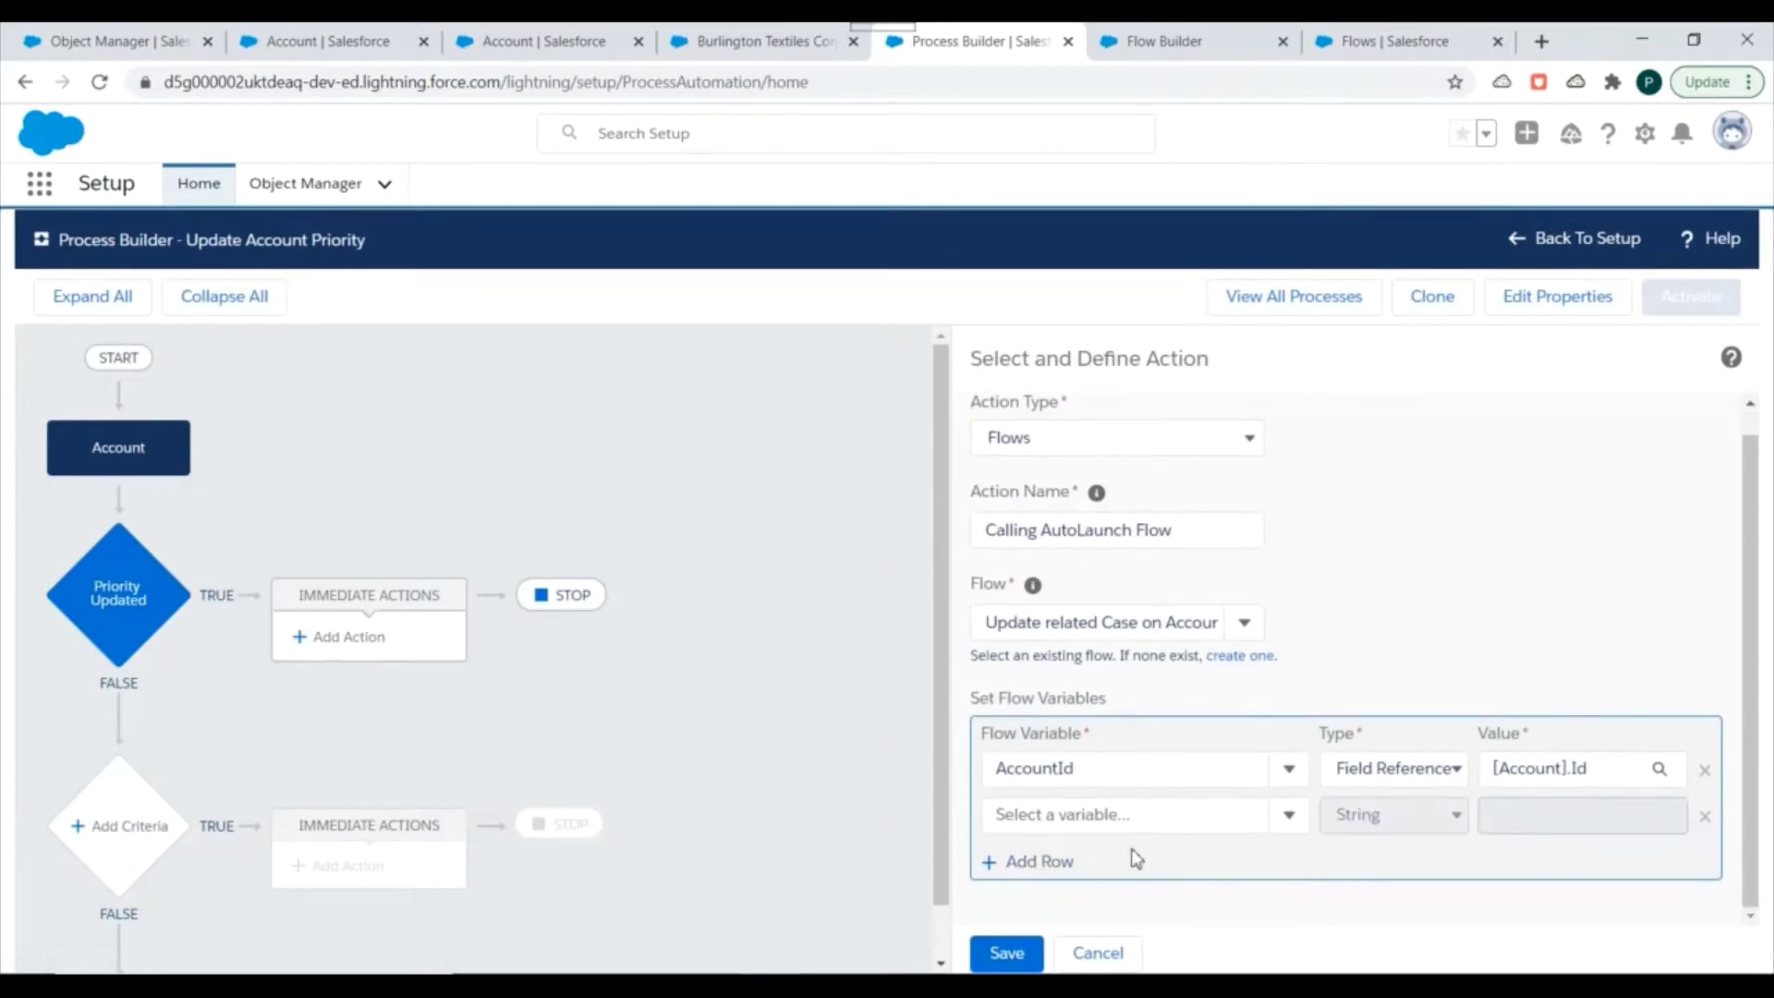
left_click(1120, 813)
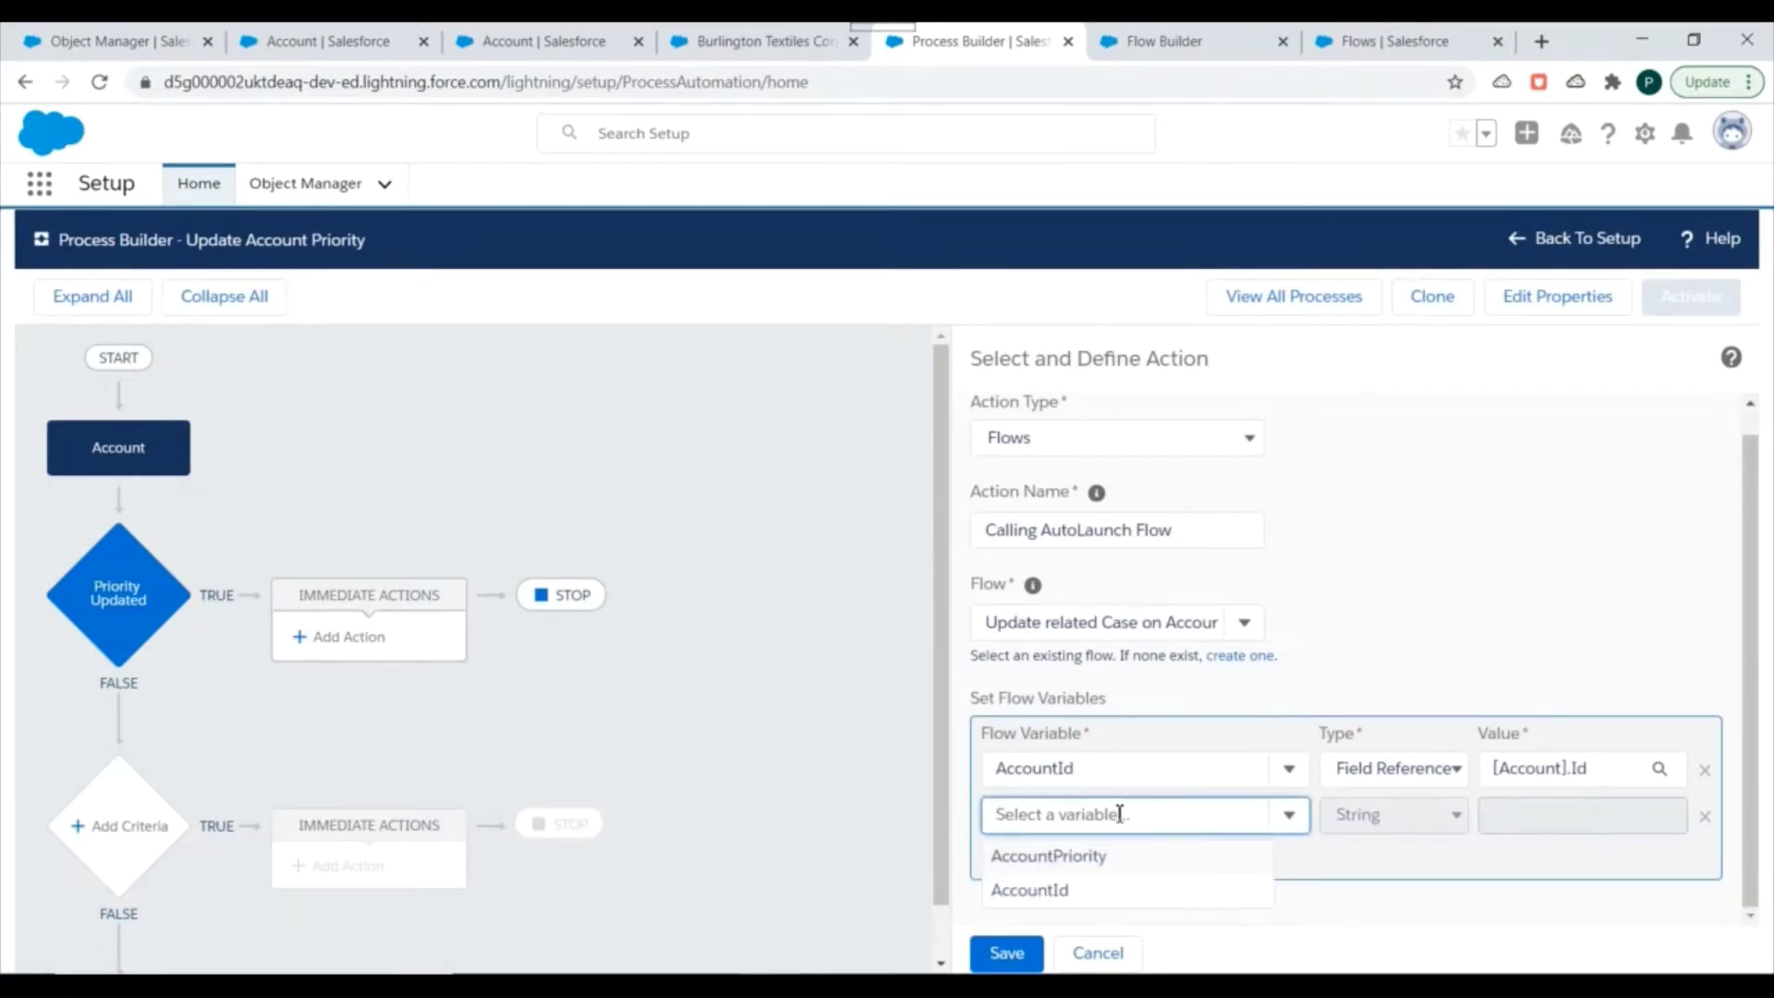
left_click(1093, 858)
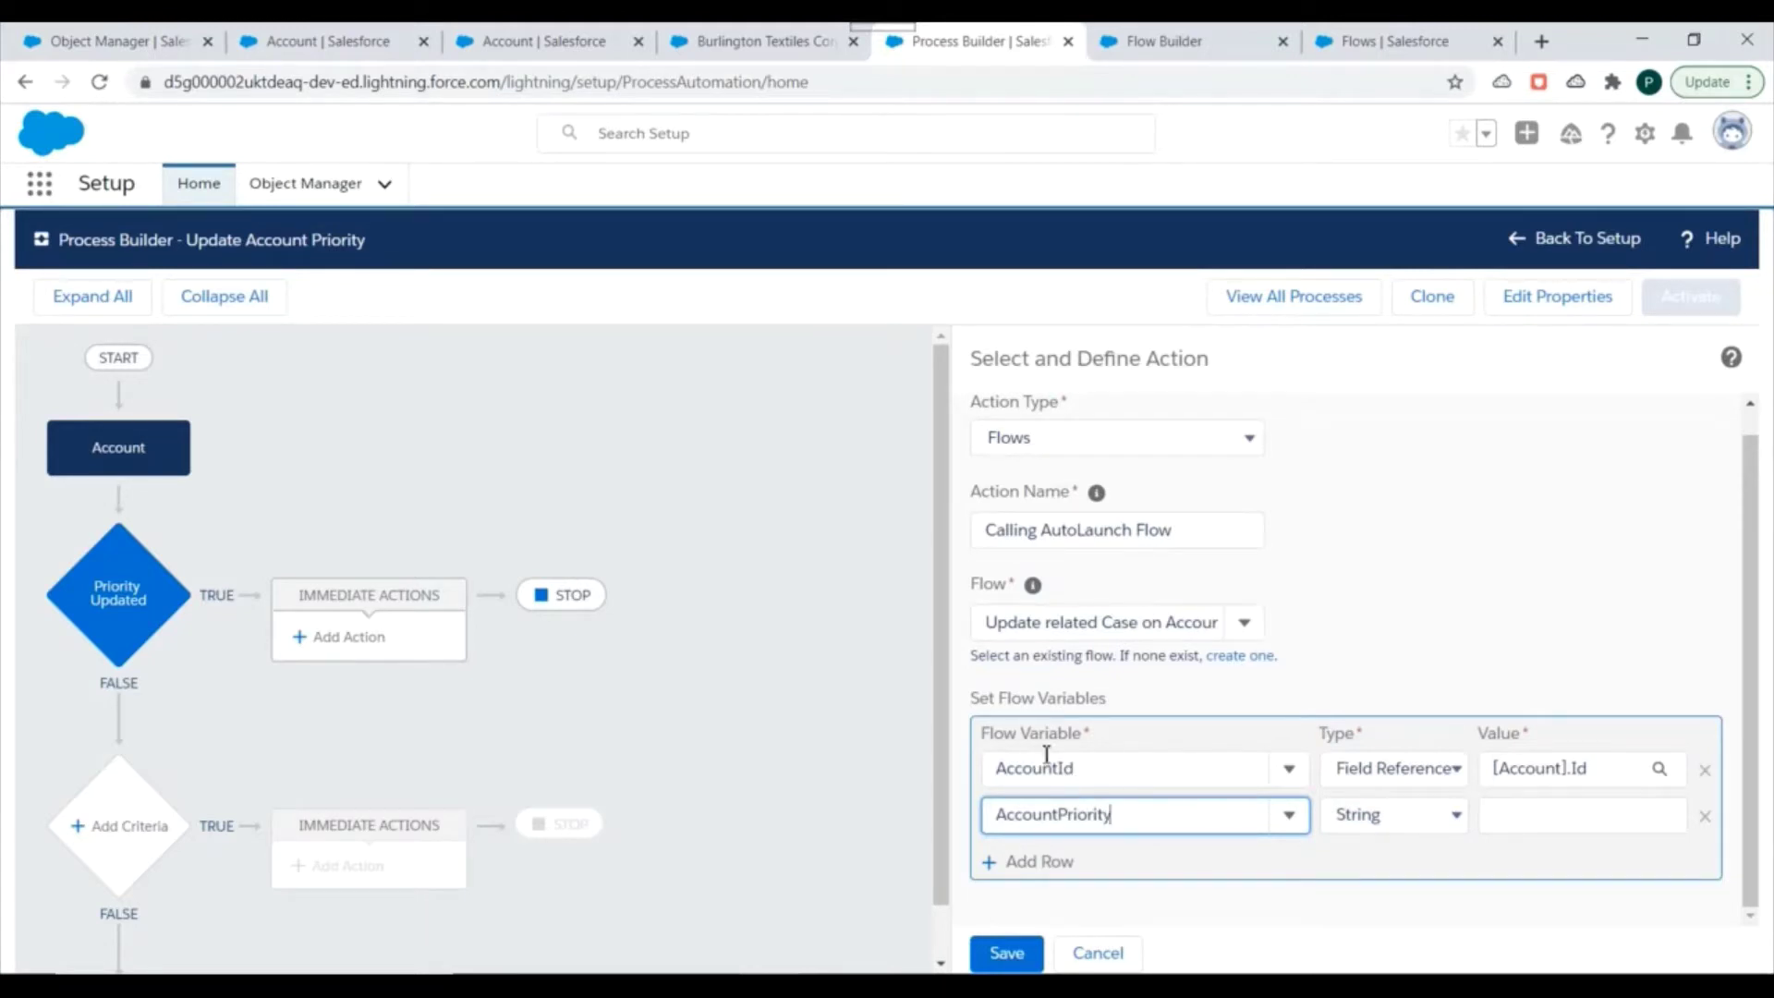
left_click(1370, 822)
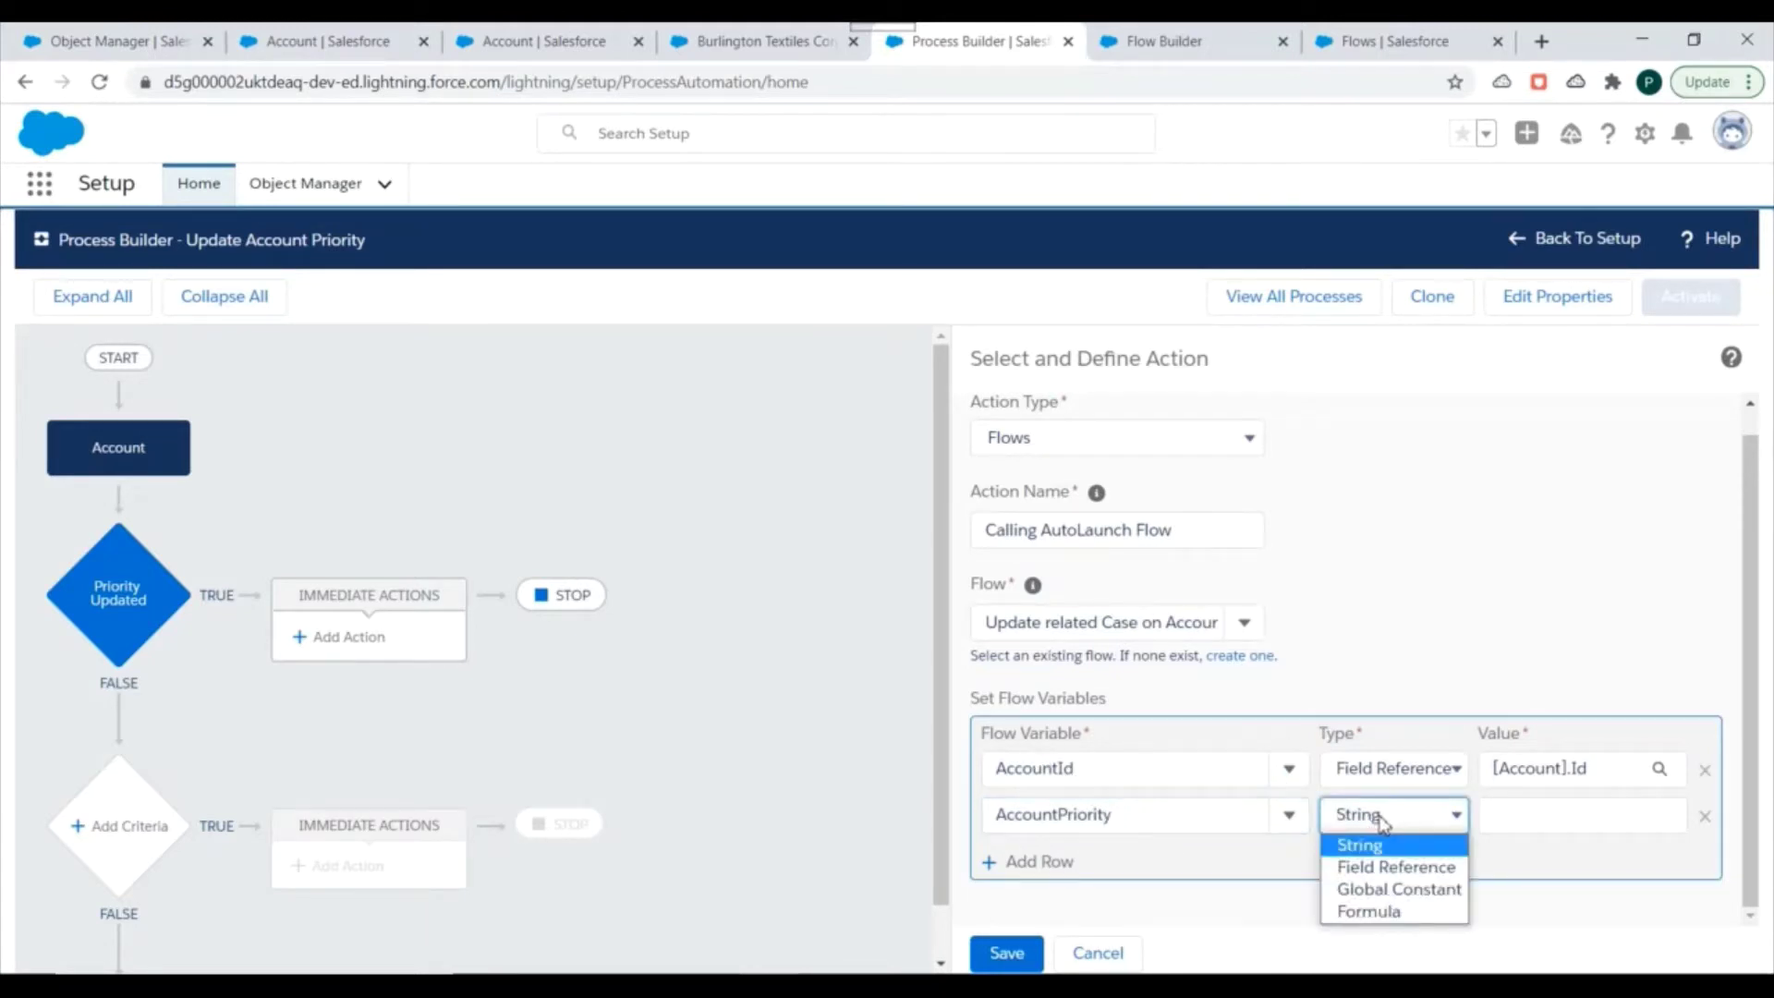
left_click(1410, 872)
Set the AccountPriority variable's value to the account's Customer Priority field and save the action
left_click(1537, 818)
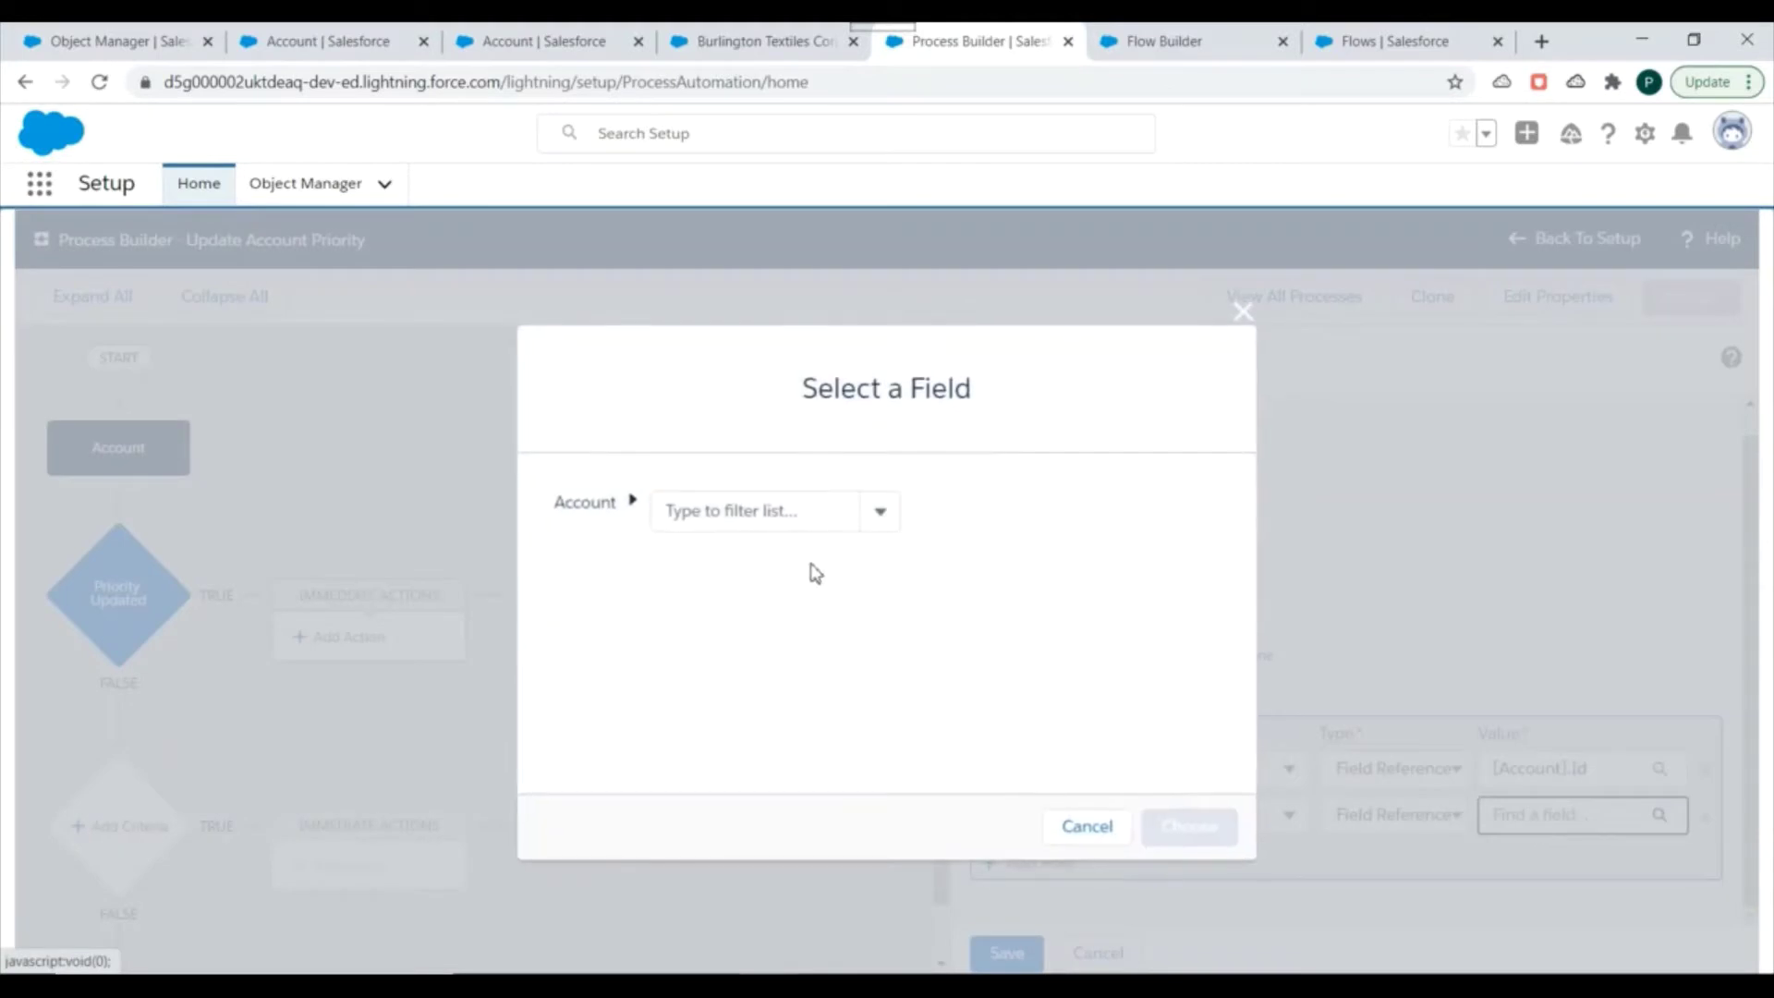
left_click(792, 513)
type("pri")
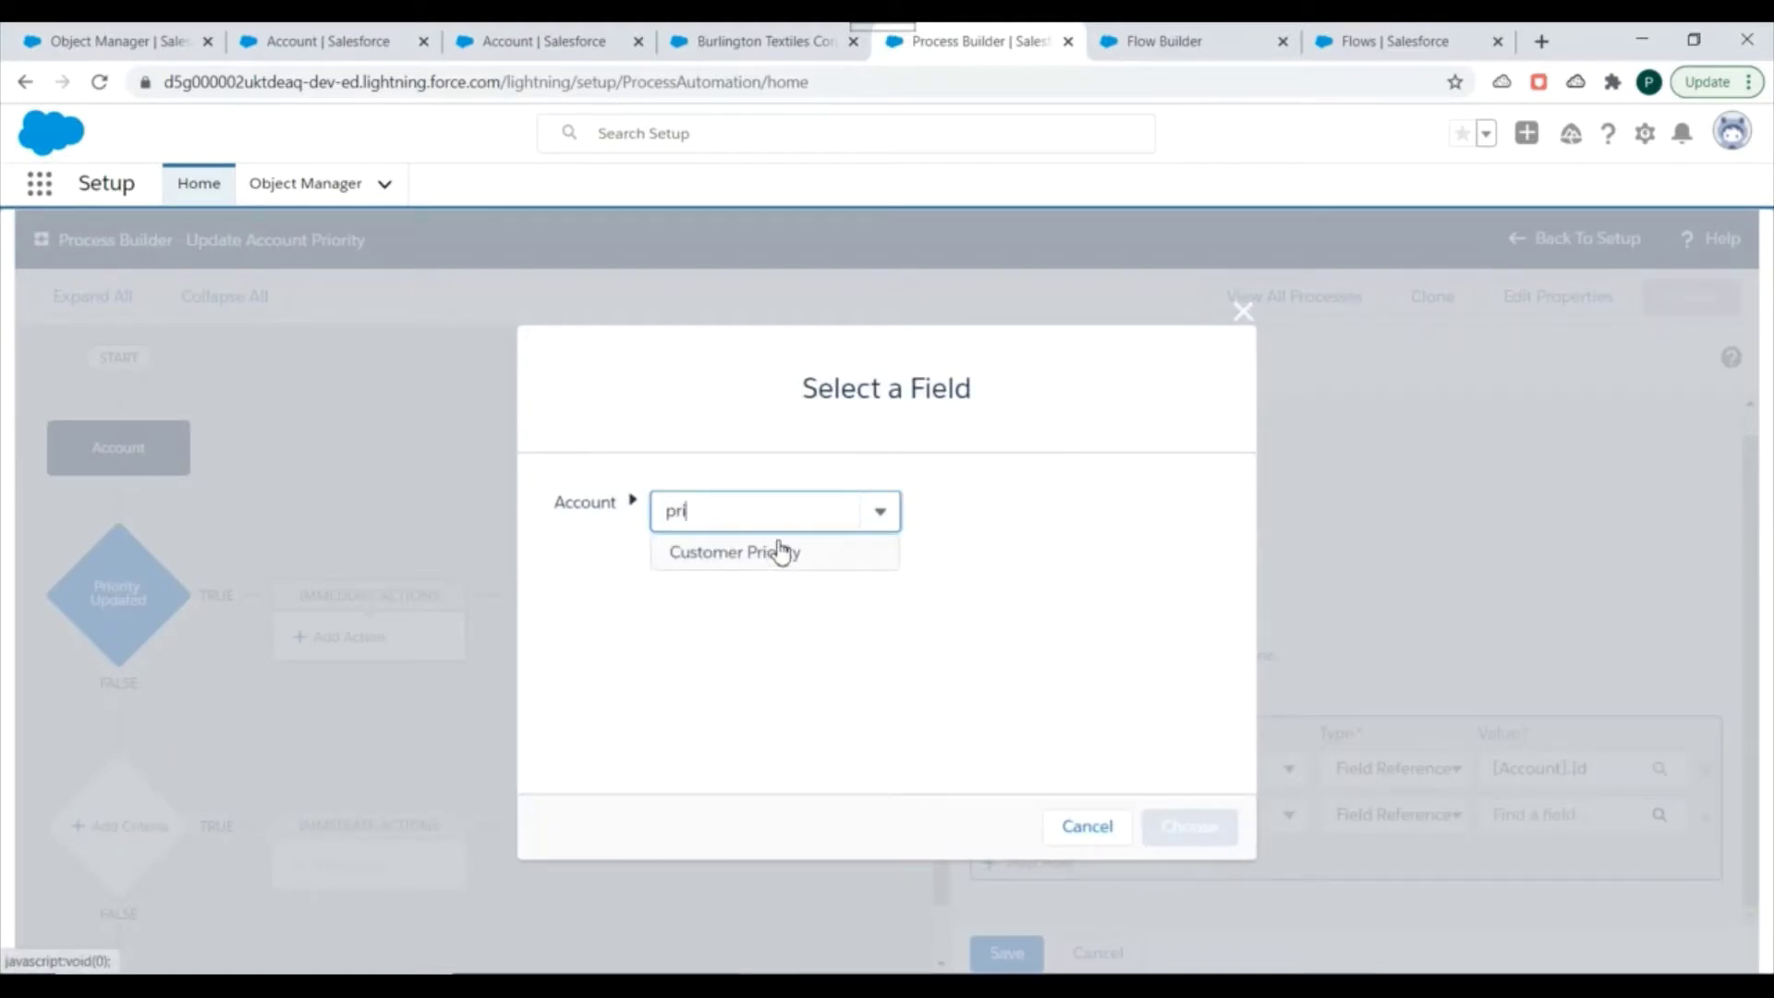
left_click(779, 552)
left_click(1191, 822)
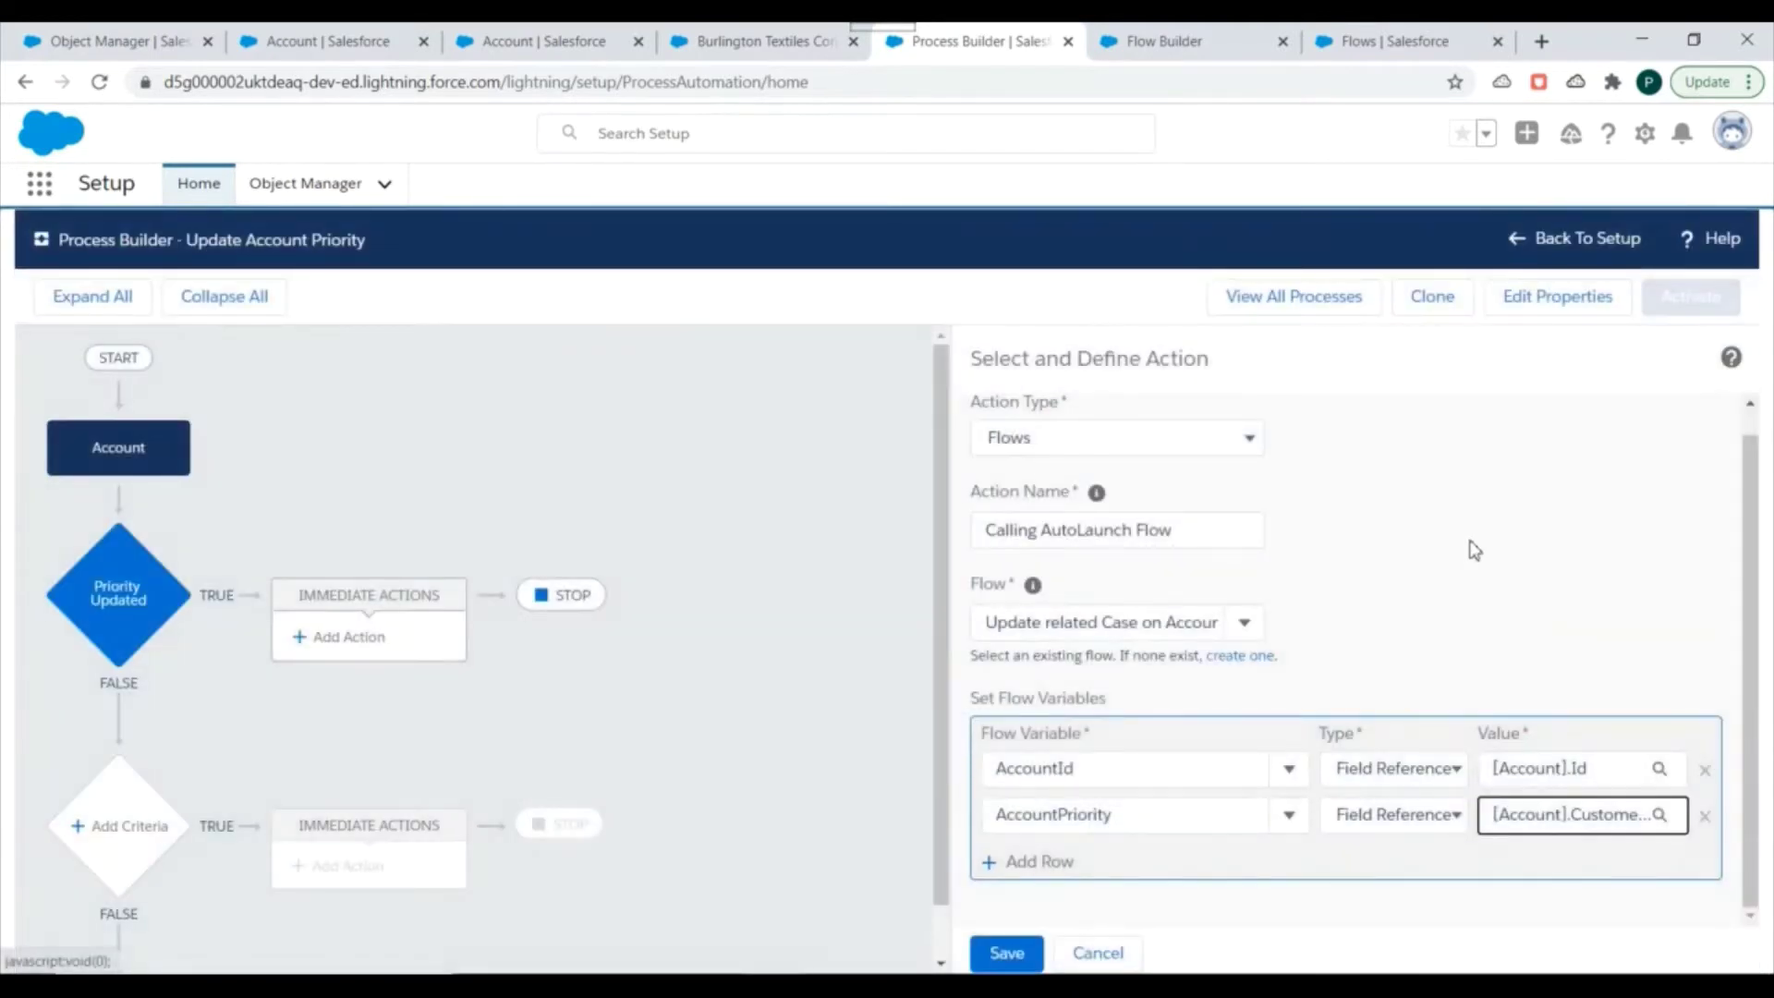
left_click(1023, 959)
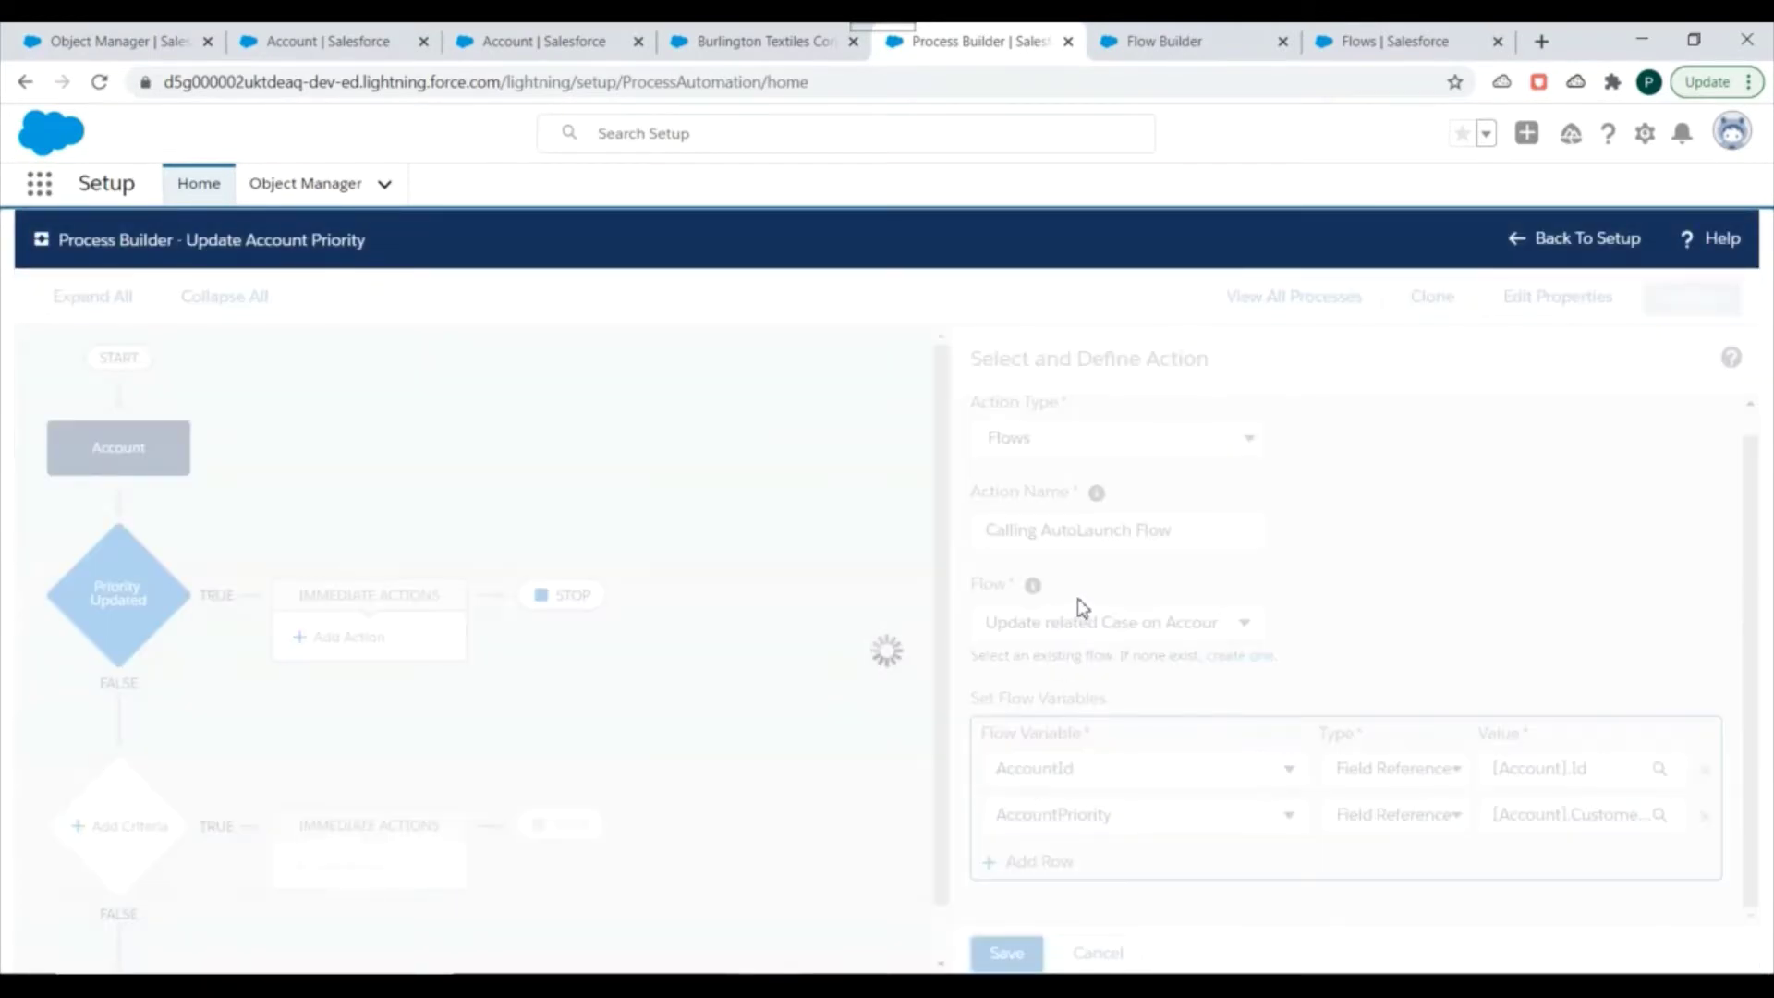
Activate the Update Account Priority process and confirm the activation of this version
left_click(1683, 296)
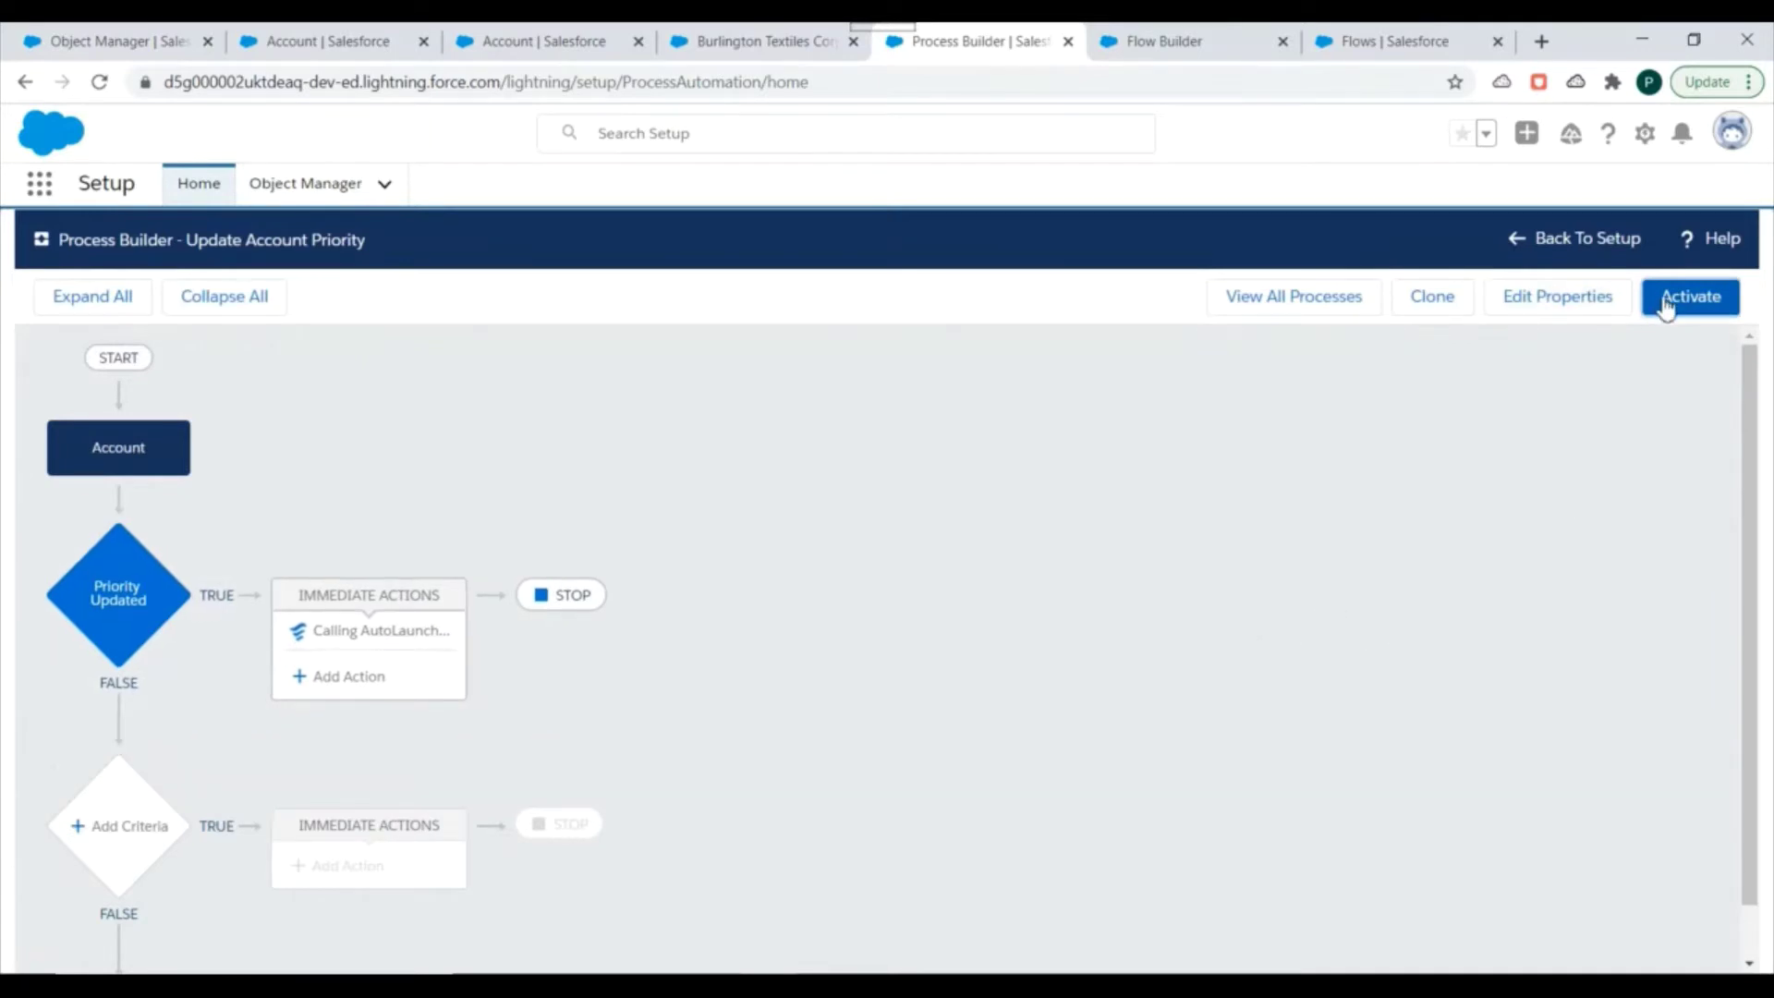
left_click(1668, 309)
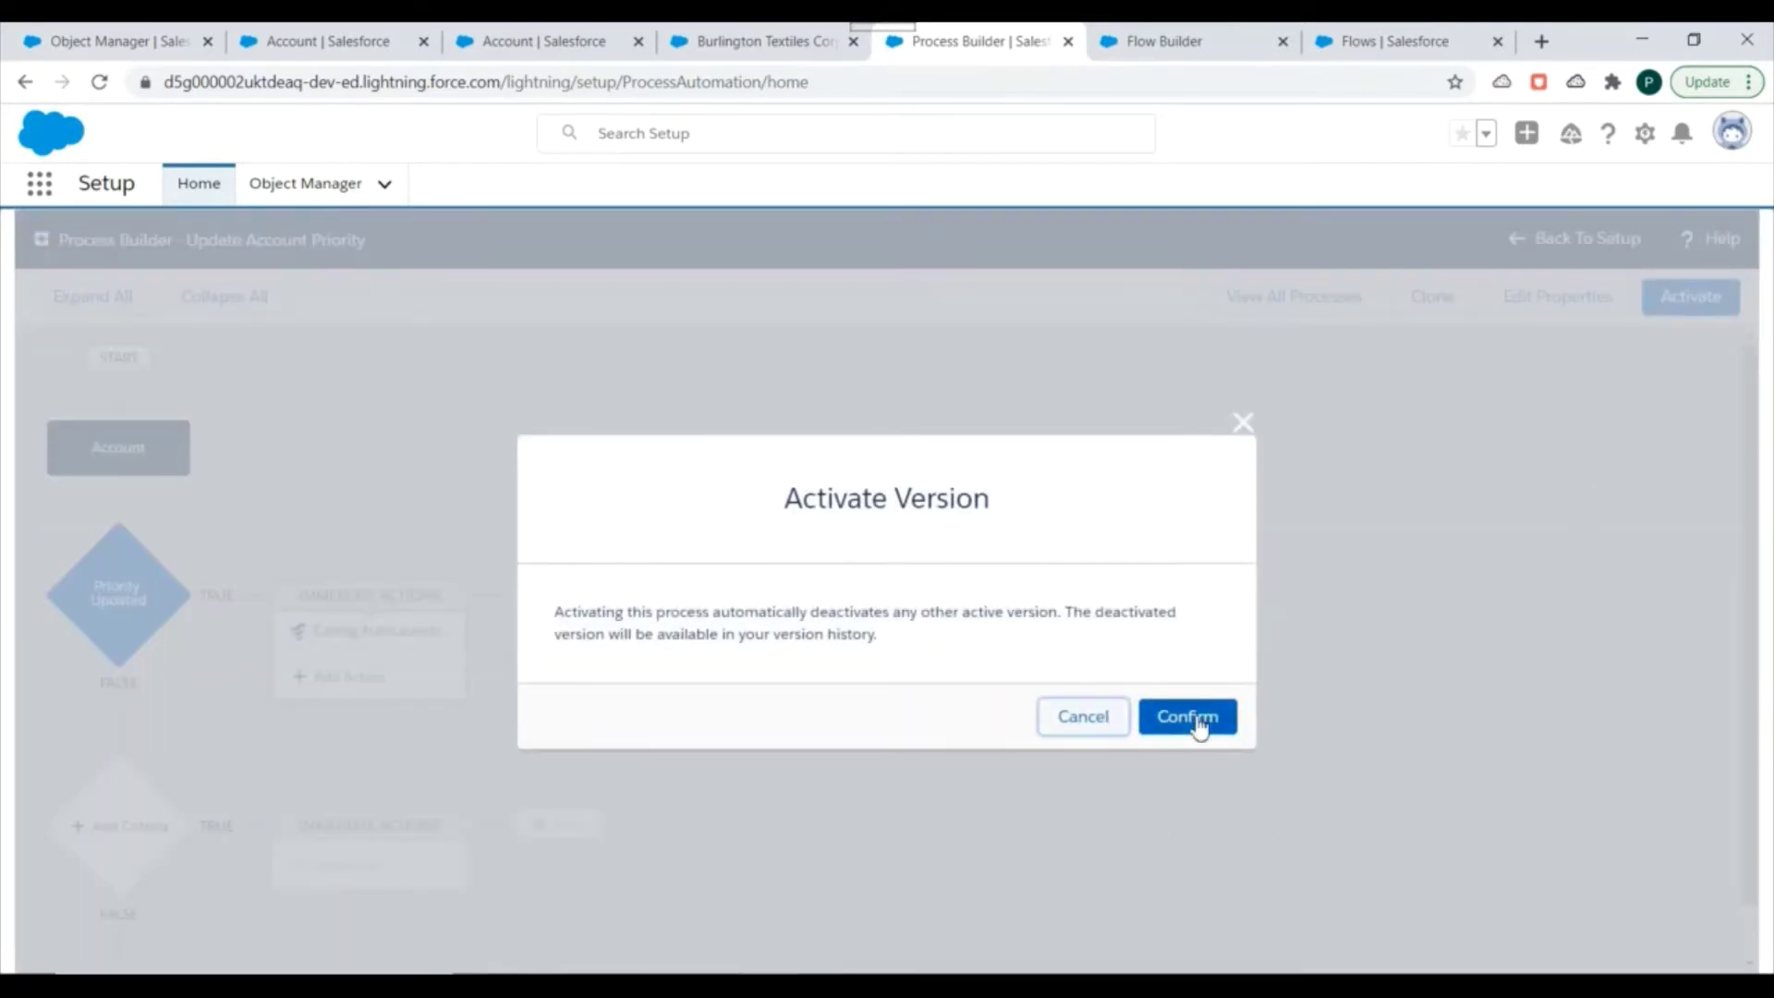
left_click(1187, 717)
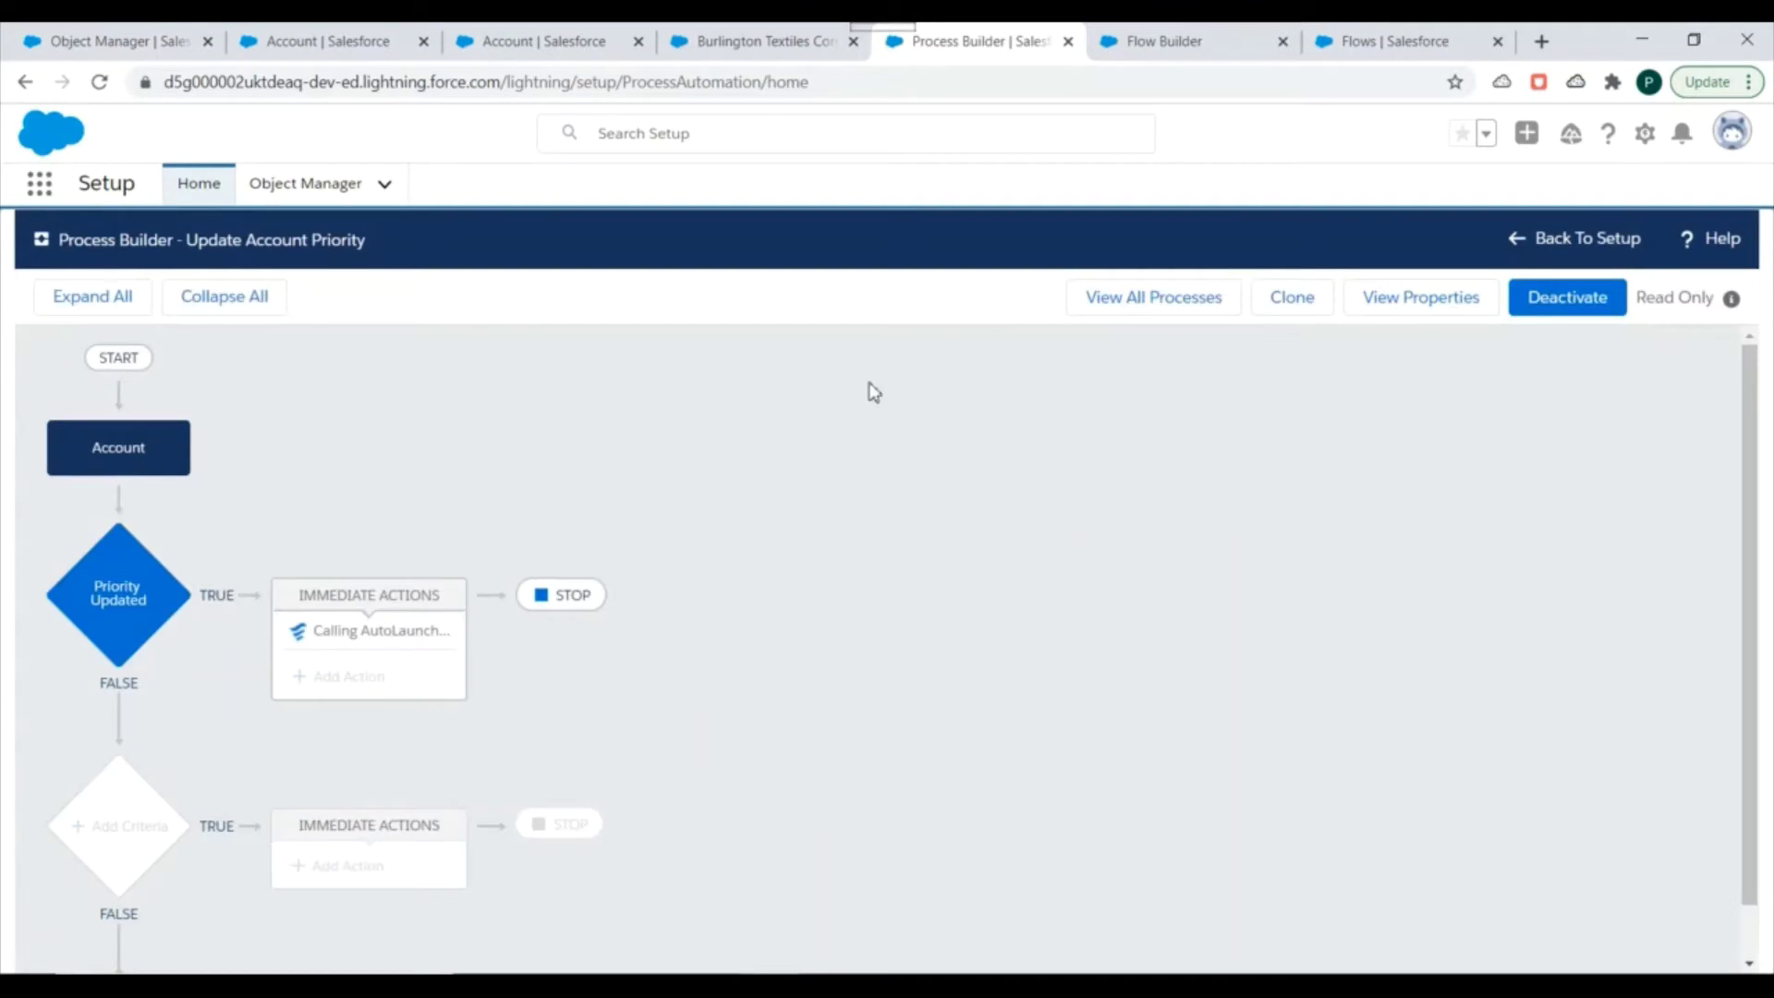
Review the conditions of the Priority Updated criteria and the immediate action that calls the autolaunched flow
scroll(942, 582, "down", 1)
scroll(836, 574, "up", 1)
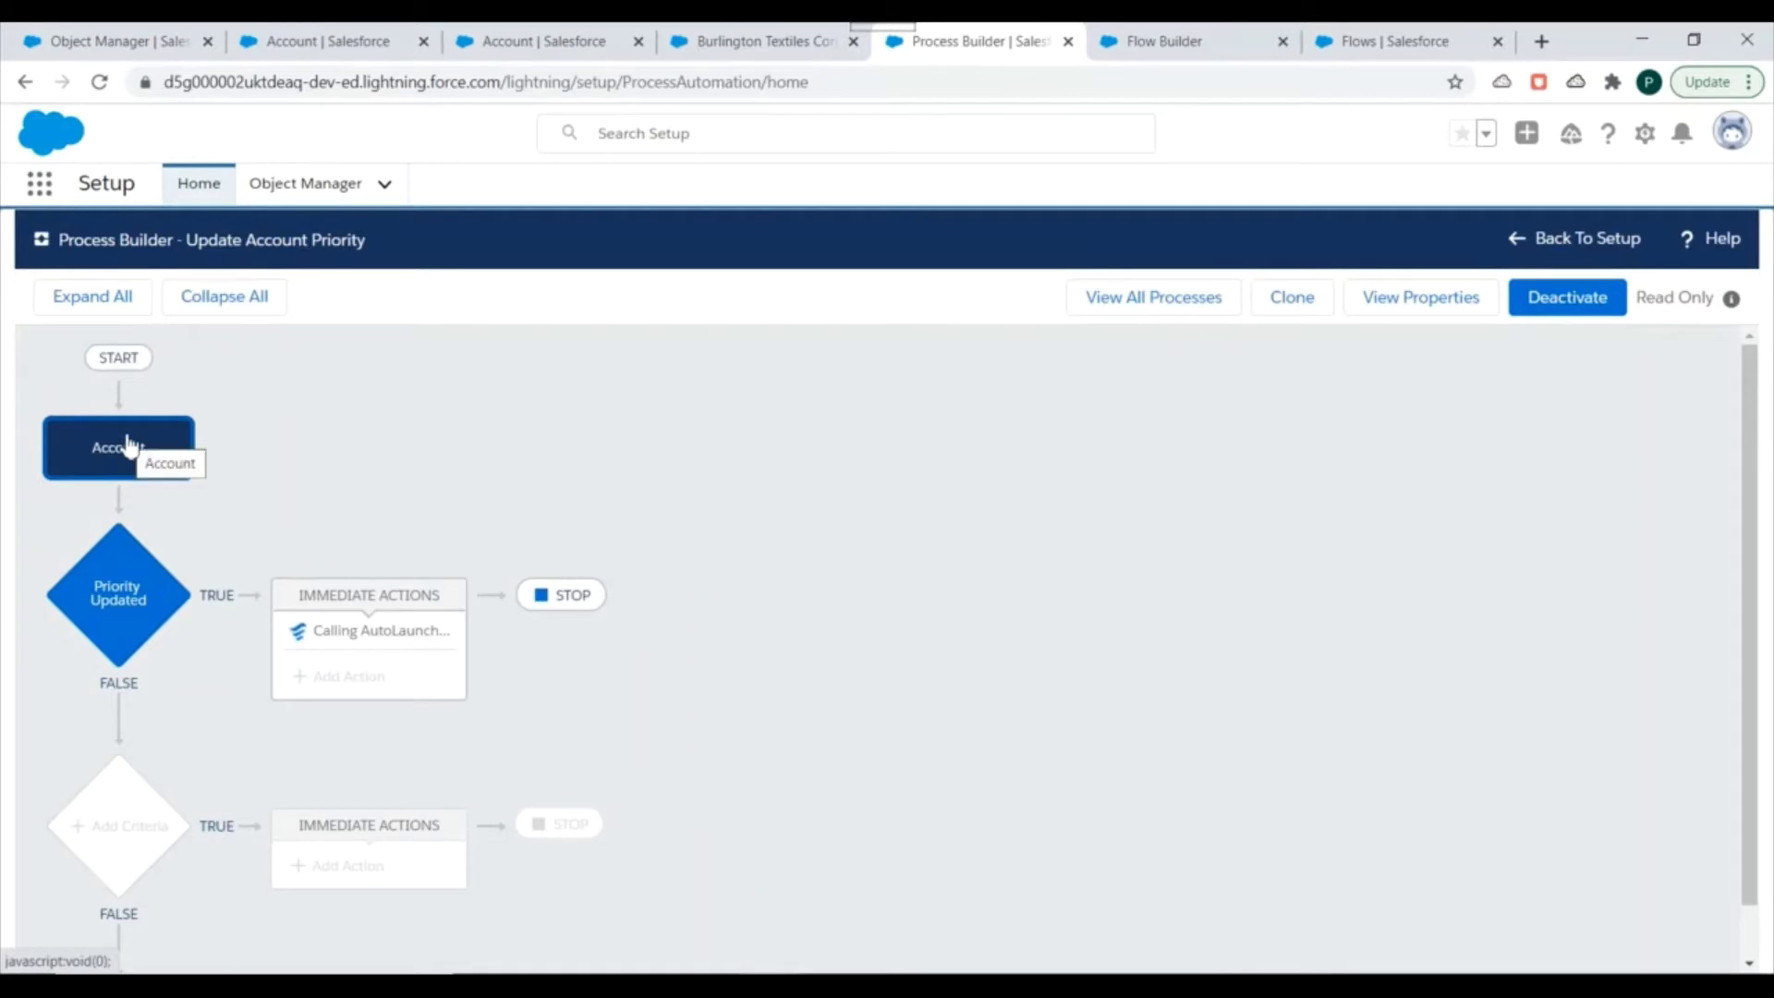
left_click(137, 579)
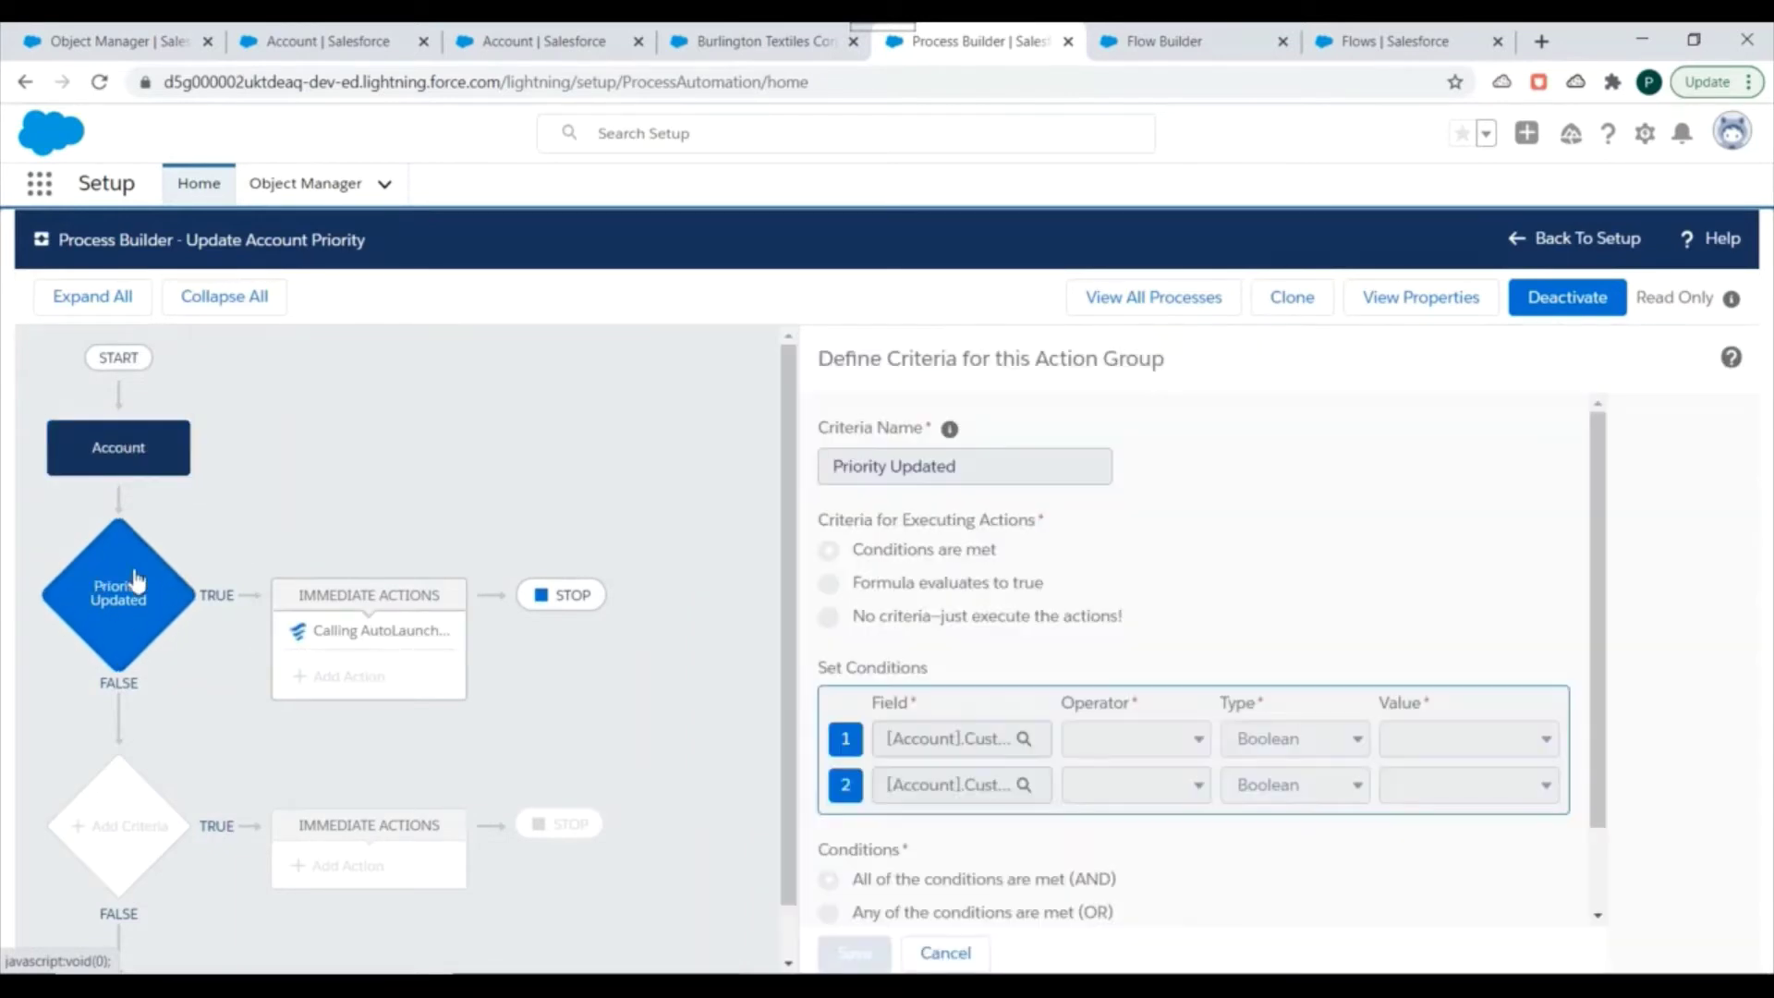
scroll(1136, 601, "down", 1)
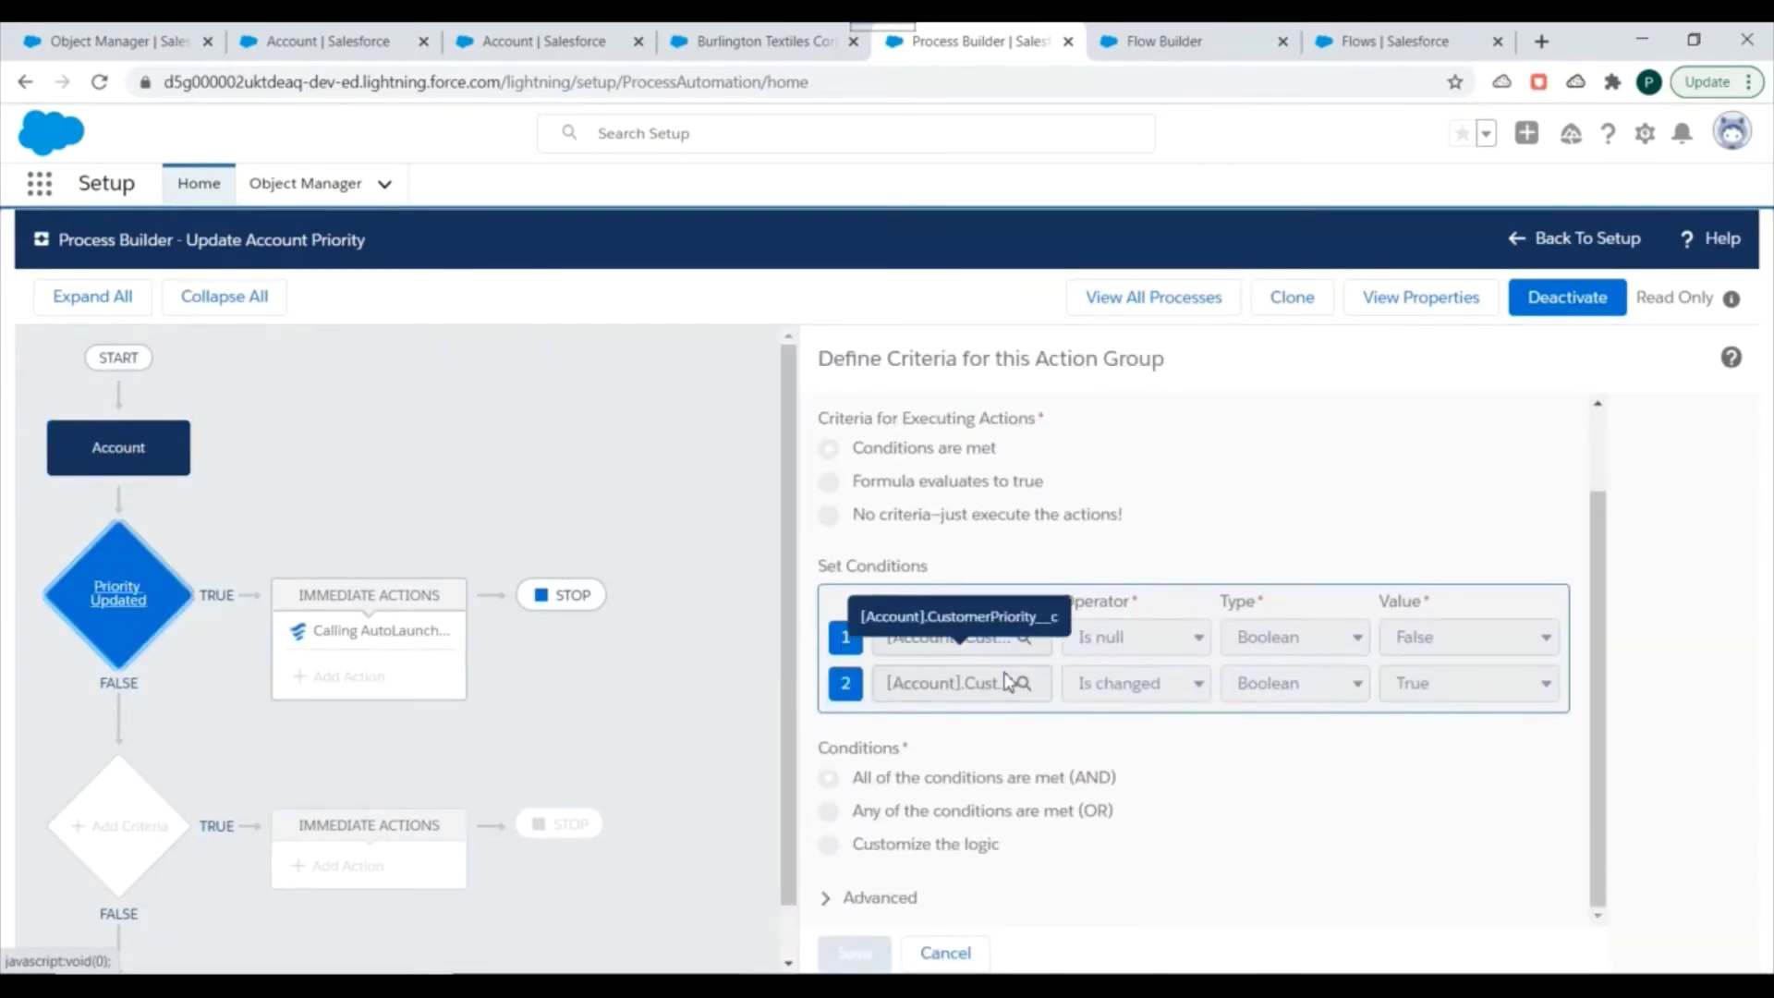
left_click(369, 631)
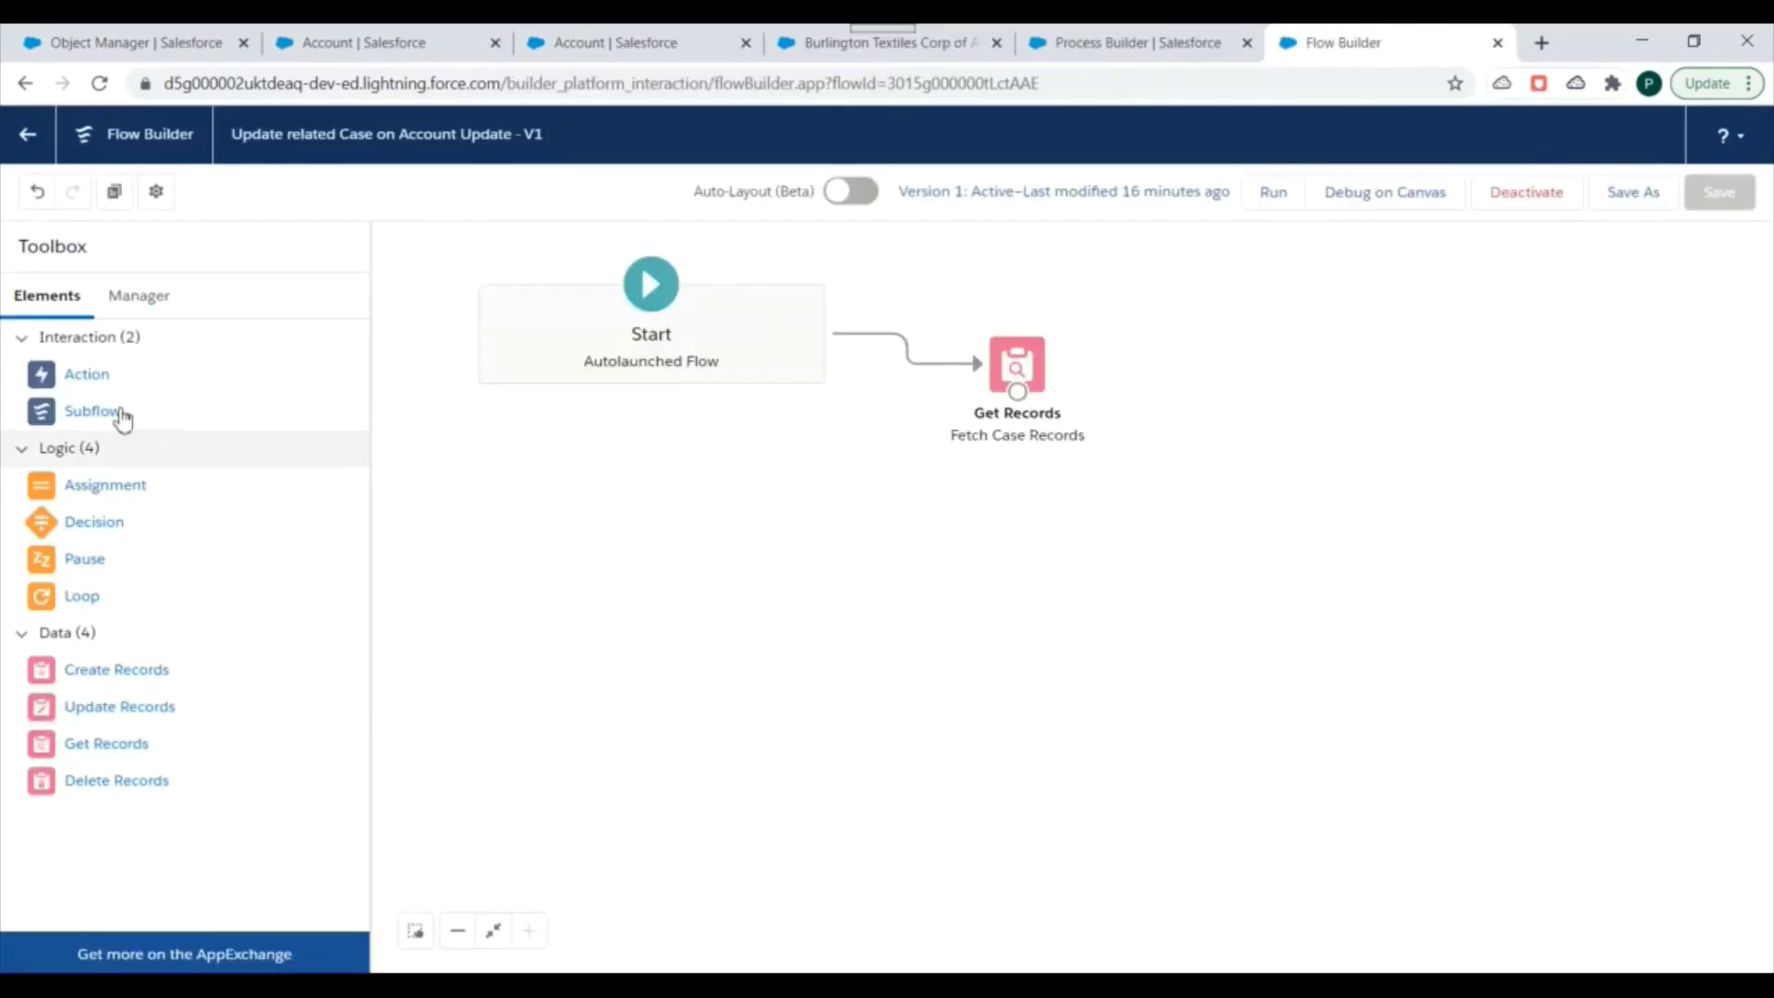
In Flow Builder, review the flow's resources and the filter and storage settings of the Fetch Case Records element
left_click(136, 295)
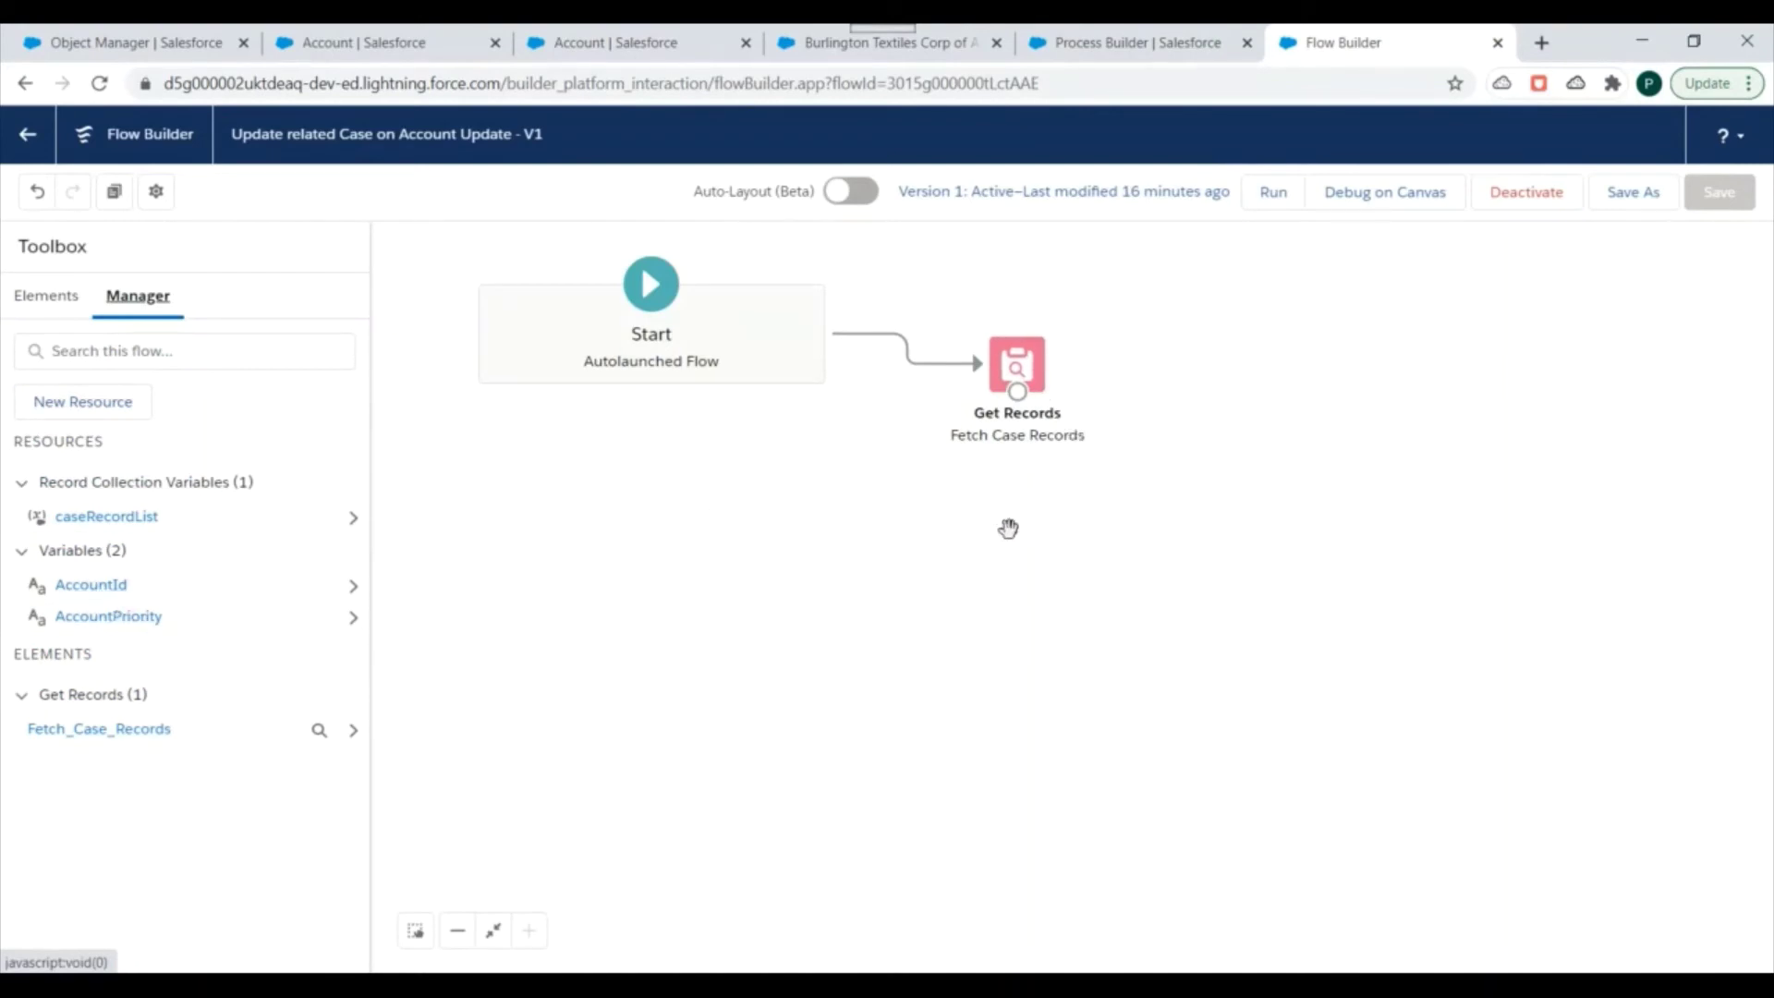
double_click(1032, 370)
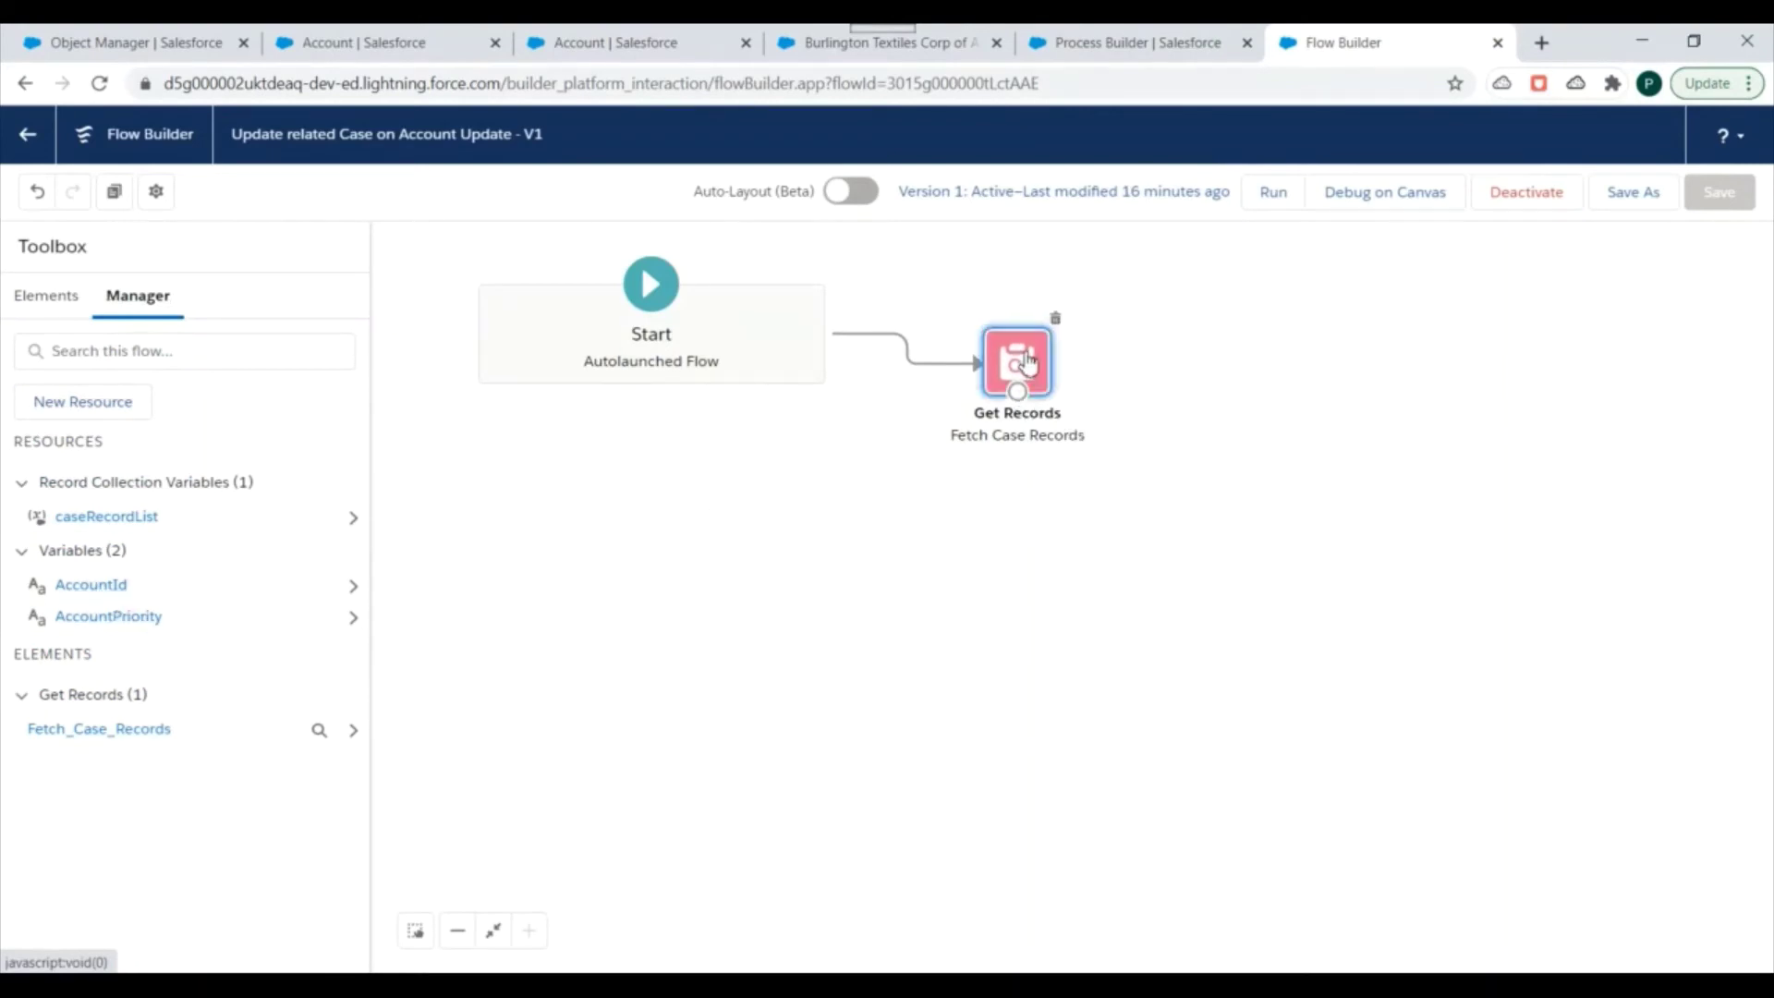
scroll(1017, 469, "down", 3)
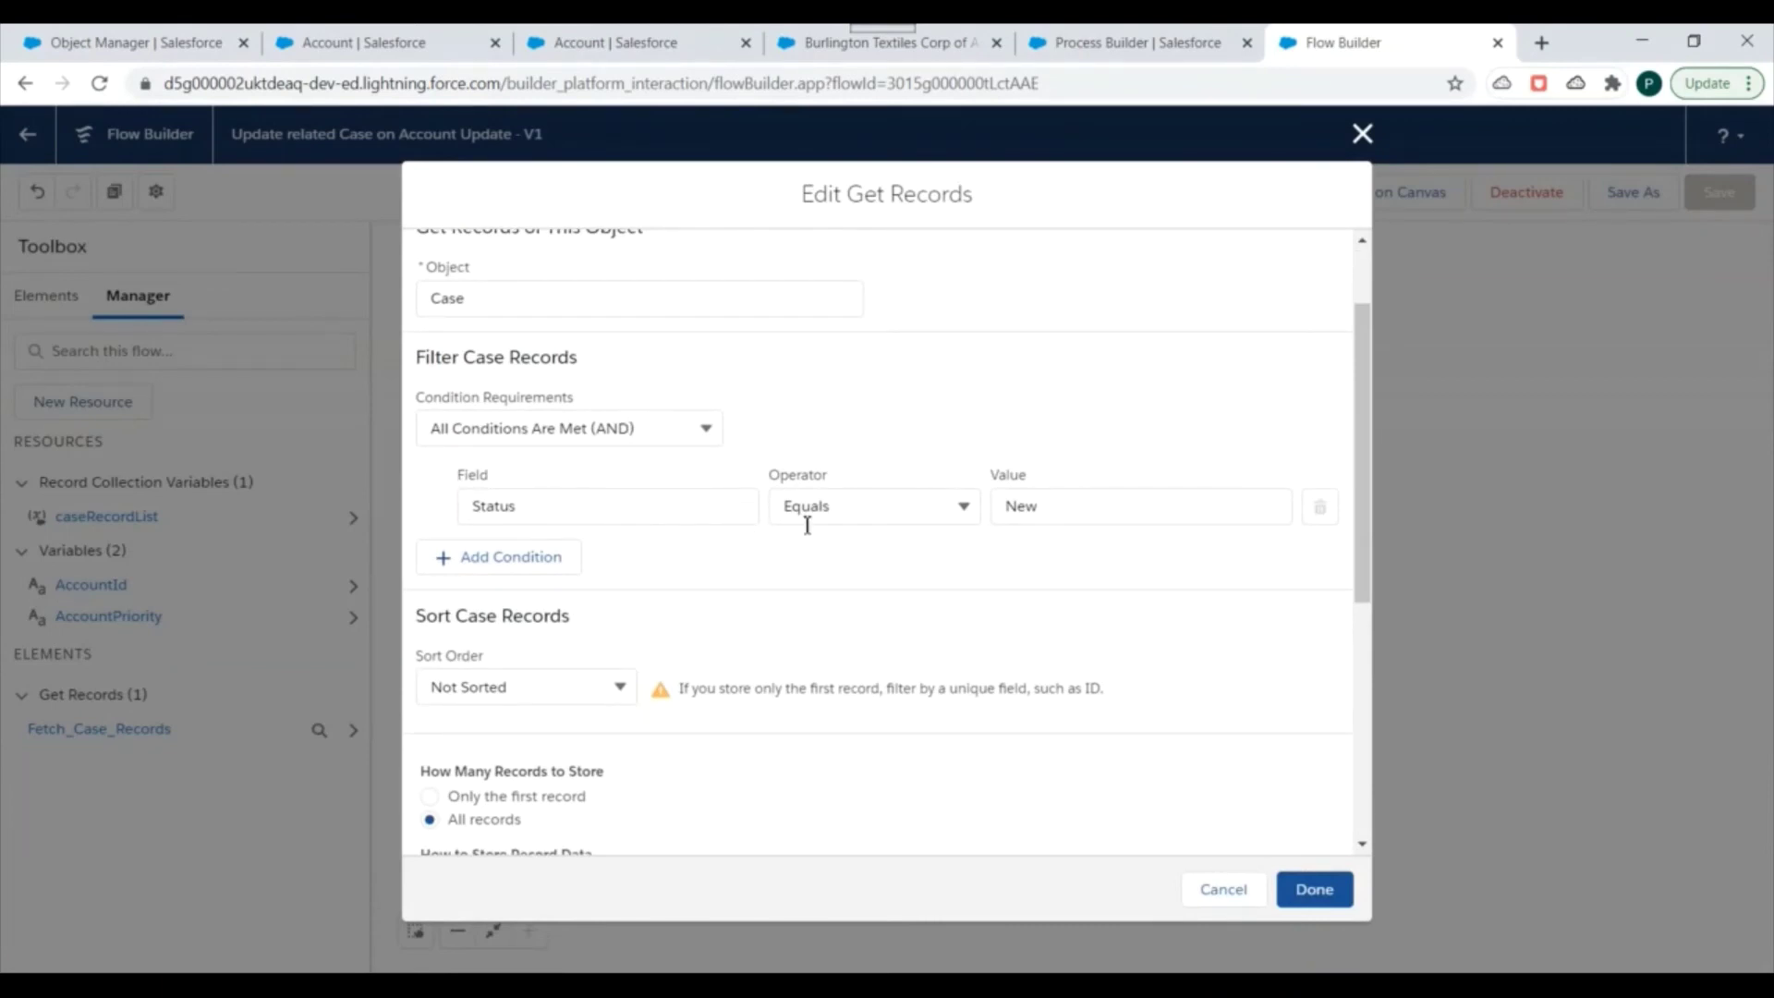
scroll(1072, 499, "down", 2)
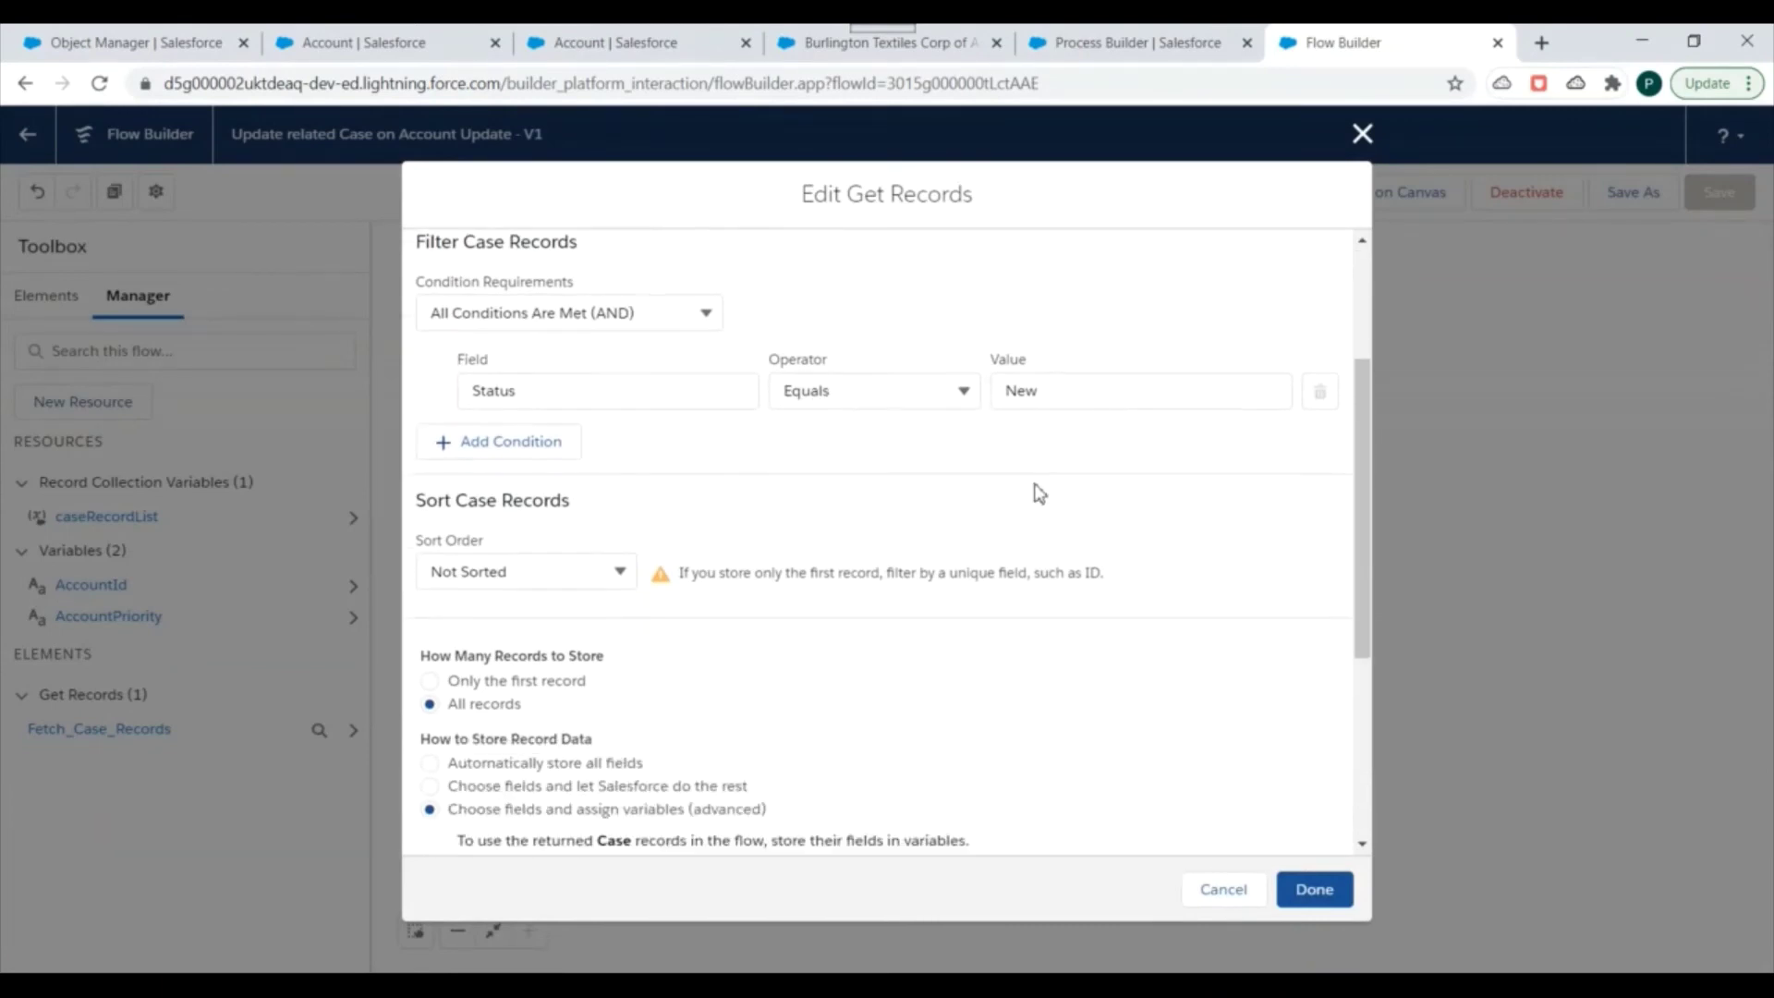
scroll(554, 582, "up", 2)
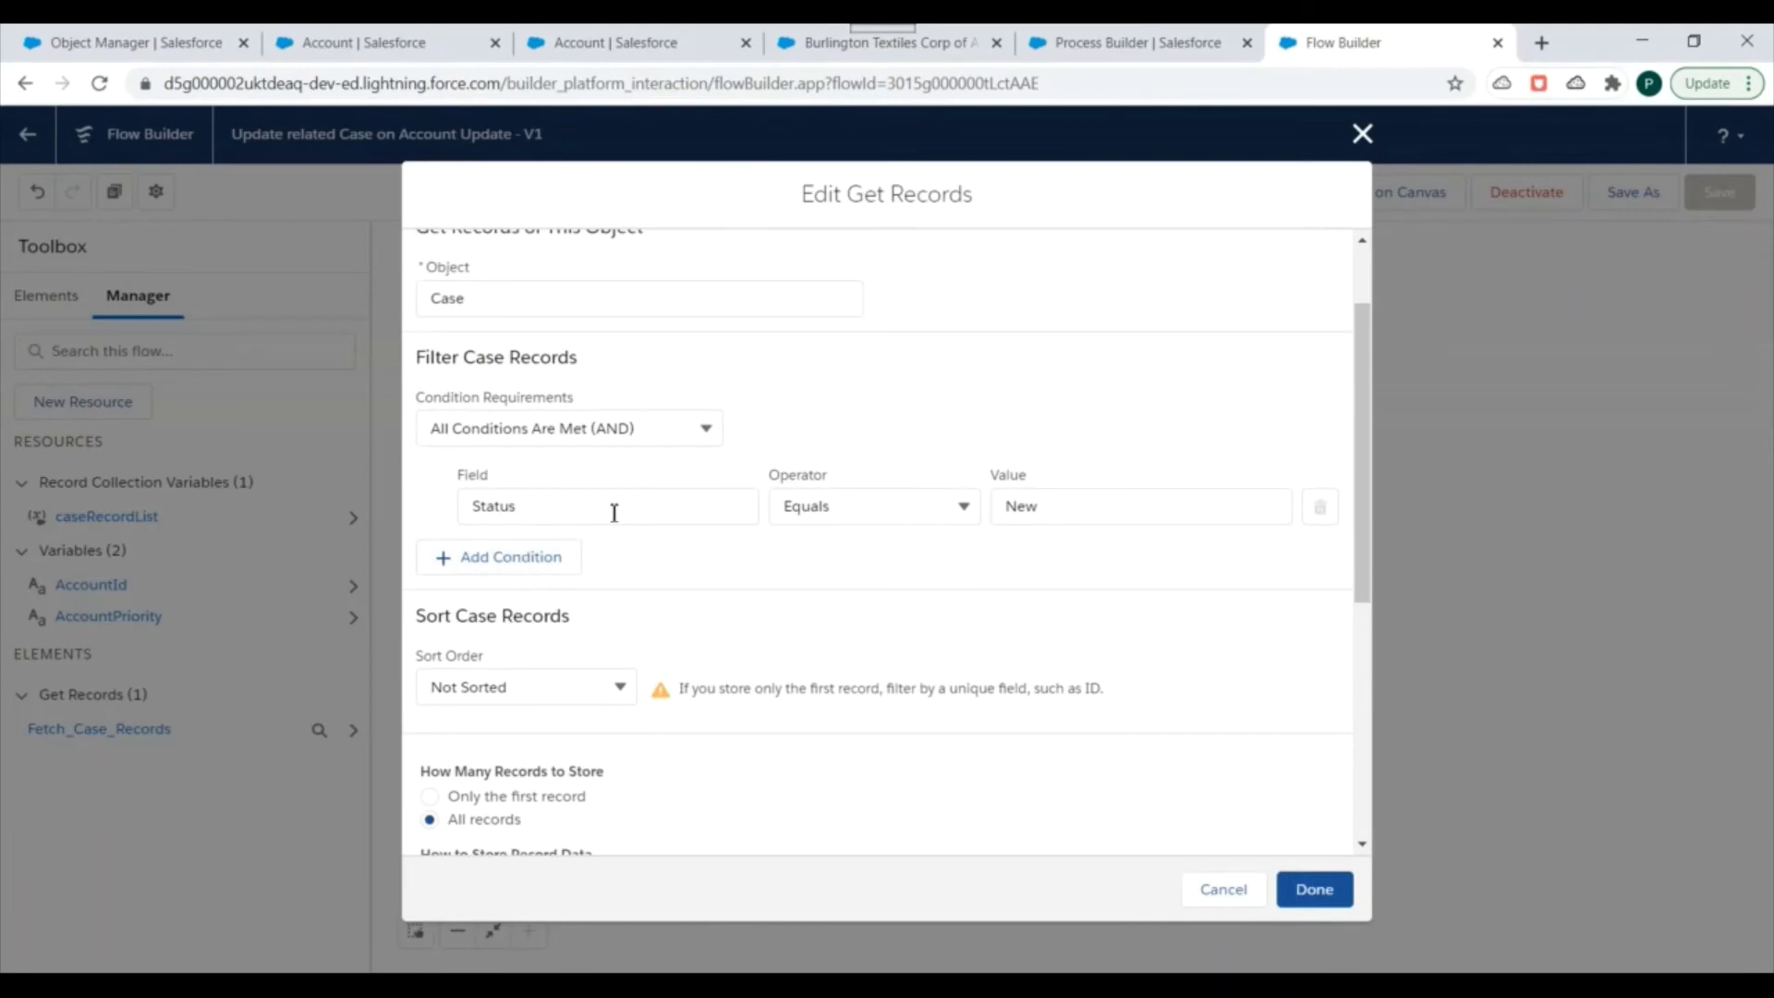
scroll(646, 504, "down", 3)
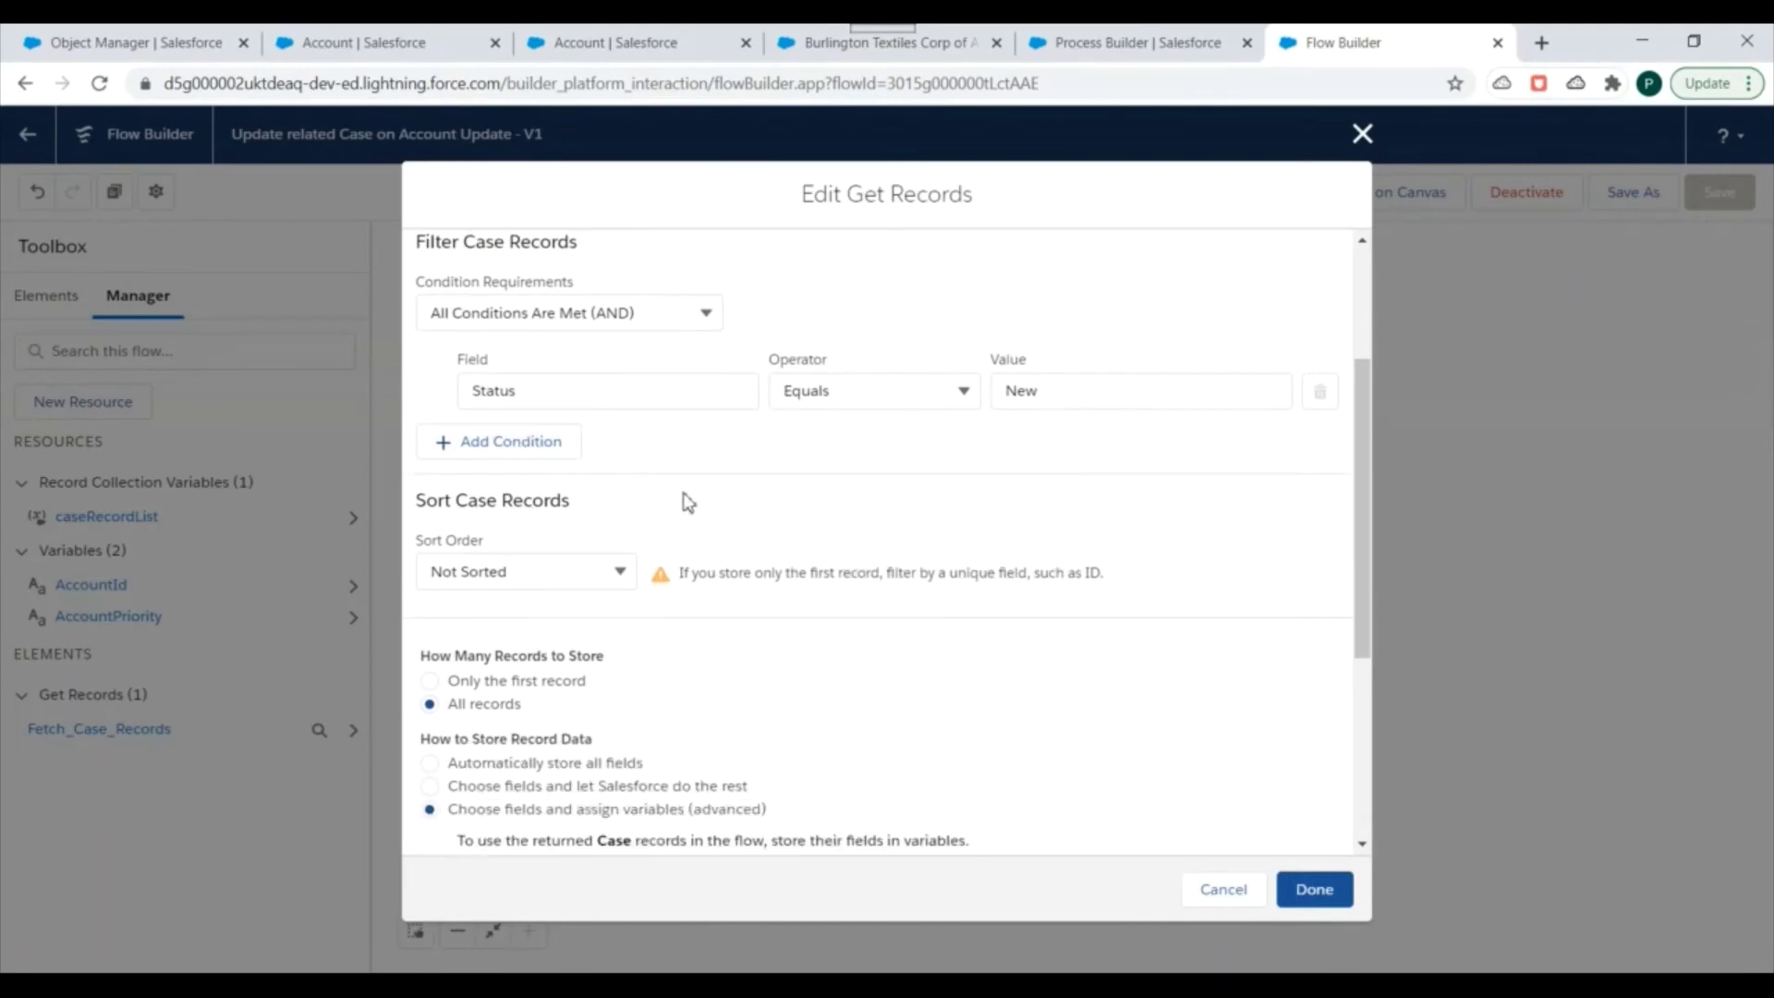
left_click(1363, 134)
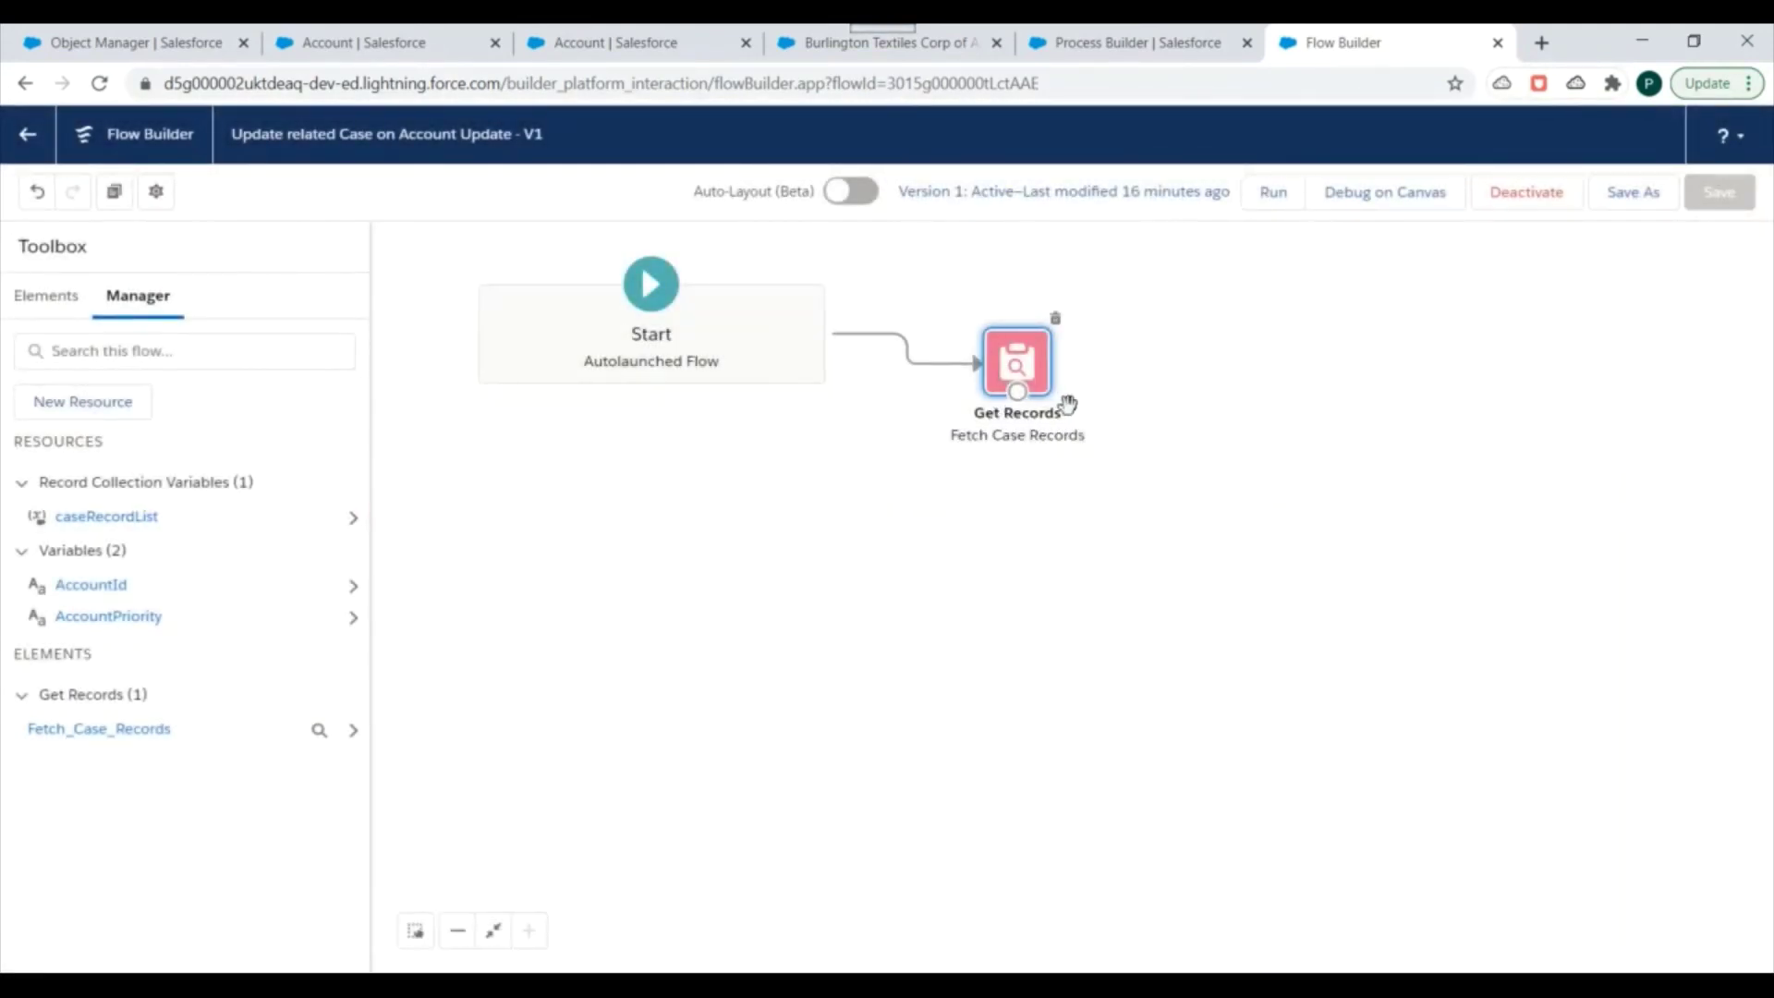